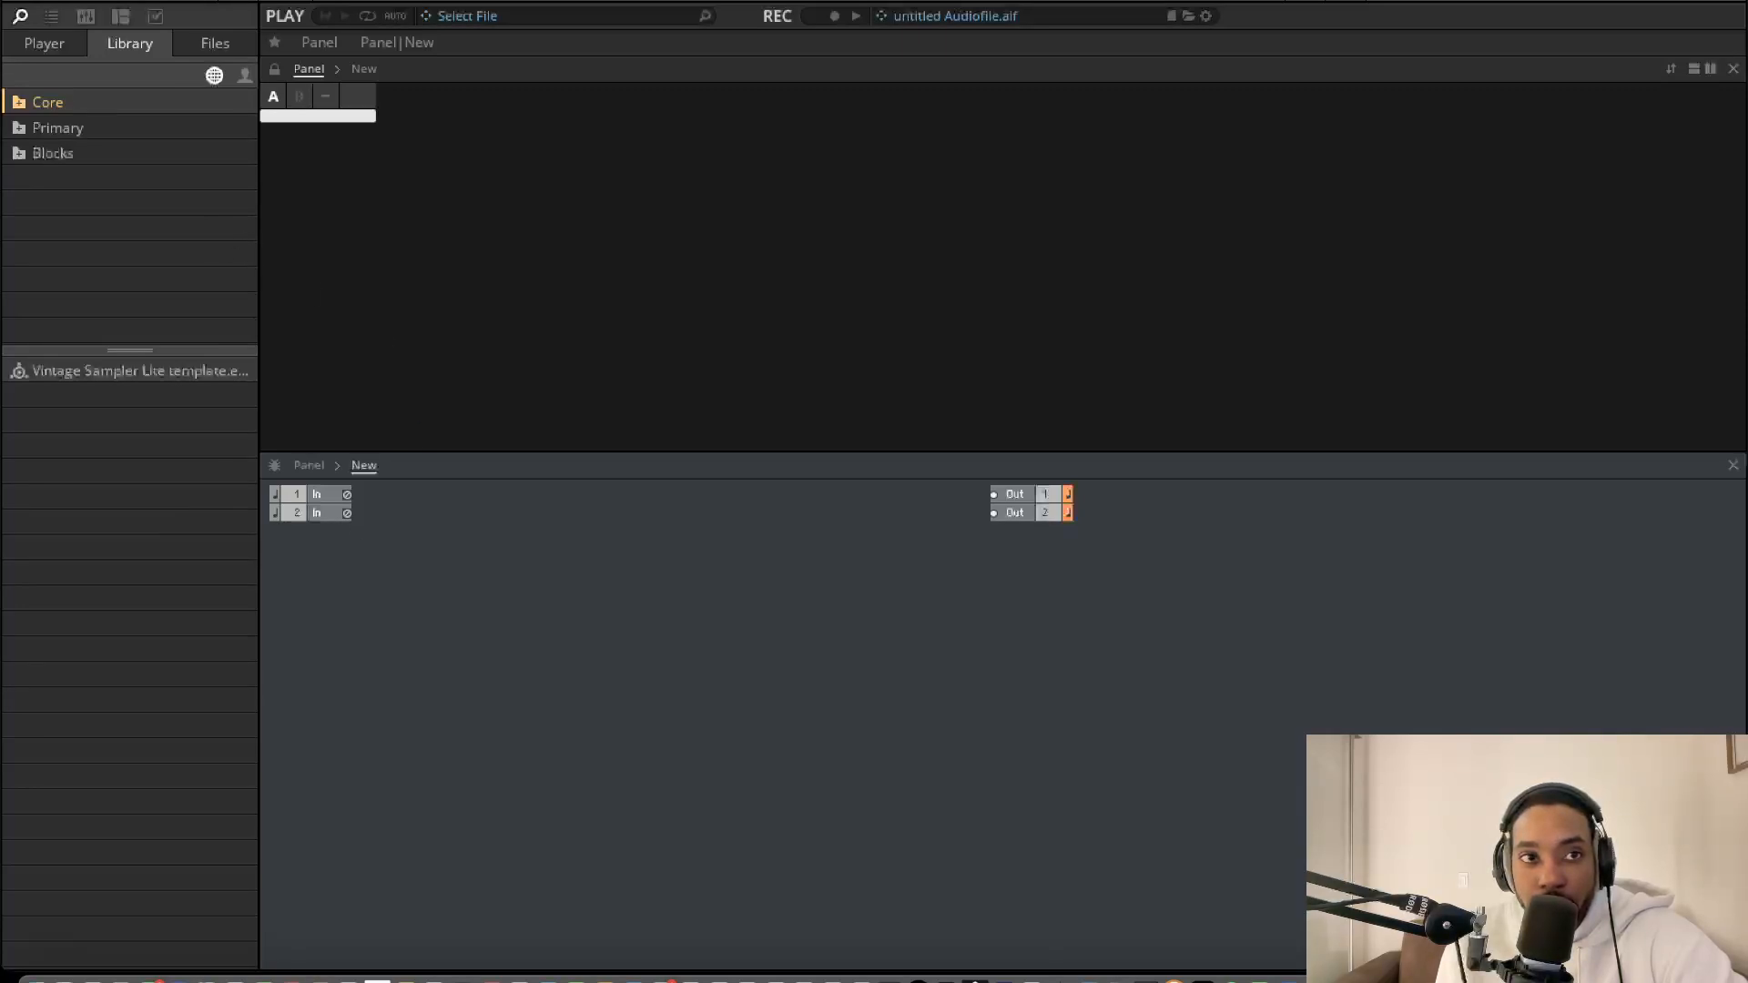
# Restart Reaktor 6 and open a new ensemble for building from its start screen
pyautogui.press('super+q')
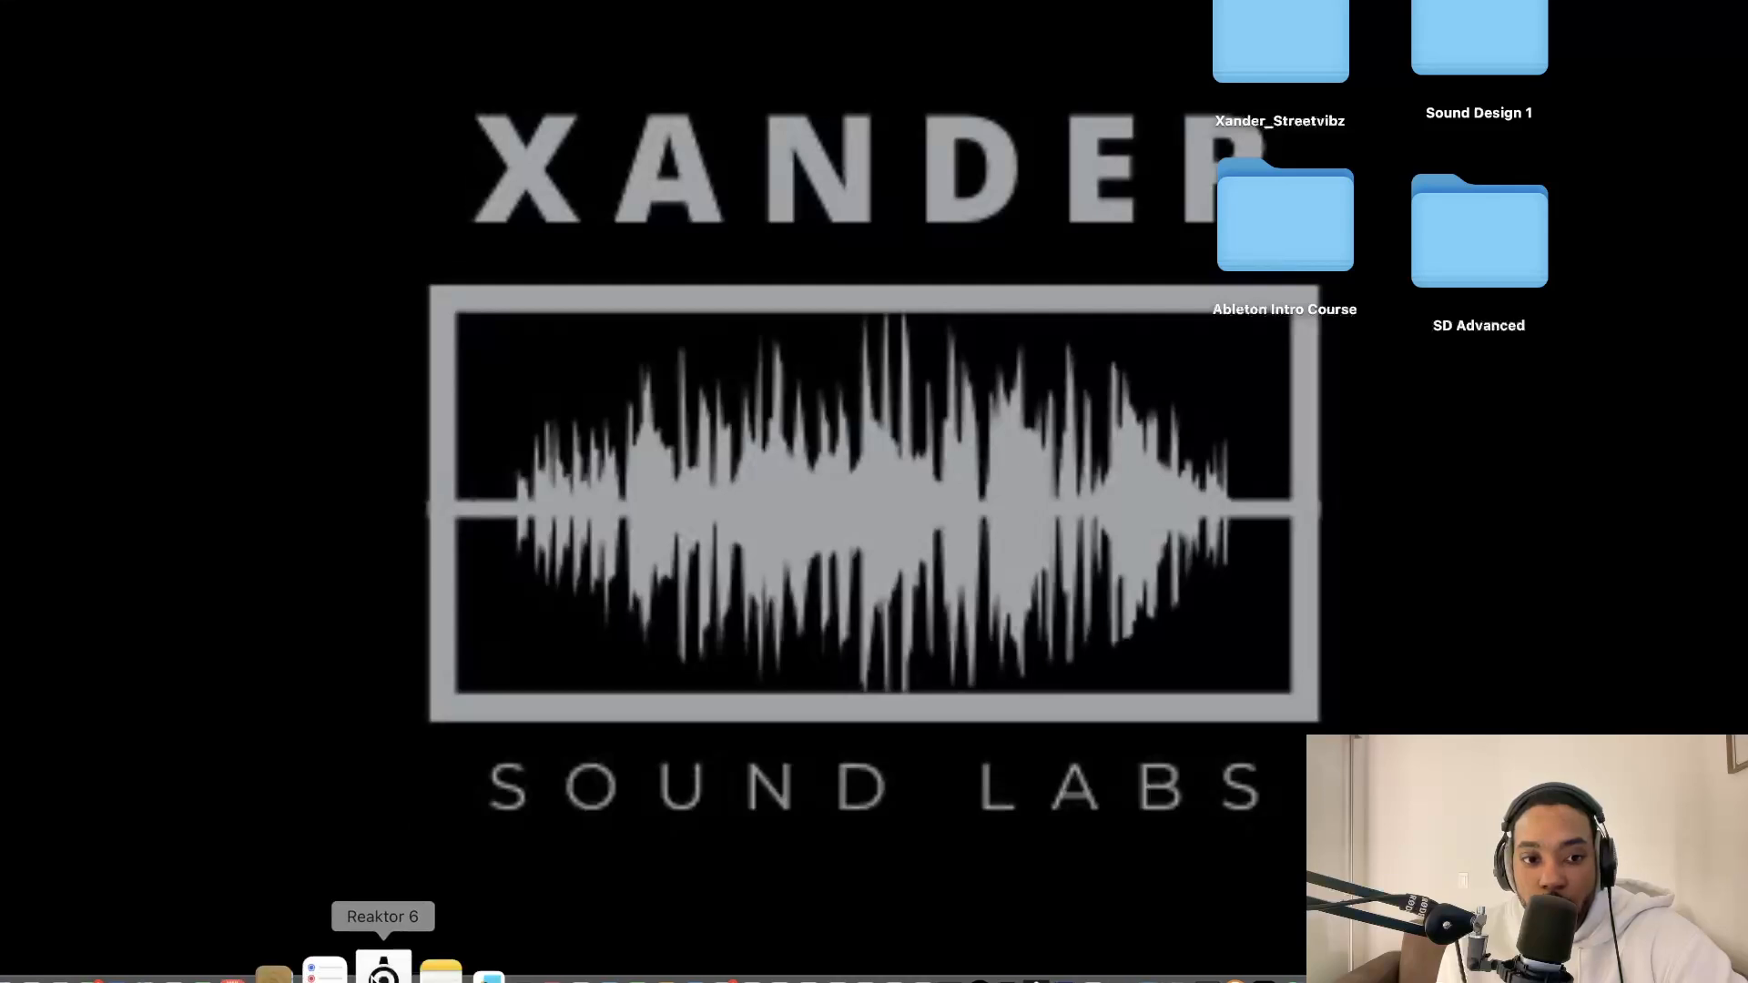
pyautogui.click(382, 967)
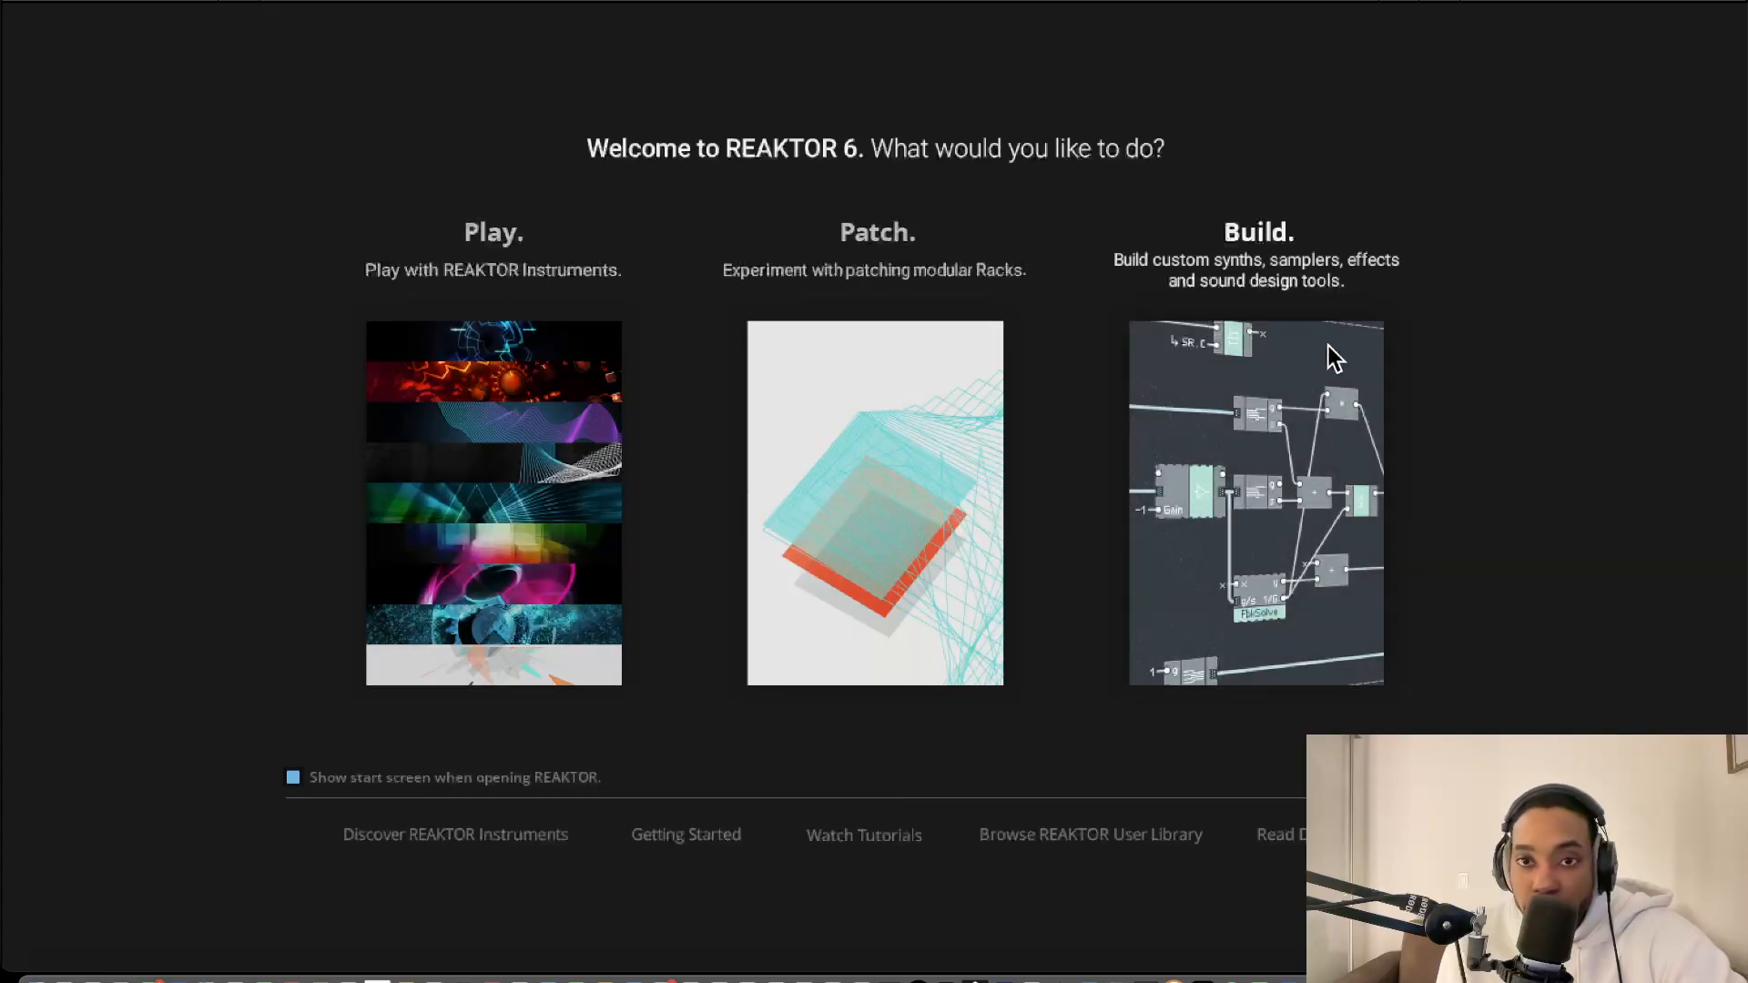
pyautogui.click(1274, 381)
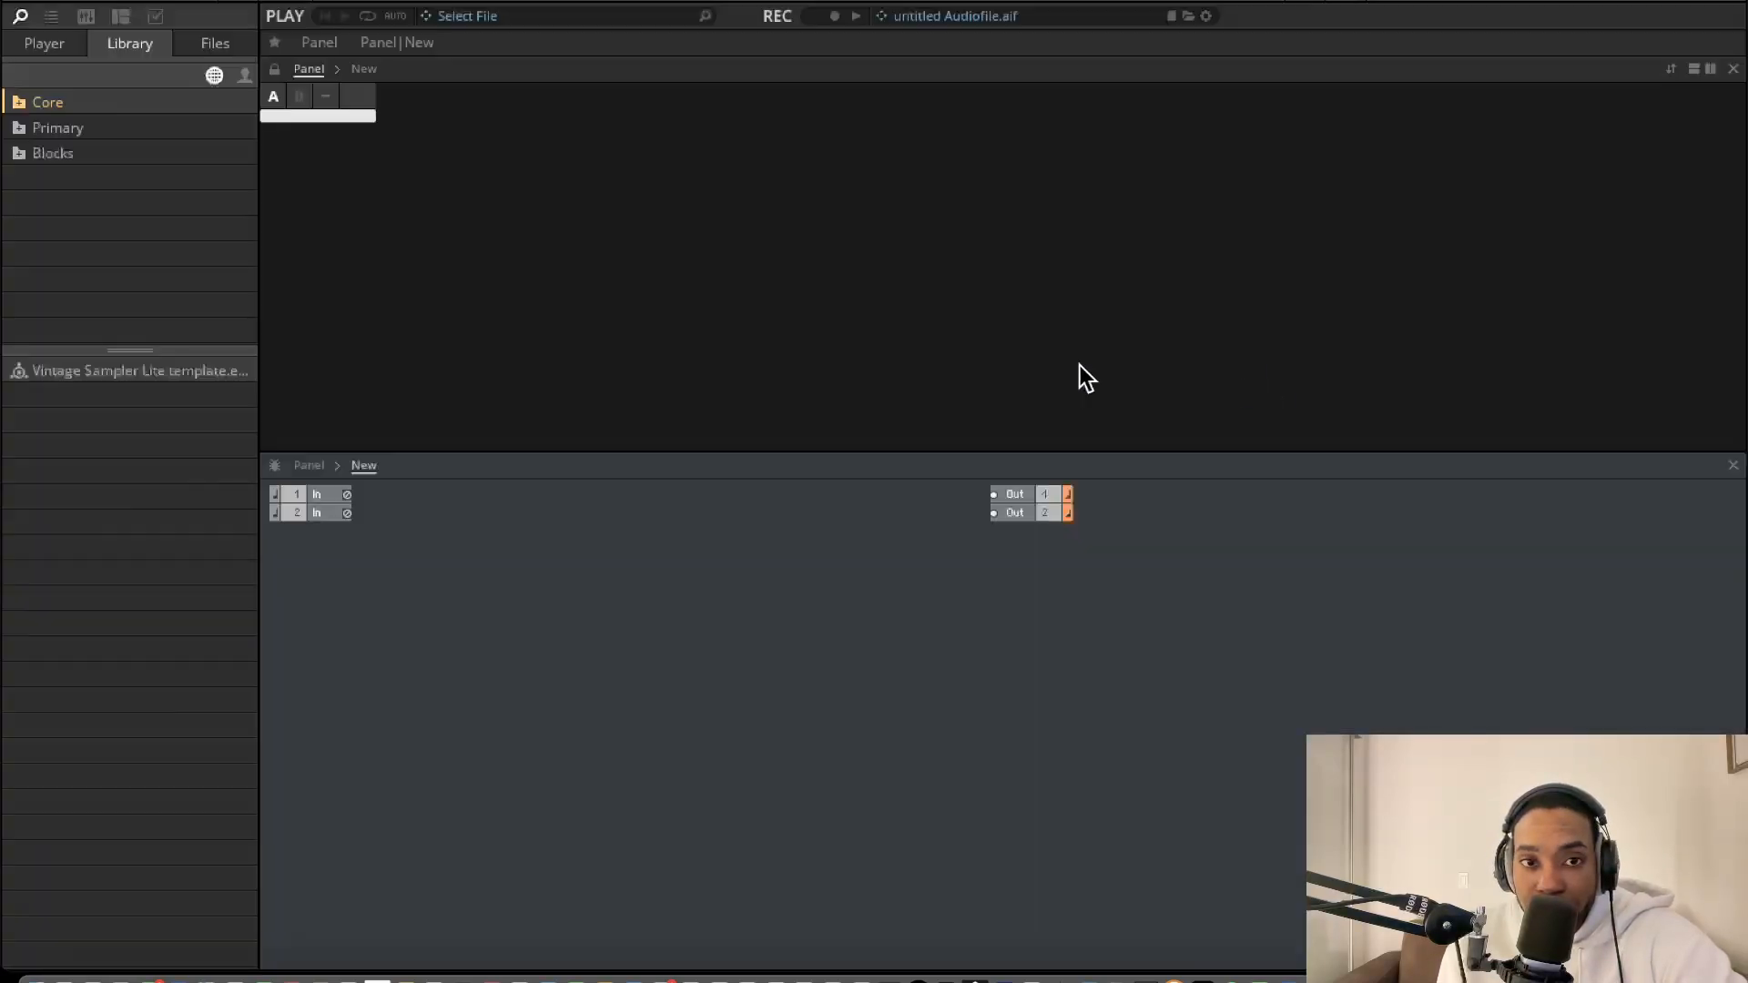
# Add the Util Note In block from the Player library's Blocks Base Util collection to the ensemble structure
pyautogui.click(57, 46)
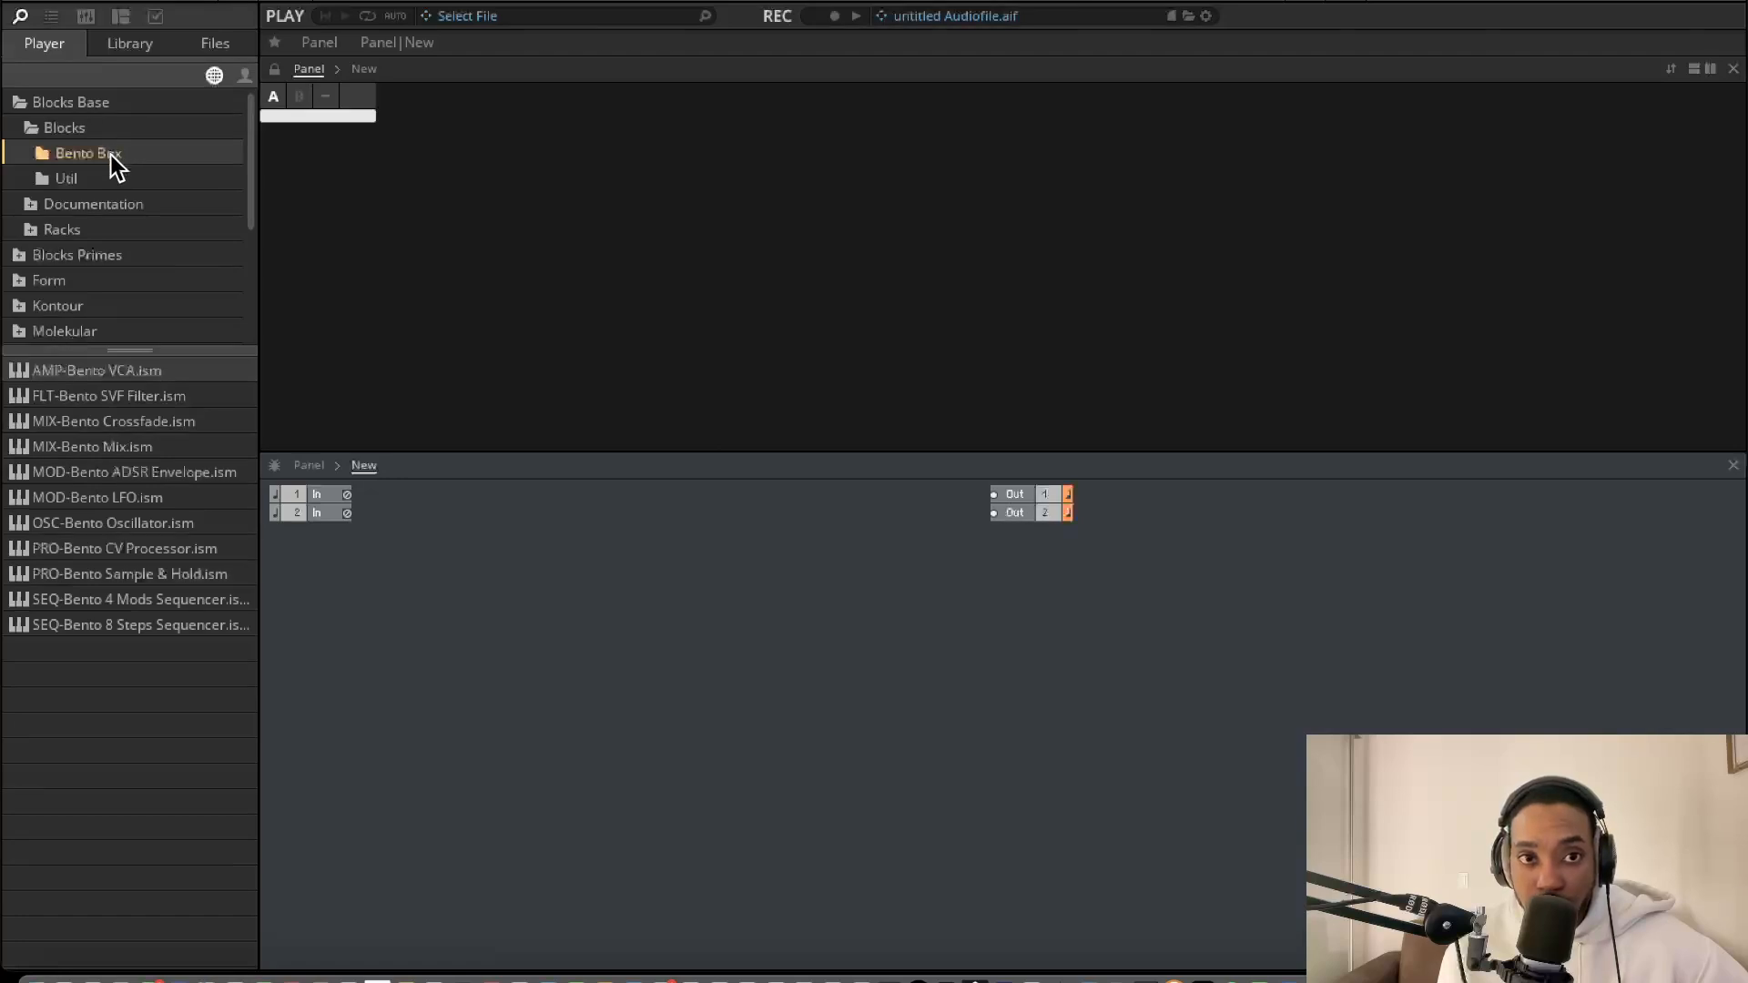
pyautogui.click(82, 173)
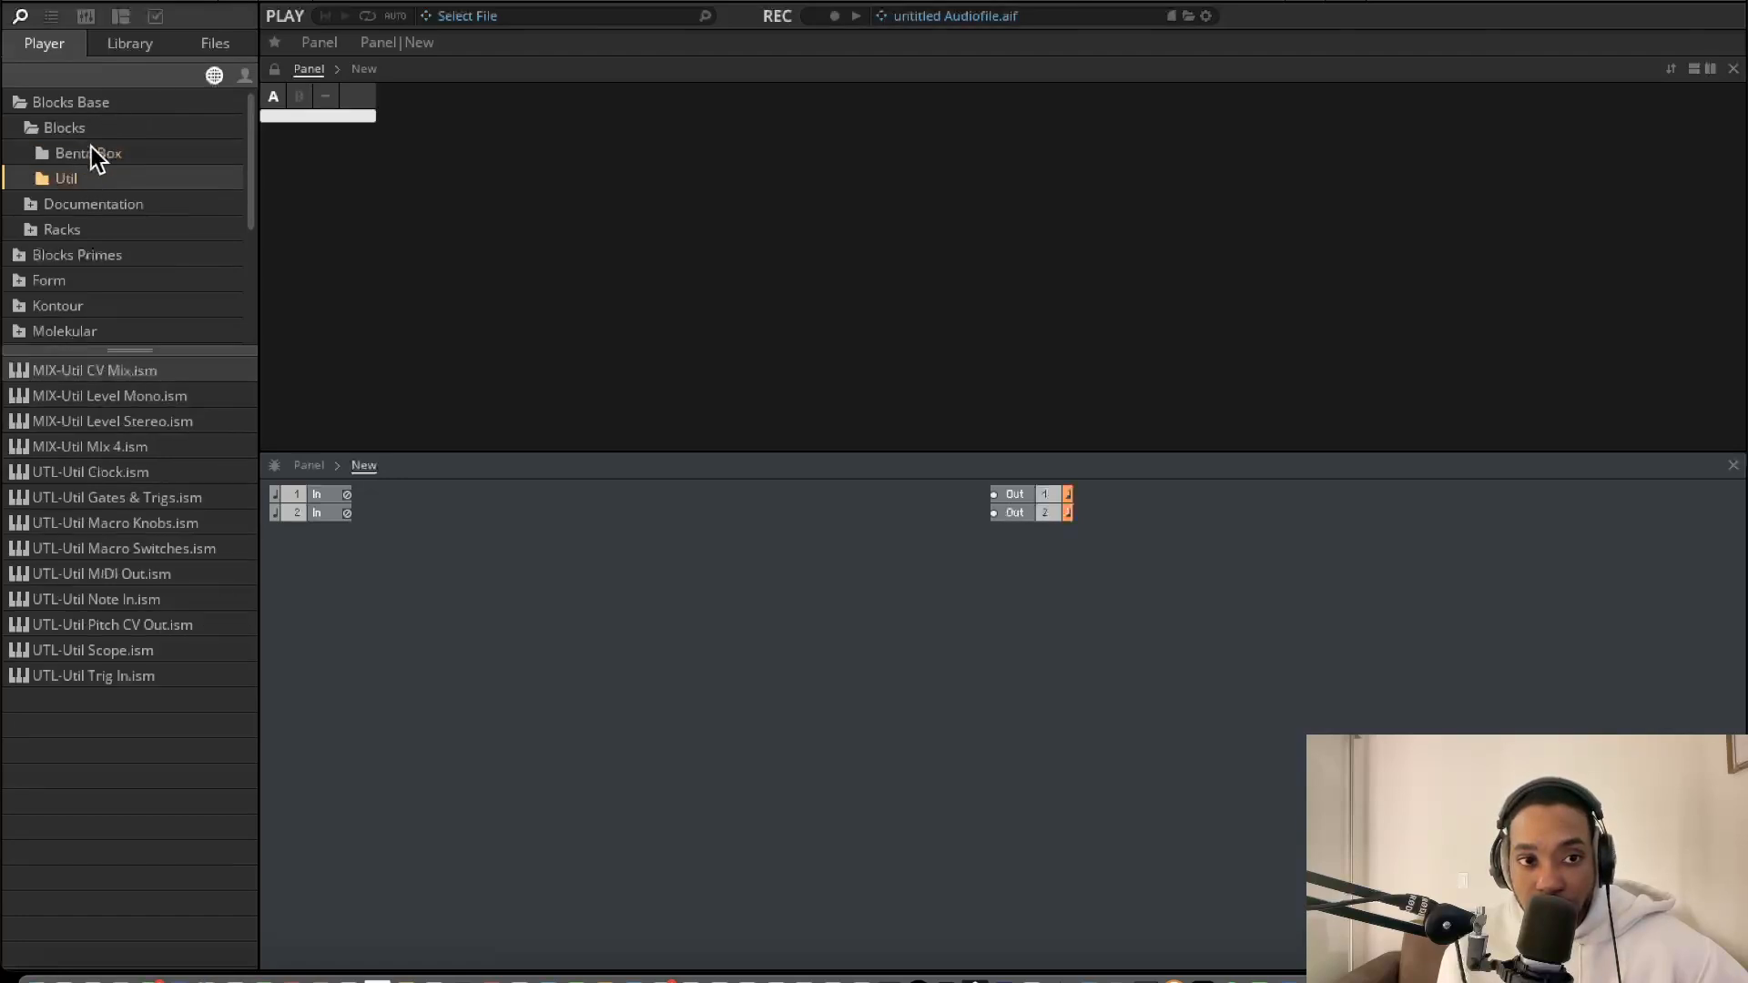
pyautogui.click(91, 150)
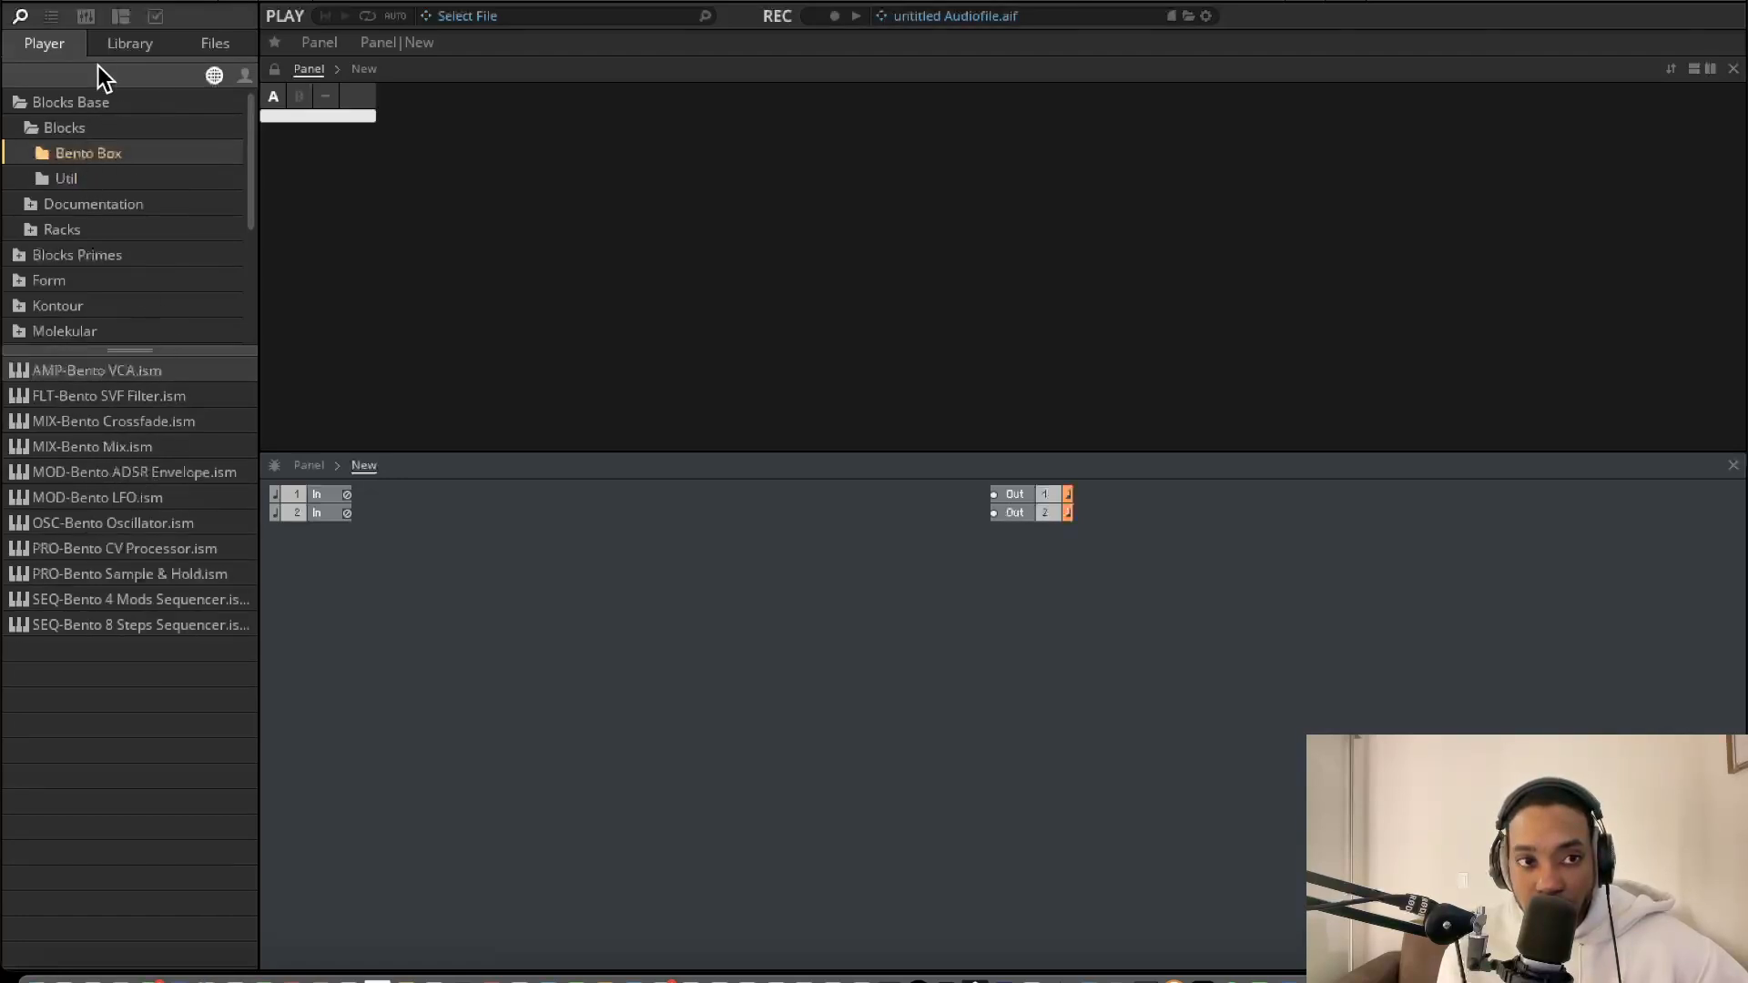
pyautogui.click(69, 177)
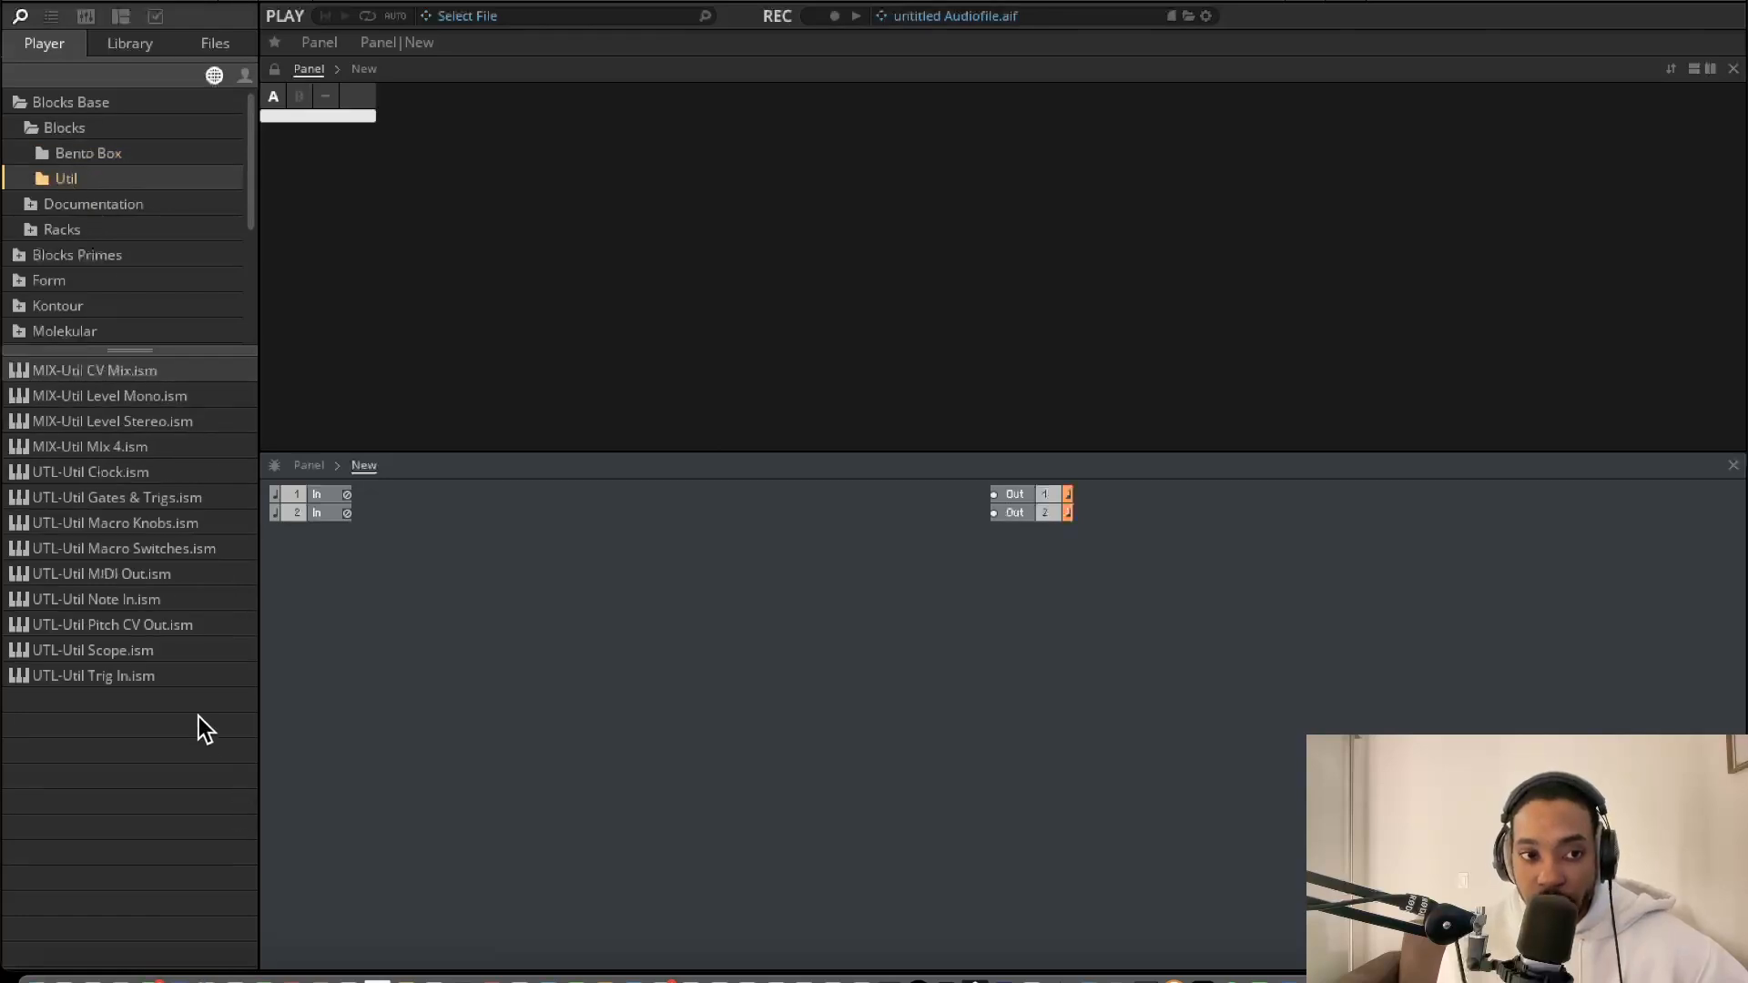
pyautogui.moveTo(168, 601); pyautogui.dragTo(430, 561)
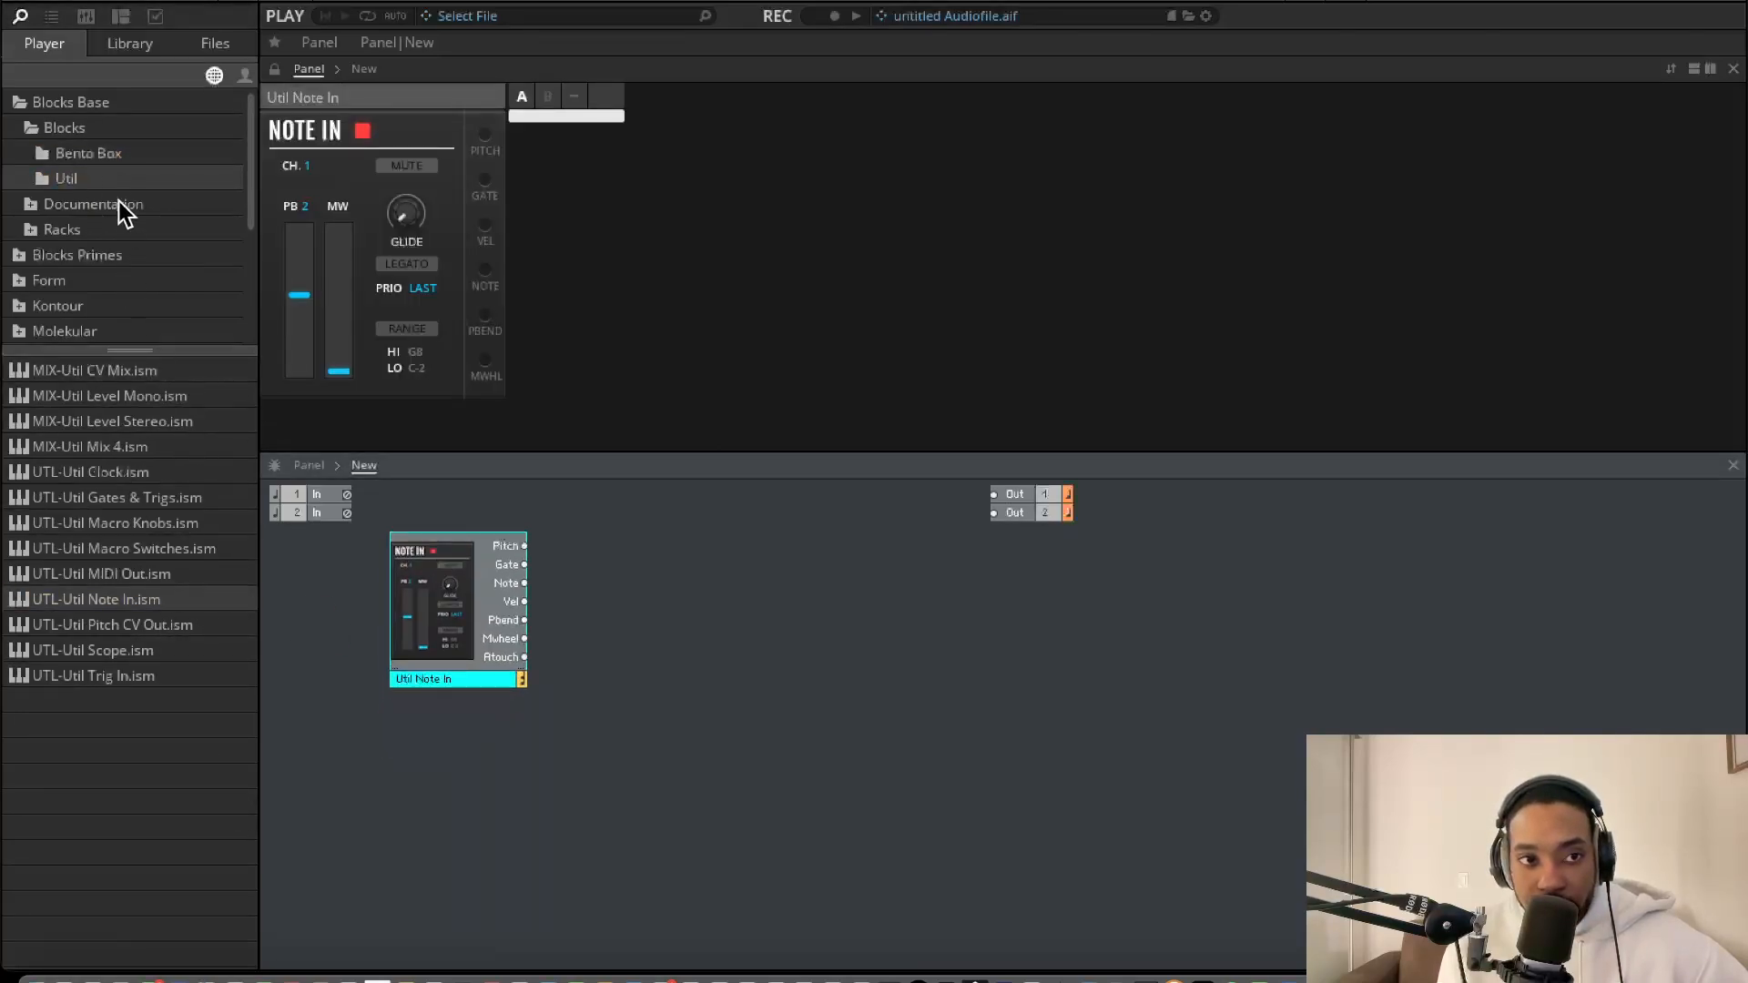
# Add the Bento Box 8 Steps sequencer to the structure, below the Note In block
pyautogui.click(104, 152)
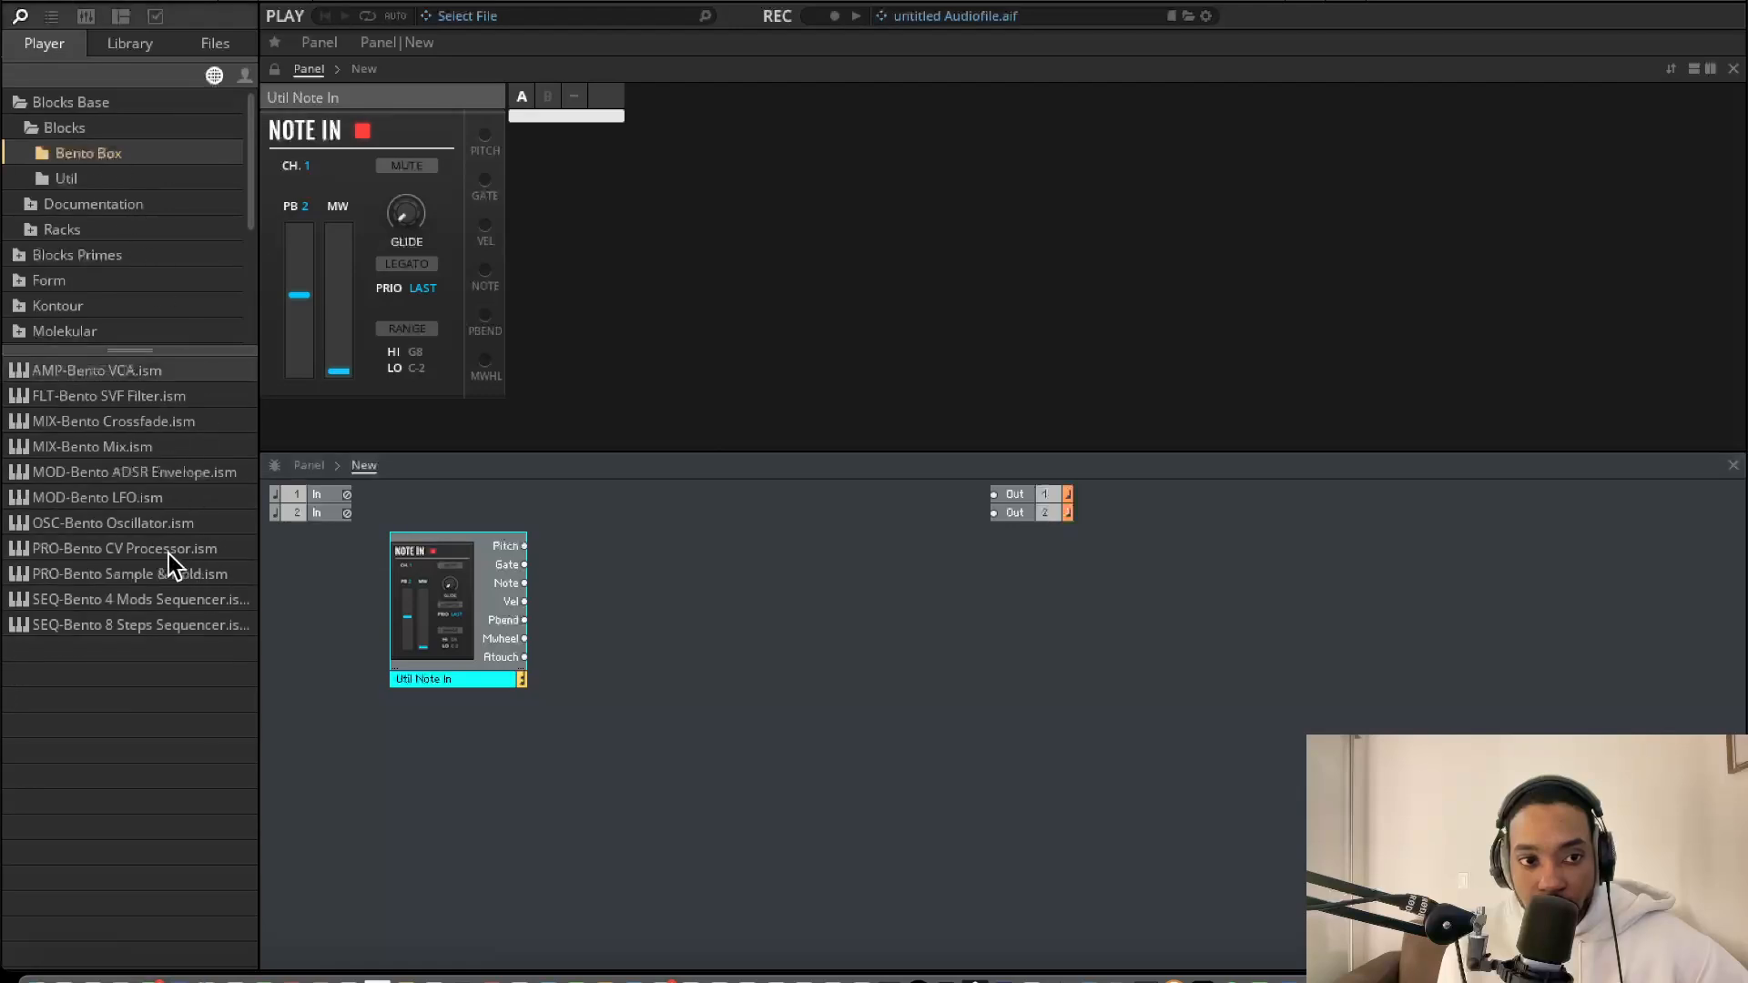
pyautogui.click(100, 180)
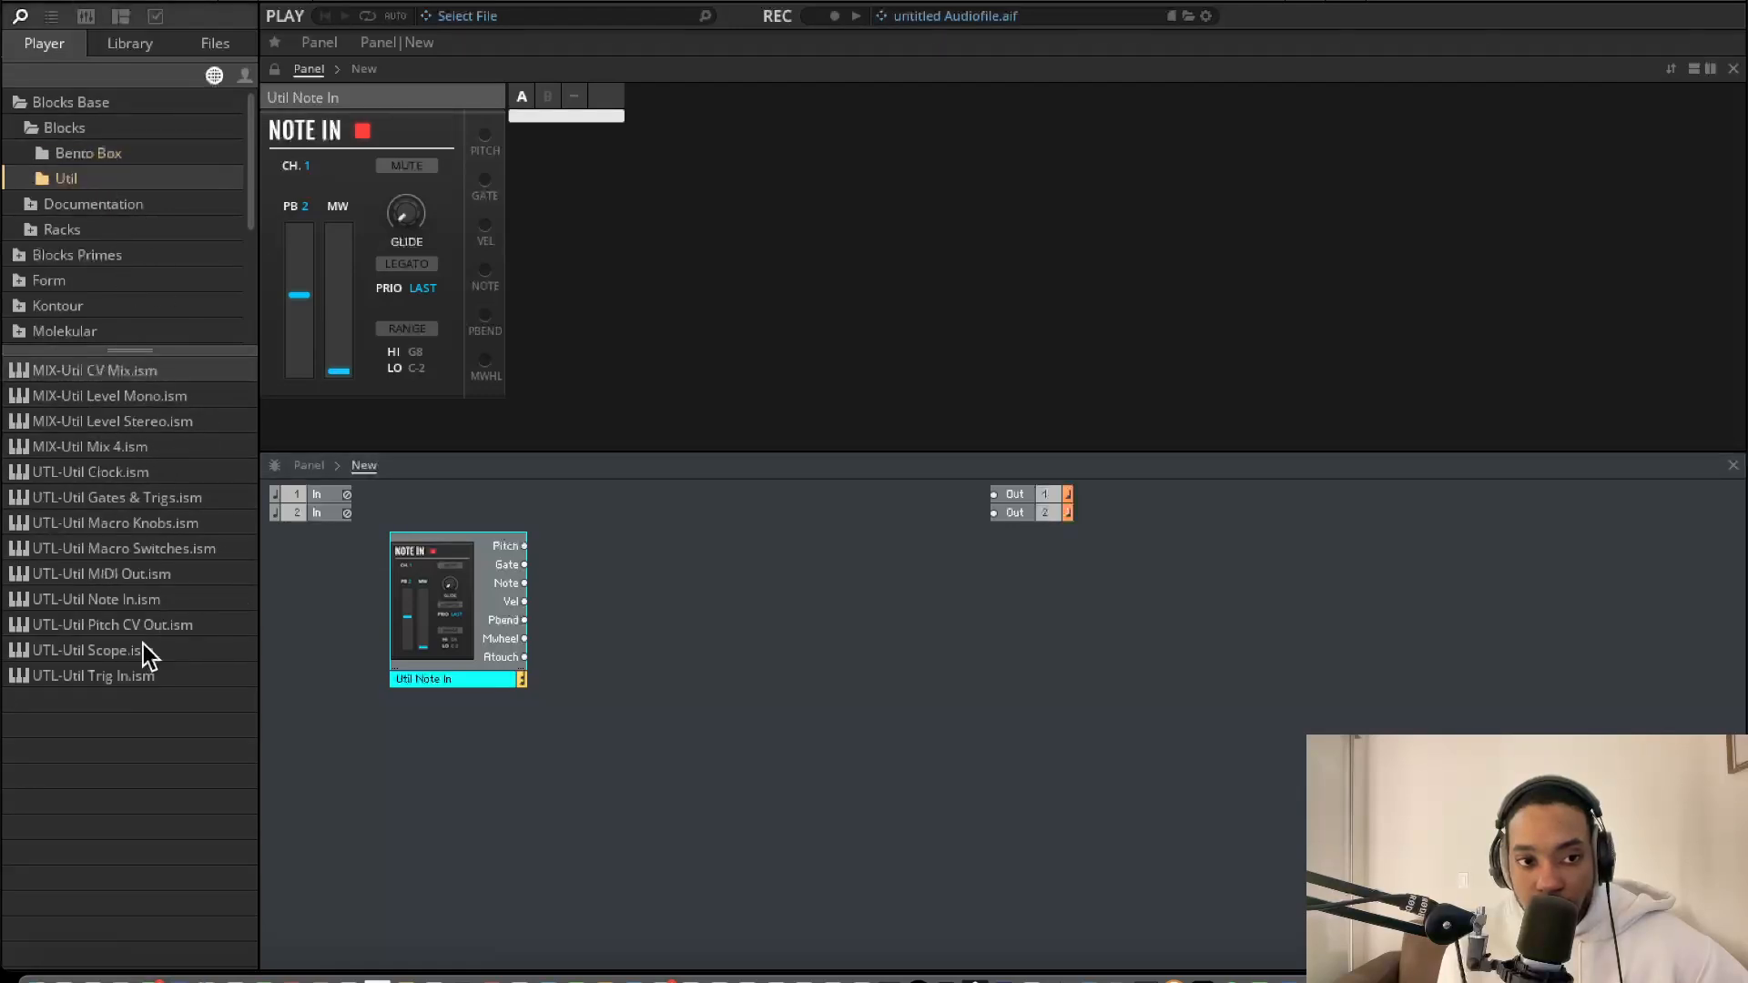
pyautogui.click(89, 153)
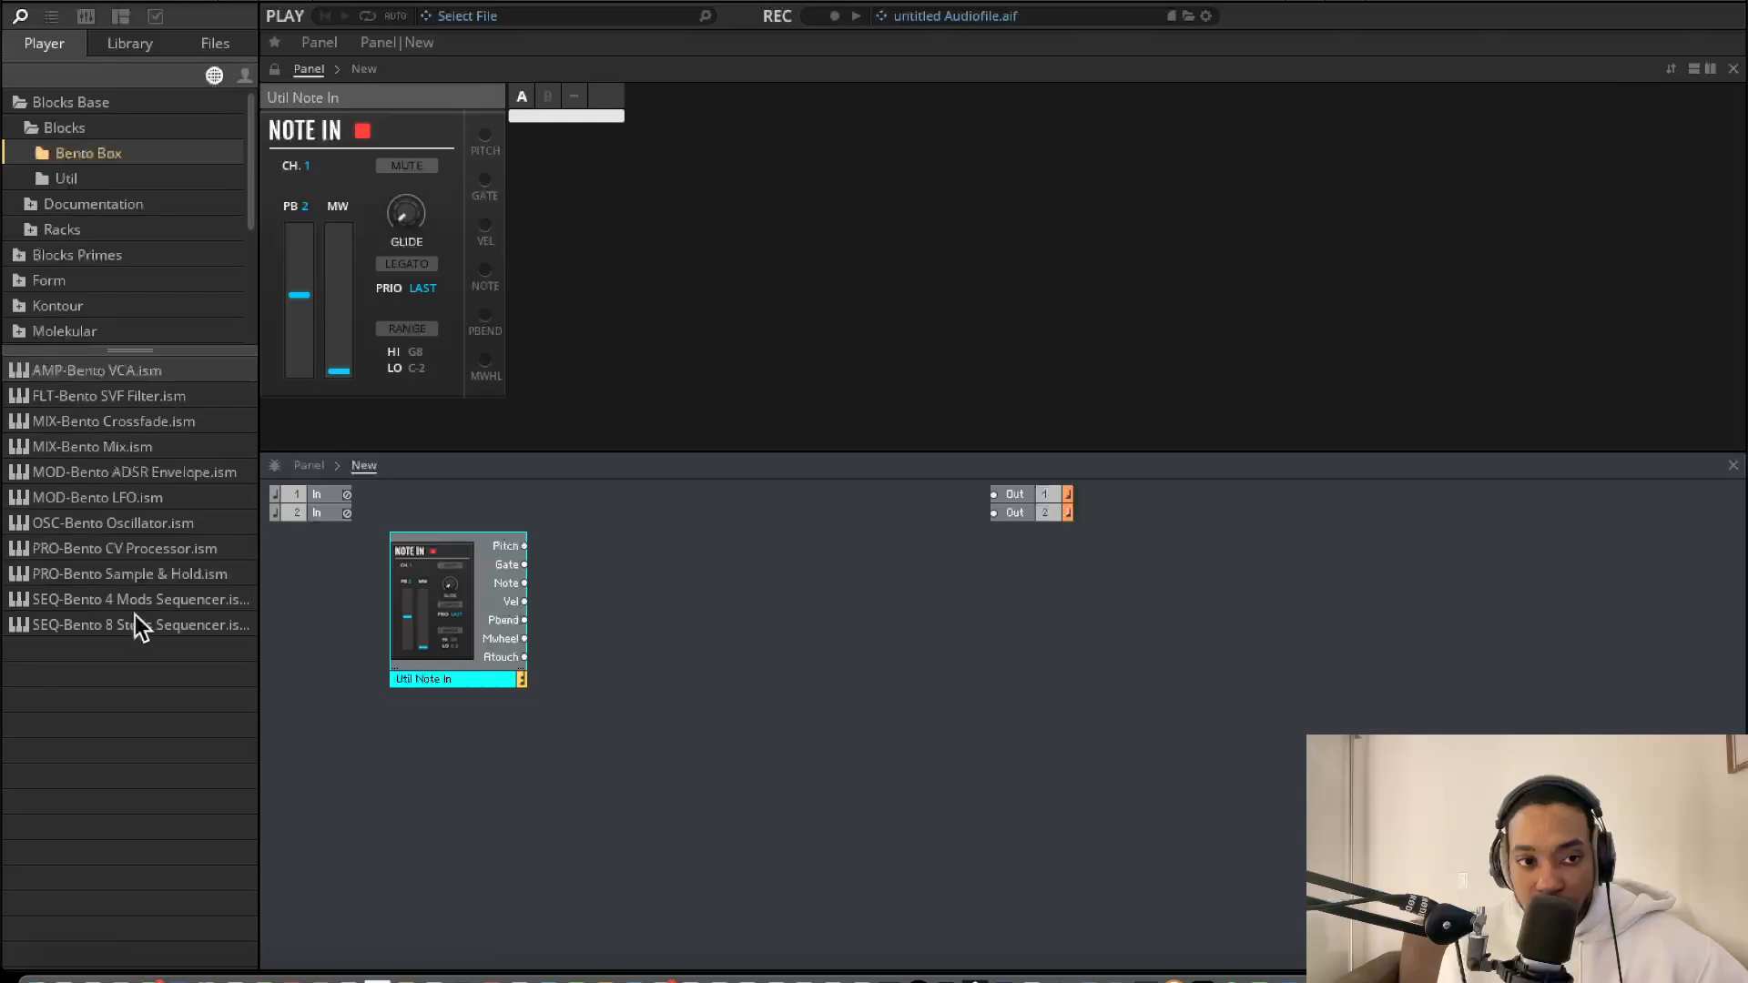
pyautogui.moveTo(133, 625); pyautogui.dragTo(489, 773)
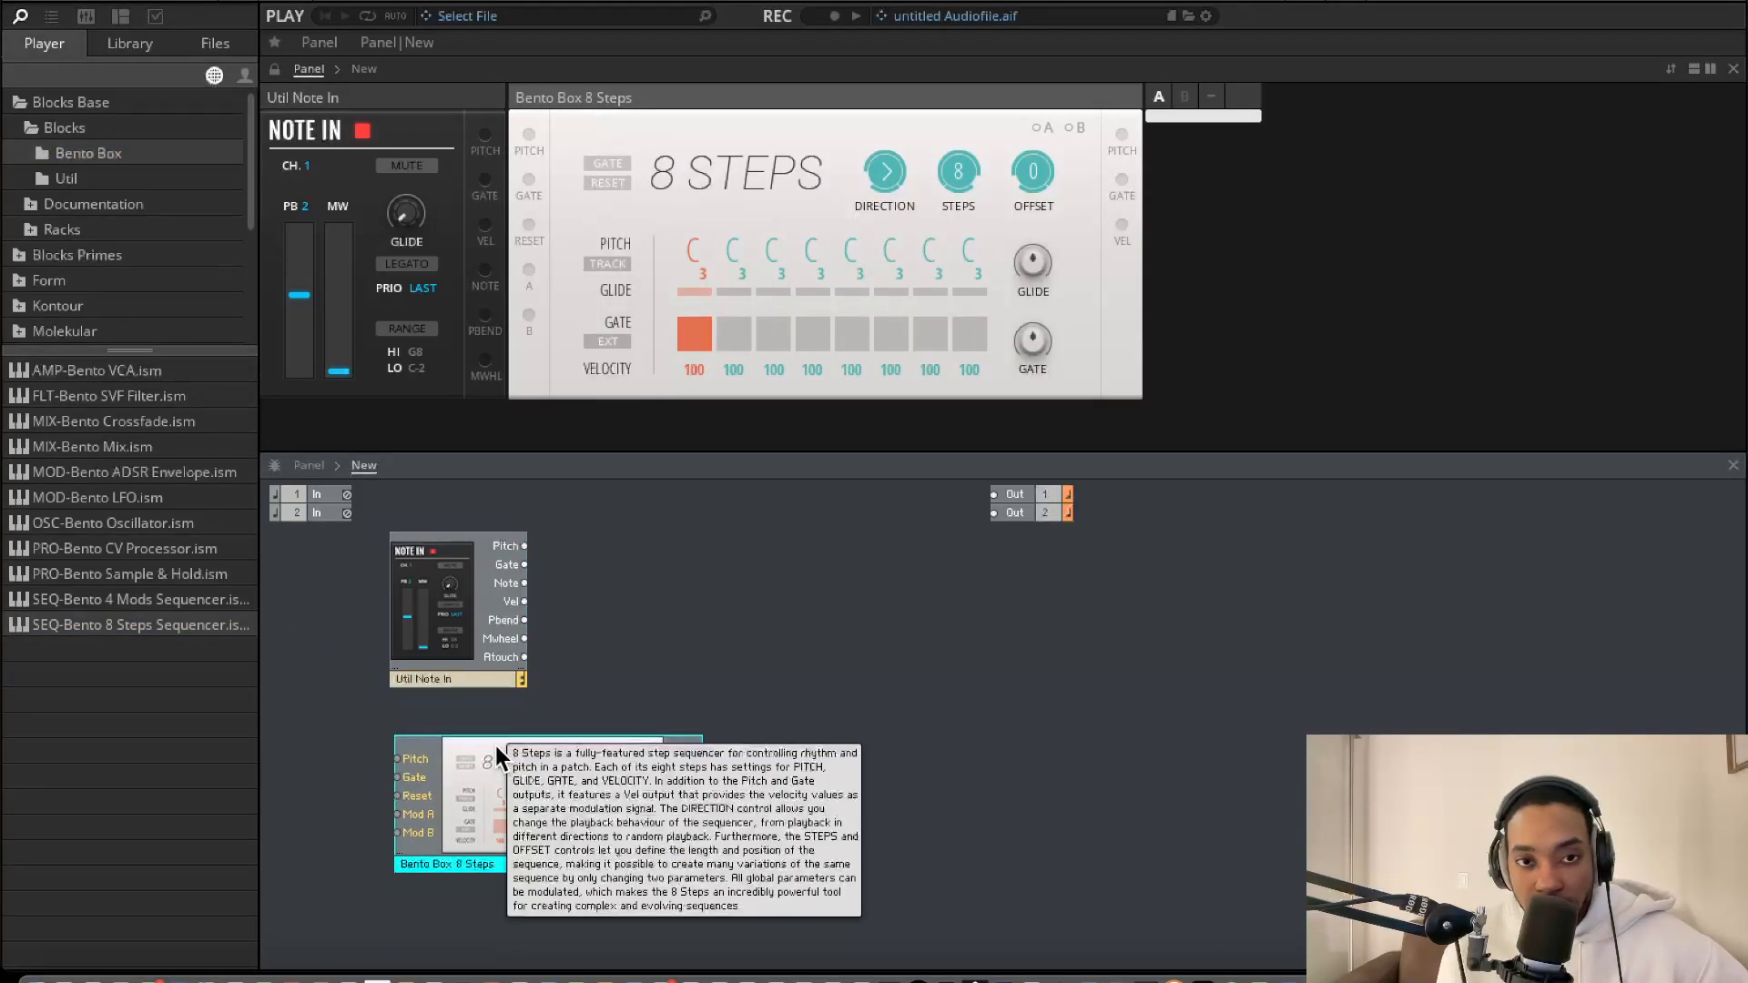
# Add the Bento Box oscillator, SVF filter and VCA blocks to the structure, placed in that order toward the outputs
pyautogui.moveTo(160, 523); pyautogui.dragTo(728, 587)
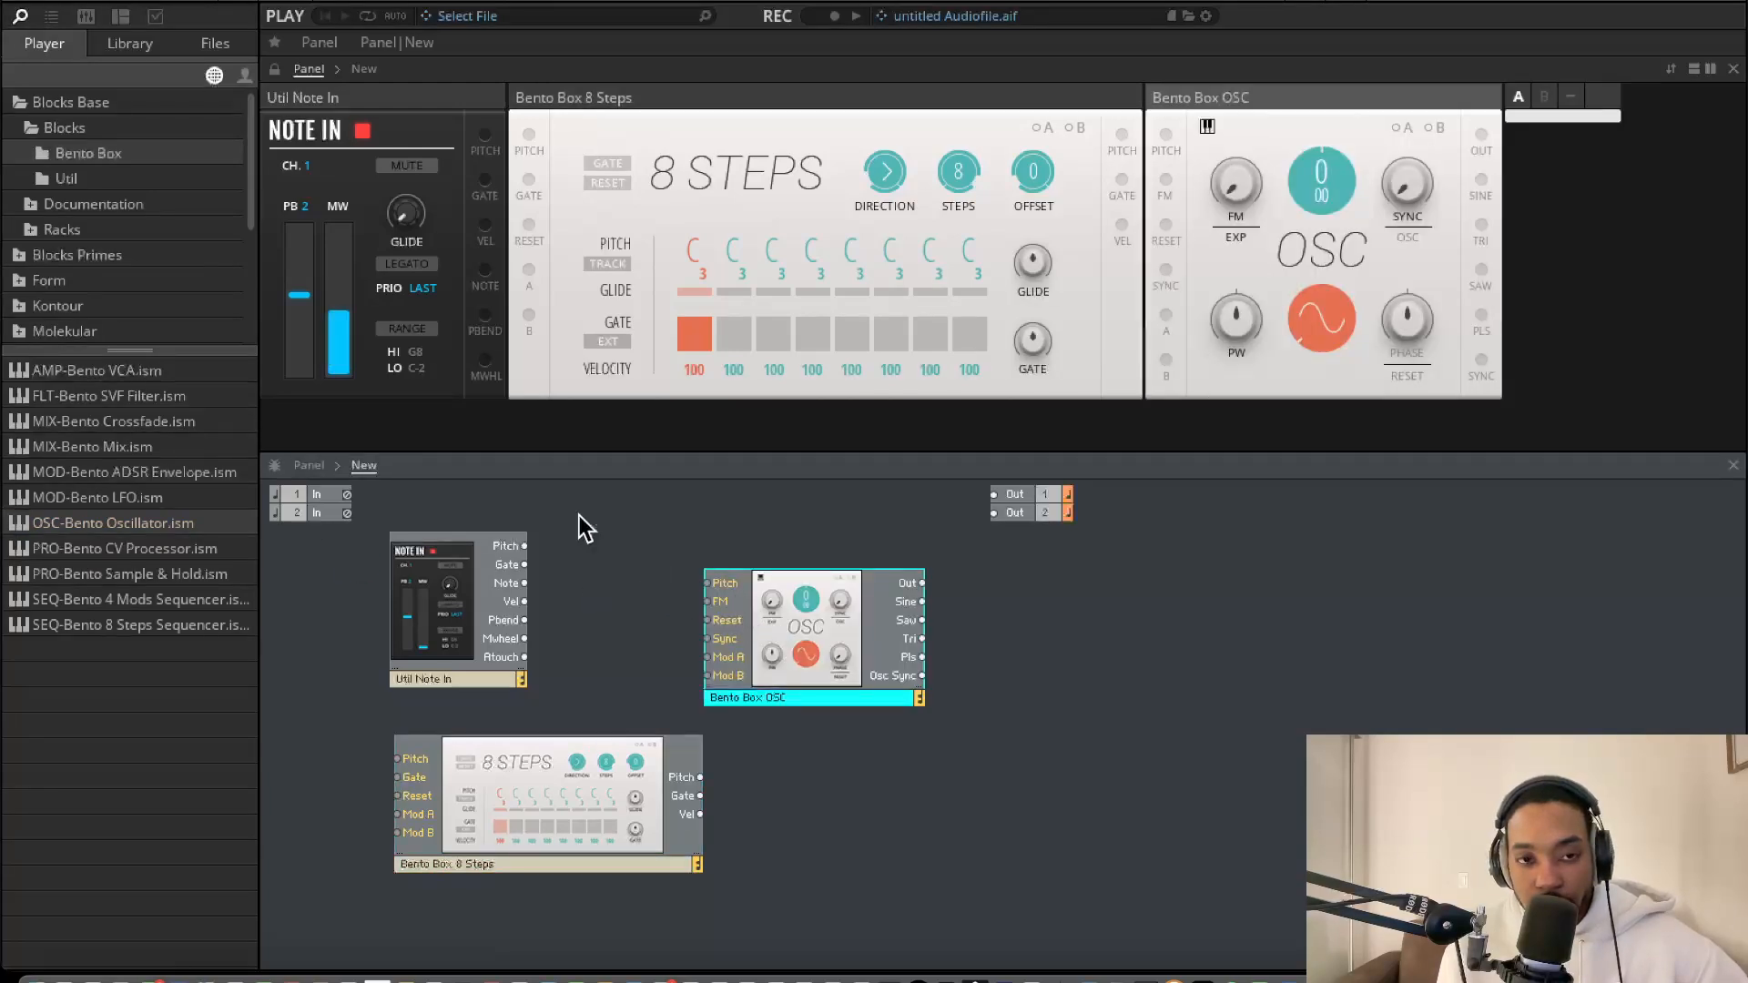
pyautogui.moveTo(149, 401); pyautogui.dragTo(970, 739)
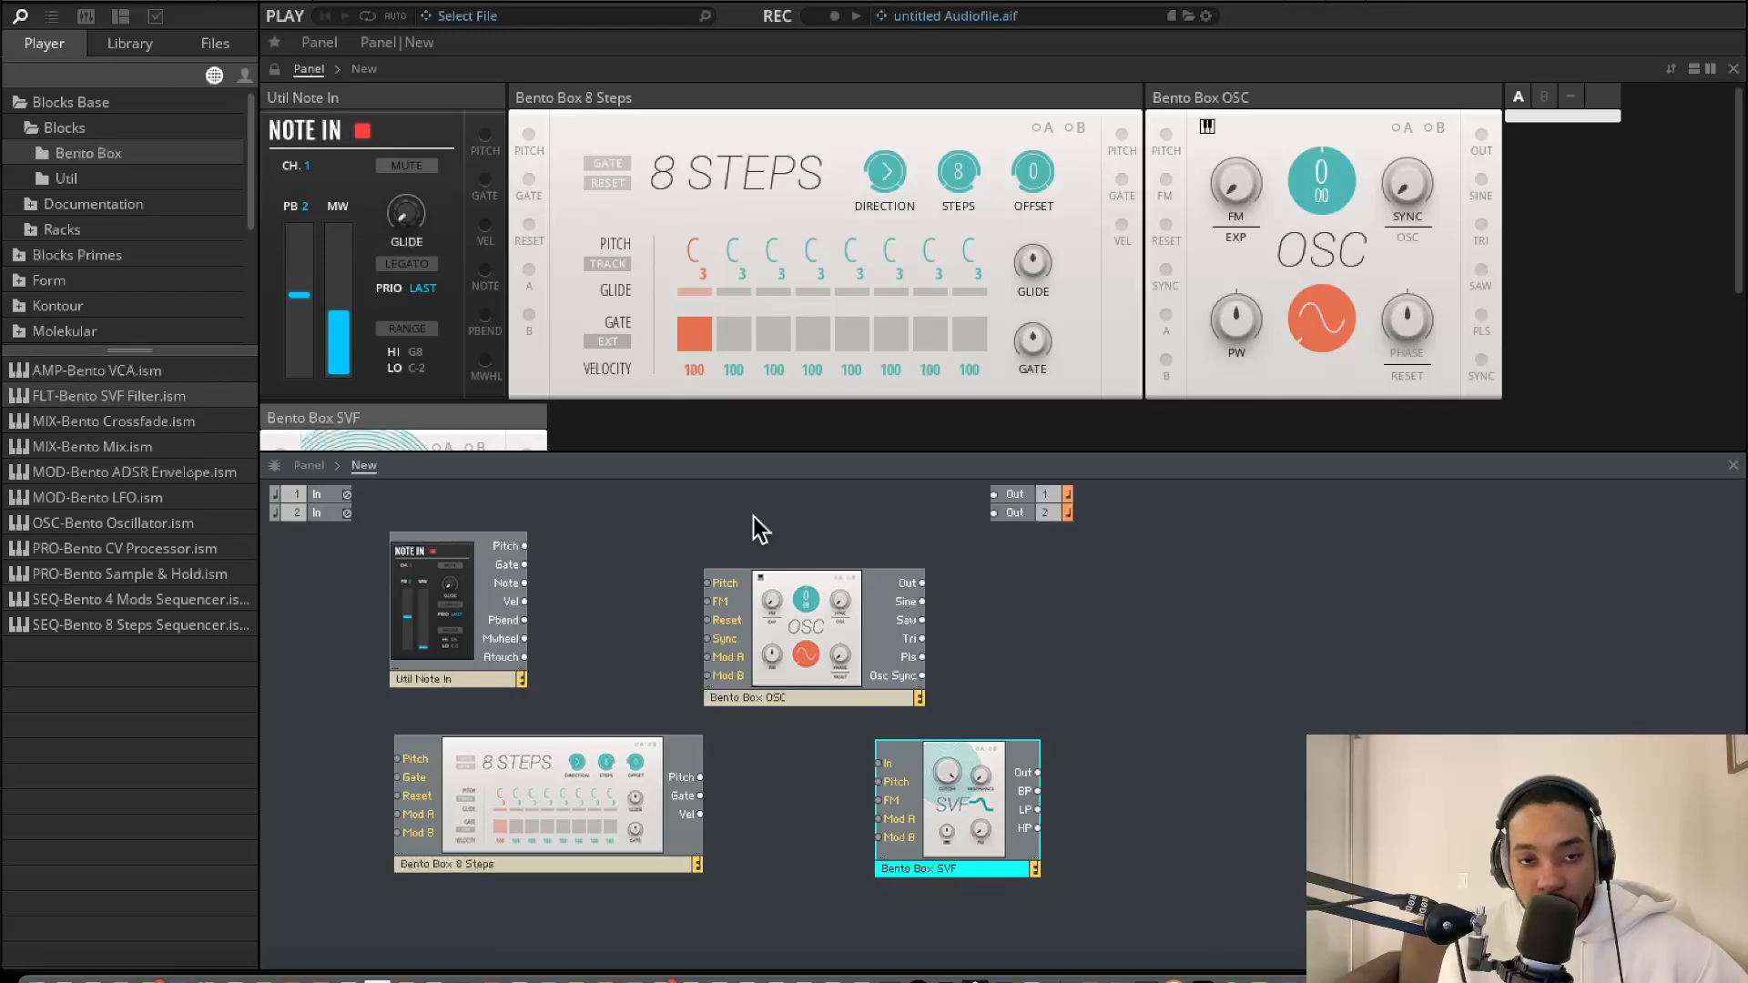
pyautogui.moveTo(127, 379); pyautogui.dragTo(1202, 694)
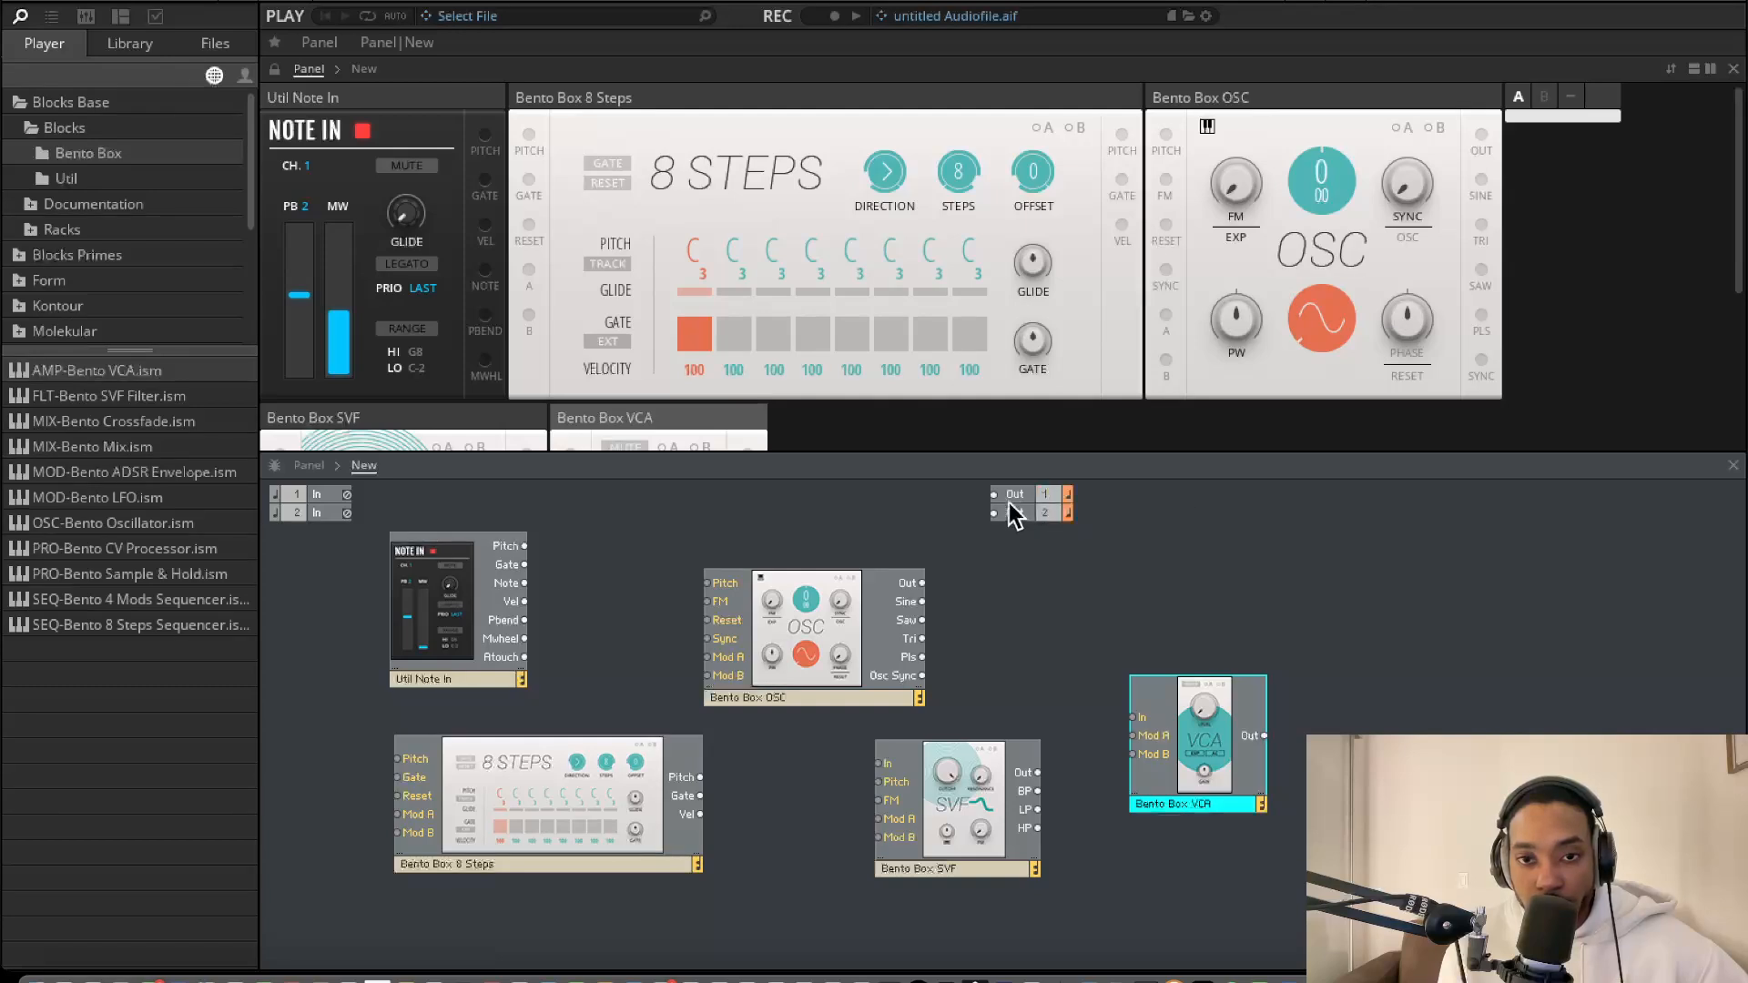
# Examine the Player library's folders, including the rack categories of Blocks Base
pyautogui.scroll(-1, 887, 315)
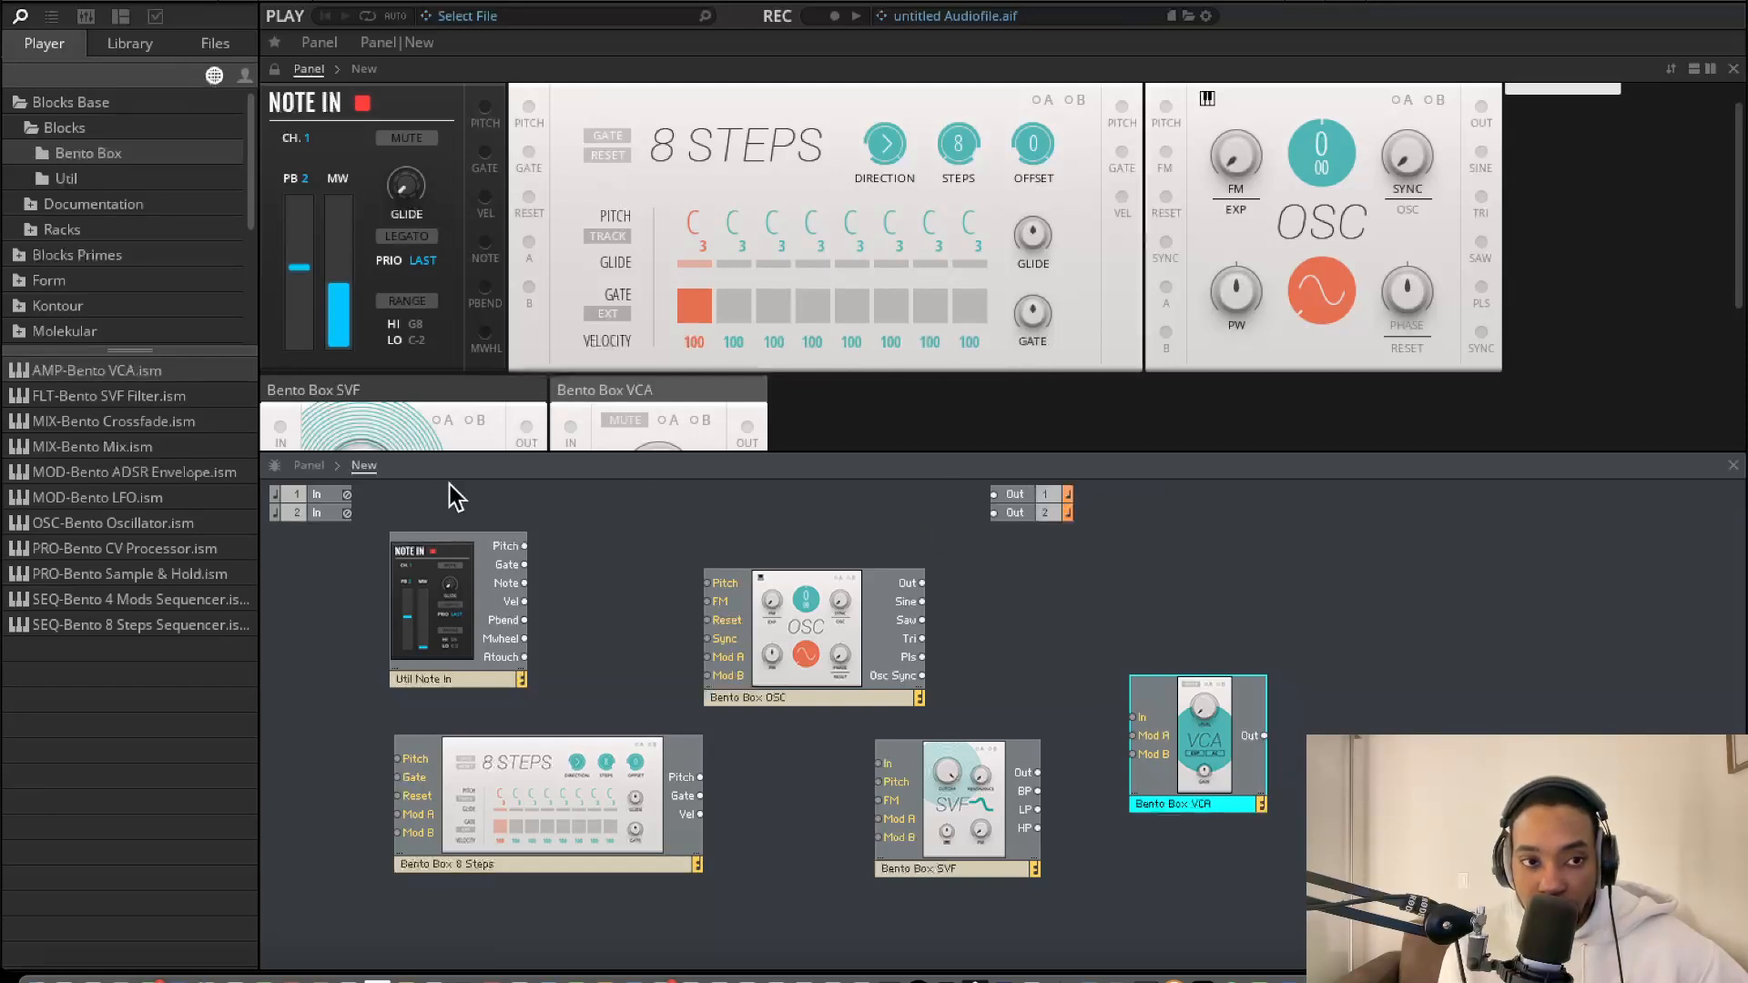
pyautogui.scroll(-3, 57, 237)
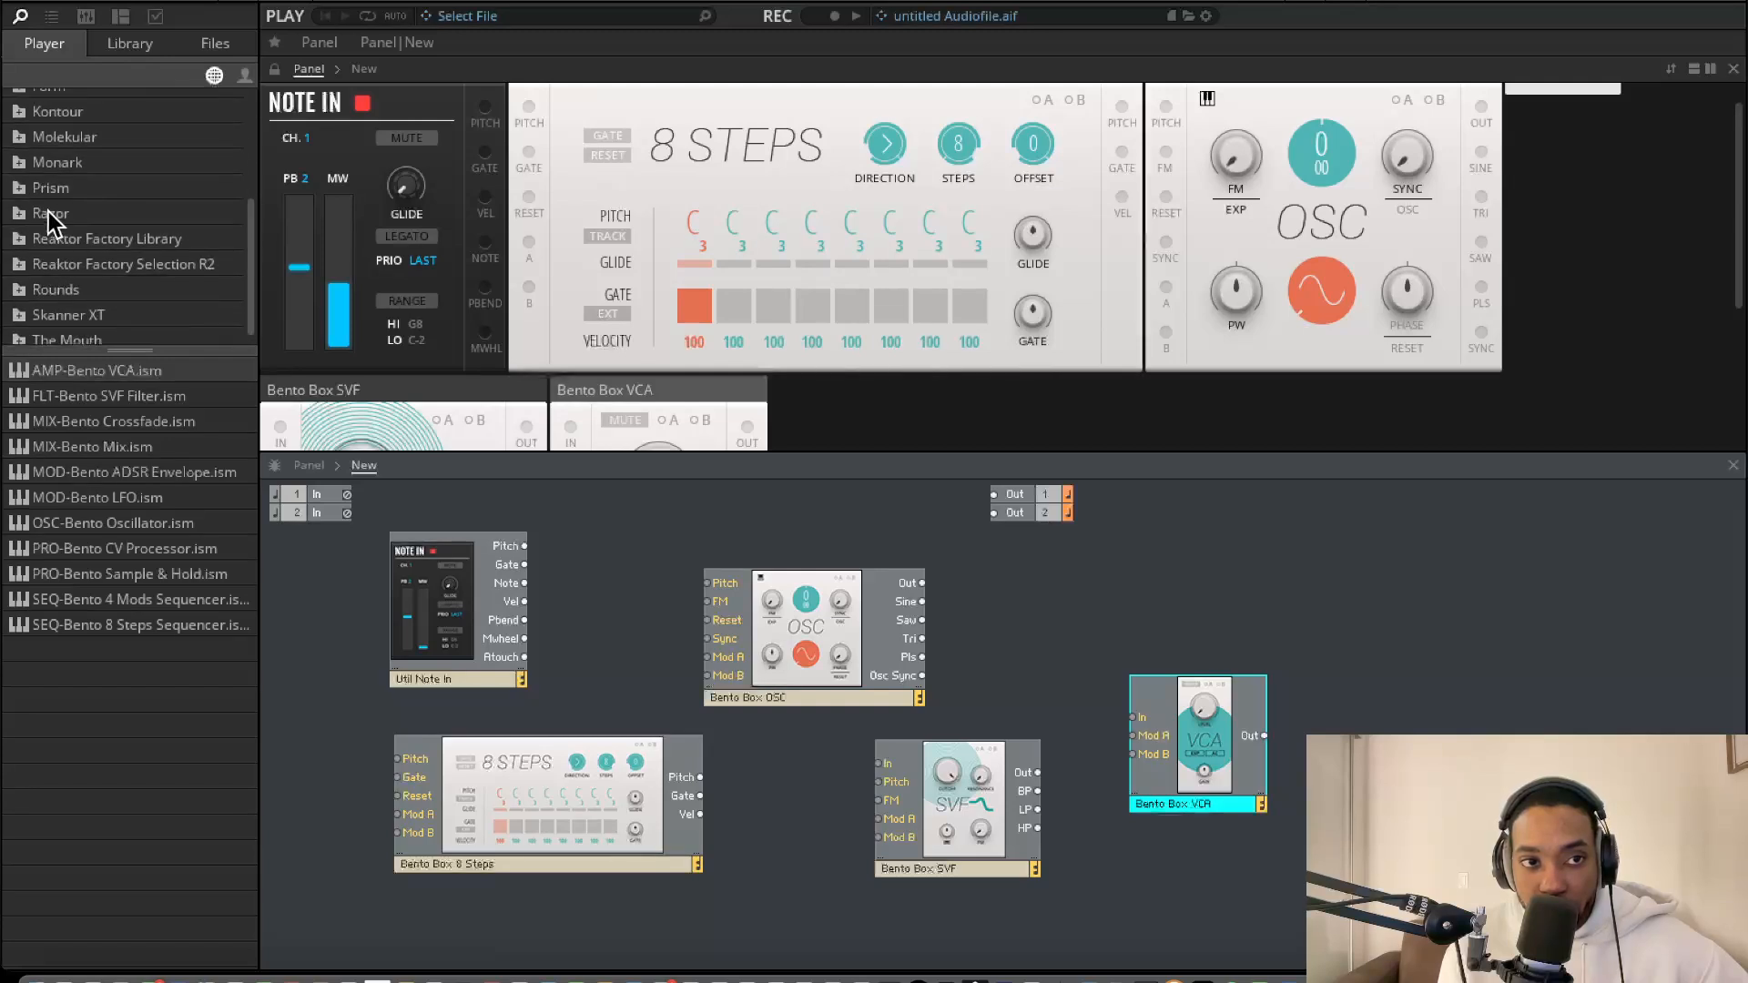
pyautogui.scroll(2, 71, 233)
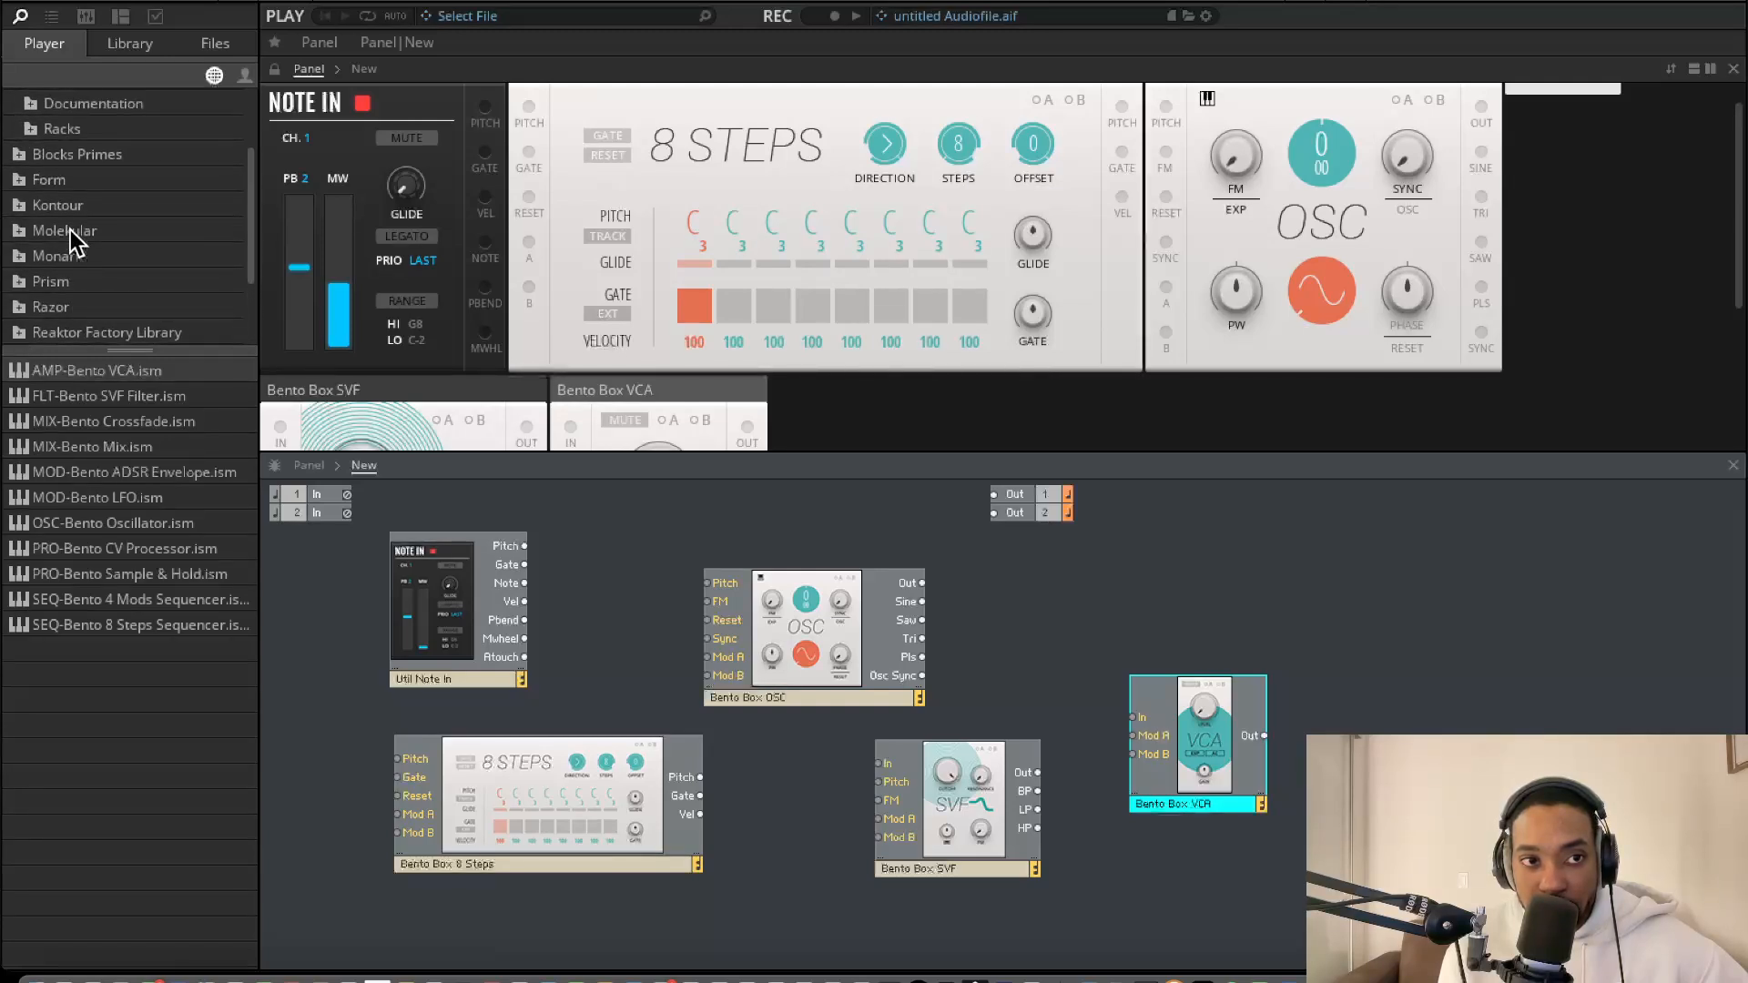
pyautogui.scroll(1, 32, 181)
pyautogui.click(33, 158)
pyautogui.scroll(-2, 62, 272)
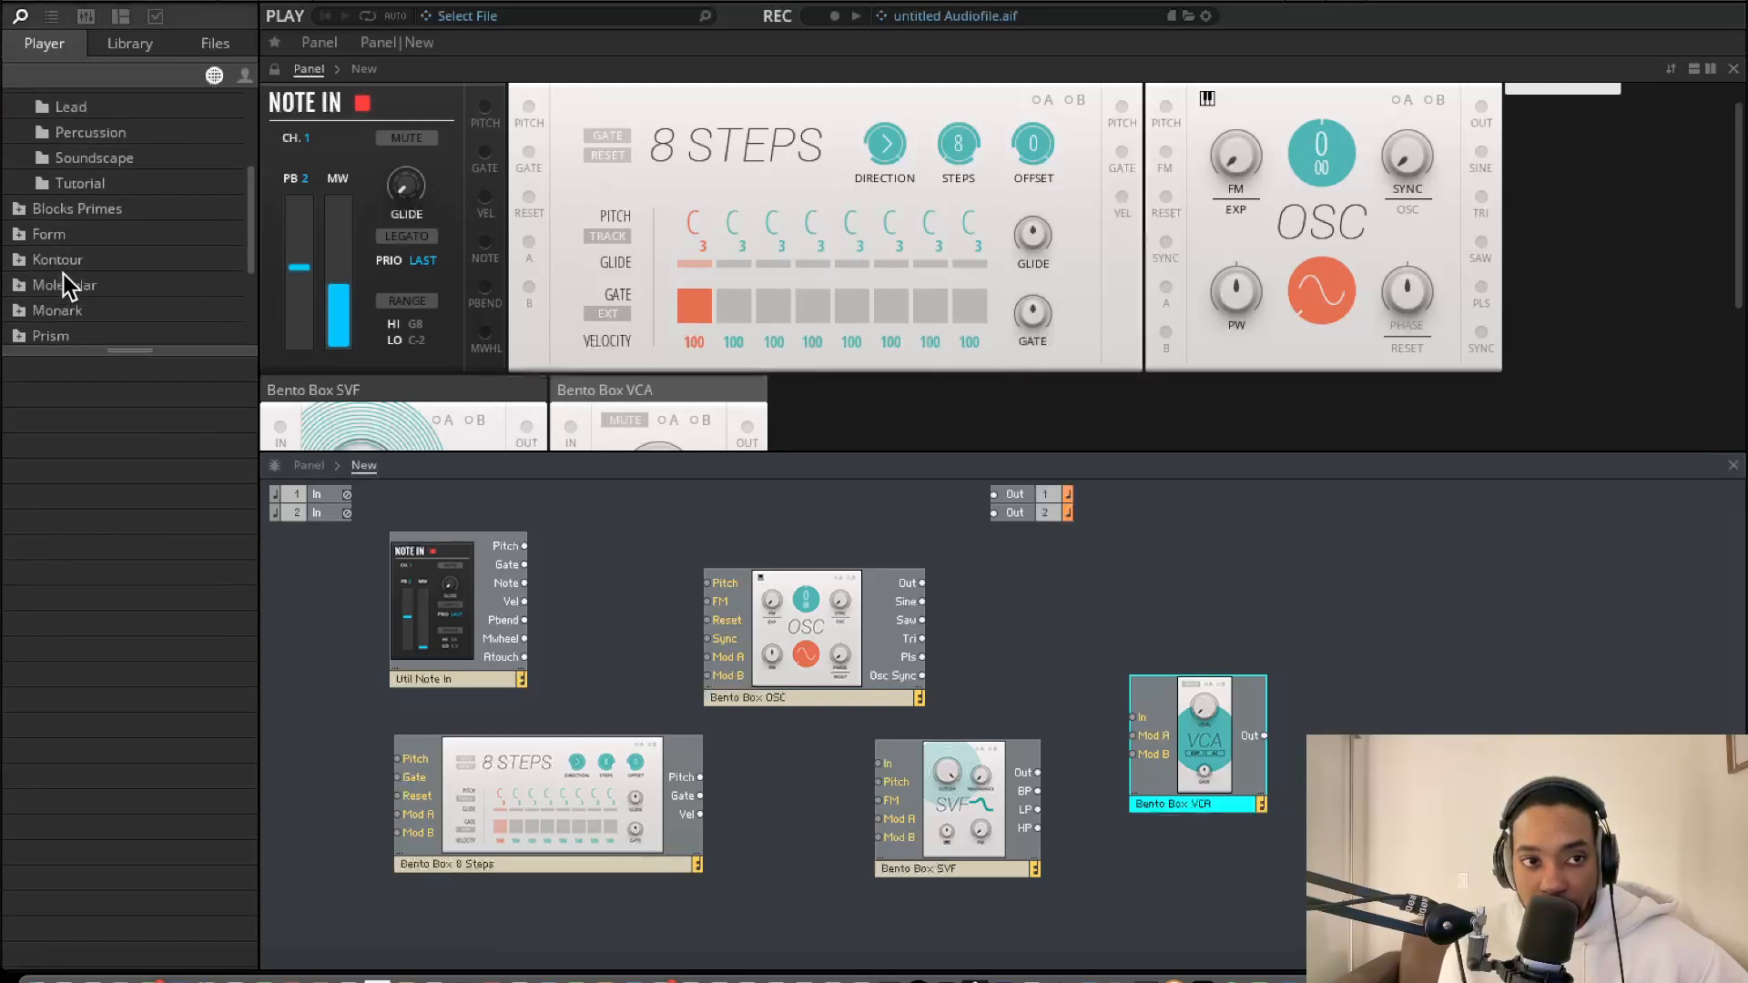
pyautogui.scroll(2, 73, 300)
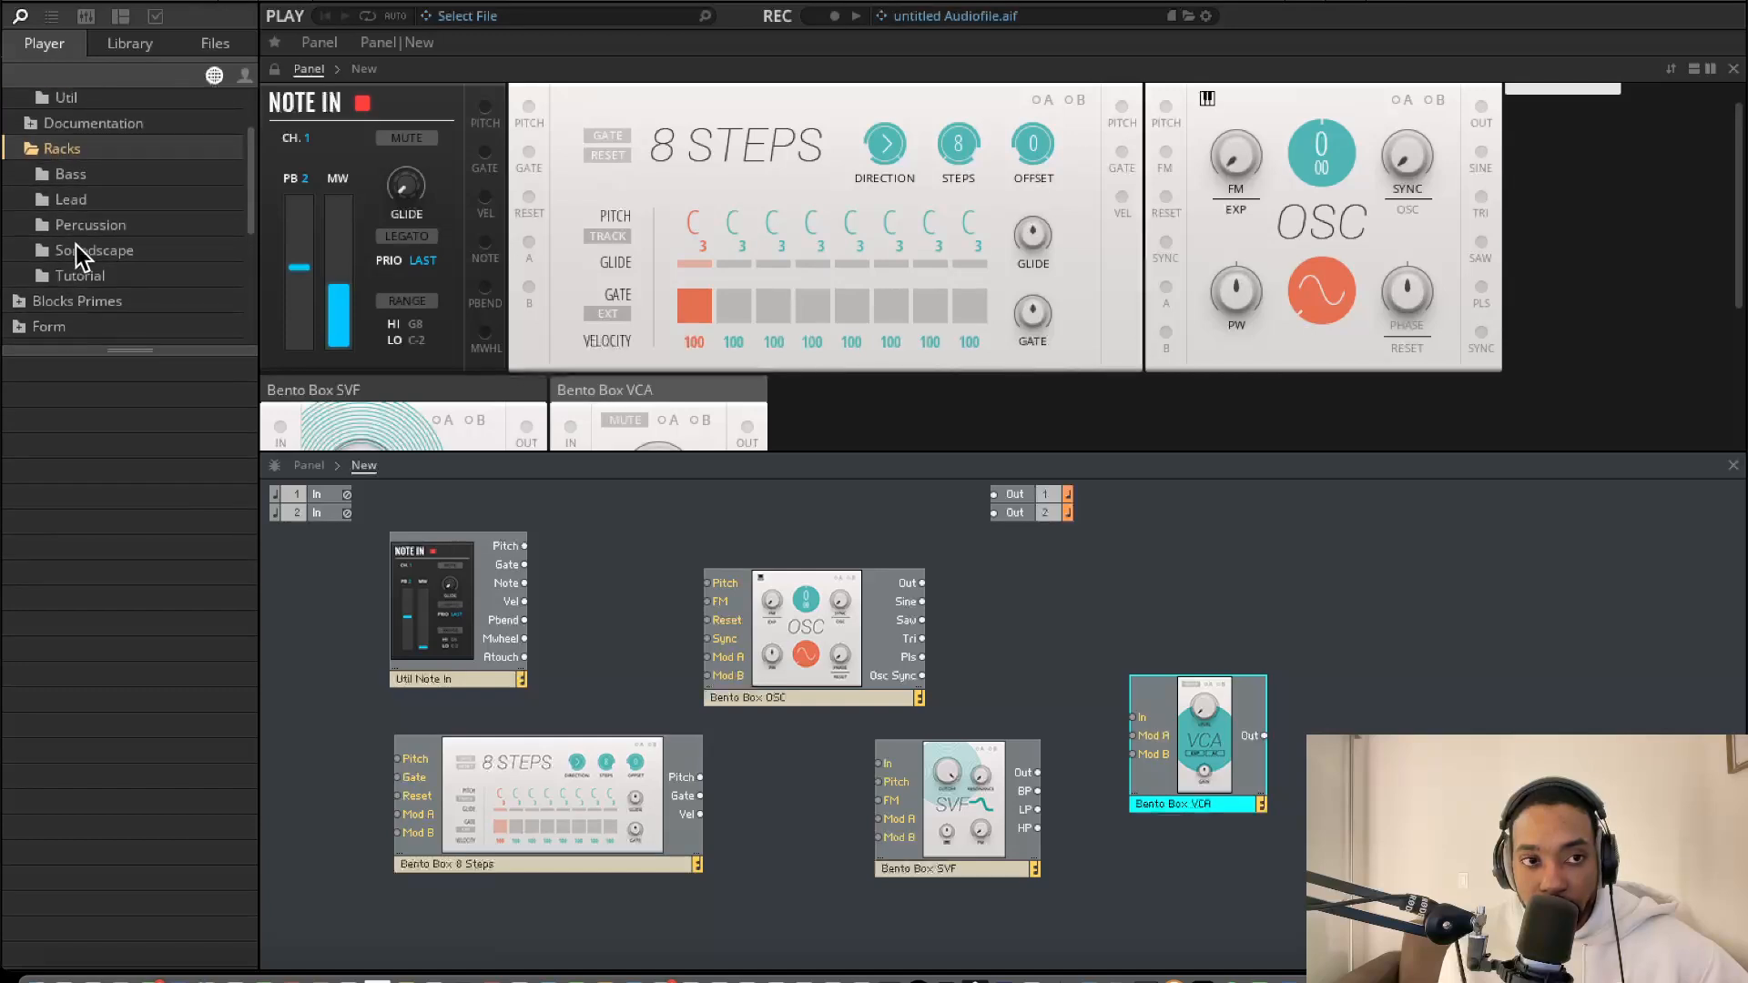
pyautogui.scroll(-2, 78, 262)
pyautogui.scroll(-3, 84, 251)
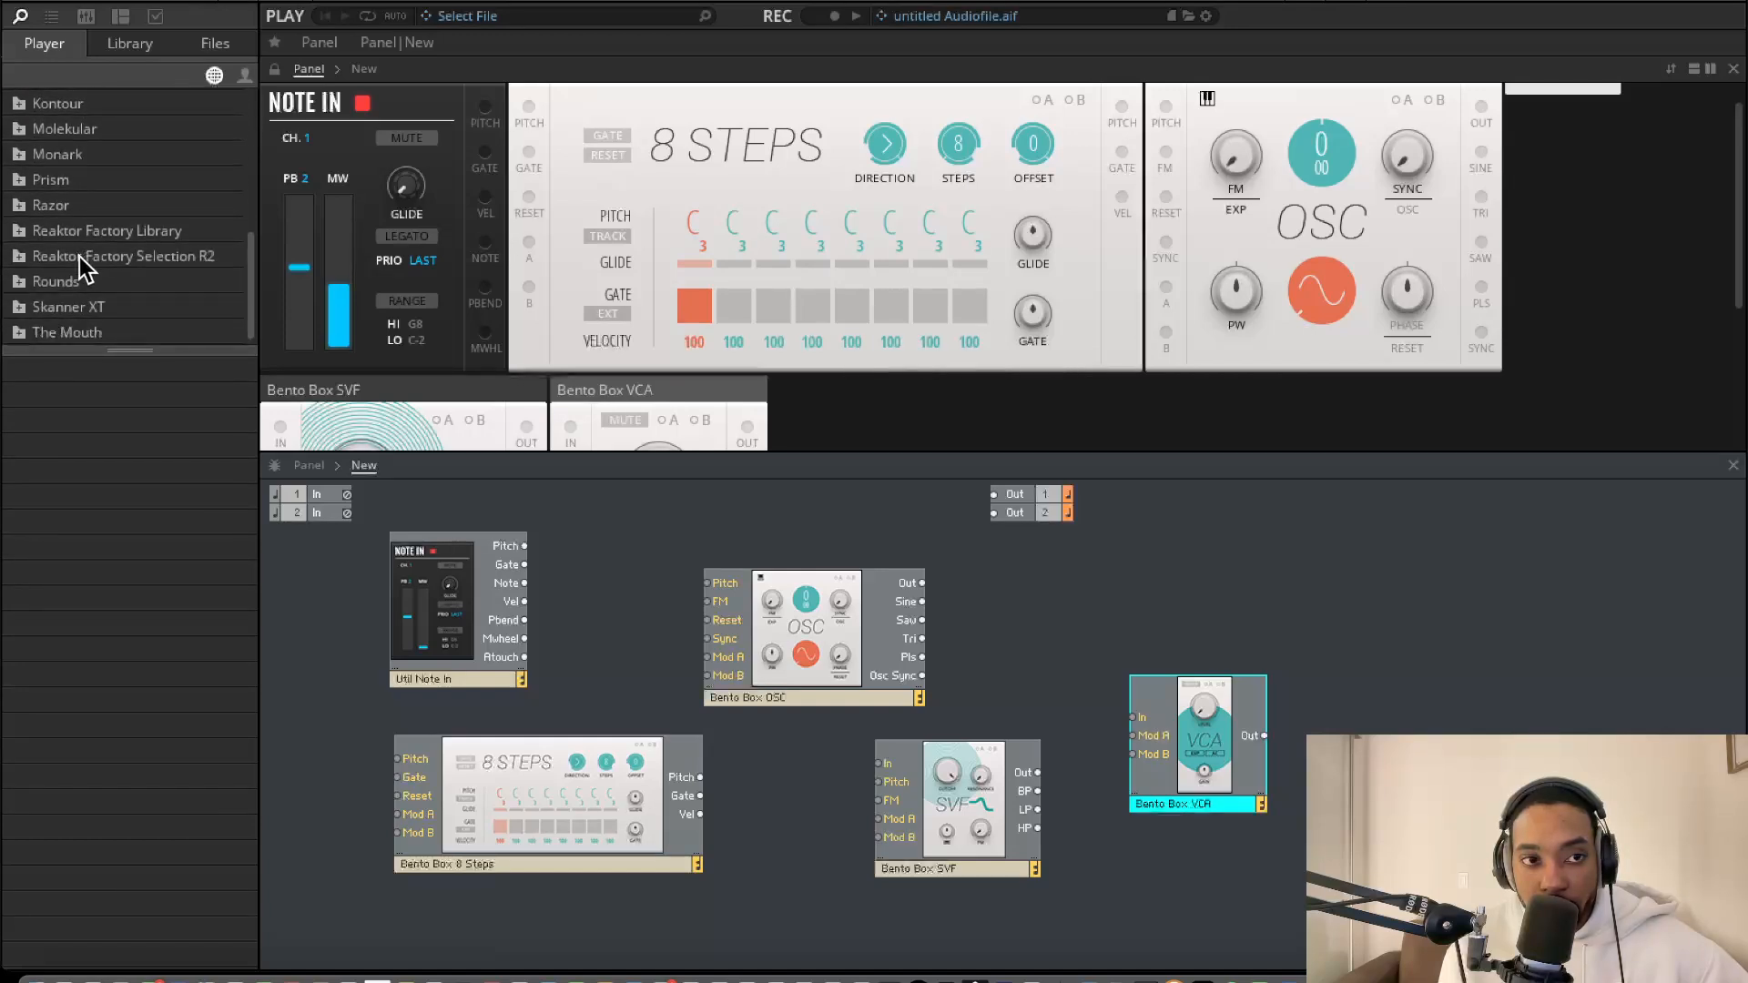
pyautogui.doubleClick(32, 283)
pyautogui.scroll(-1, 68, 308)
pyautogui.doubleClick(62, 374)
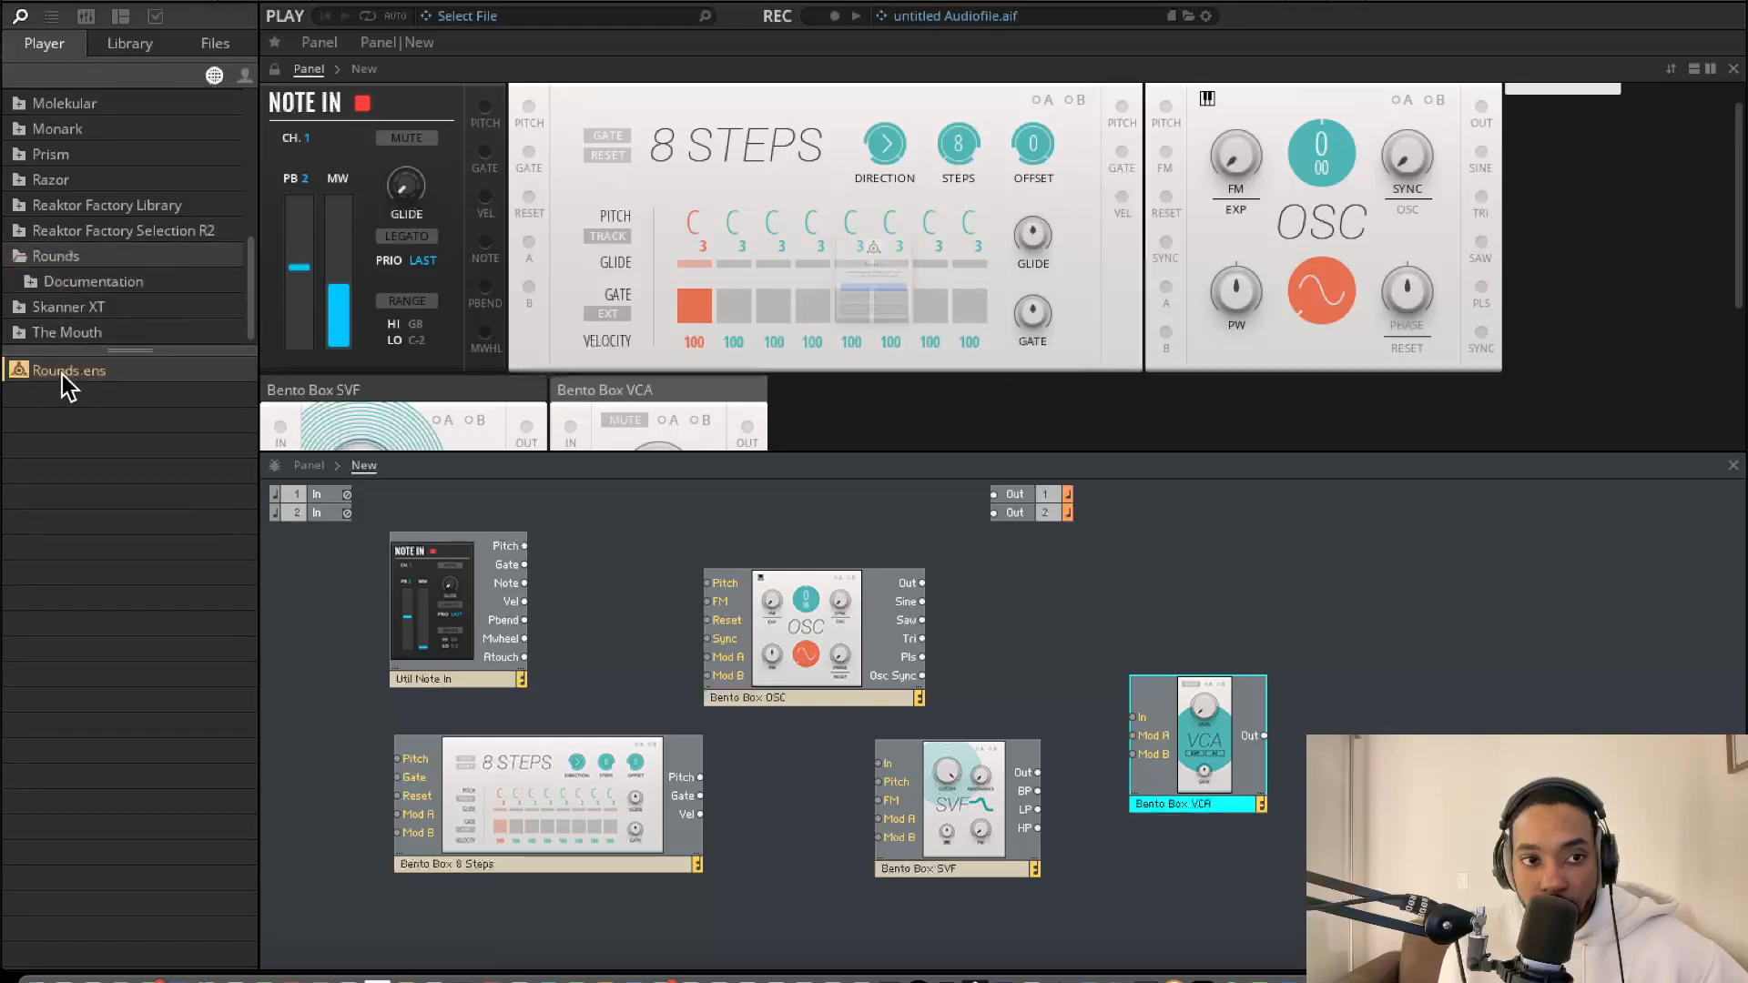
pyautogui.click(816, 411)
# Expand the Blocks Primes folder in the Player library down to its individual block collections
pyautogui.scroll(3, 118, 249)
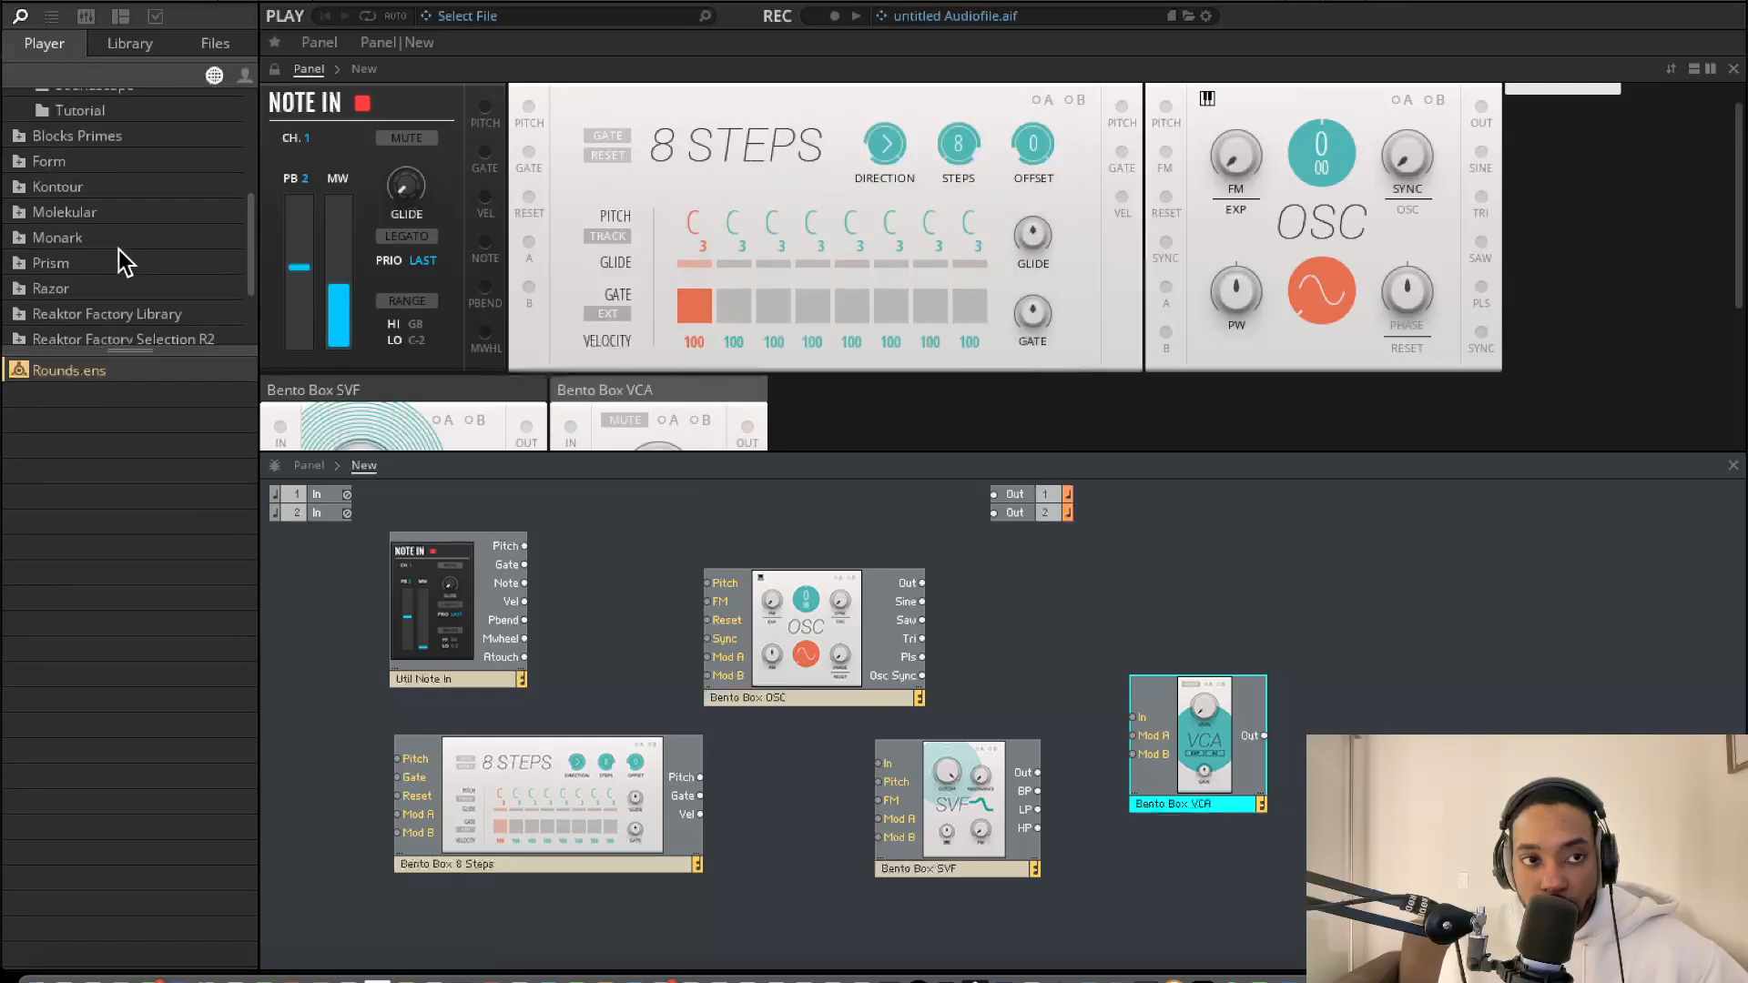
pyautogui.scroll(-1, 91, 242)
pyautogui.scroll(5, 91, 242)
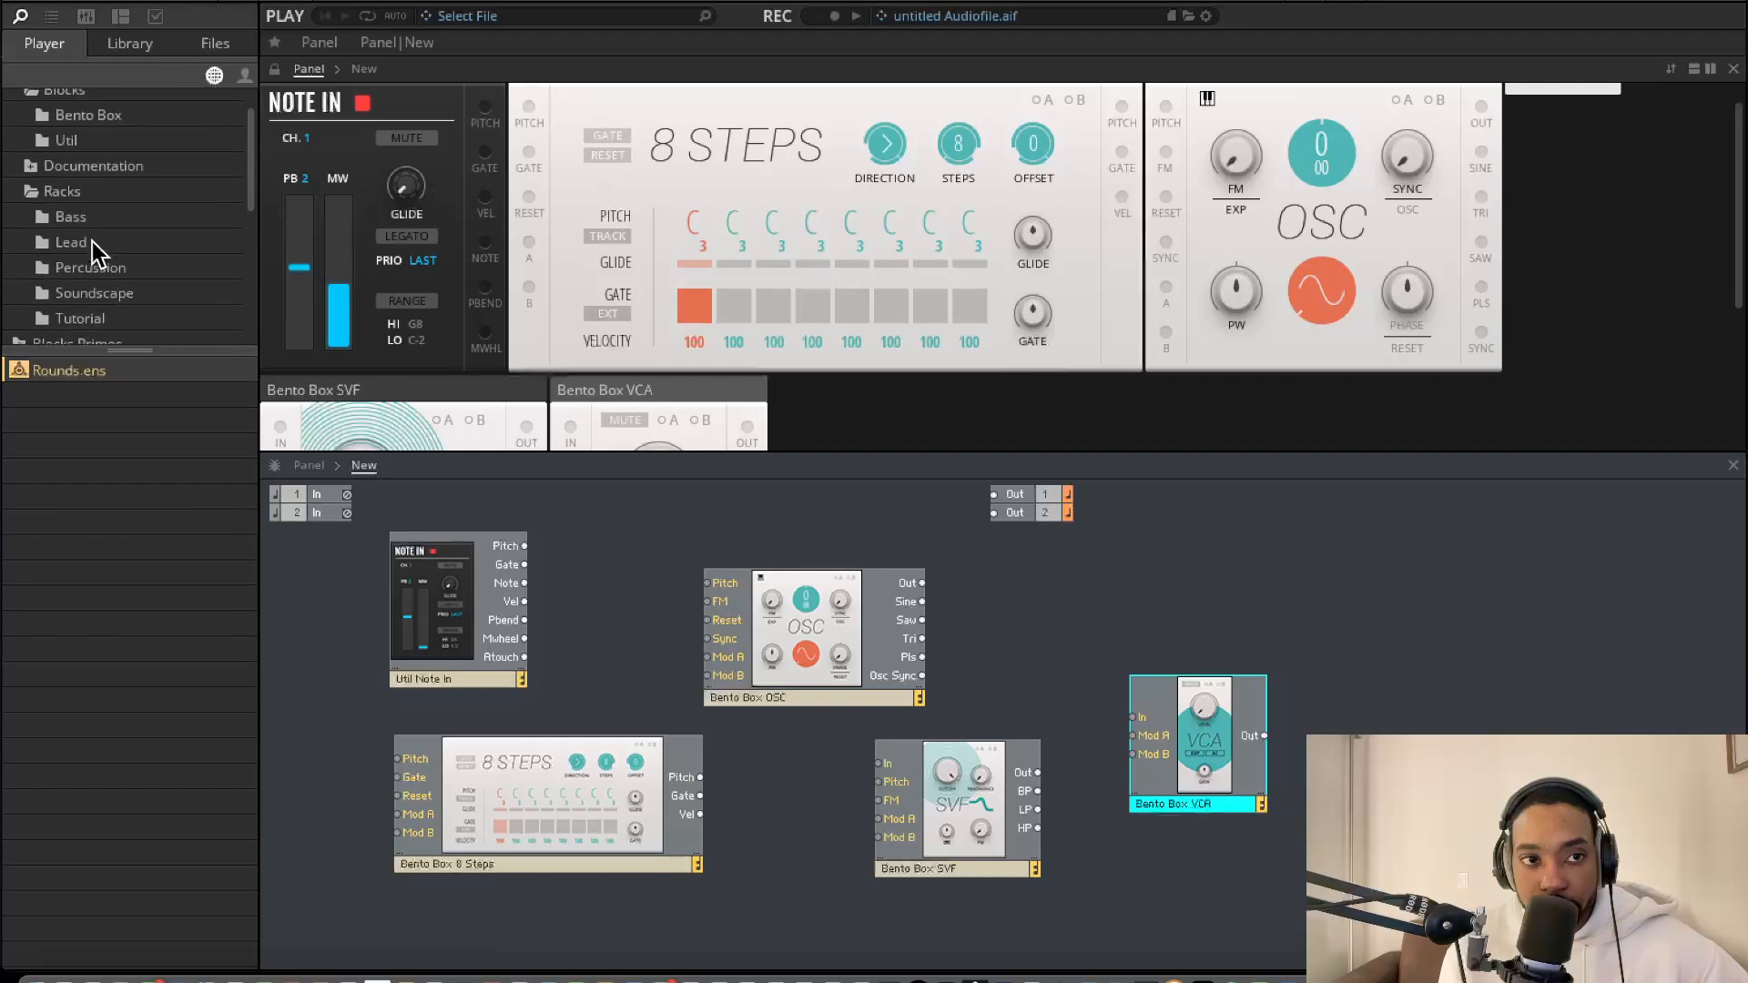
pyautogui.scroll(2, 91, 238)
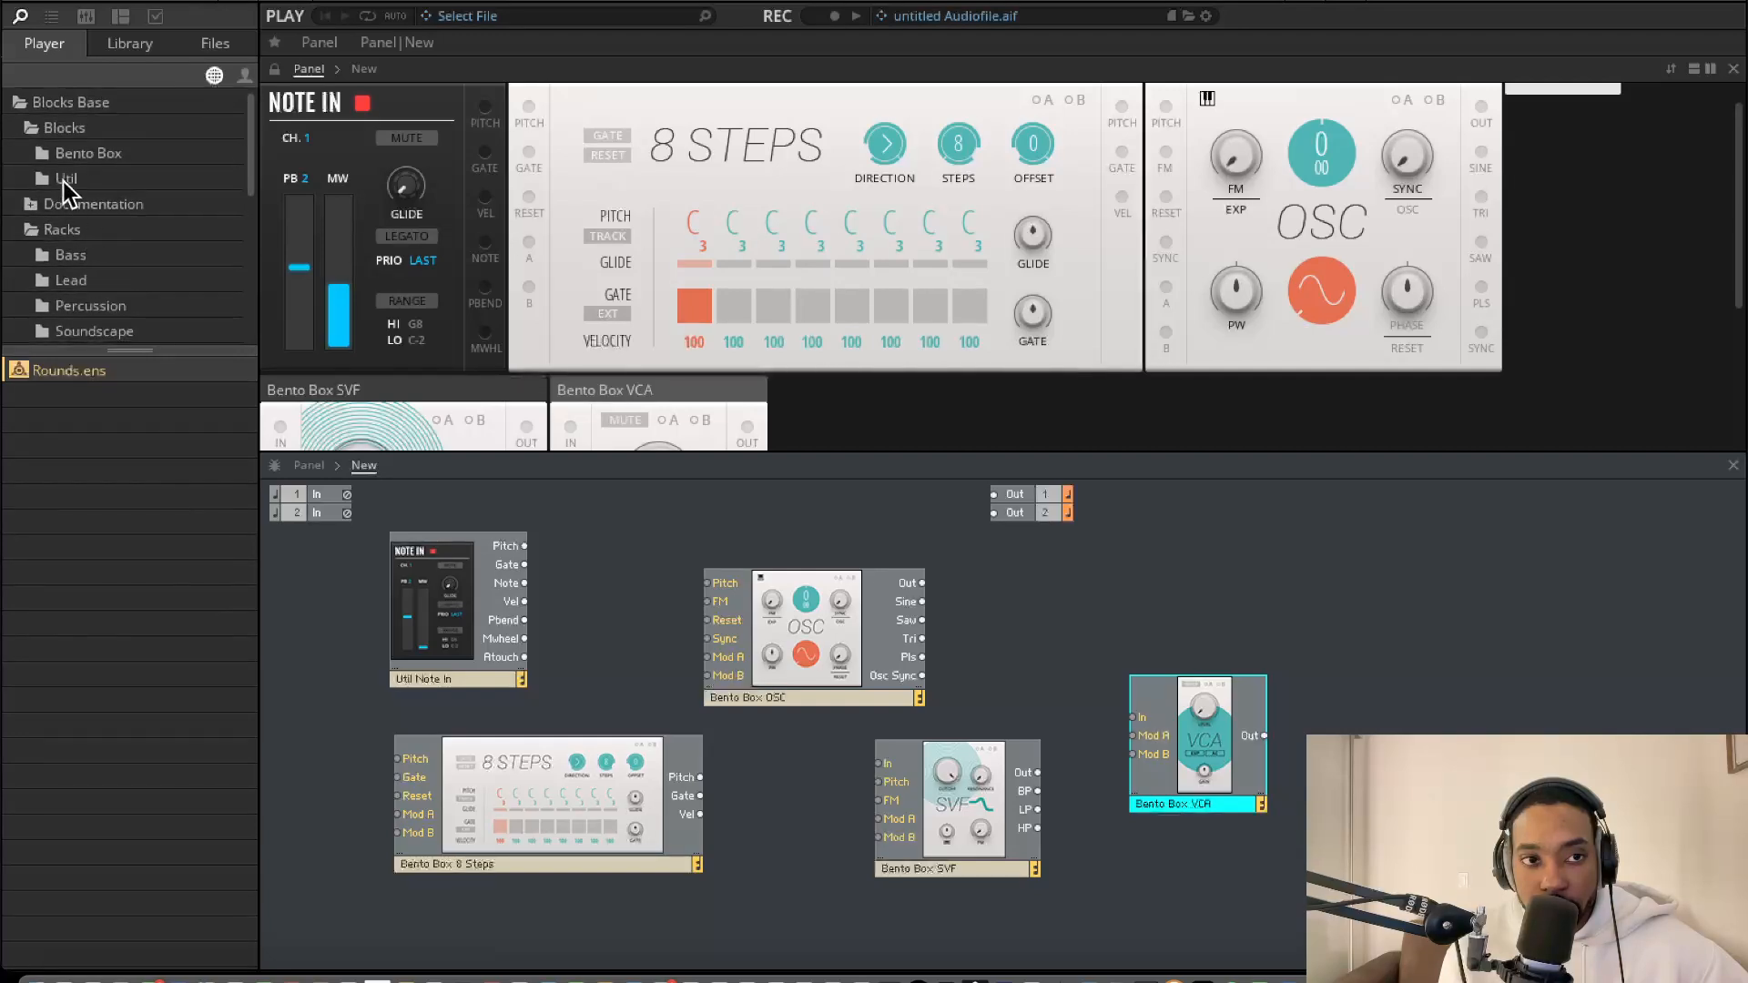
pyautogui.click(40, 211)
pyautogui.scroll(-7, 52, 224)
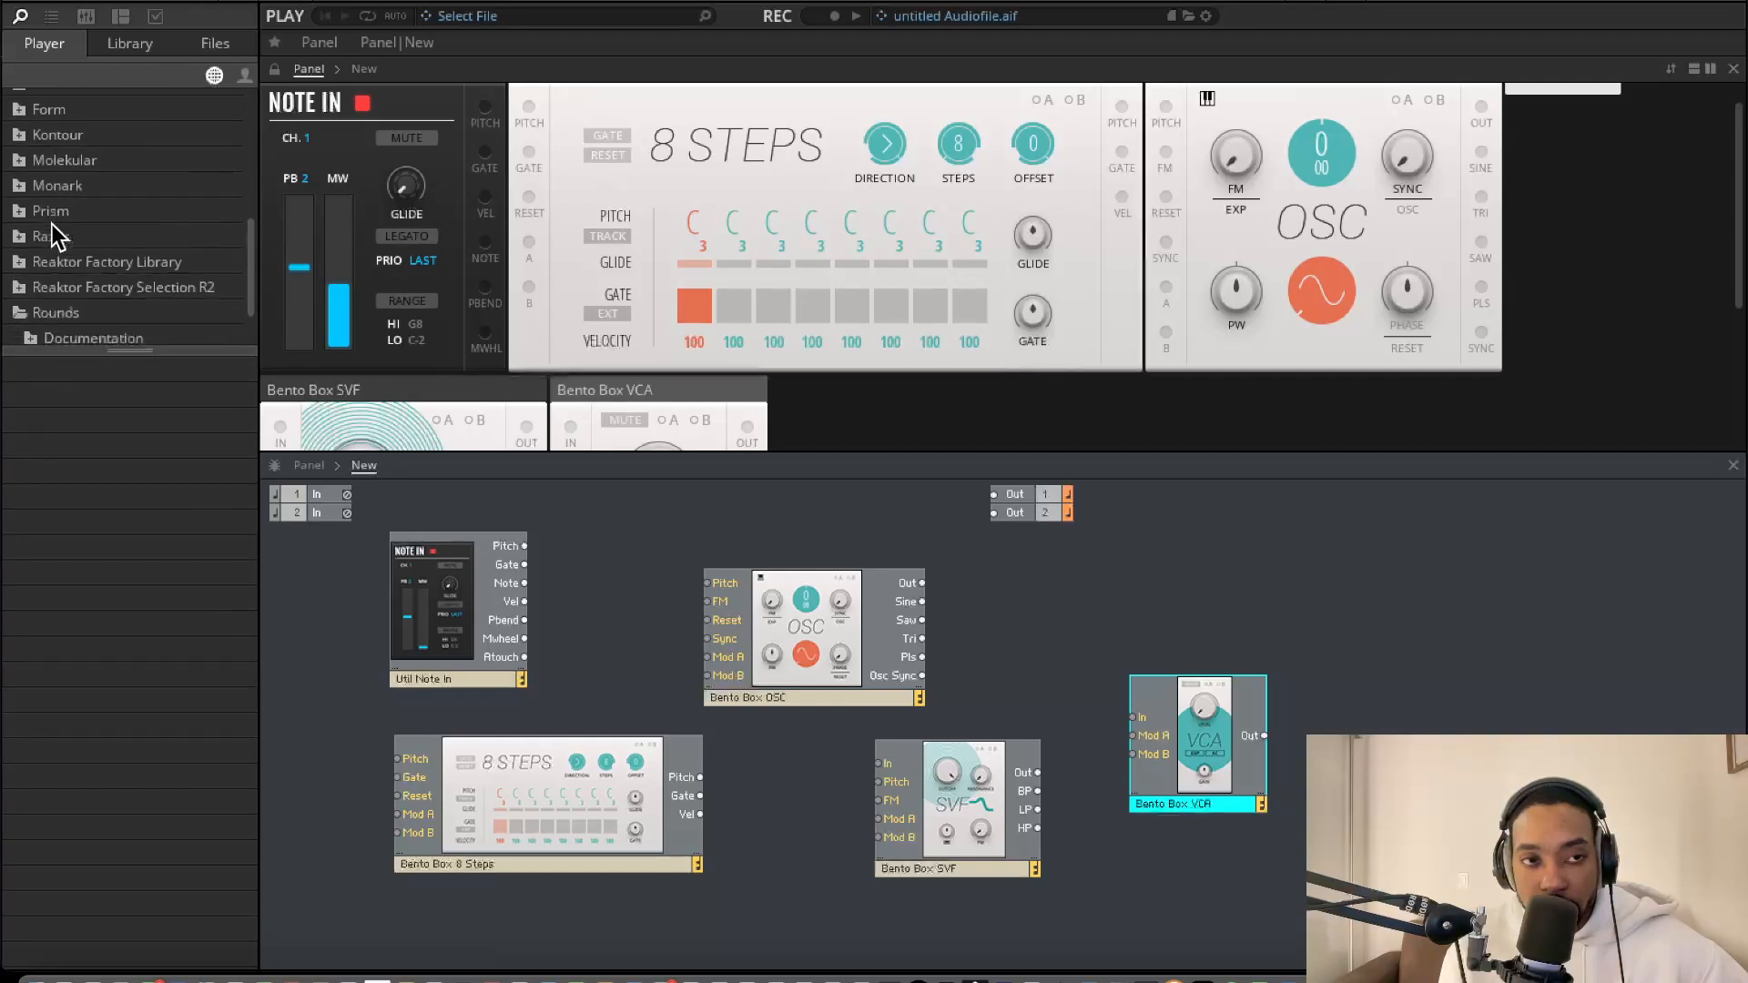
pyautogui.scroll(2, 47, 212)
pyautogui.click(22, 162)
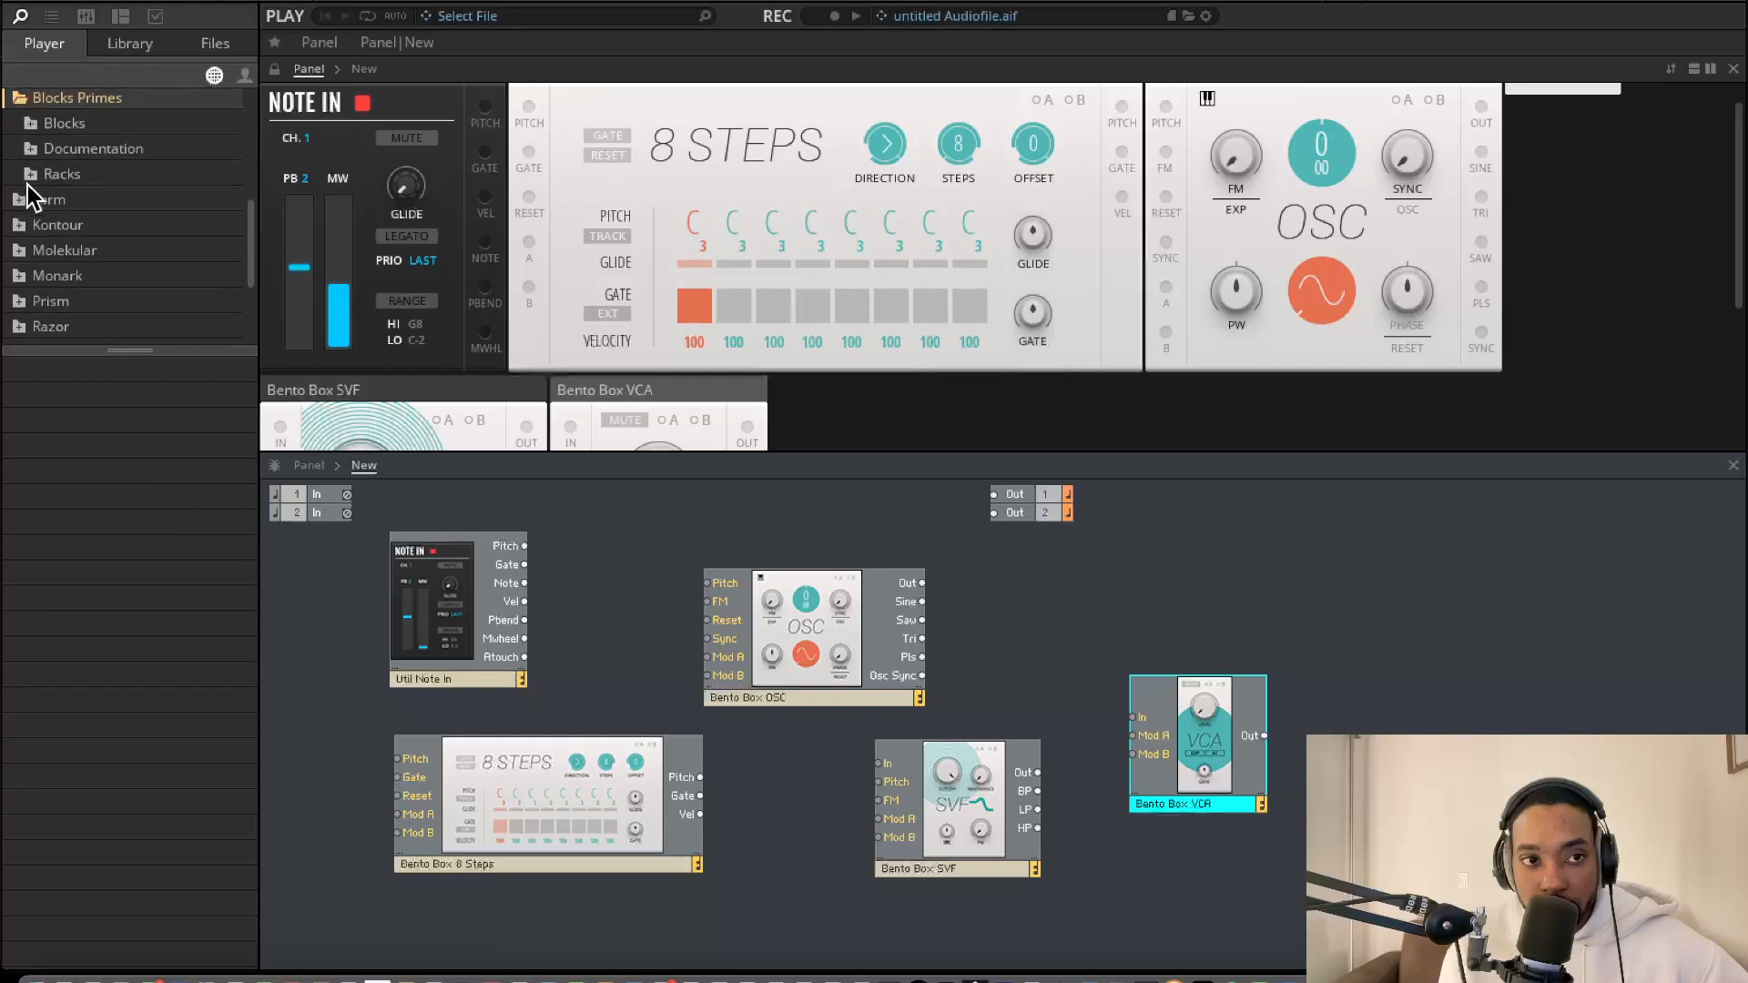
pyautogui.click(29, 176)
pyautogui.scroll(-2, 55, 220)
pyautogui.scroll(4, 53, 189)
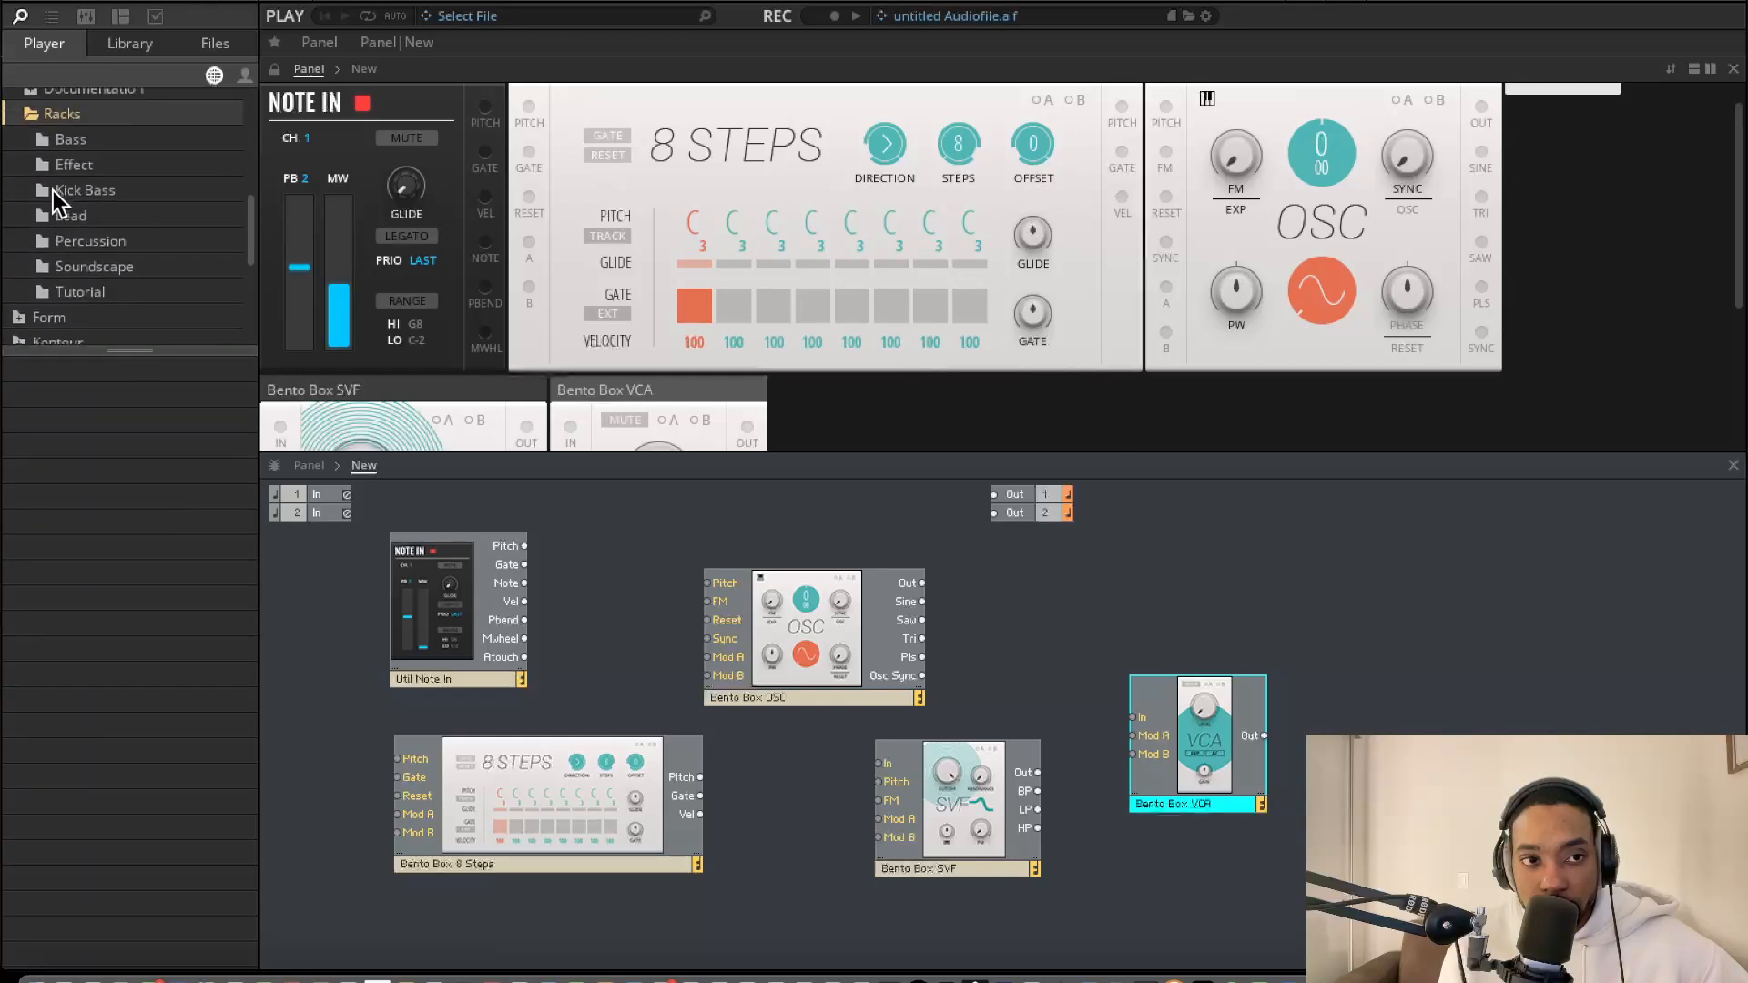
pyautogui.click(35, 138)
pyautogui.click(30, 111)
pyautogui.scroll(-2, 79, 232)
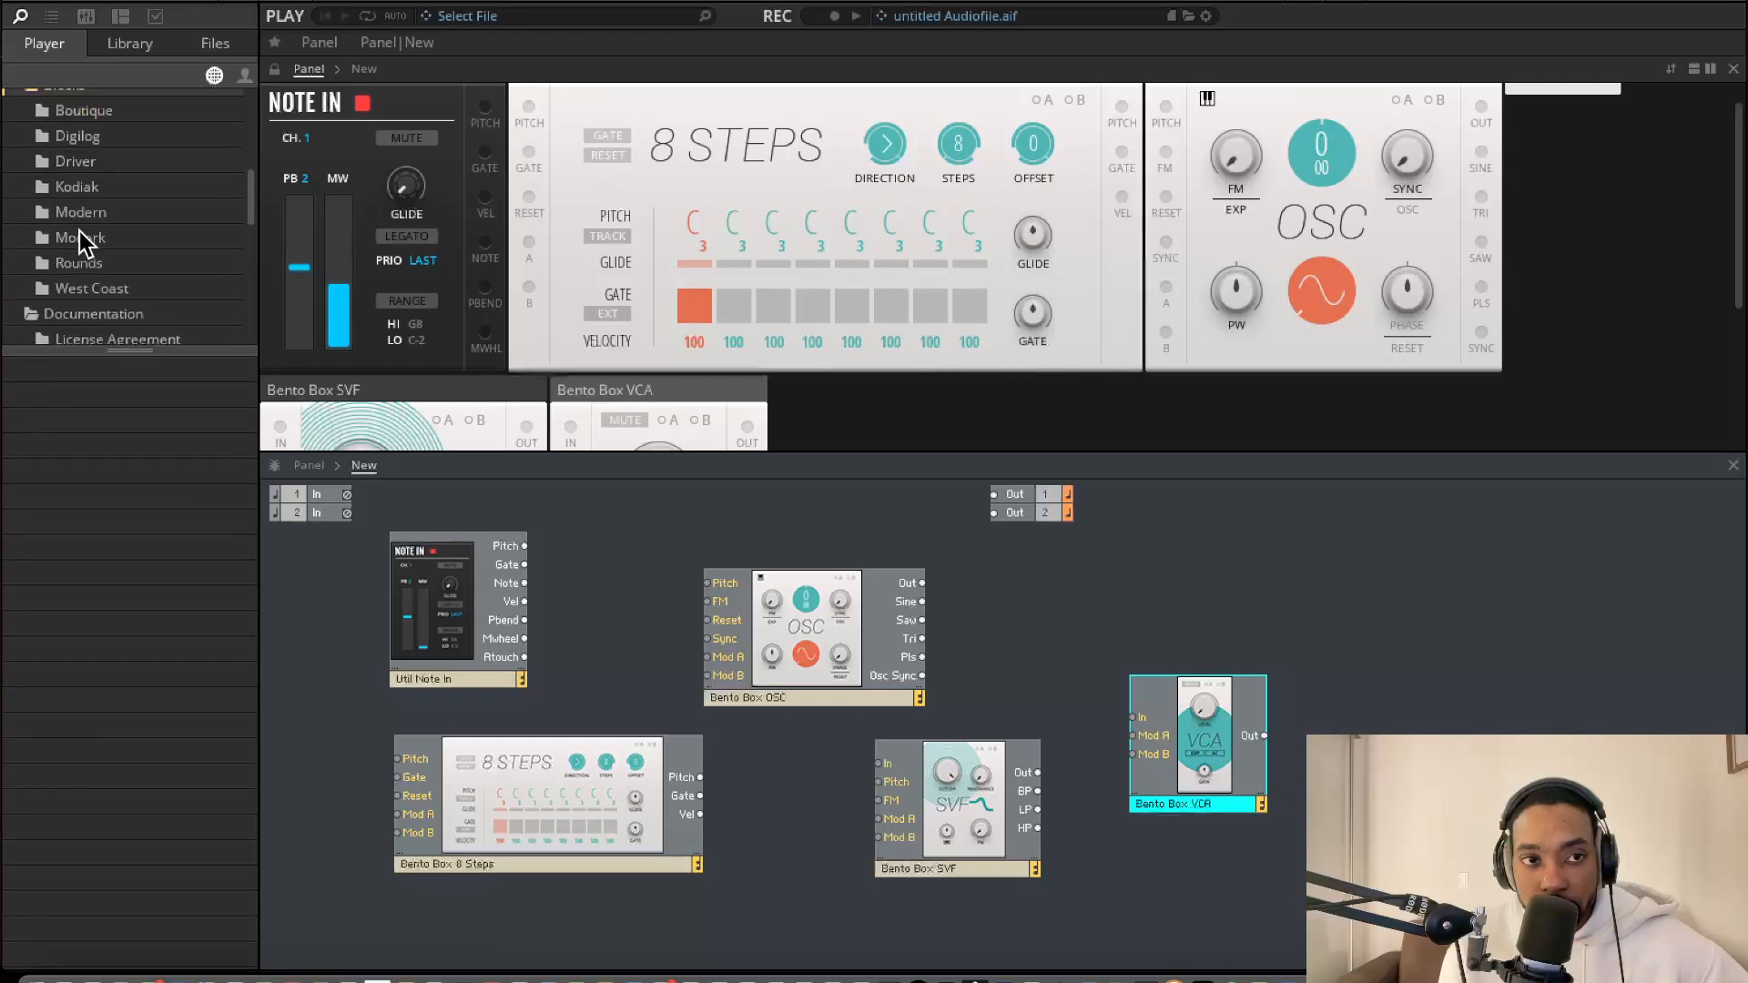
# Look through the Blocks Primes collections and add the Driver Distortion effect to the structure beside the VCA
pyautogui.click(73, 245)
pyautogui.click(78, 220)
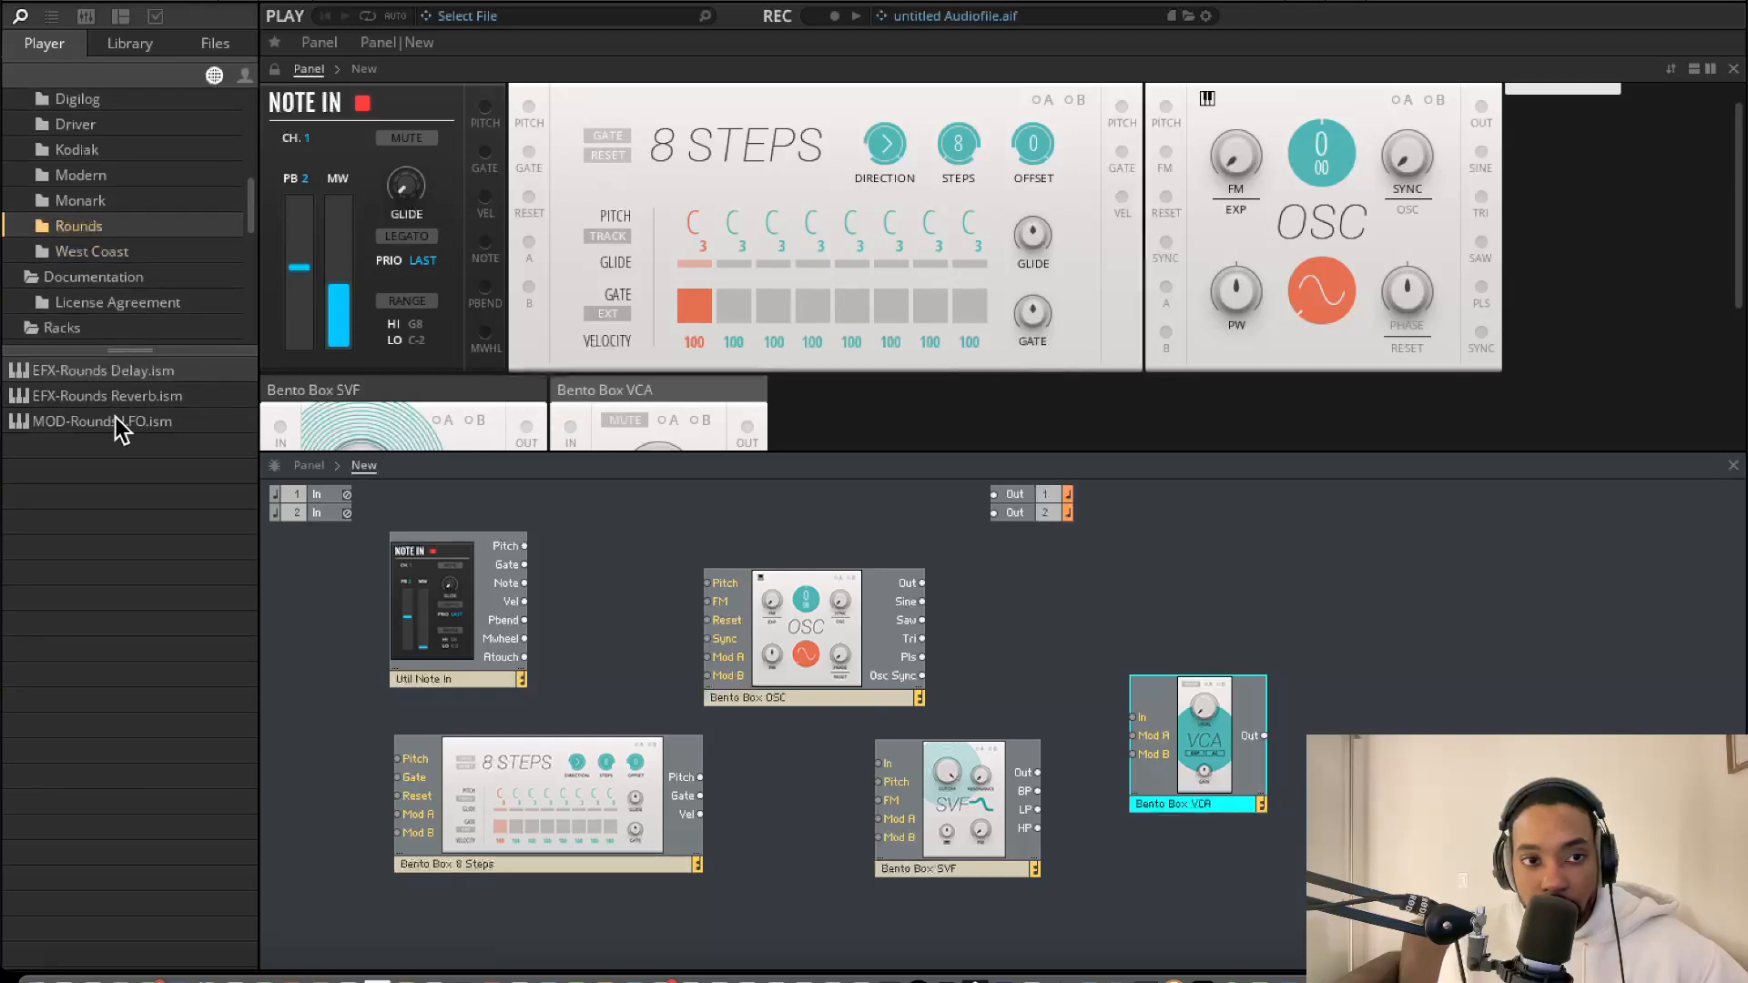
pyautogui.click(80, 250)
pyautogui.click(84, 195)
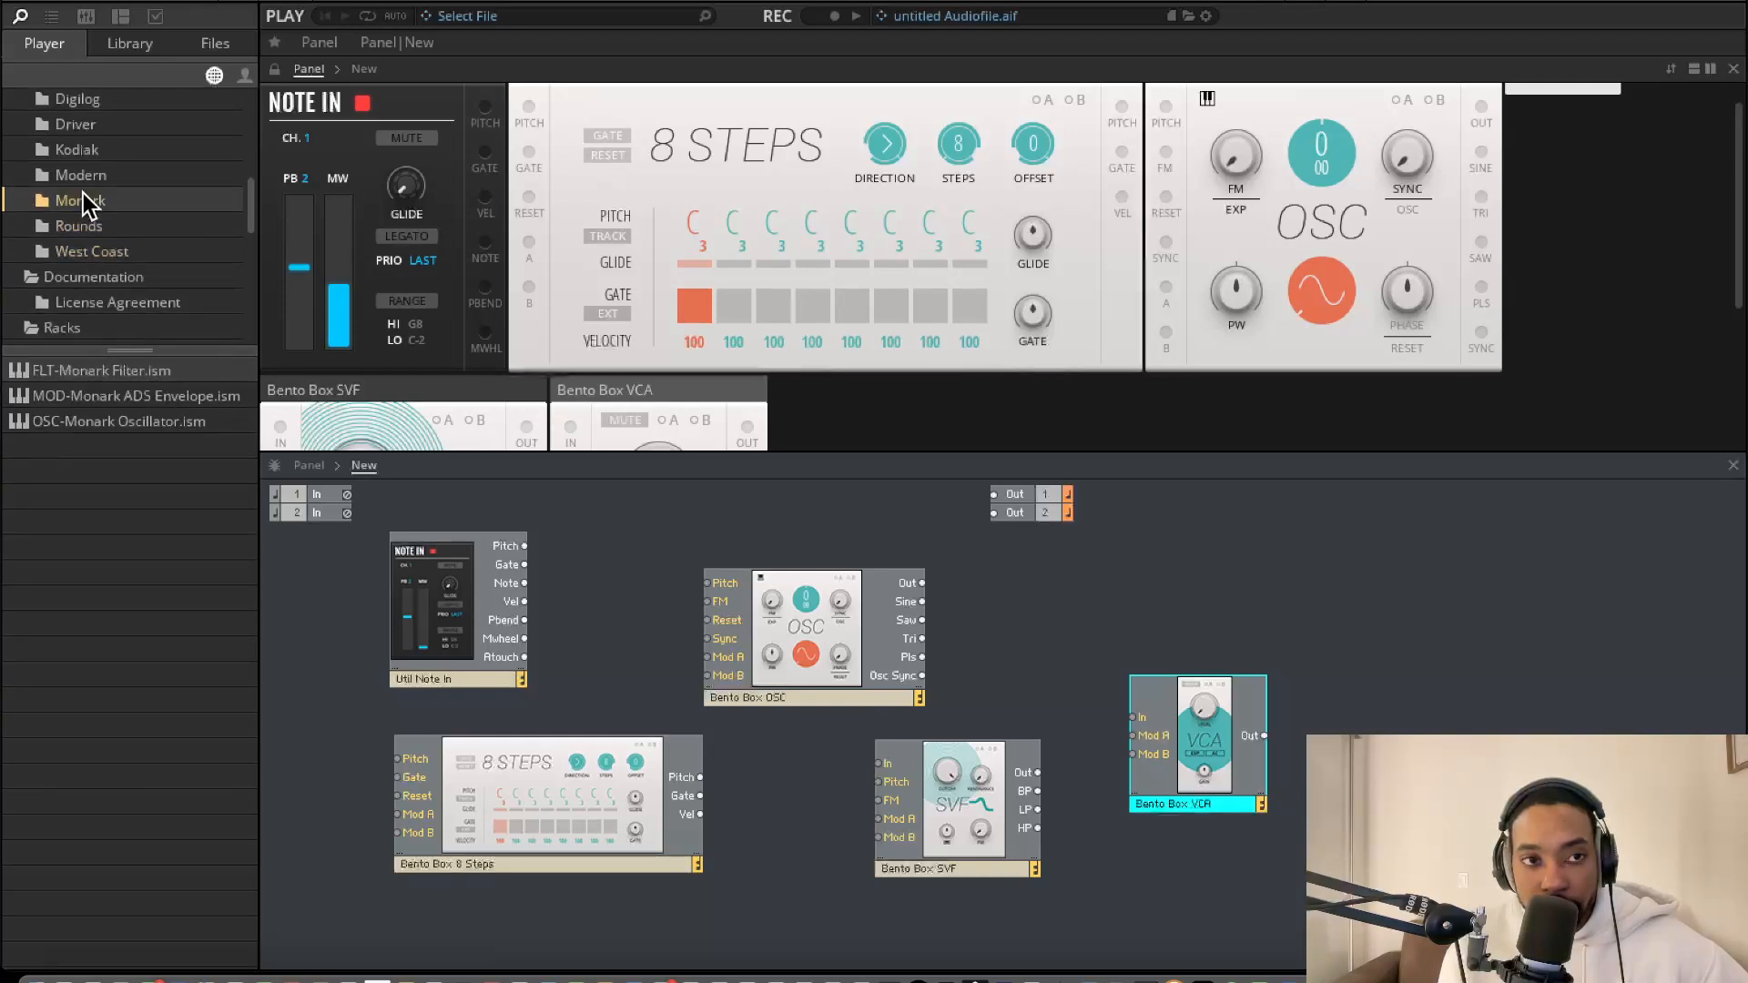
pyautogui.click(93, 128)
pyautogui.moveTo(62, 370); pyautogui.dragTo(1311, 692)
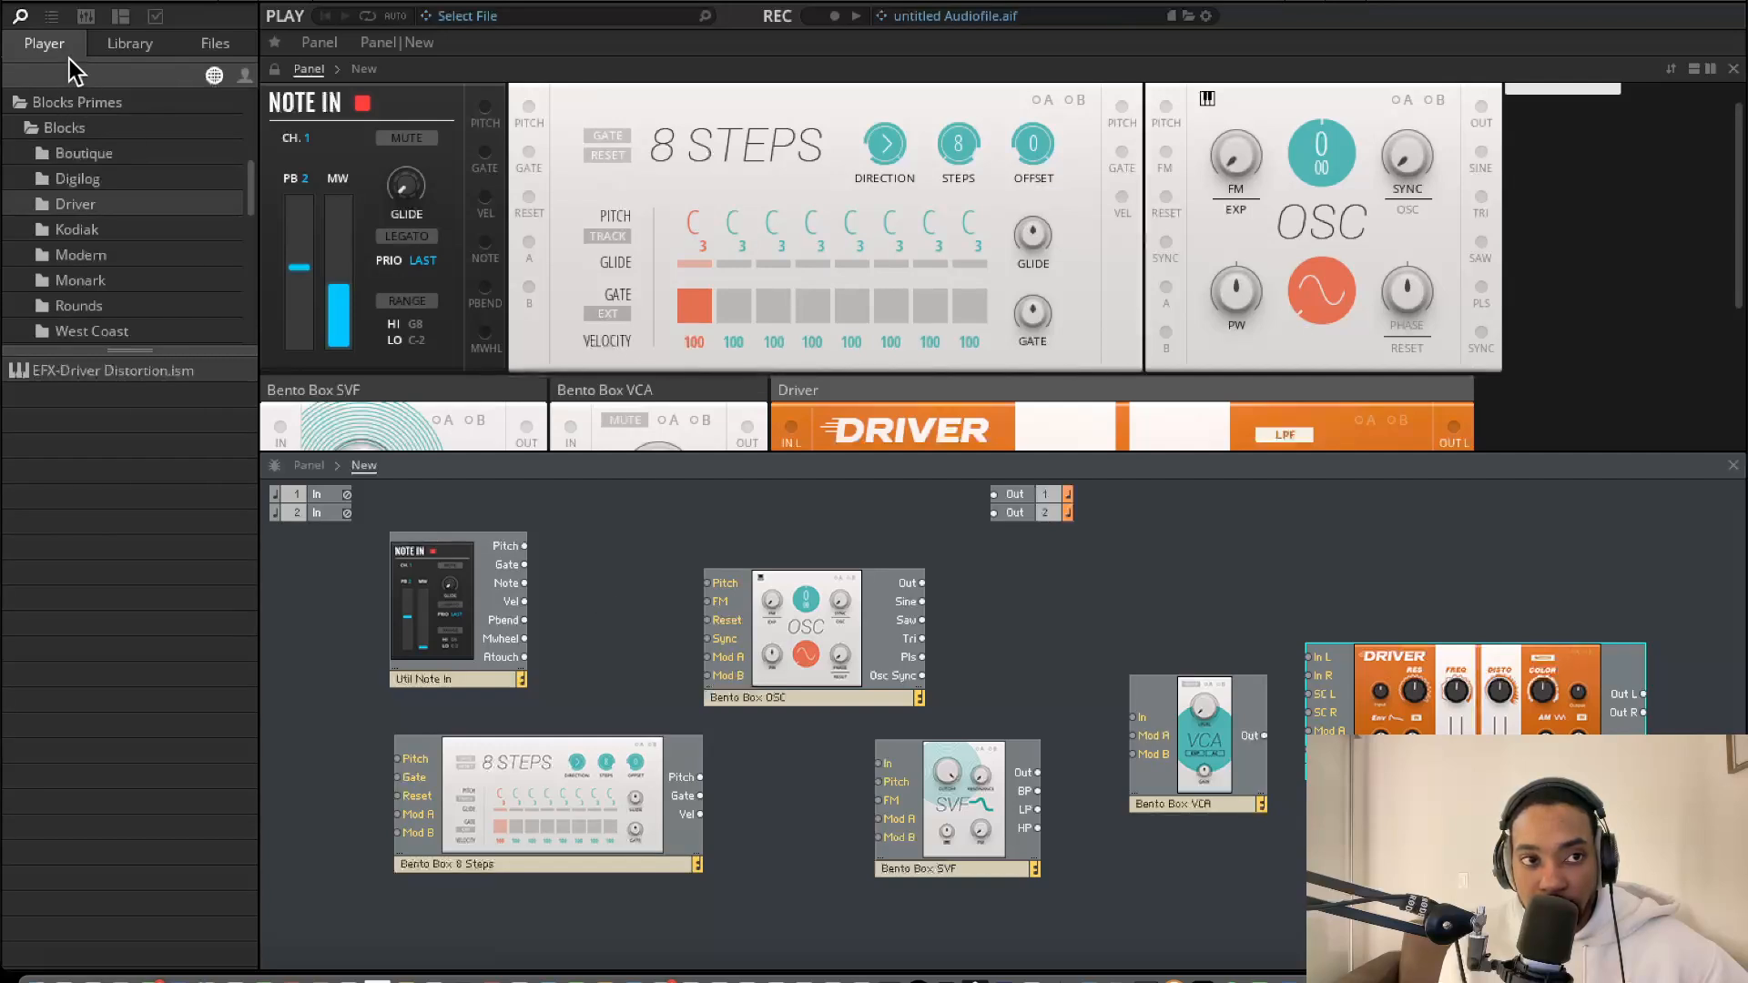
# Expand the Blocks folder in Blocks Base and examine the collections available in Blocks Base and Blocks Primes
pyautogui.scroll(1, 86, 162)
pyautogui.click(25, 108)
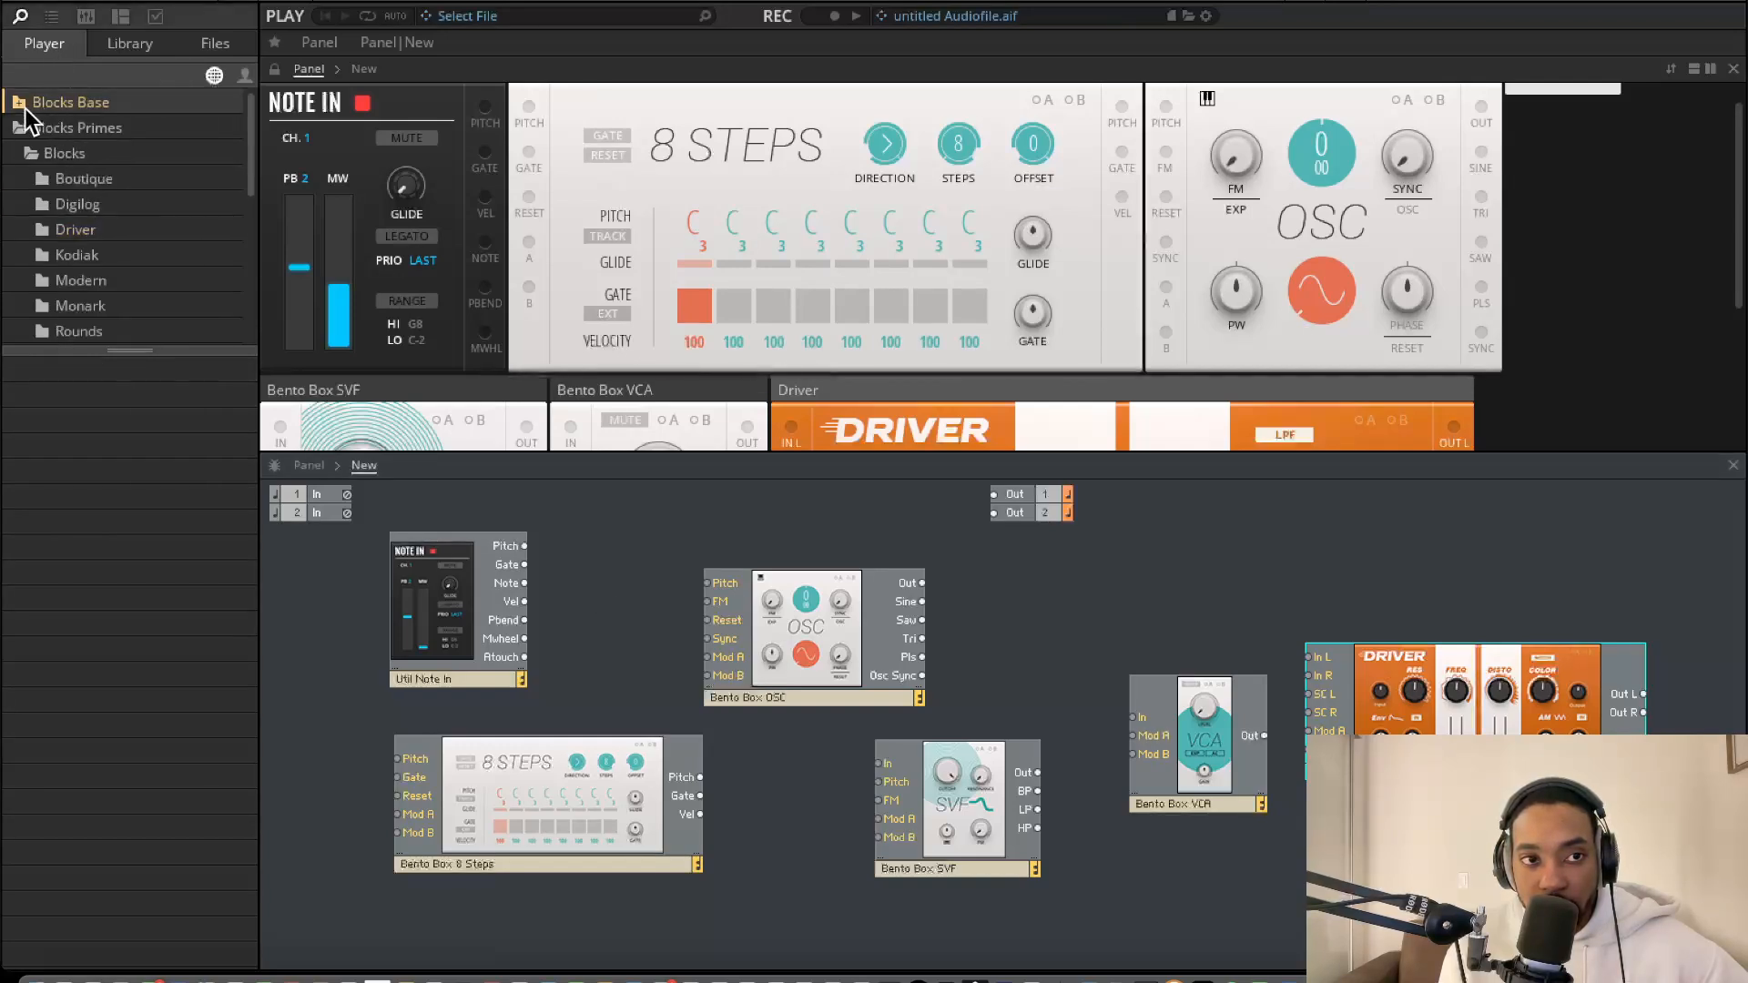
pyautogui.click(24, 107)
pyautogui.click(47, 135)
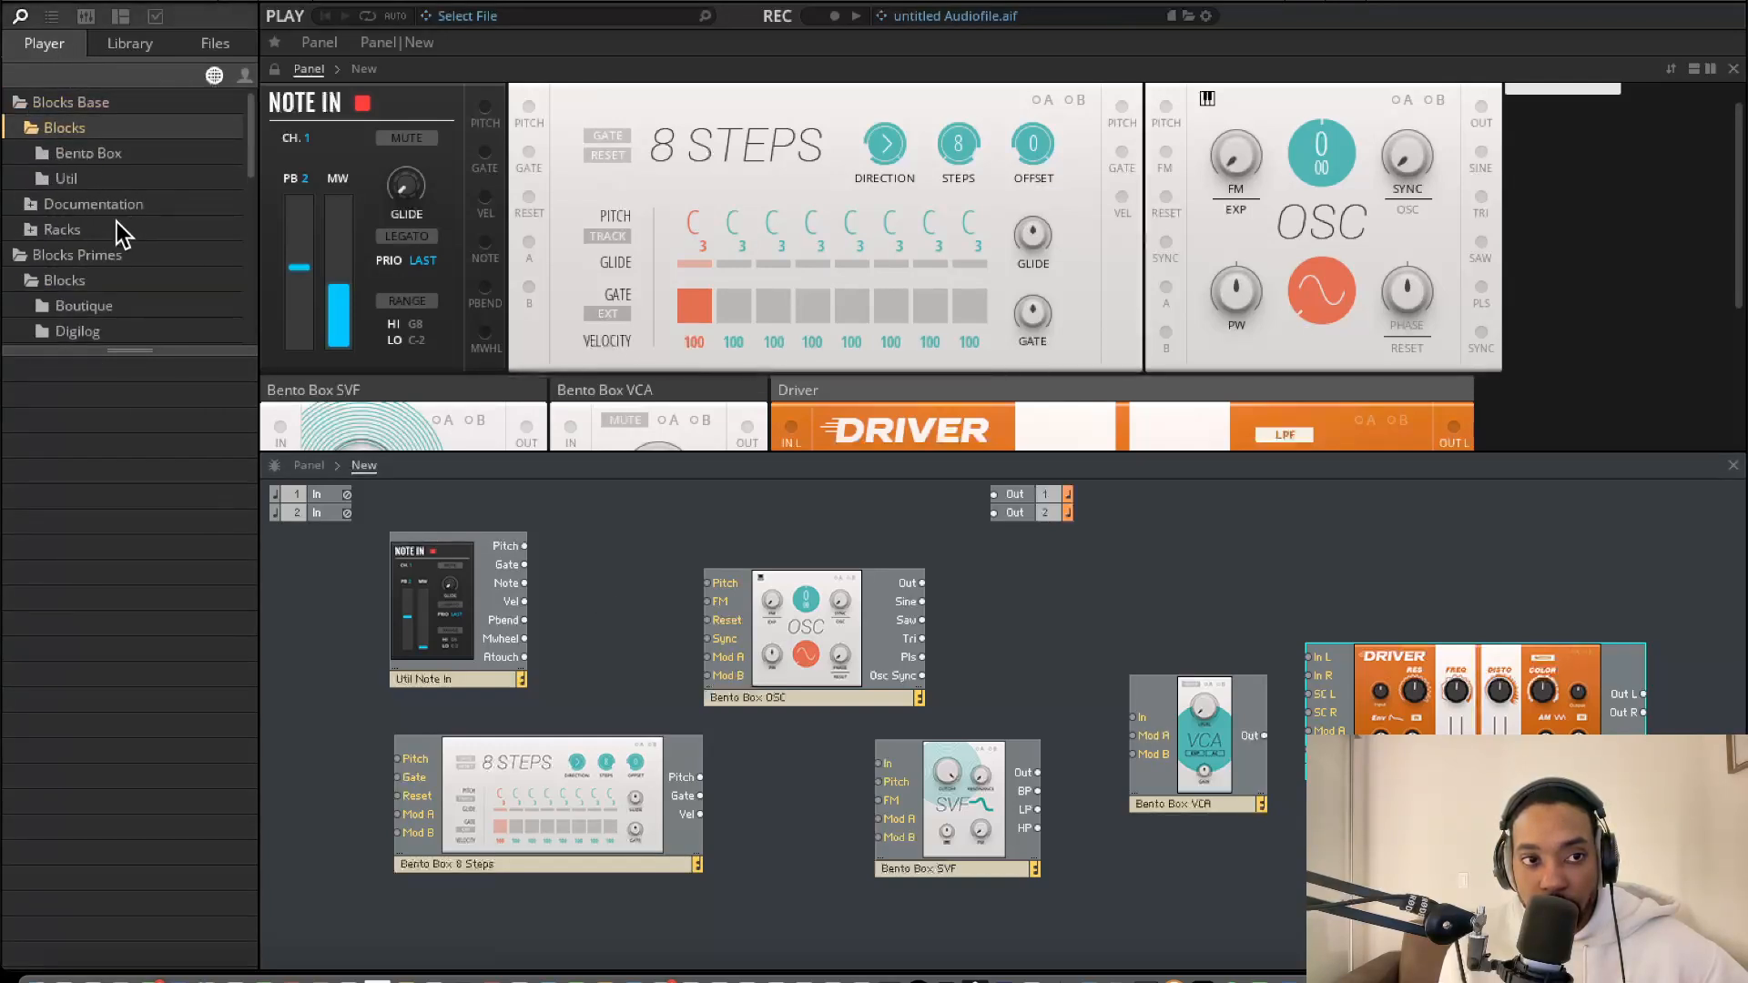
pyautogui.scroll(-2, 114, 223)
pyautogui.scroll(2, 115, 223)
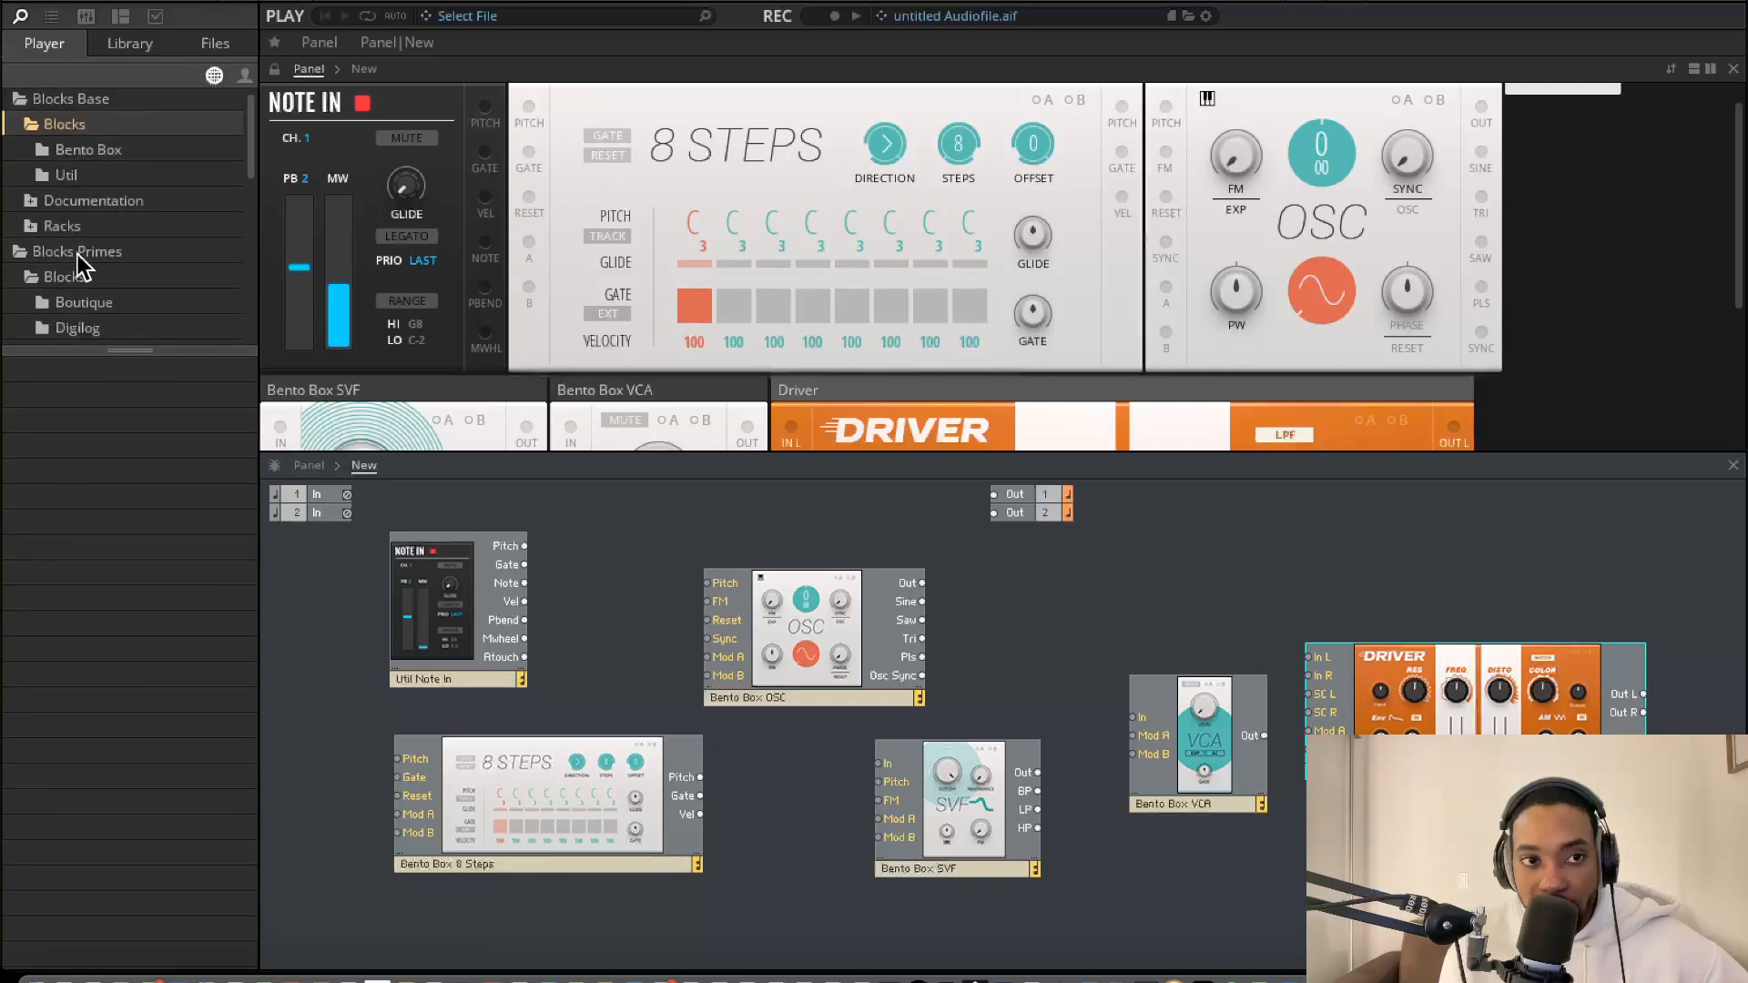
pyautogui.scroll(-2, 100, 219)
pyautogui.scroll(-3, 114, 233)
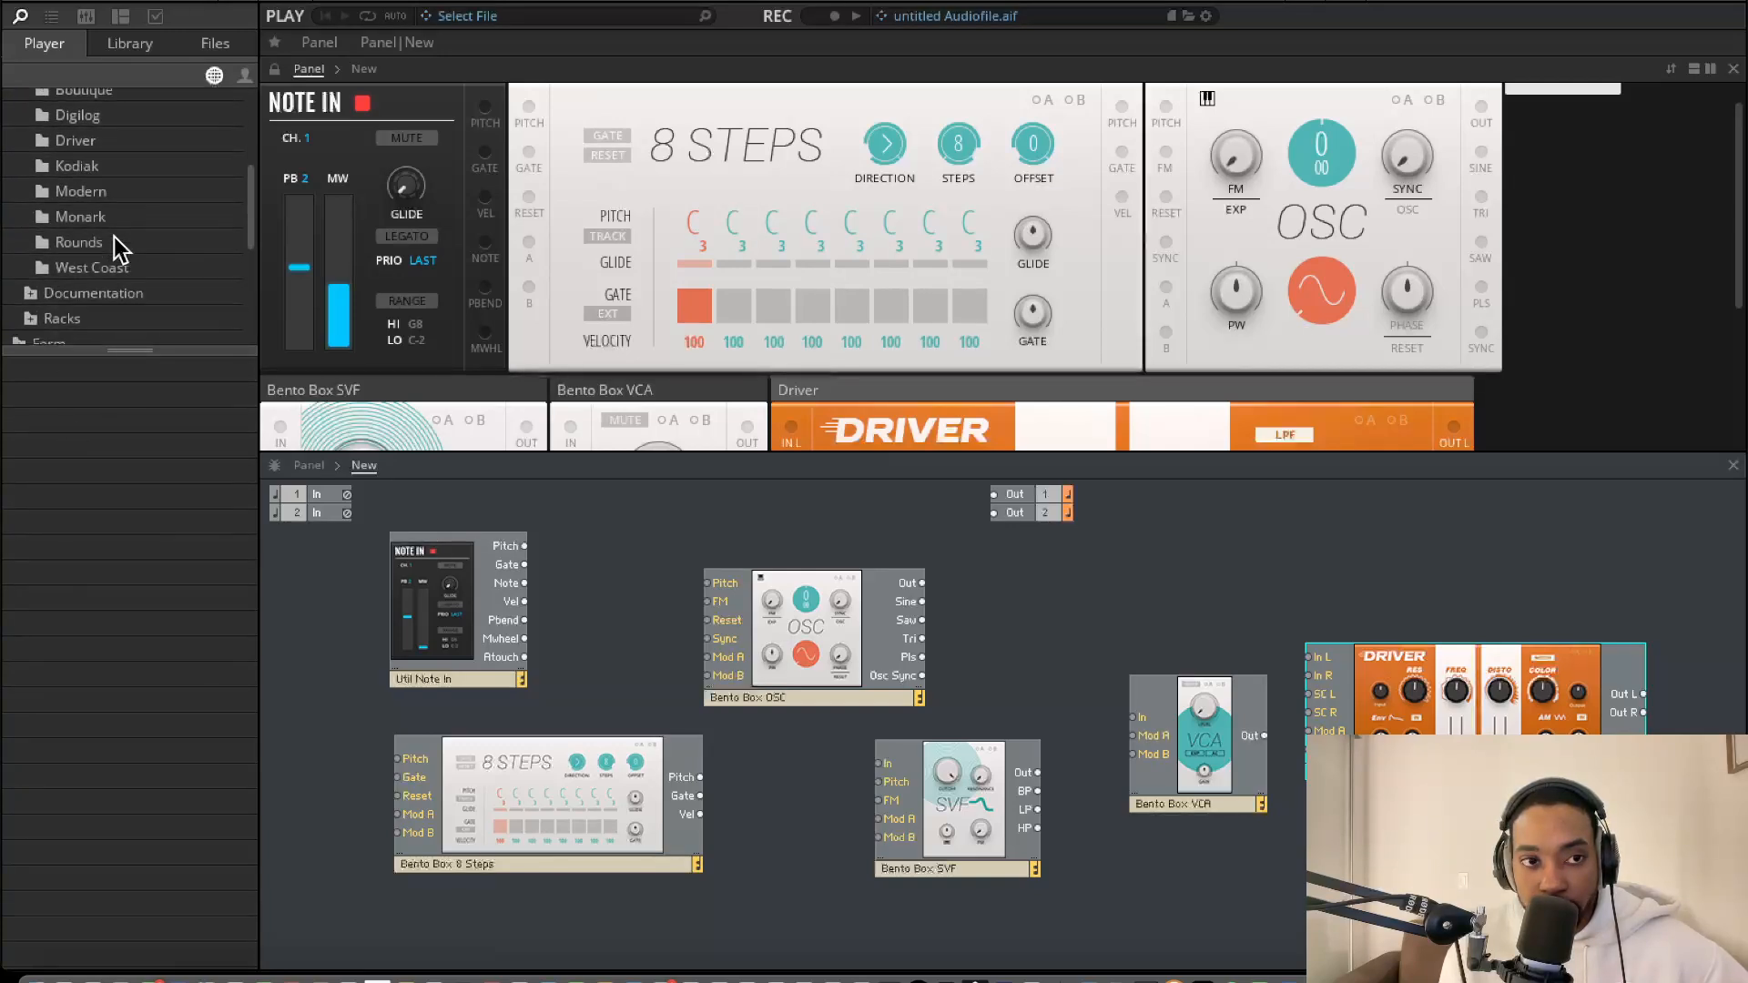
pyautogui.scroll(5, 113, 237)
pyautogui.scroll(1, 113, 236)
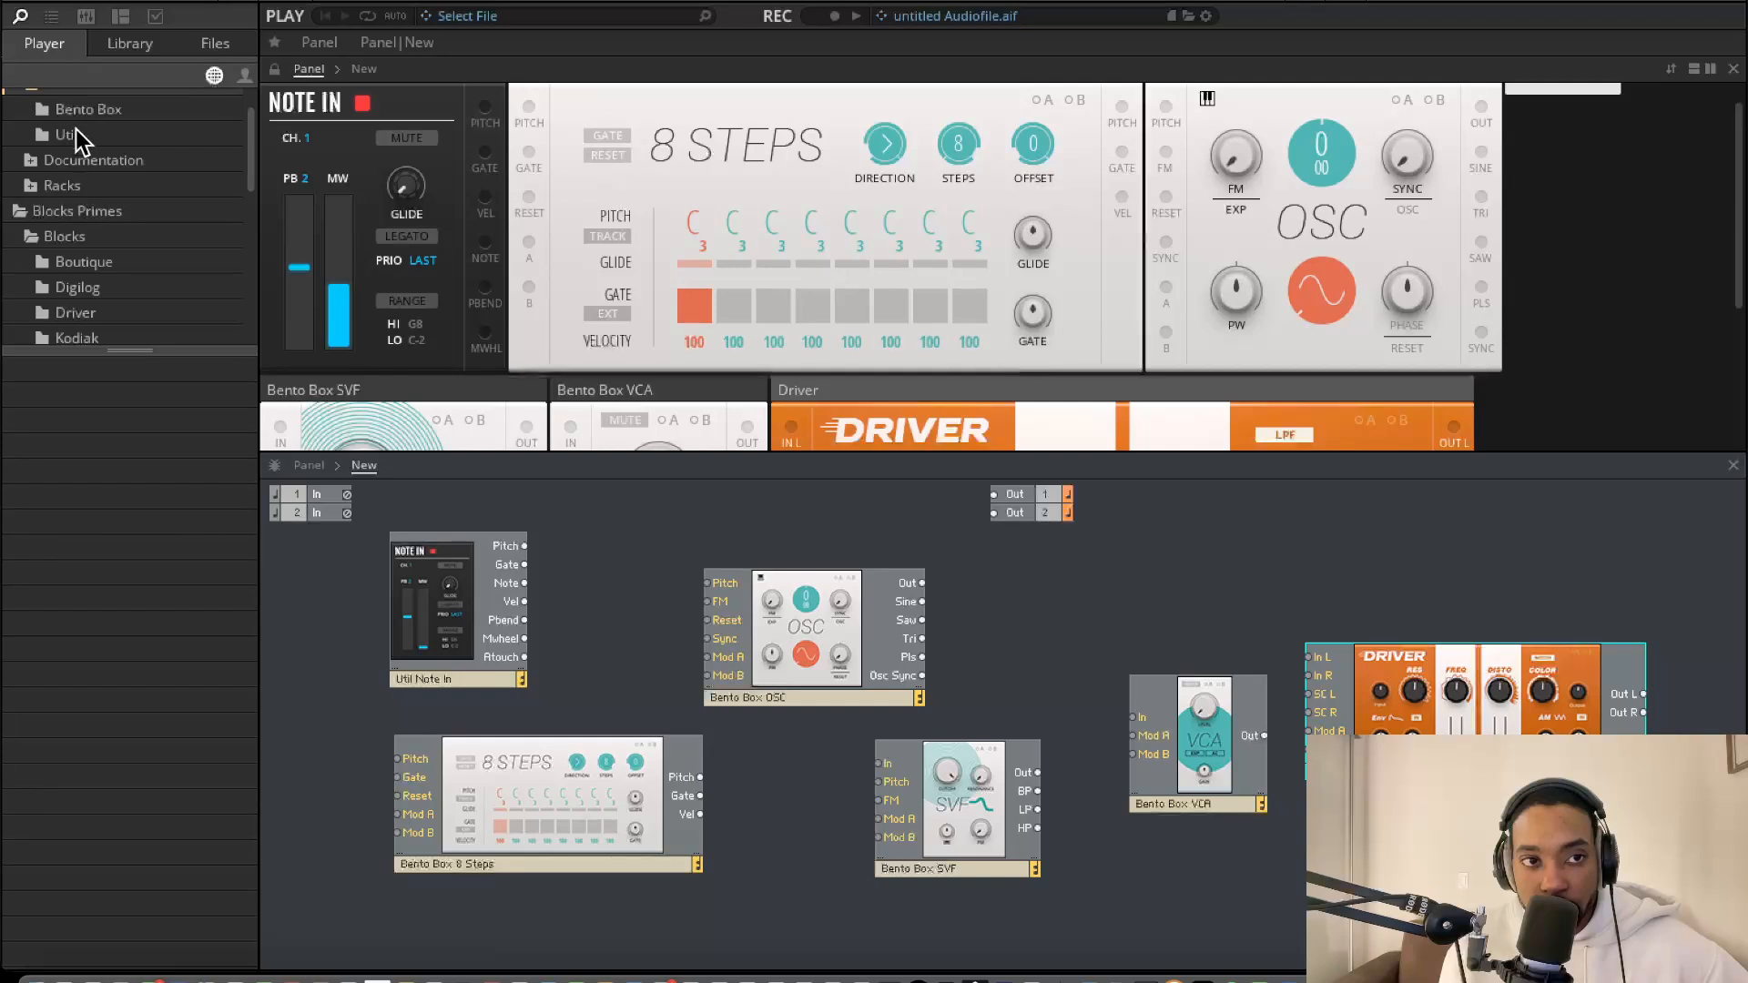
# Check the Util and Bento Box collections, and add the Bento Sample & Hold block to the structure beneath the 8 Steps sequencer
pyautogui.click(76, 132)
pyautogui.click(87, 113)
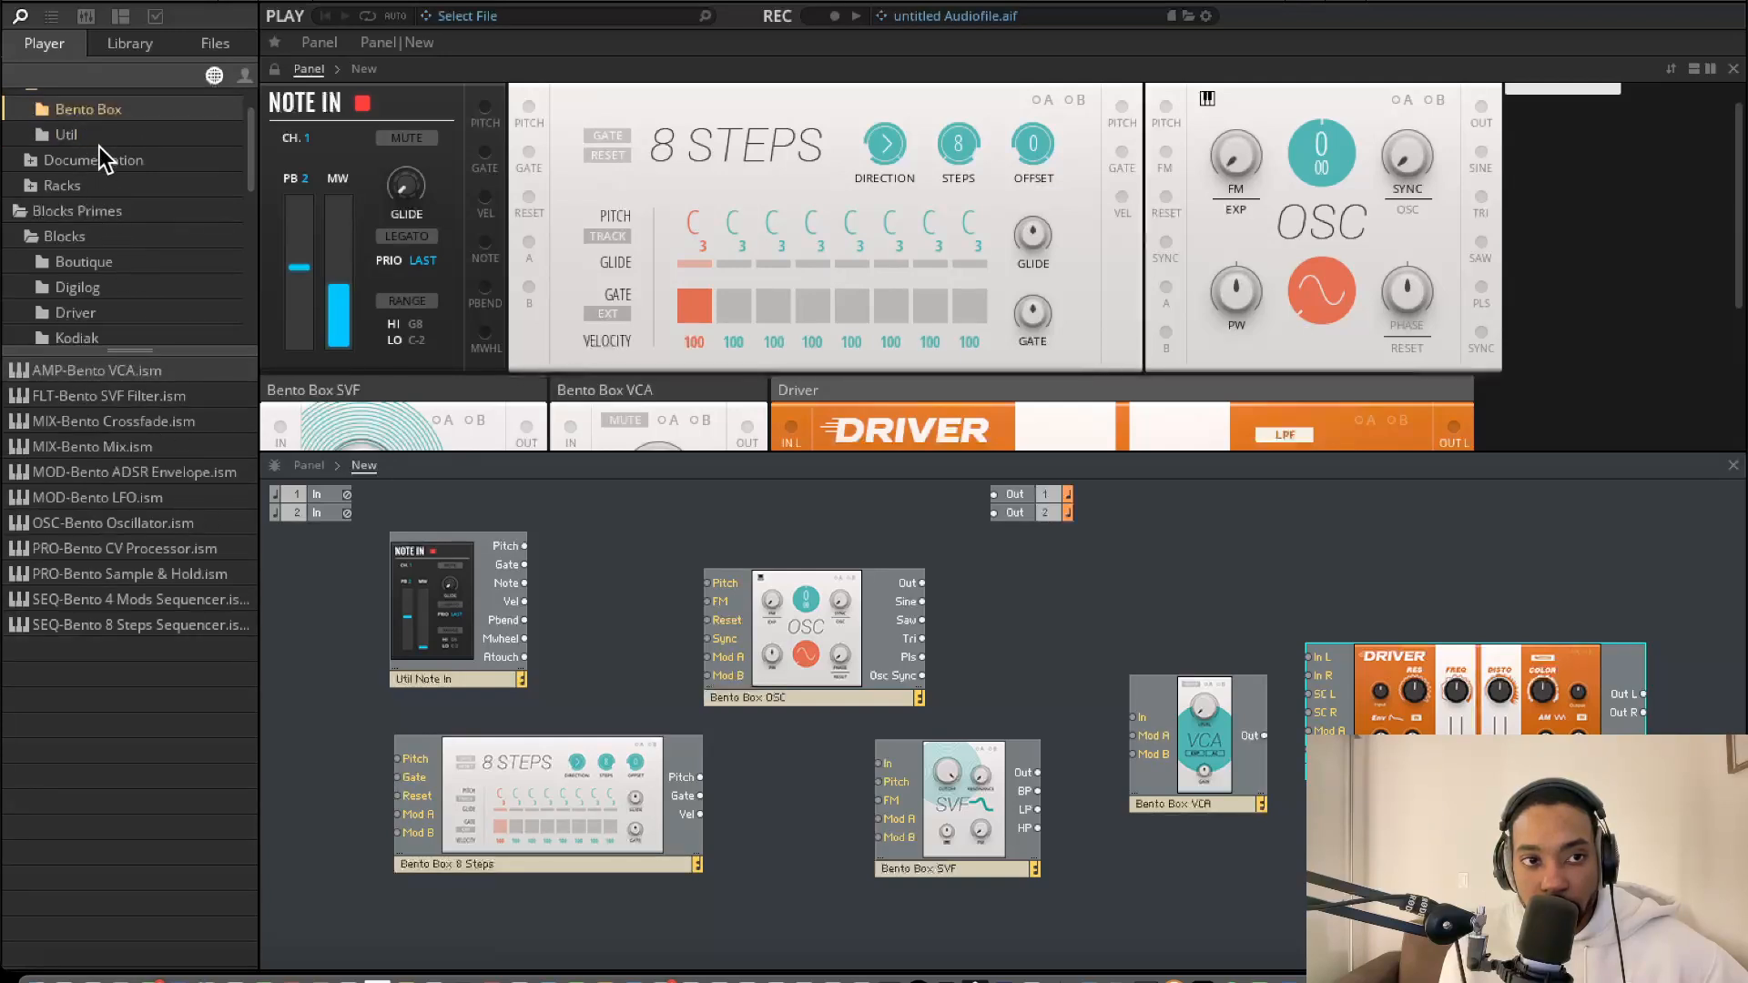
pyautogui.click(98, 138)
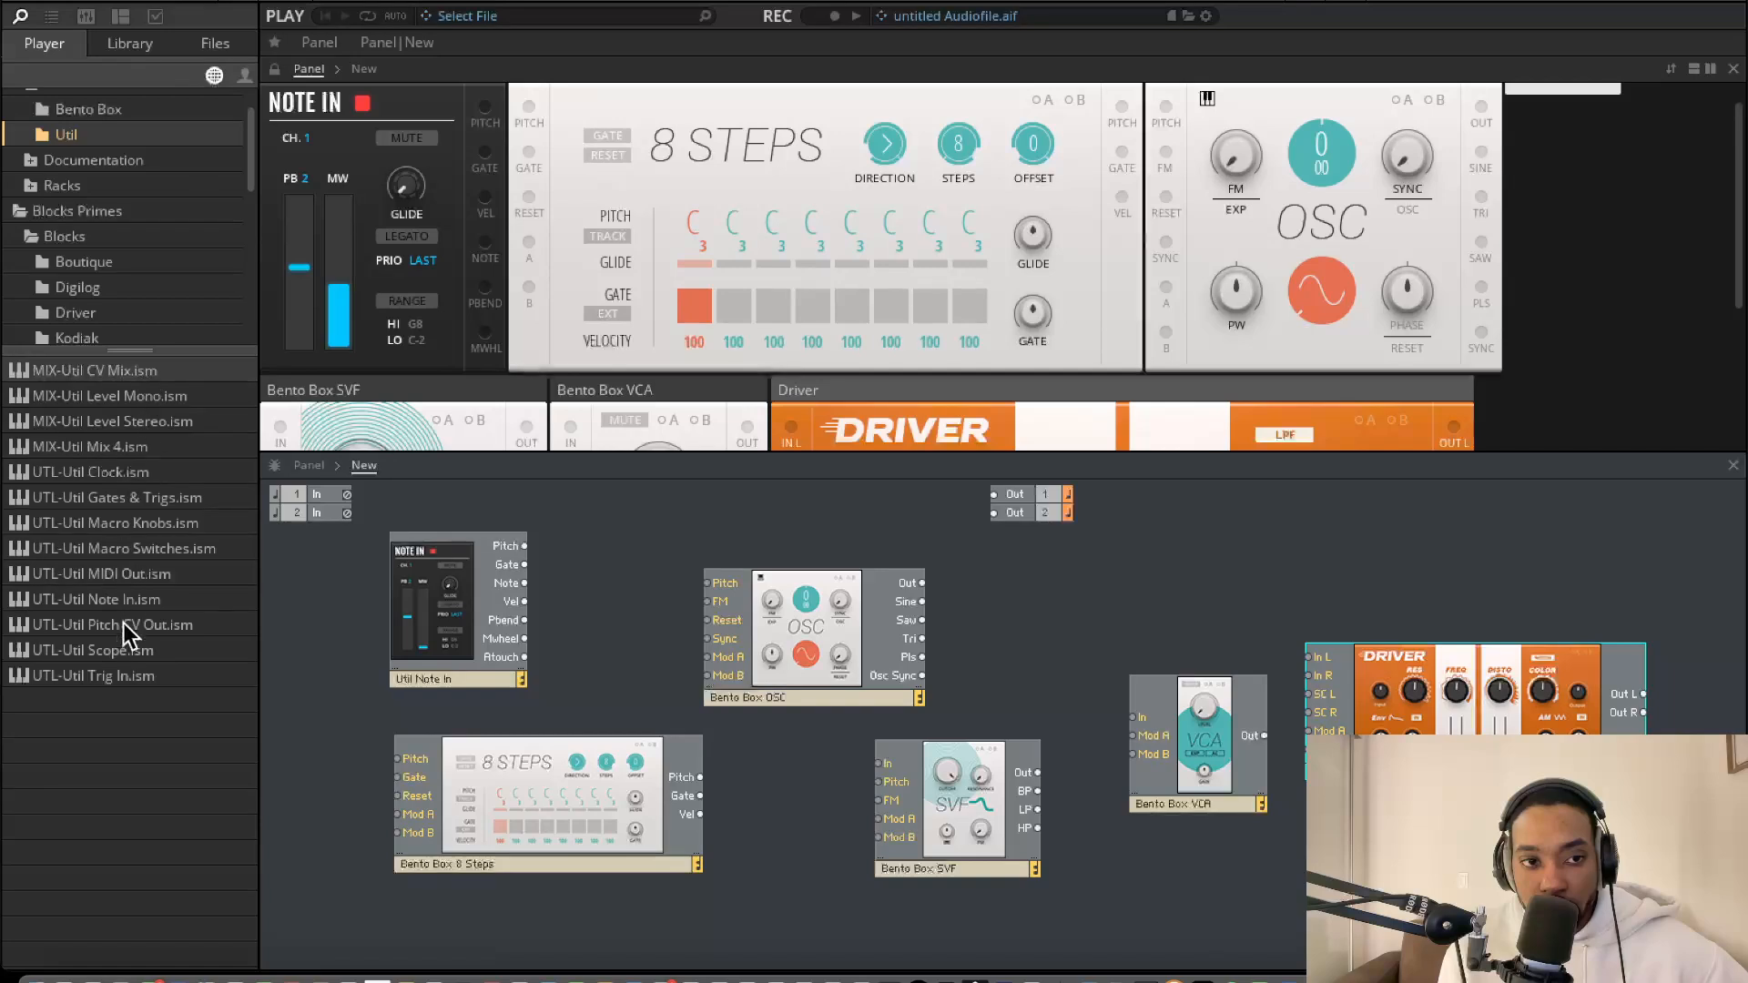
pyautogui.click(99, 109)
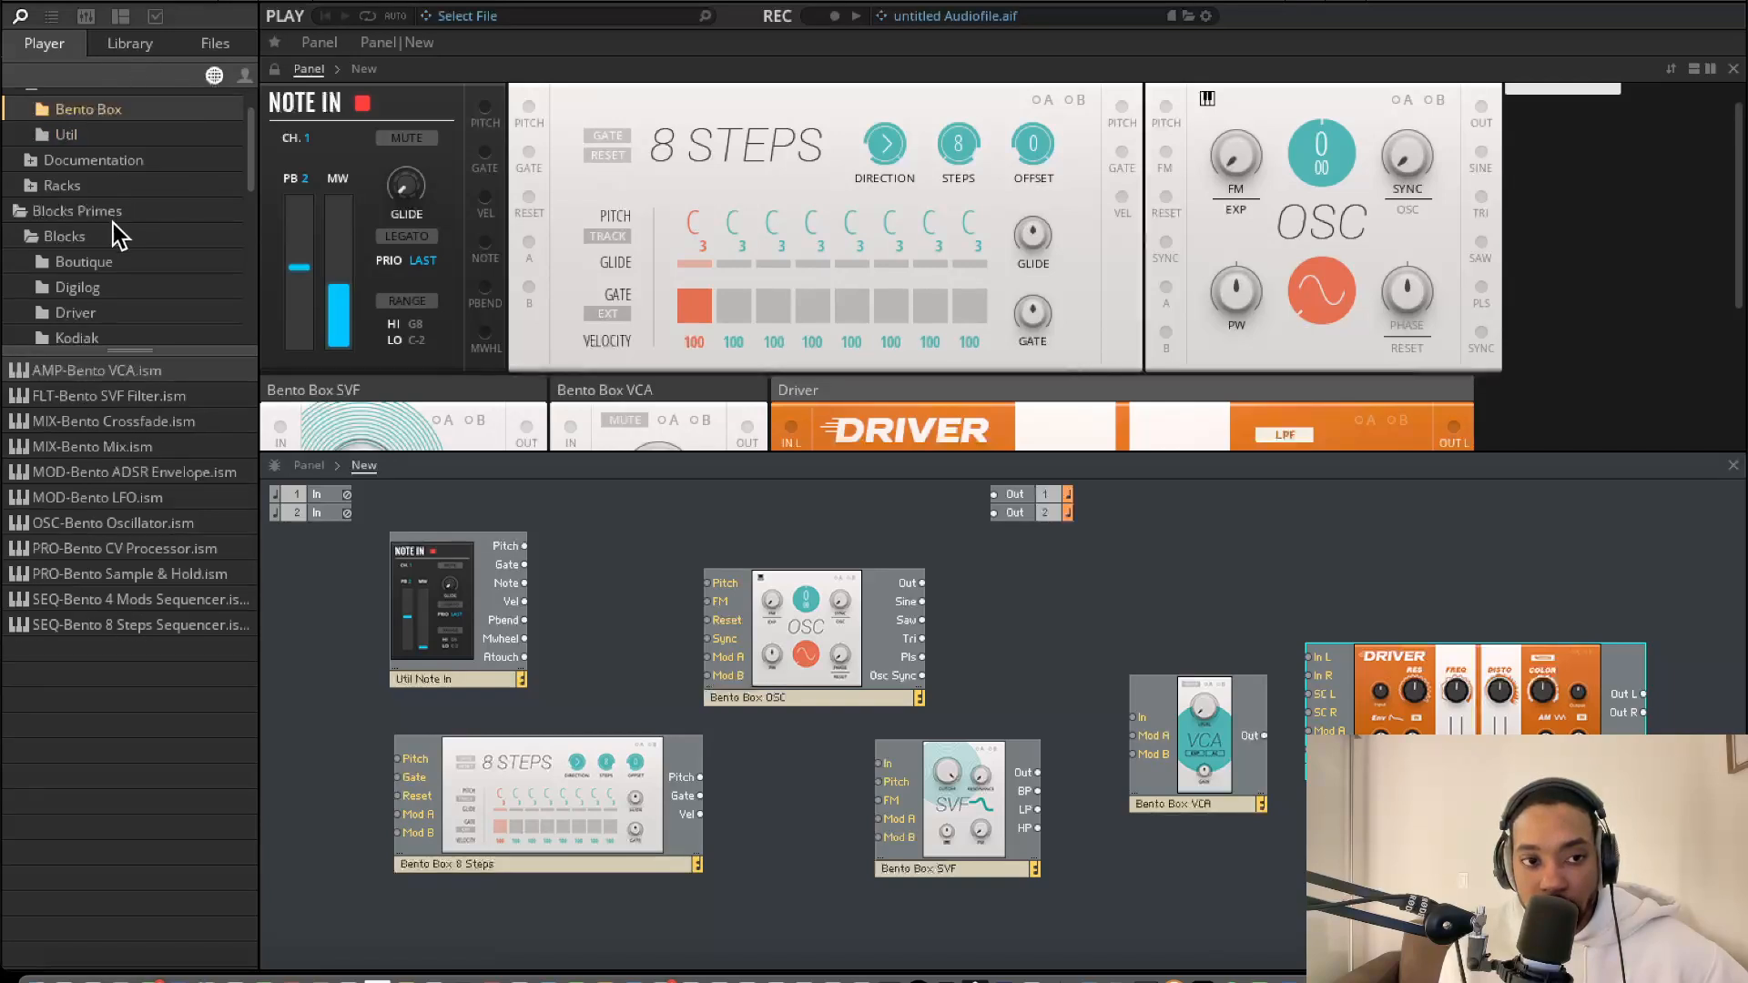
pyautogui.moveTo(145, 574); pyautogui.dragTo(628, 938)
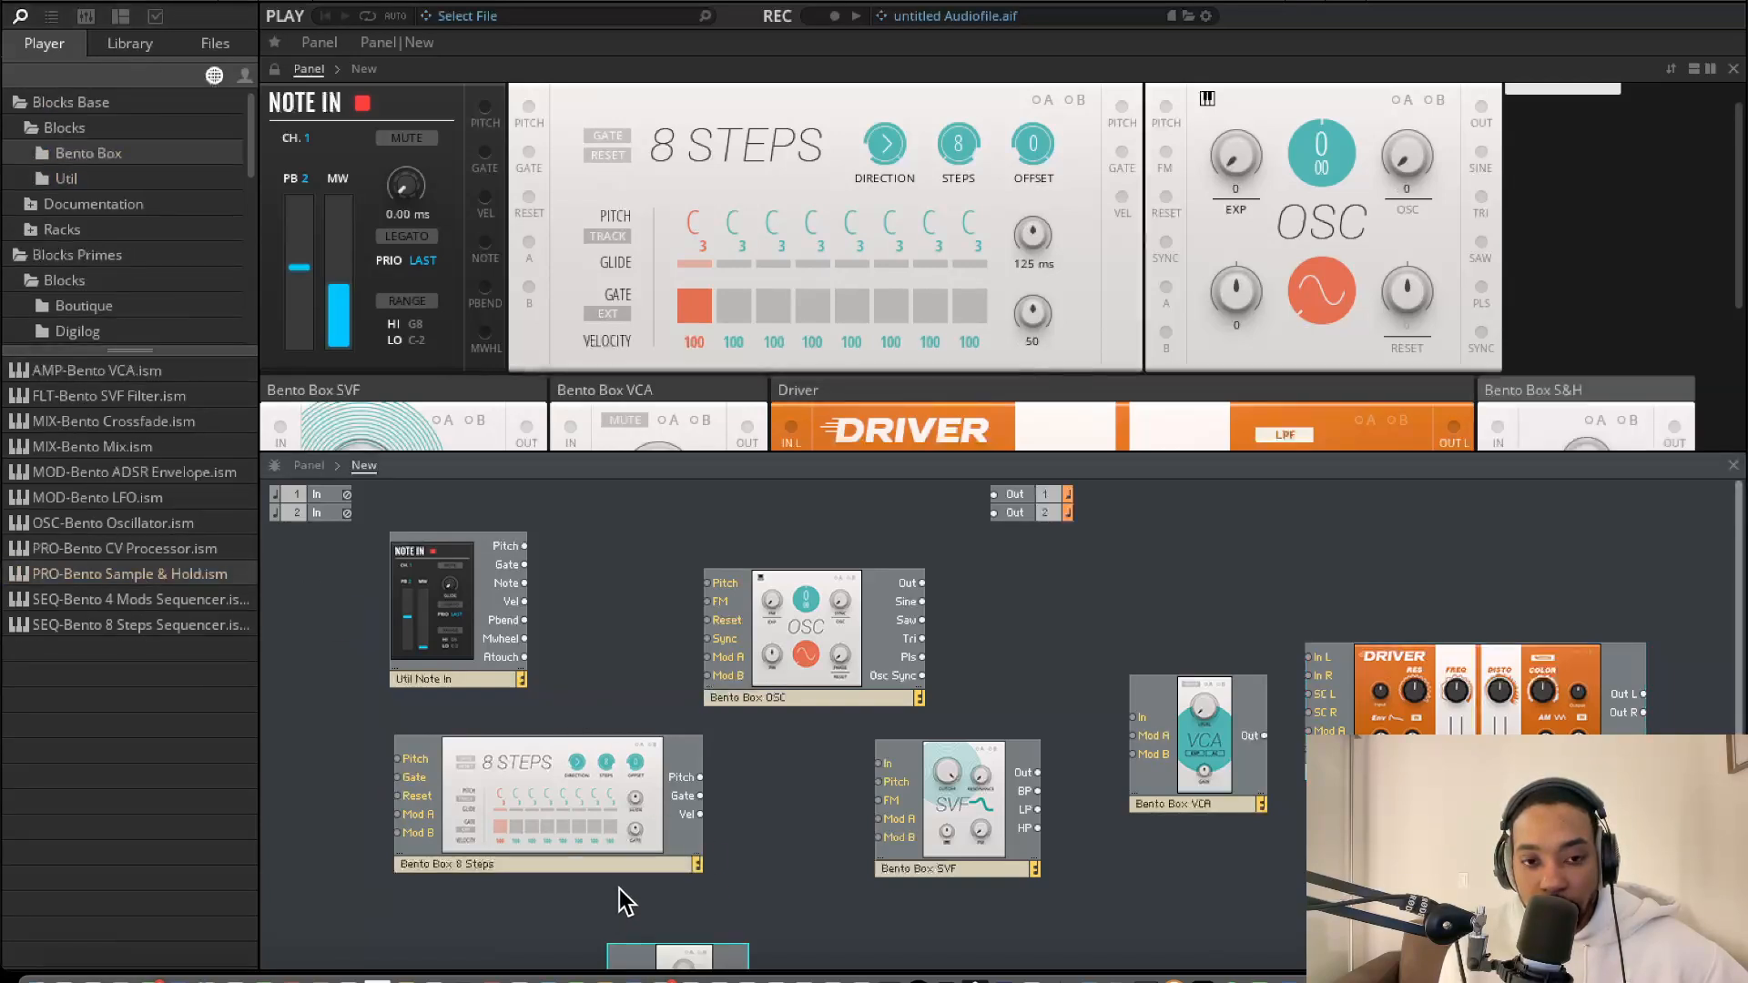
pyautogui.scroll(-1, 619, 889)
pyautogui.moveTo(670, 954)
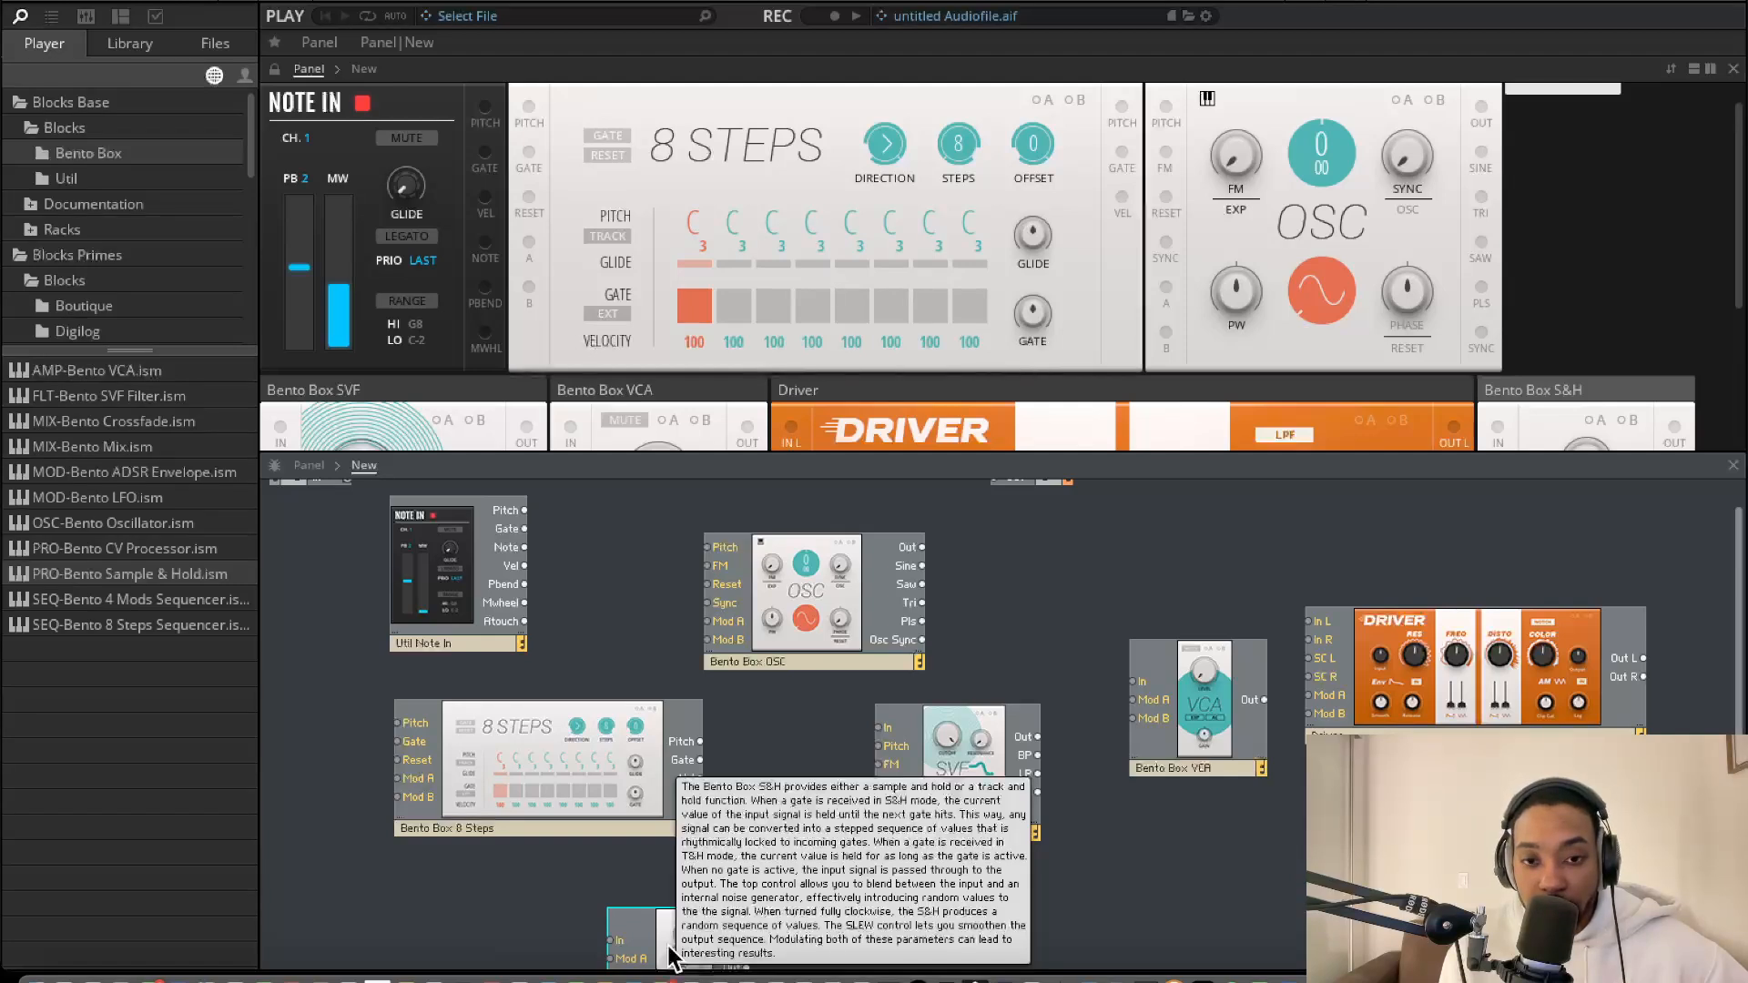
pyautogui.moveTo(689, 914); pyautogui.dragTo(693, 883)
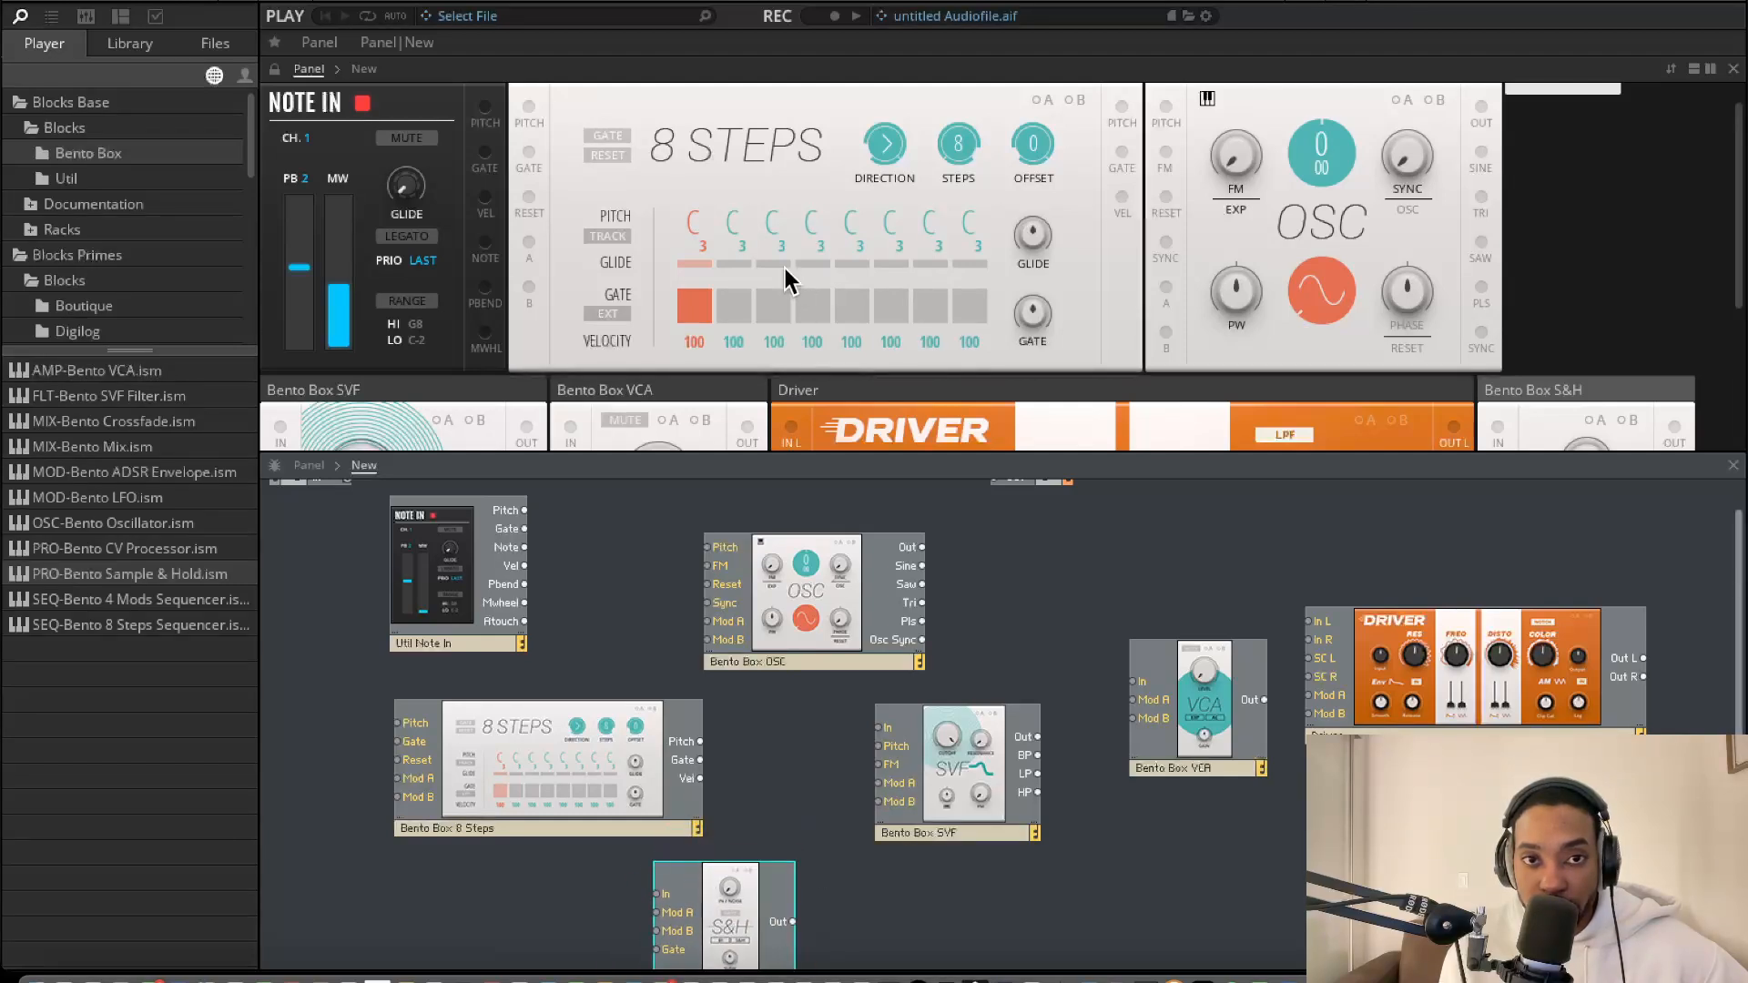
pyautogui.moveTo(799, 541)
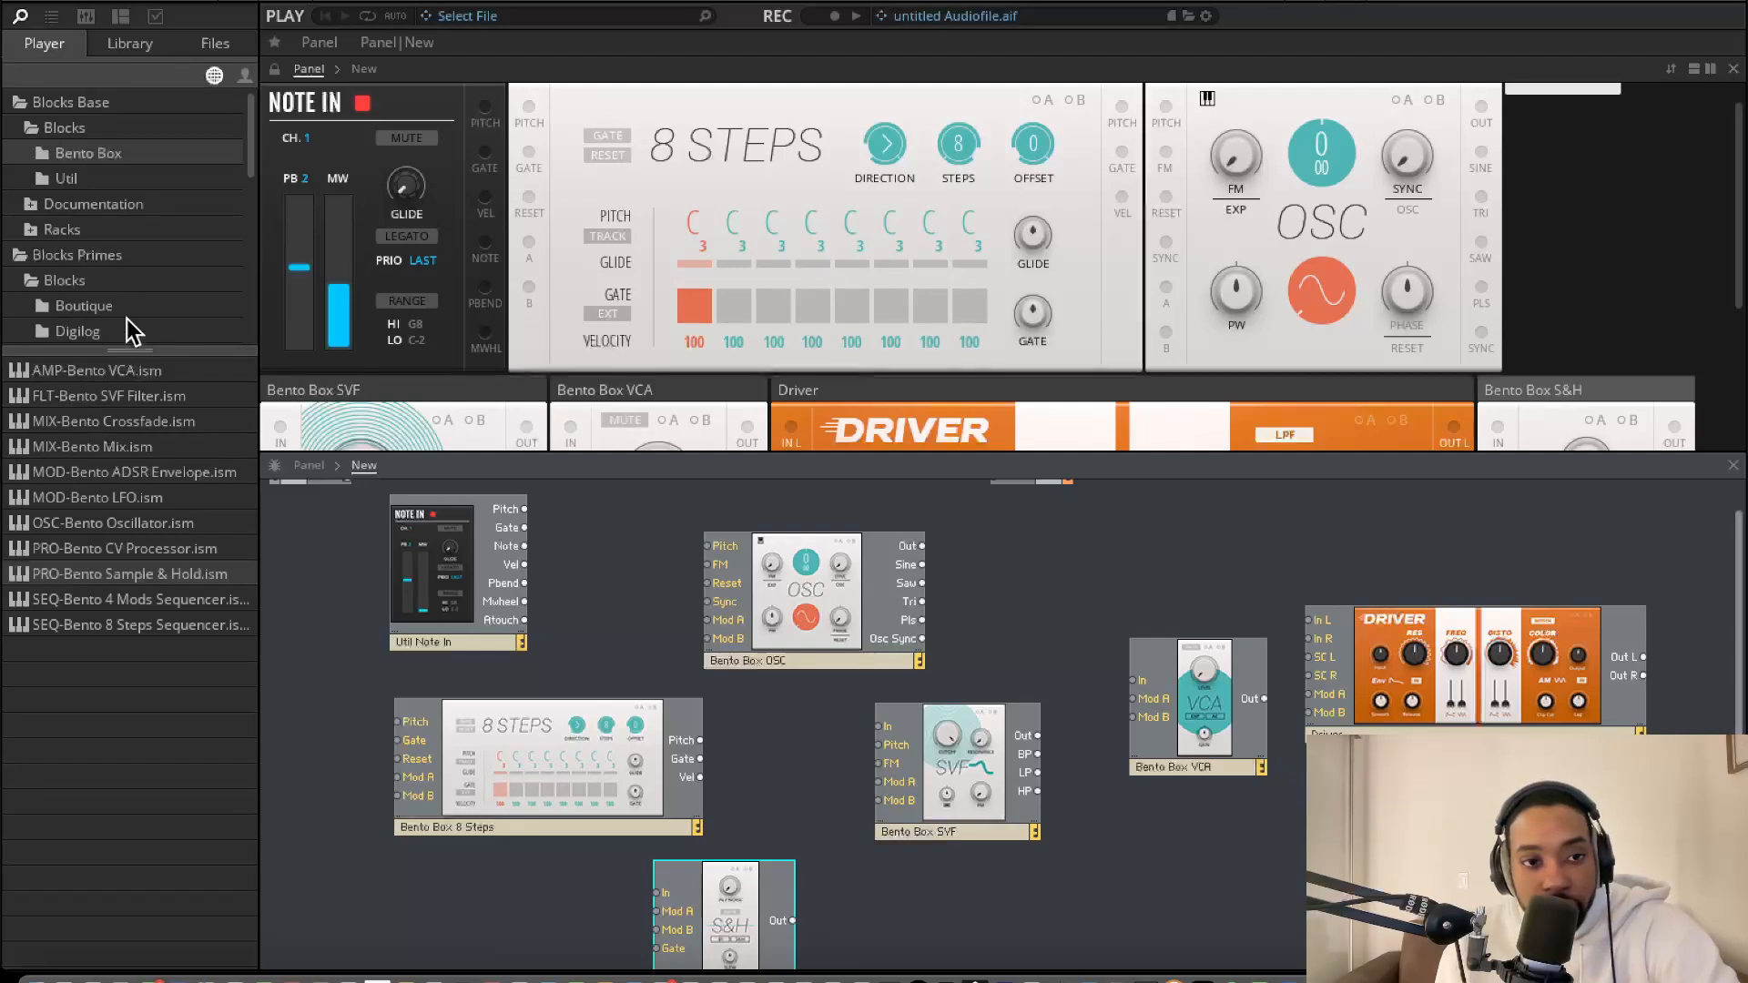
# Look through the blocks offered in the Util, Bento Box, Boutique, Digilog, Driver and Kodiak collections
pyautogui.click(84, 178)
pyautogui.click(89, 208)
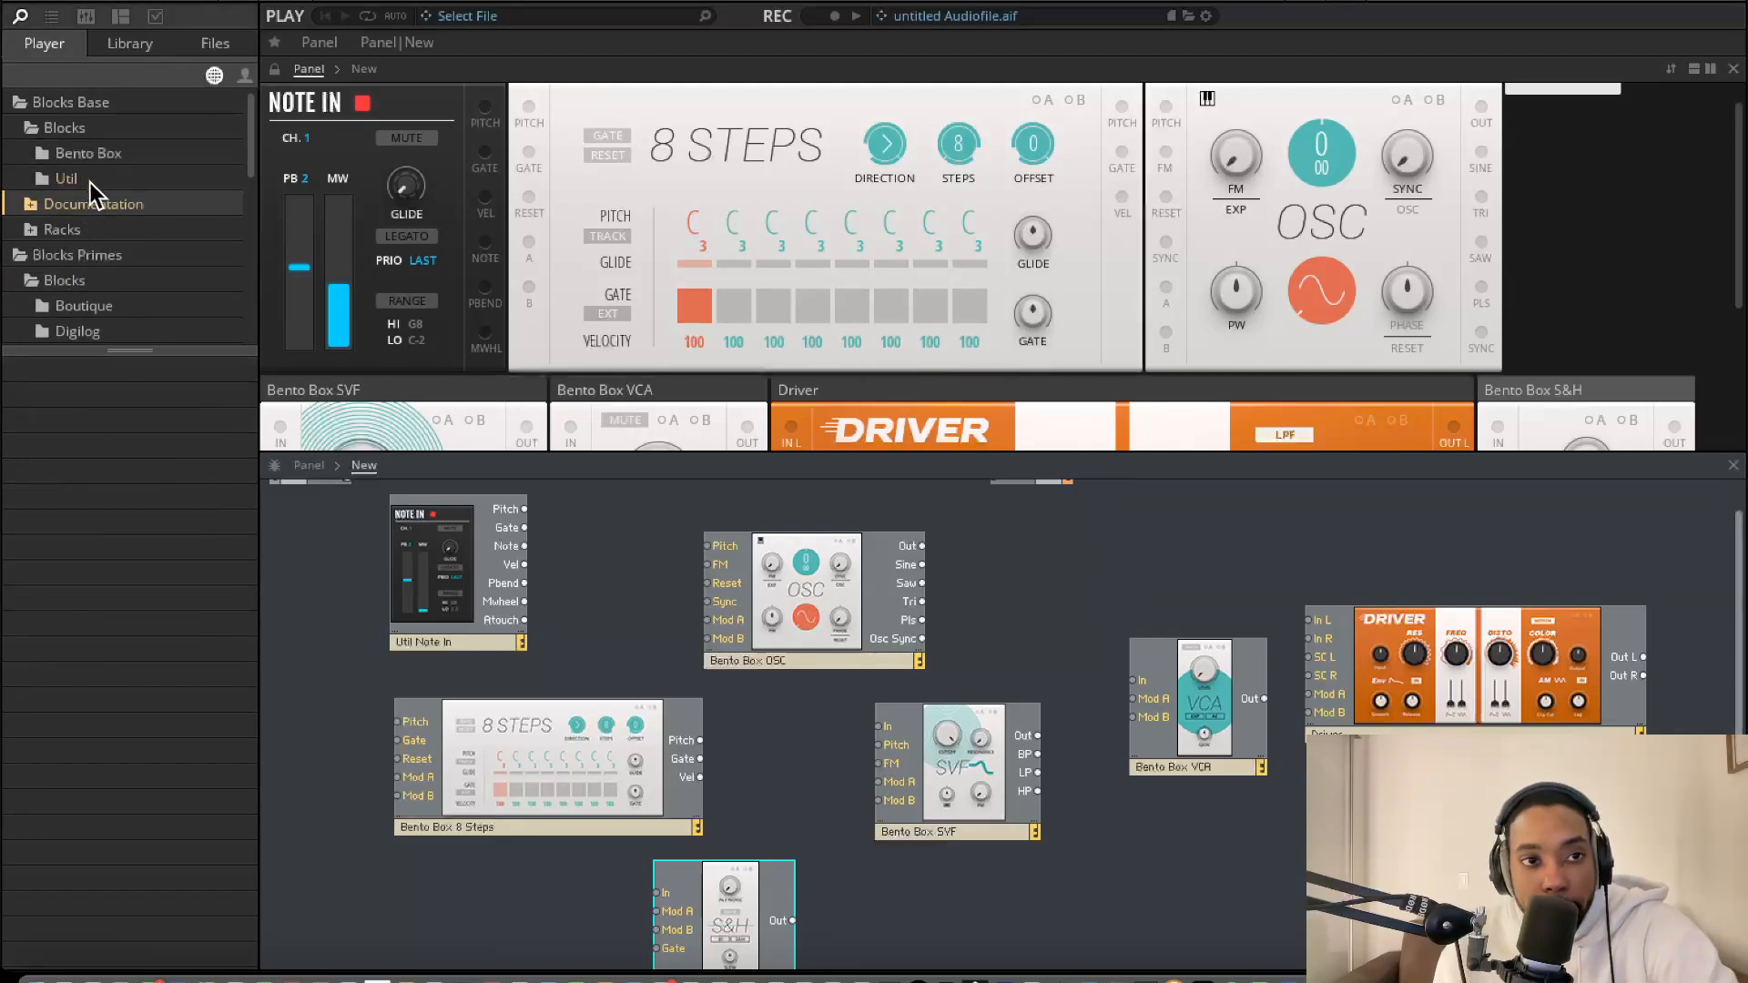
pyautogui.click(90, 157)
pyautogui.click(92, 177)
pyautogui.click(98, 158)
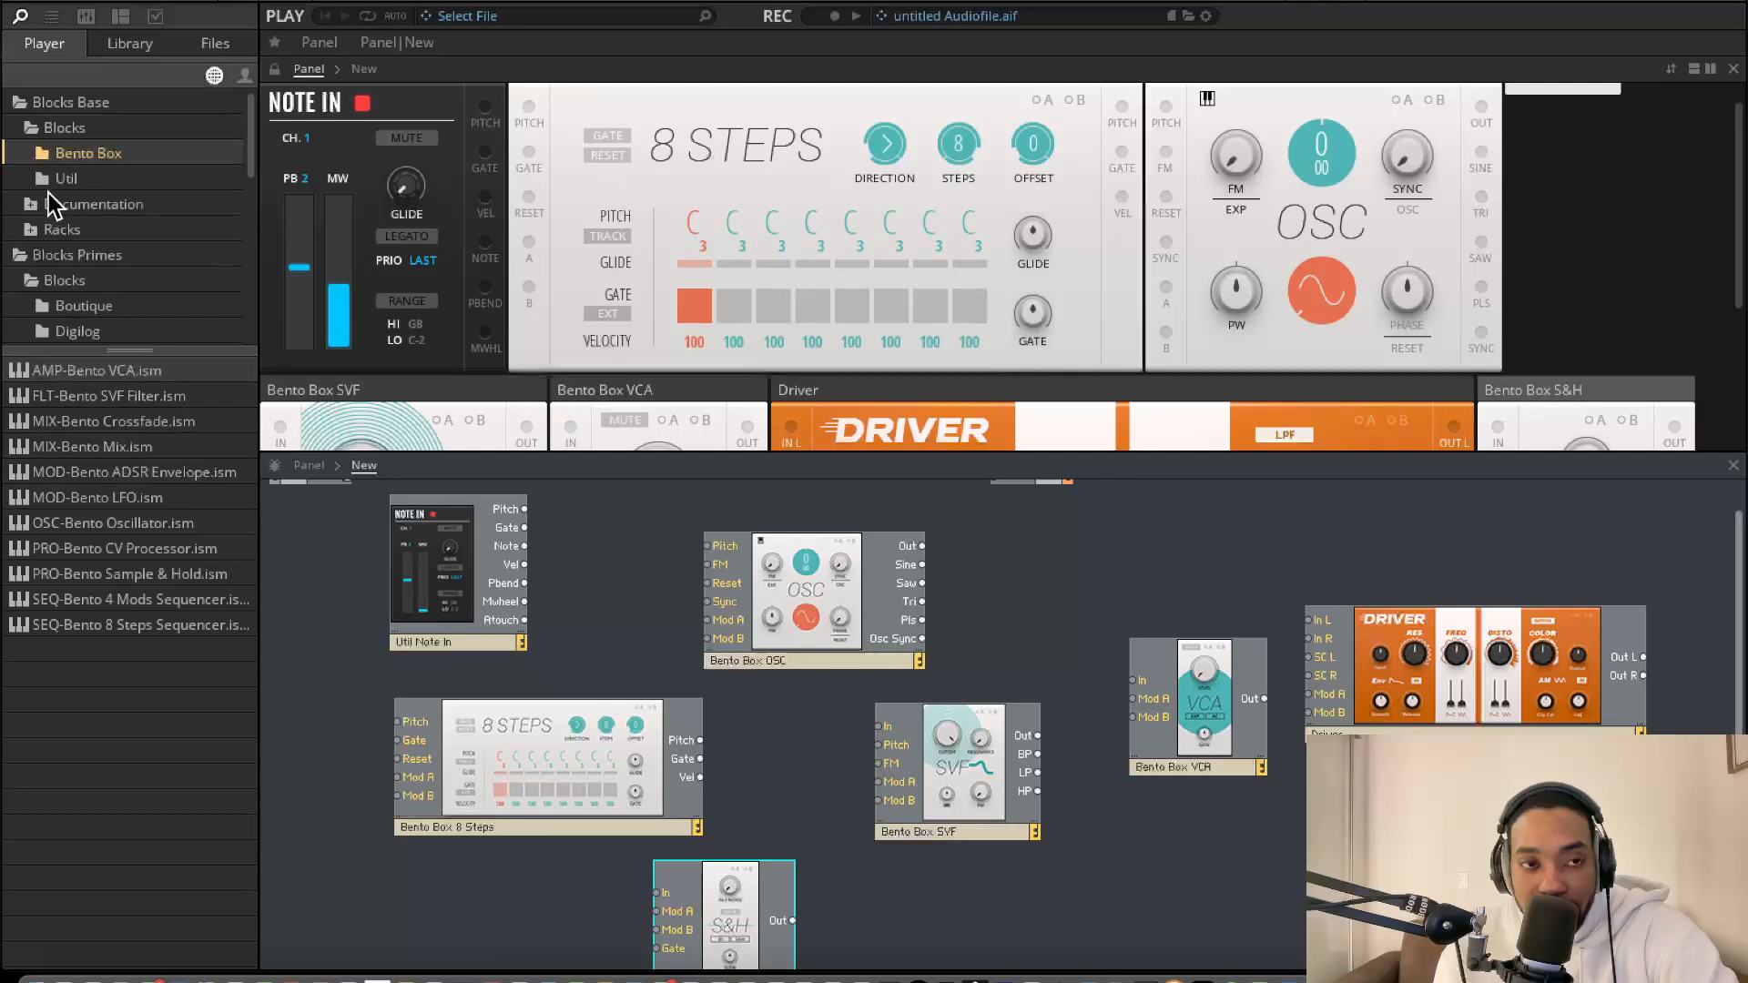
pyautogui.scroll(-2, 97, 312)
pyautogui.click(75, 228)
pyautogui.click(84, 208)
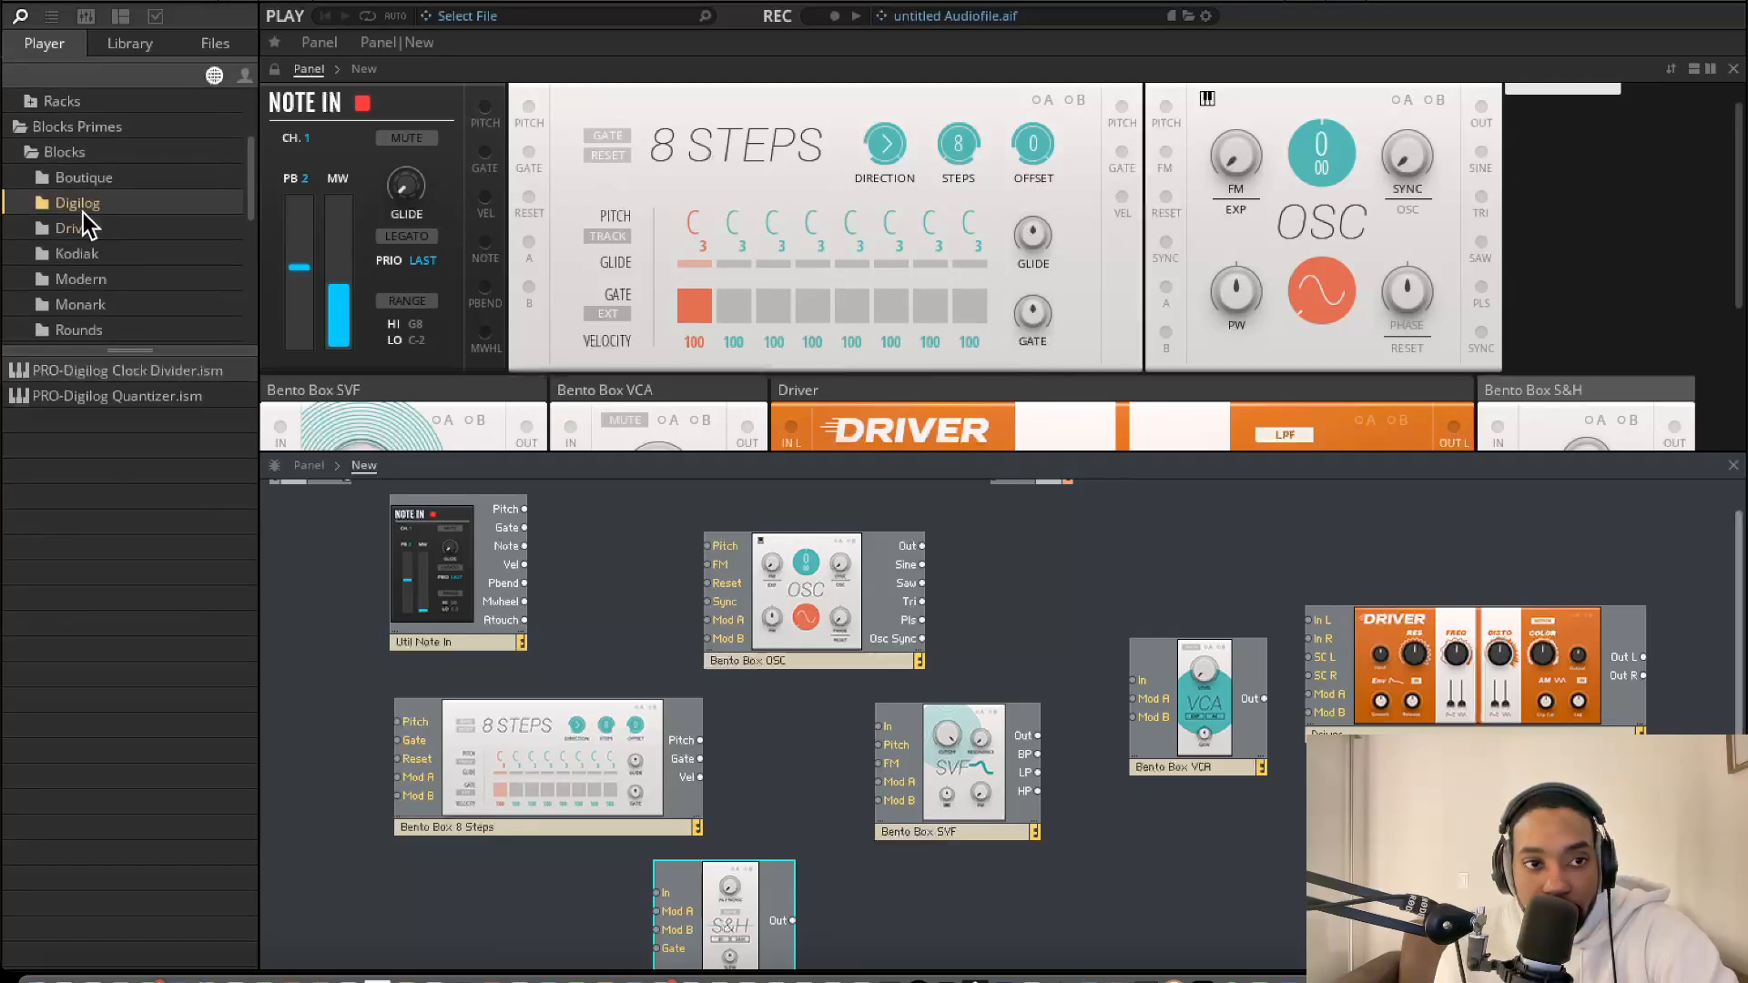
pyautogui.click(86, 188)
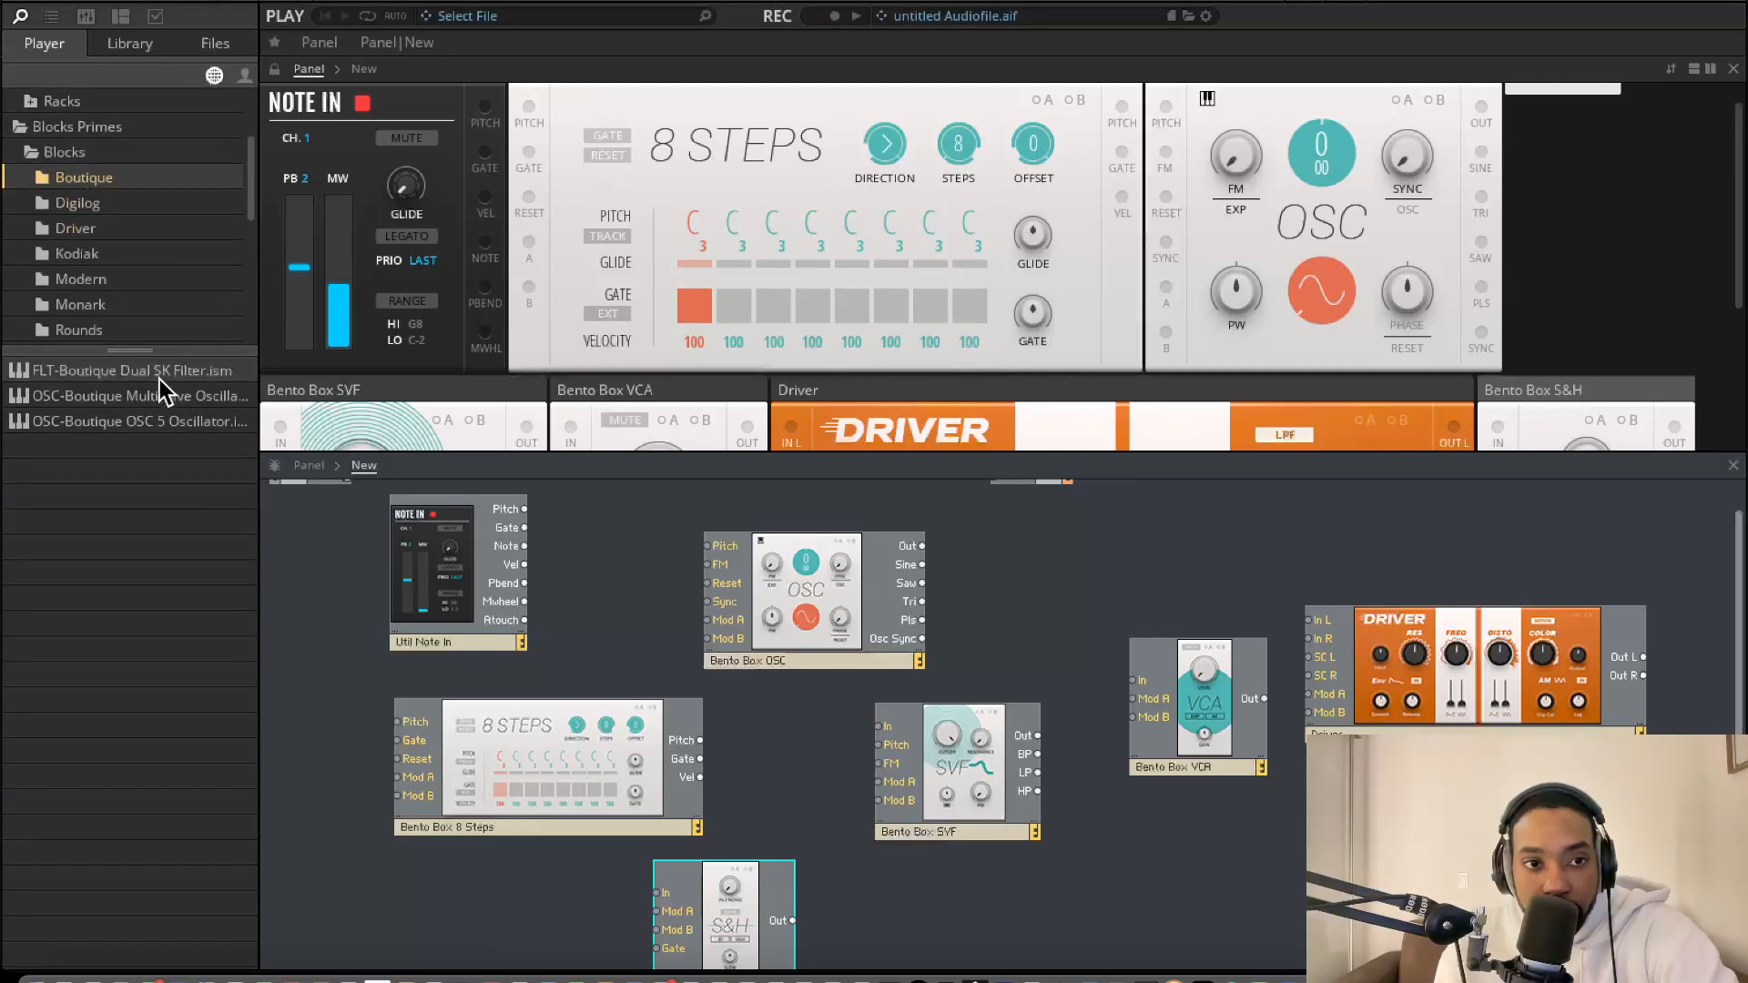
pyautogui.click(109, 204)
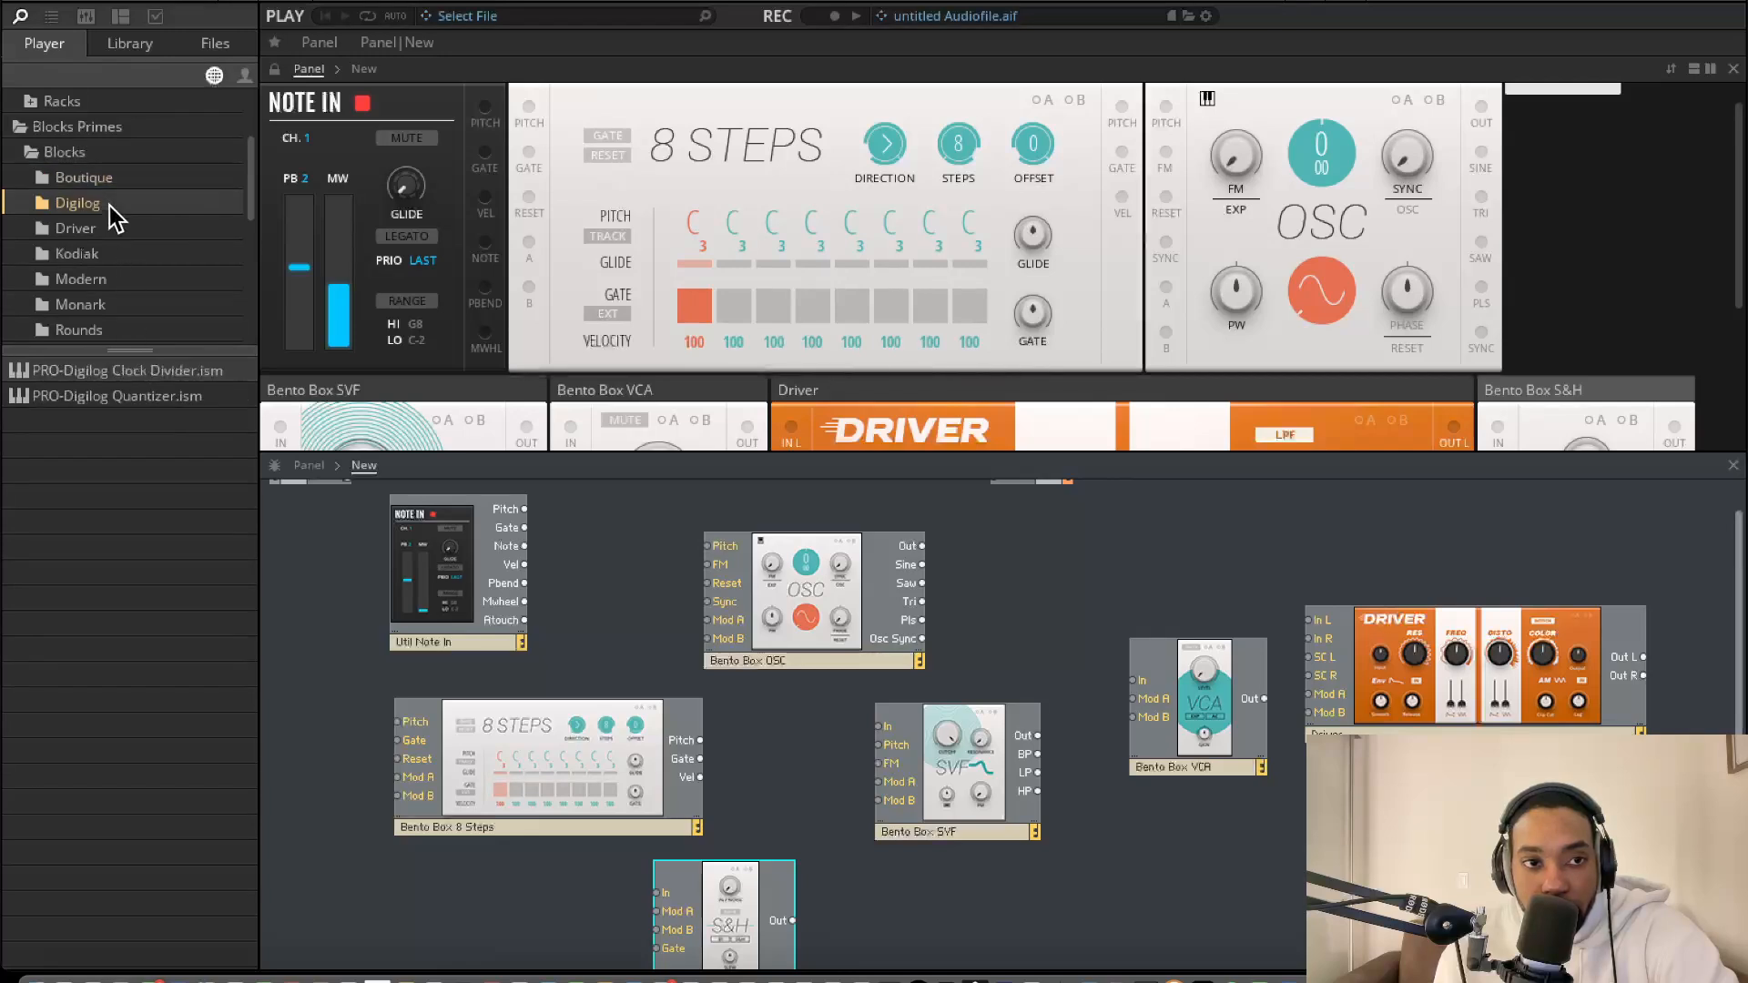
pyautogui.click(96, 227)
pyautogui.click(97, 251)
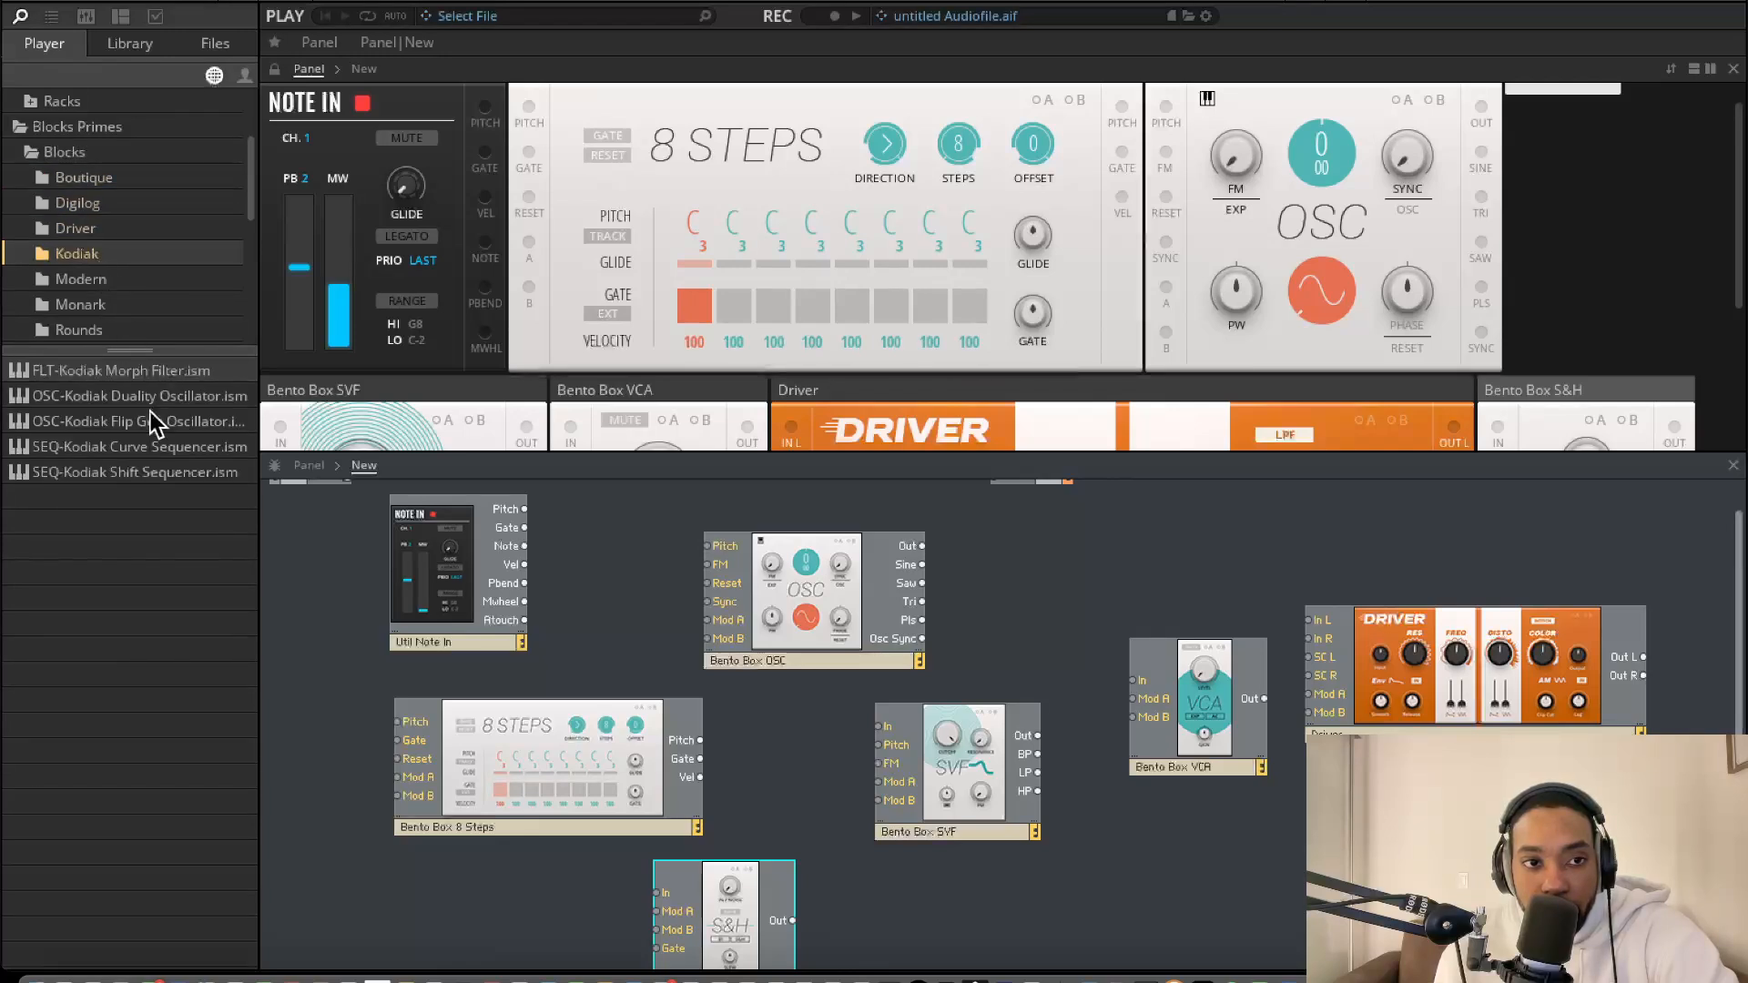
# Add the Modern Comb Filter between the SVF filter and the VCA, spacing those two blocks apart to make room
pyautogui.click(91, 279)
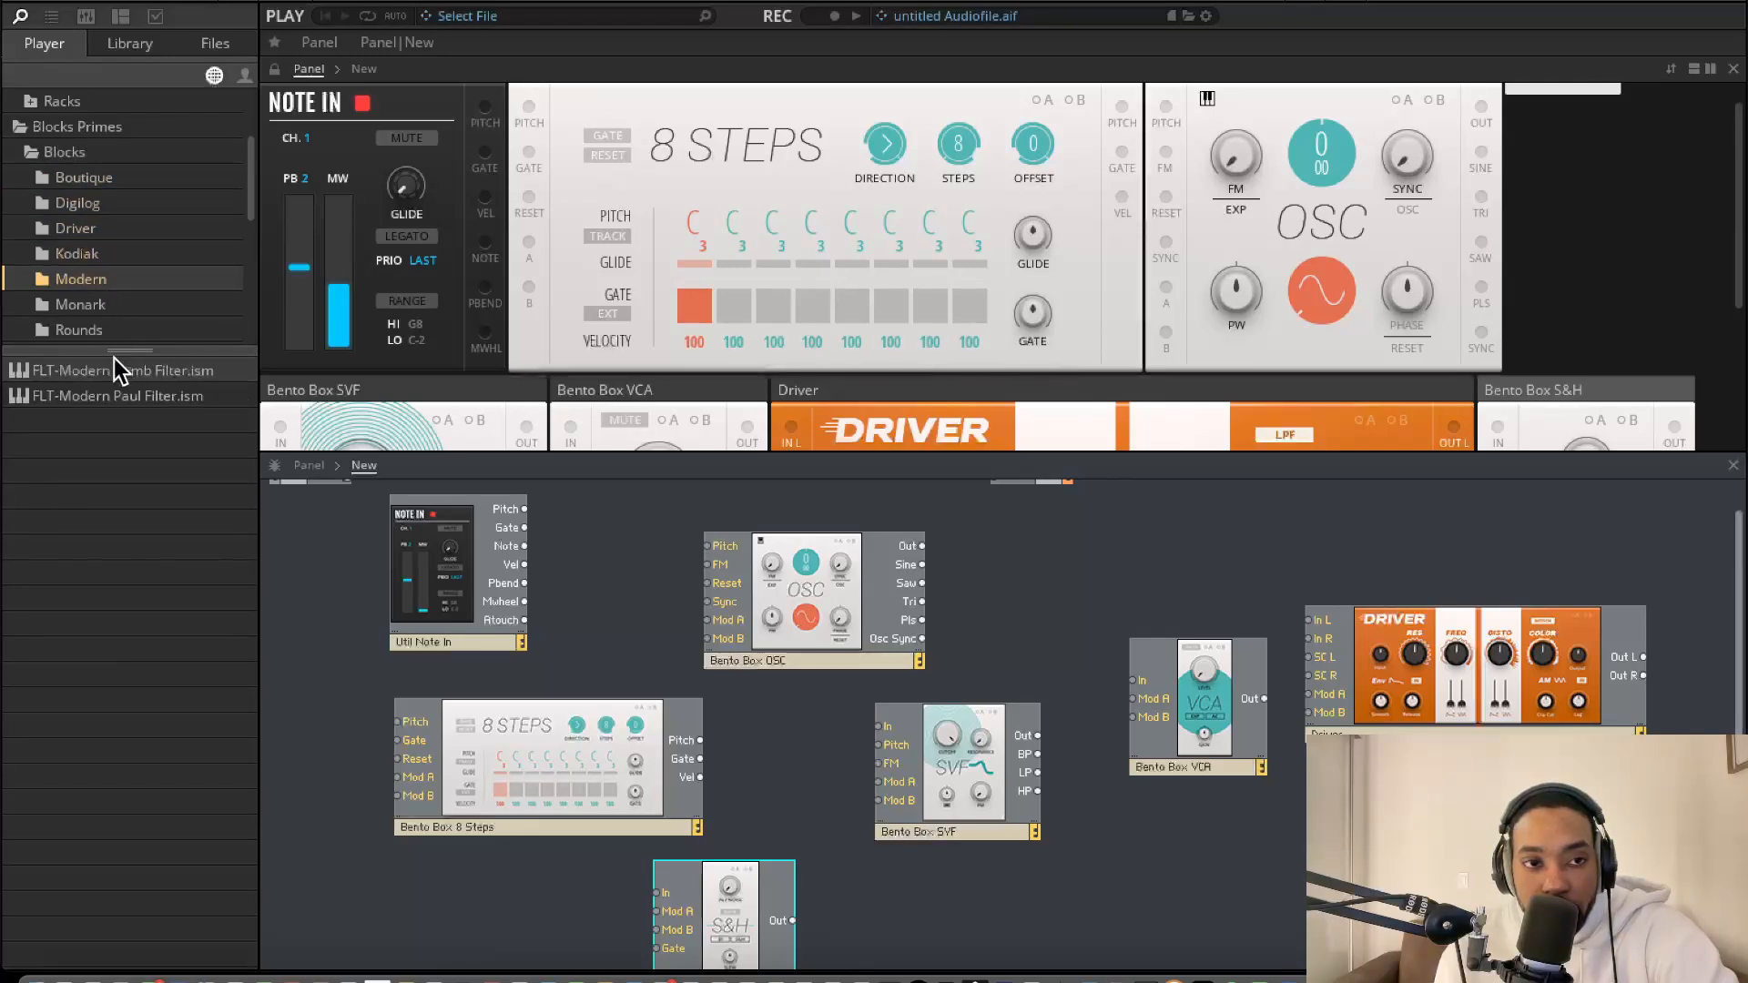
pyautogui.moveTo(132, 400); pyautogui.dragTo(1088, 773)
pyautogui.moveTo(926, 760); pyautogui.dragTo(834, 759)
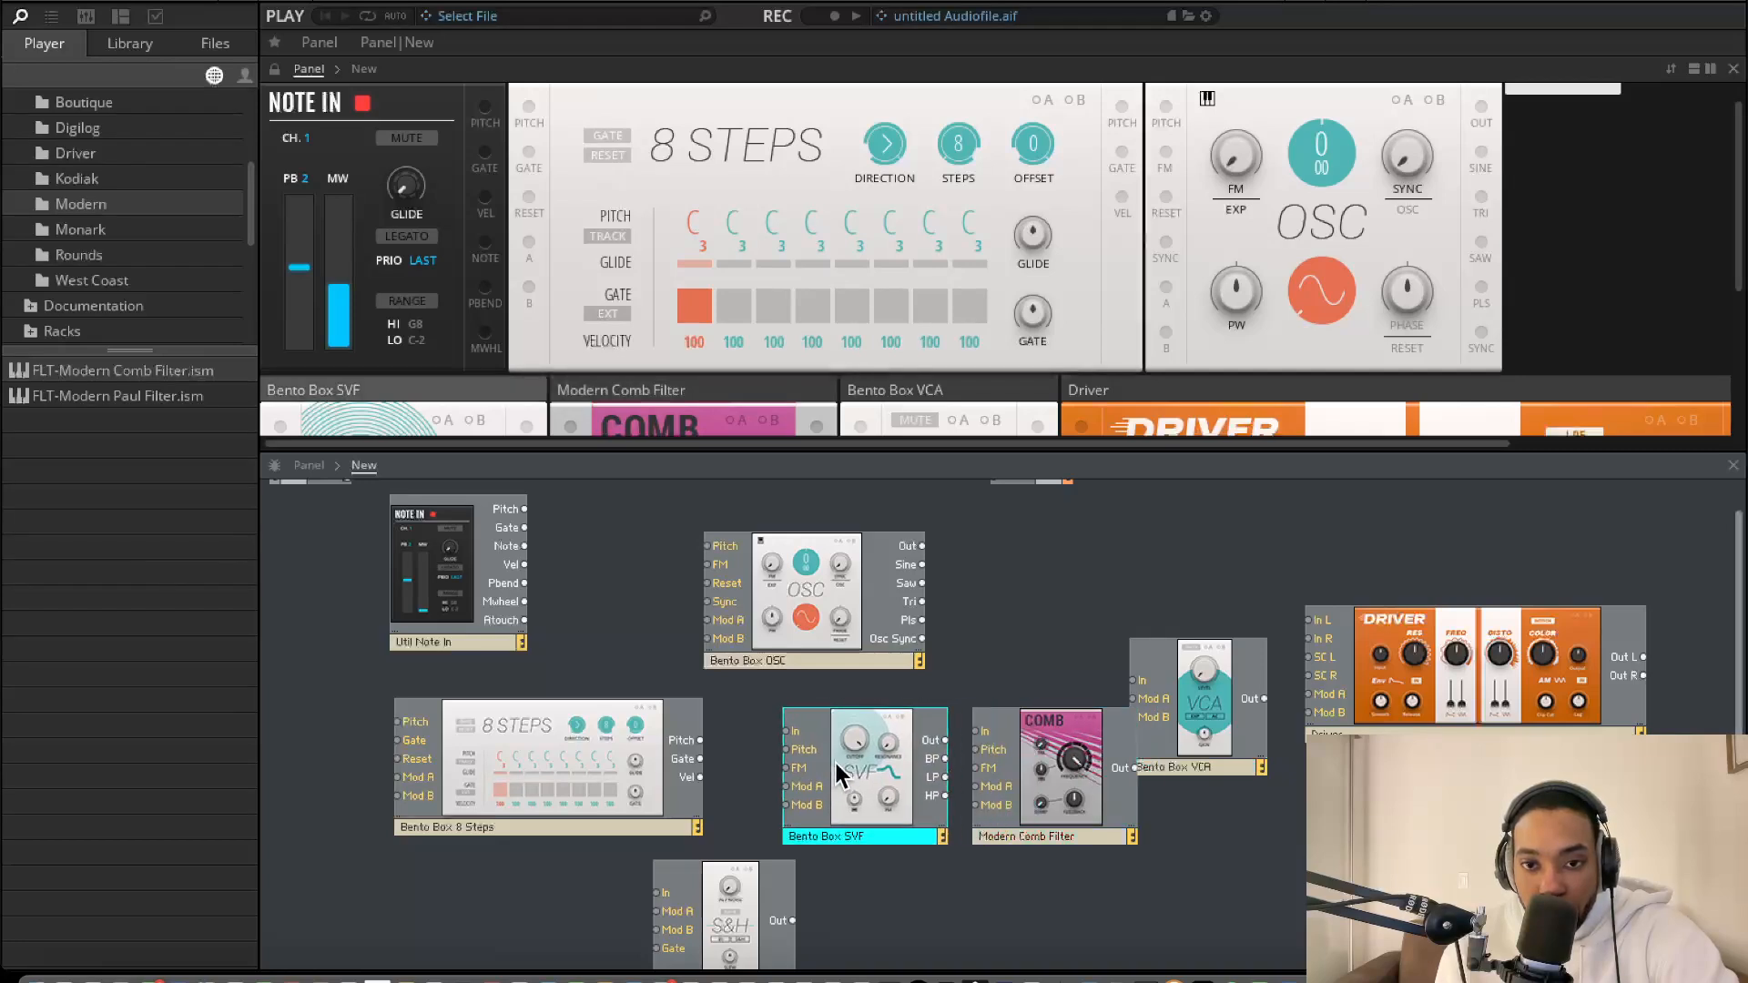
pyautogui.moveTo(1064, 814); pyautogui.dragTo(1054, 791)
pyautogui.moveTo(1192, 733); pyautogui.dragTo(1235, 733)
pyautogui.scroll(1, 571, 627)
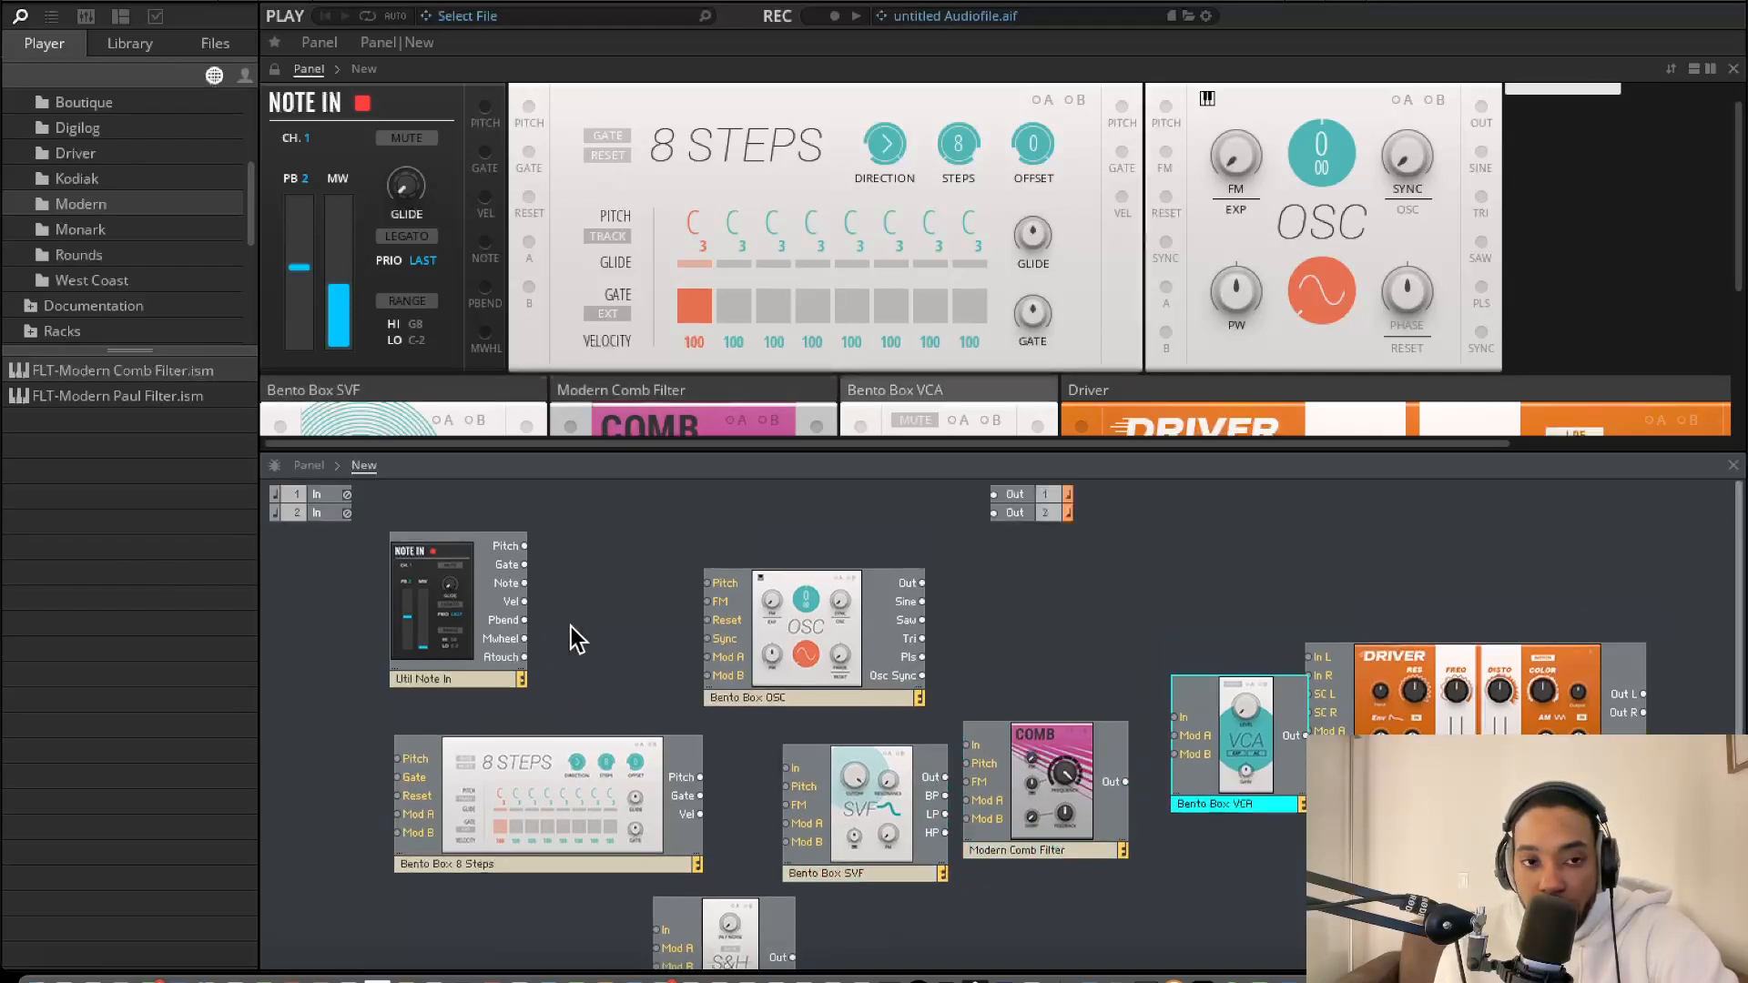
# Wire Note In's Pitch to the oscillator's Pitch and the oscillator's Out to the SVF's In, moving the oscillator closer to Note In
pyautogui.moveTo(703, 581); pyautogui.dragTo(707, 583)
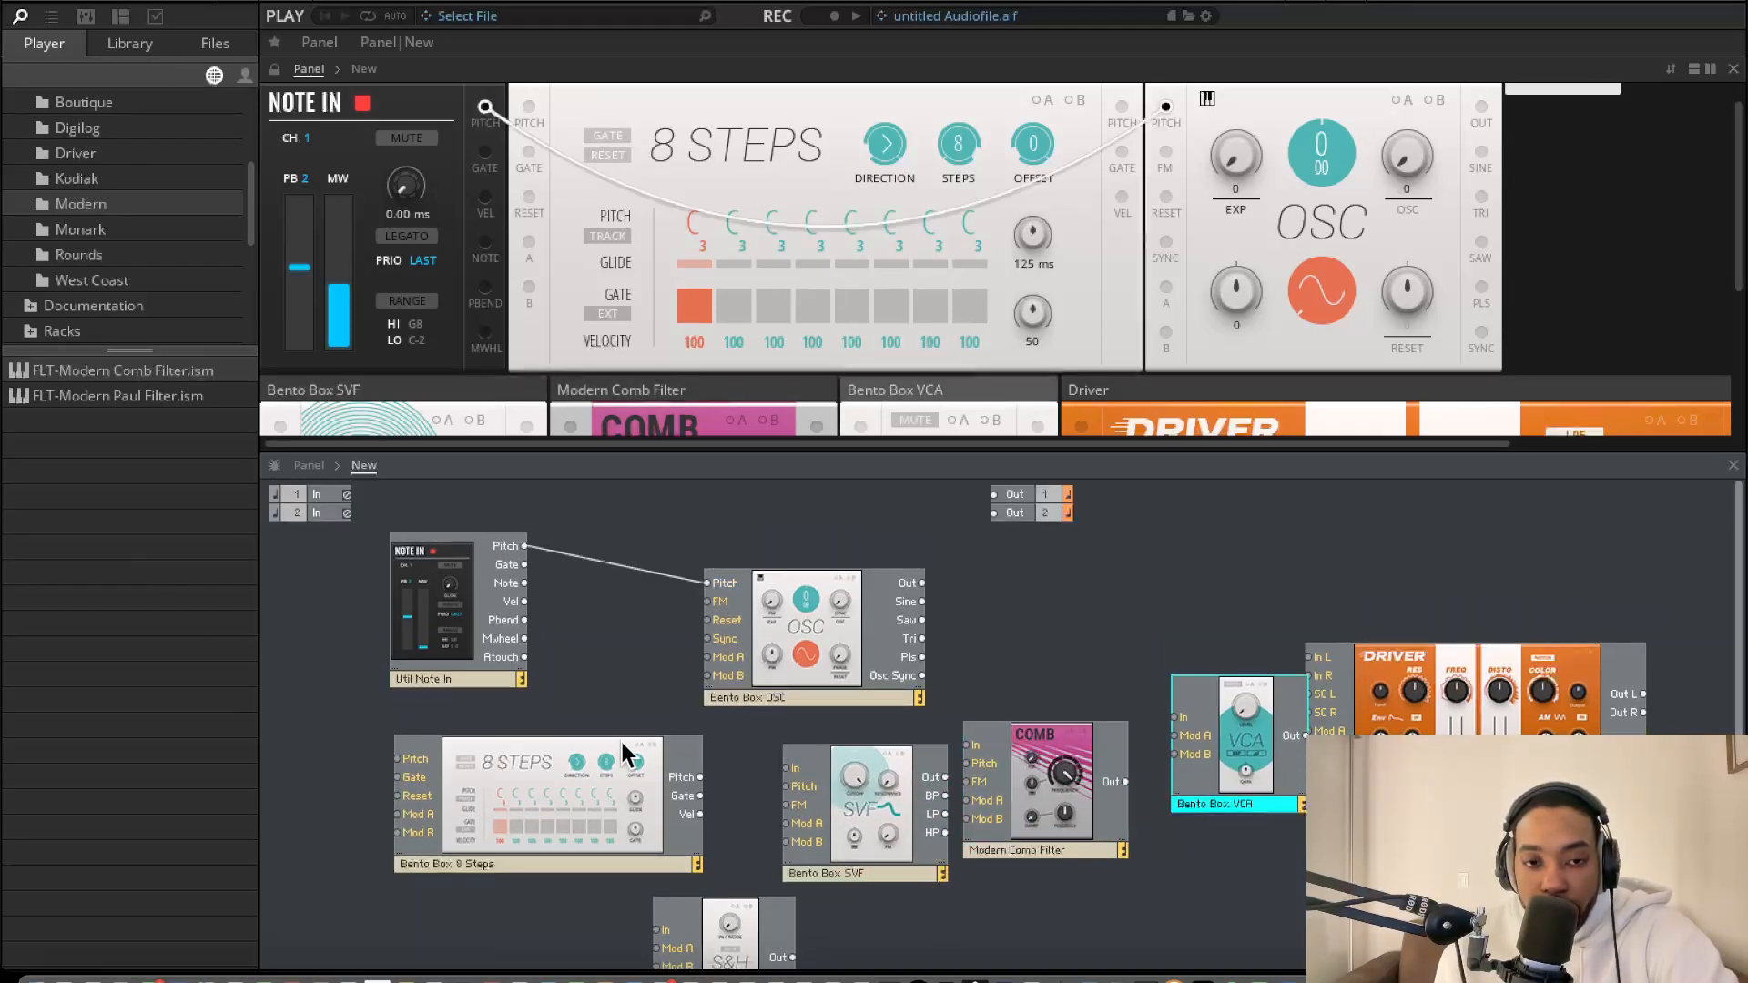
pyautogui.moveTo(834, 708); pyautogui.dragTo(786, 767)
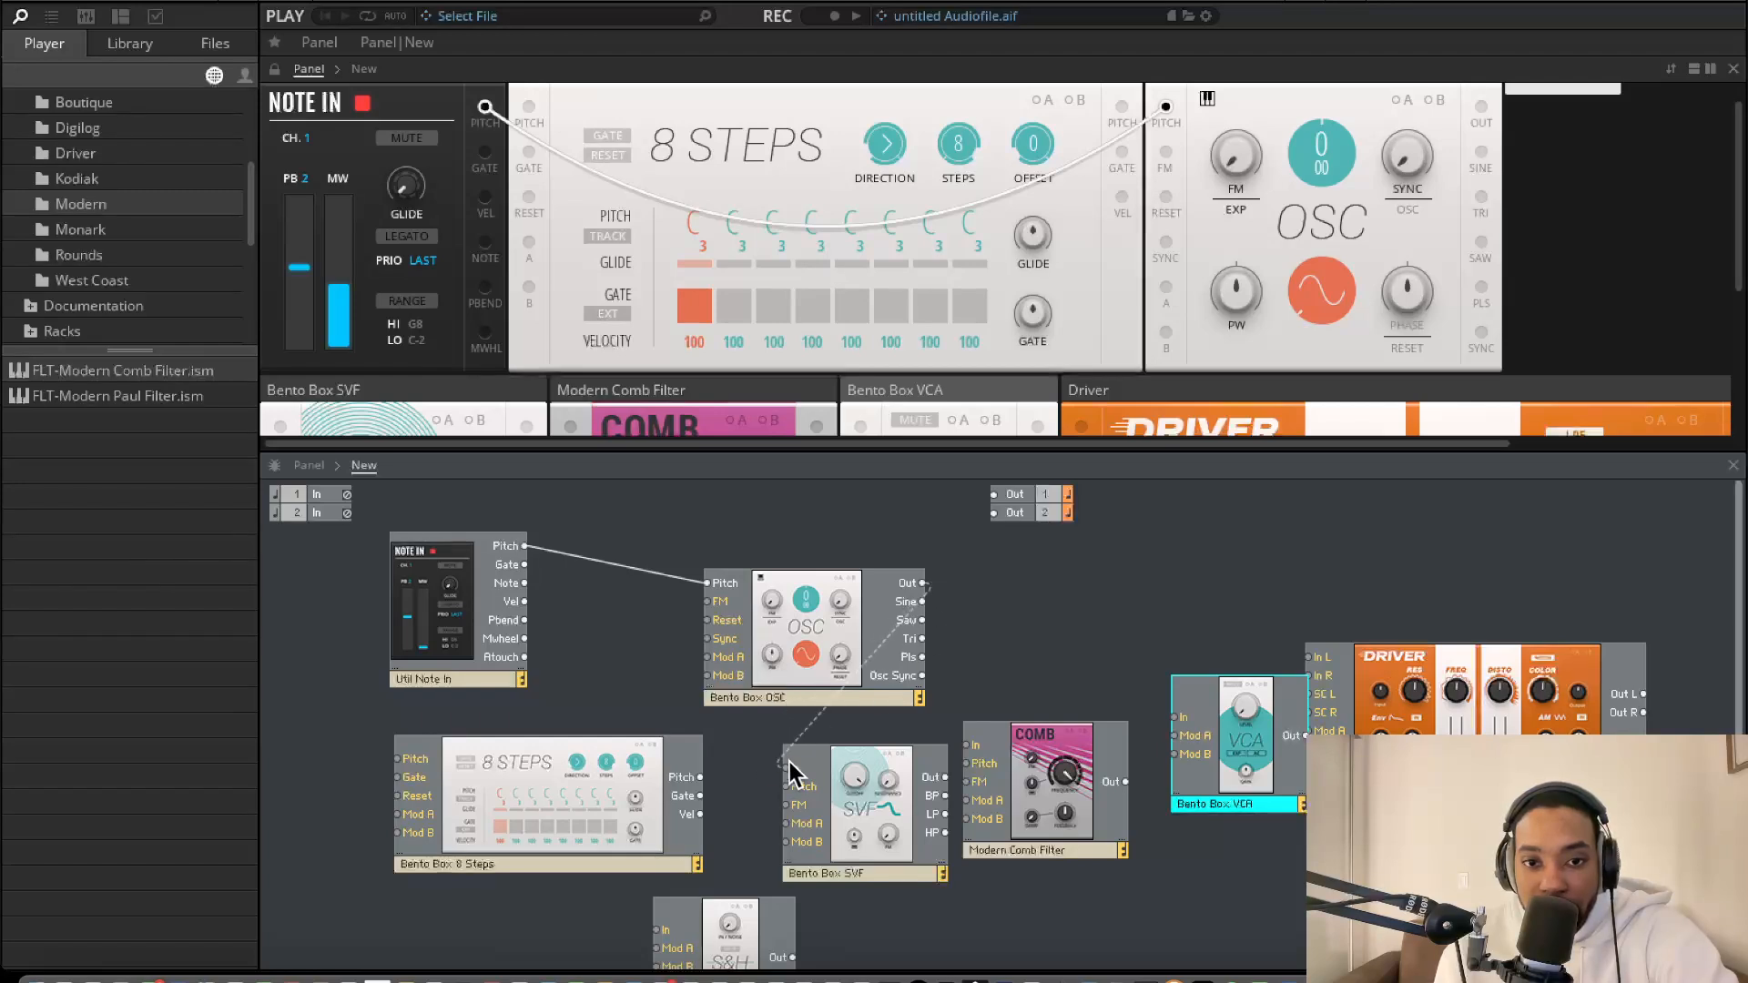
pyautogui.scroll(-1, 833, 772)
pyautogui.click(803, 591)
pyautogui.moveTo(803, 592); pyautogui.dragTo(701, 578)
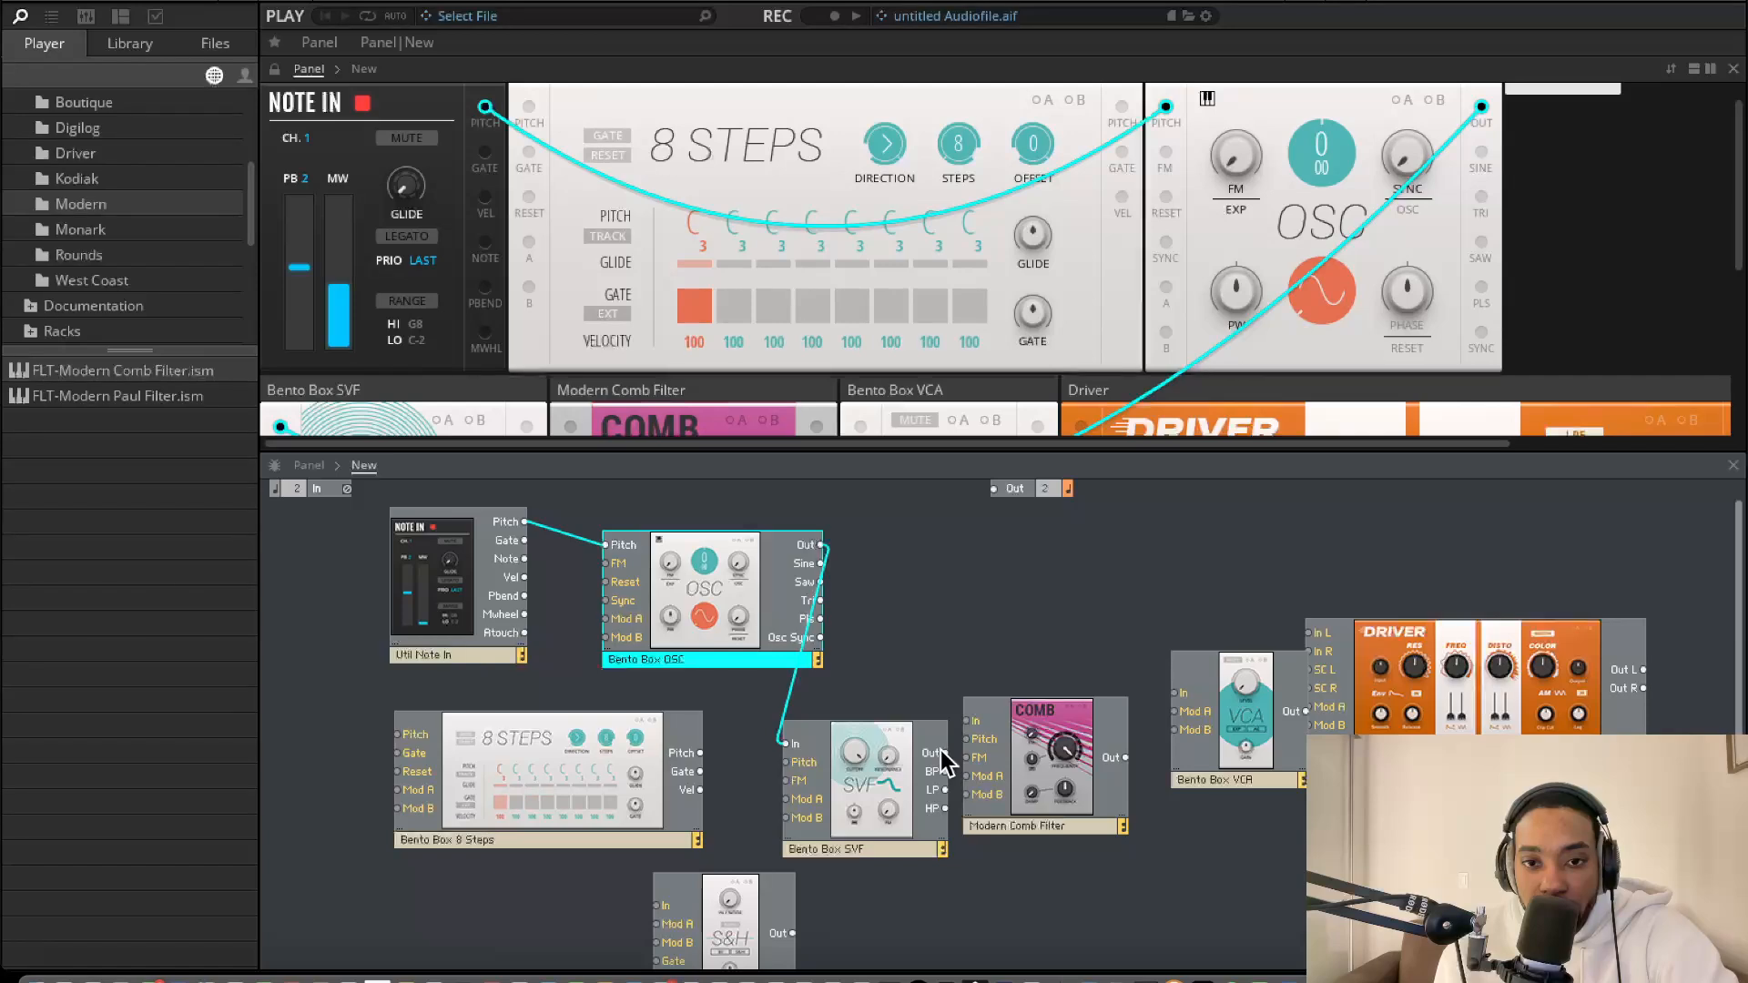
# Chain the SVF's Out through the Comb Filter and VCA into the Driver's In L, repositioning the SVF and VCA blocks
pyautogui.moveTo(962, 722); pyautogui.dragTo(965, 722)
pyautogui.moveTo(857, 758)
pyautogui.mouseDown()
pyautogui.moveTo(940, 900)
pyautogui.moveTo(834, 744)
pyautogui.mouseUp()
pyautogui.moveTo(1126, 758); pyautogui.dragTo(1174, 693)
pyautogui.moveTo(1288, 697); pyautogui.dragTo(1309, 632)
pyautogui.click(1200, 620)
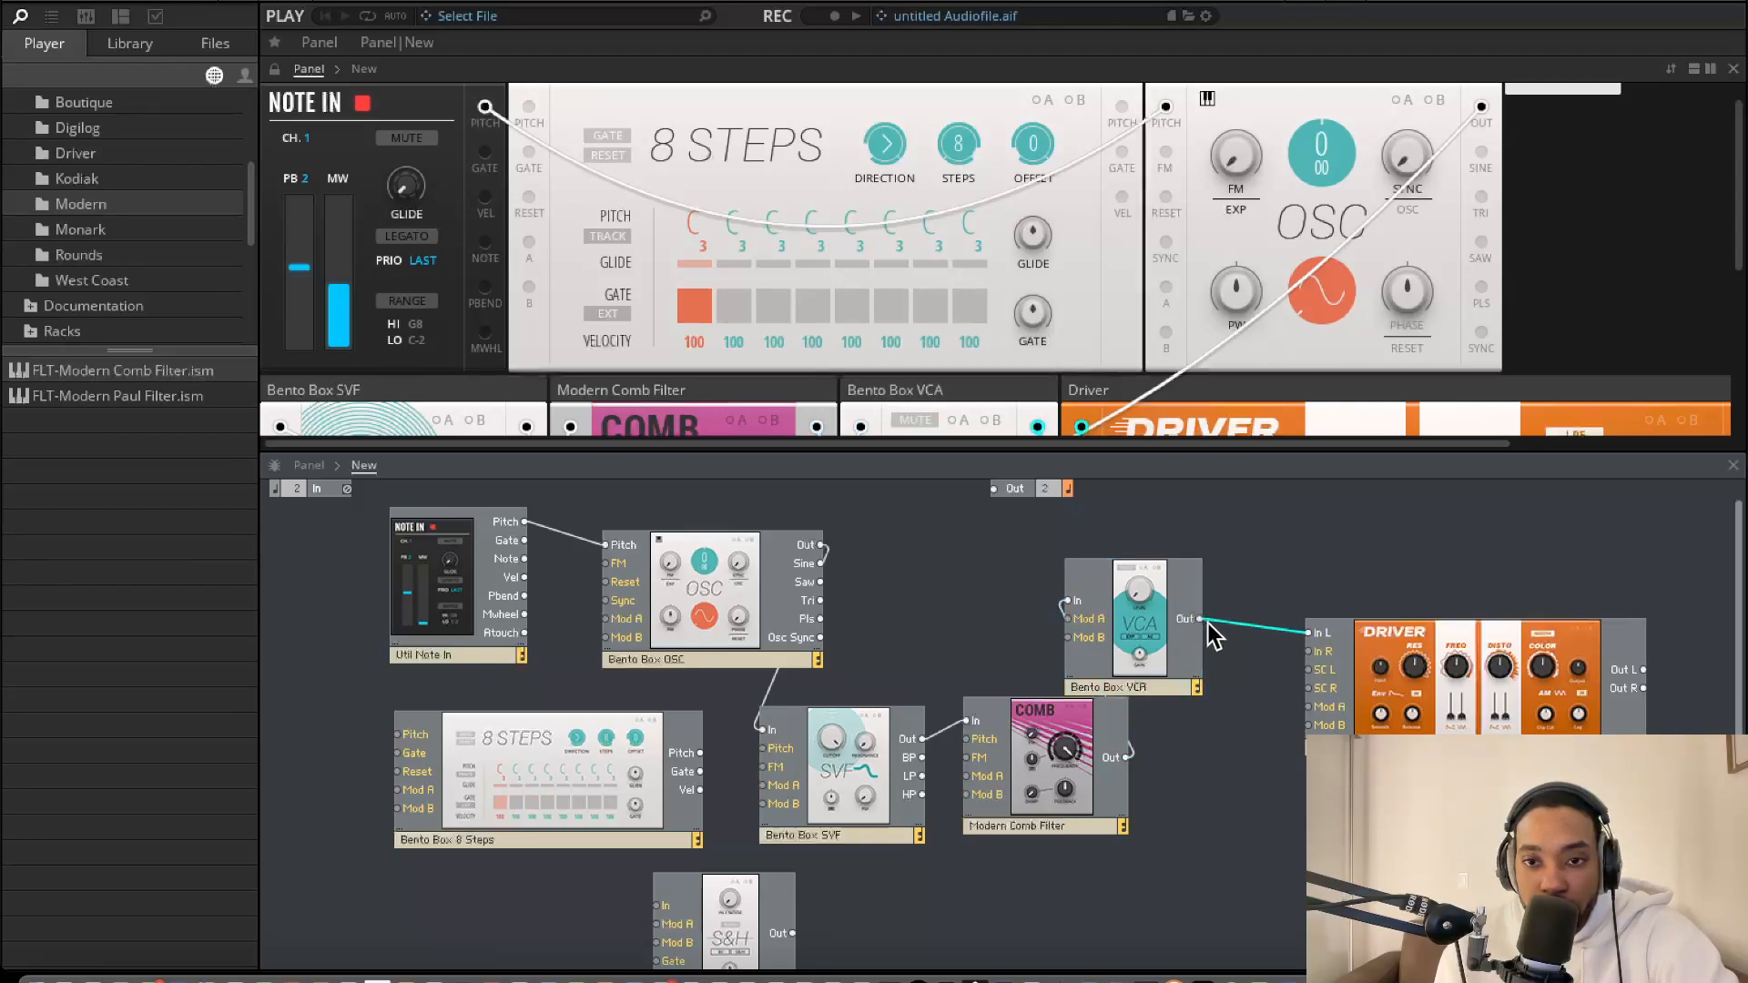
# Wire the VCA's Out to the Driver's In R as well, and connect the Driver's Out L and Out R to outputs 1 and 2
pyautogui.moveTo(1198, 619); pyautogui.dragTo(1308, 651)
pyautogui.moveTo(1644, 670); pyautogui.dragTo(987, 473)
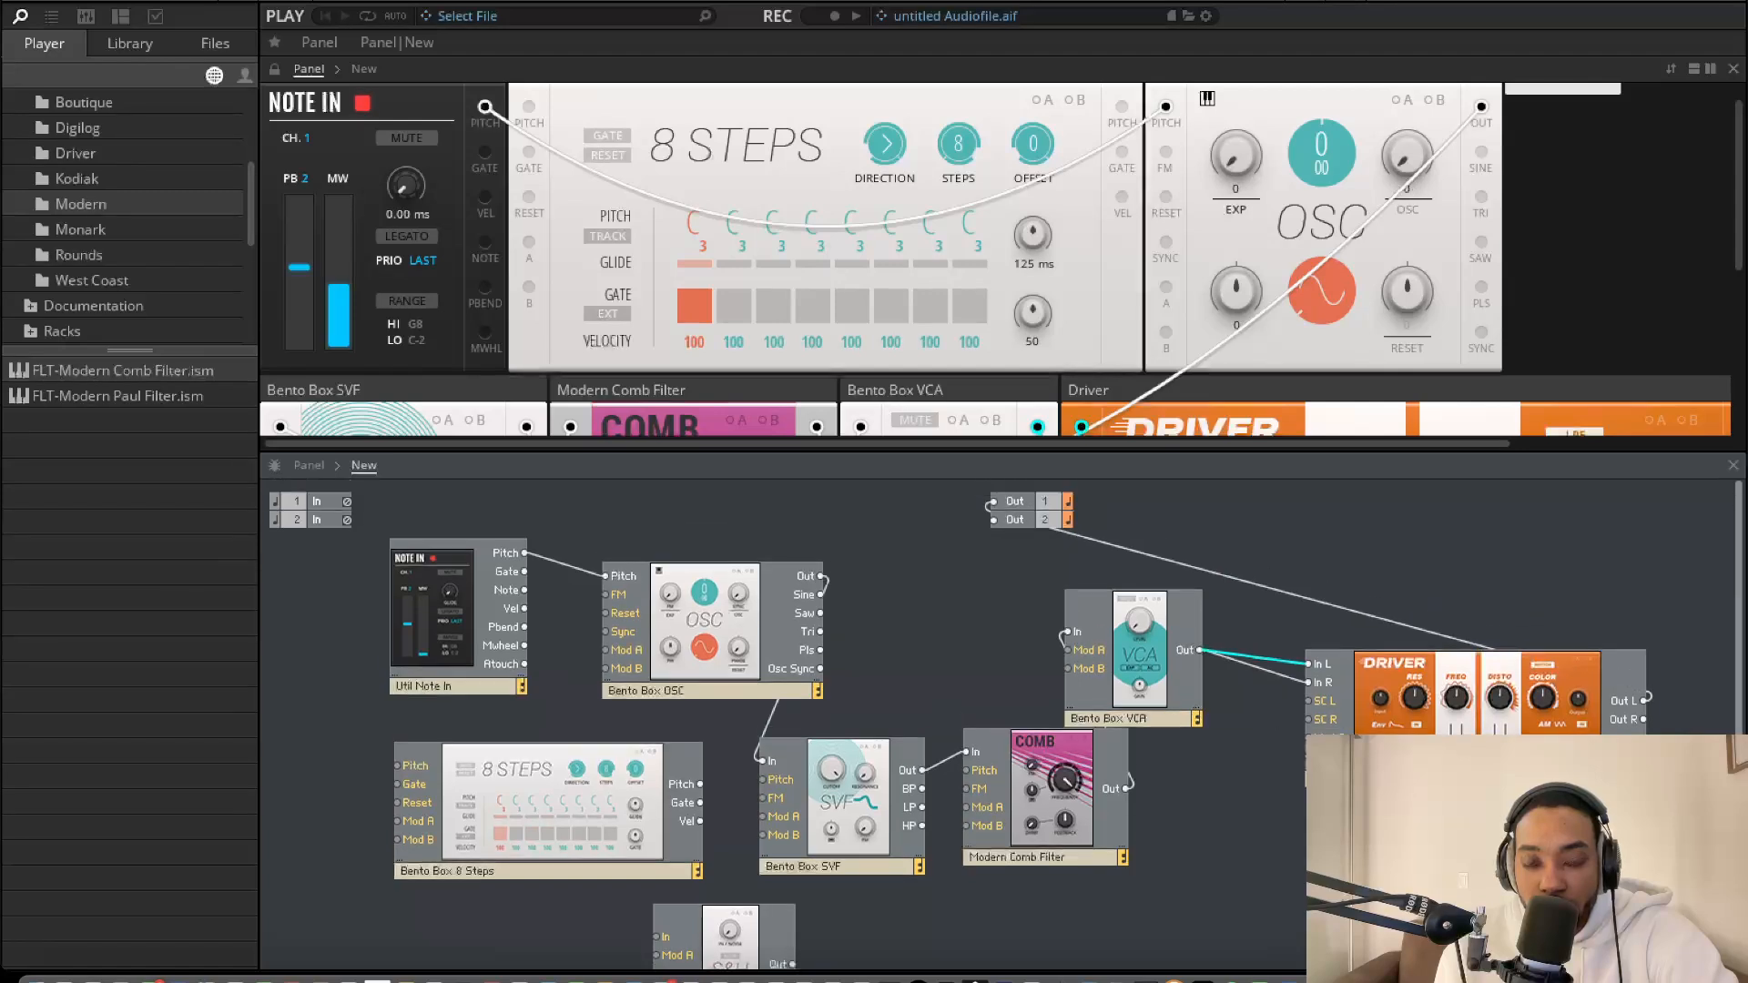
pyautogui.moveTo(1649, 717); pyautogui.dragTo(1555, 613)
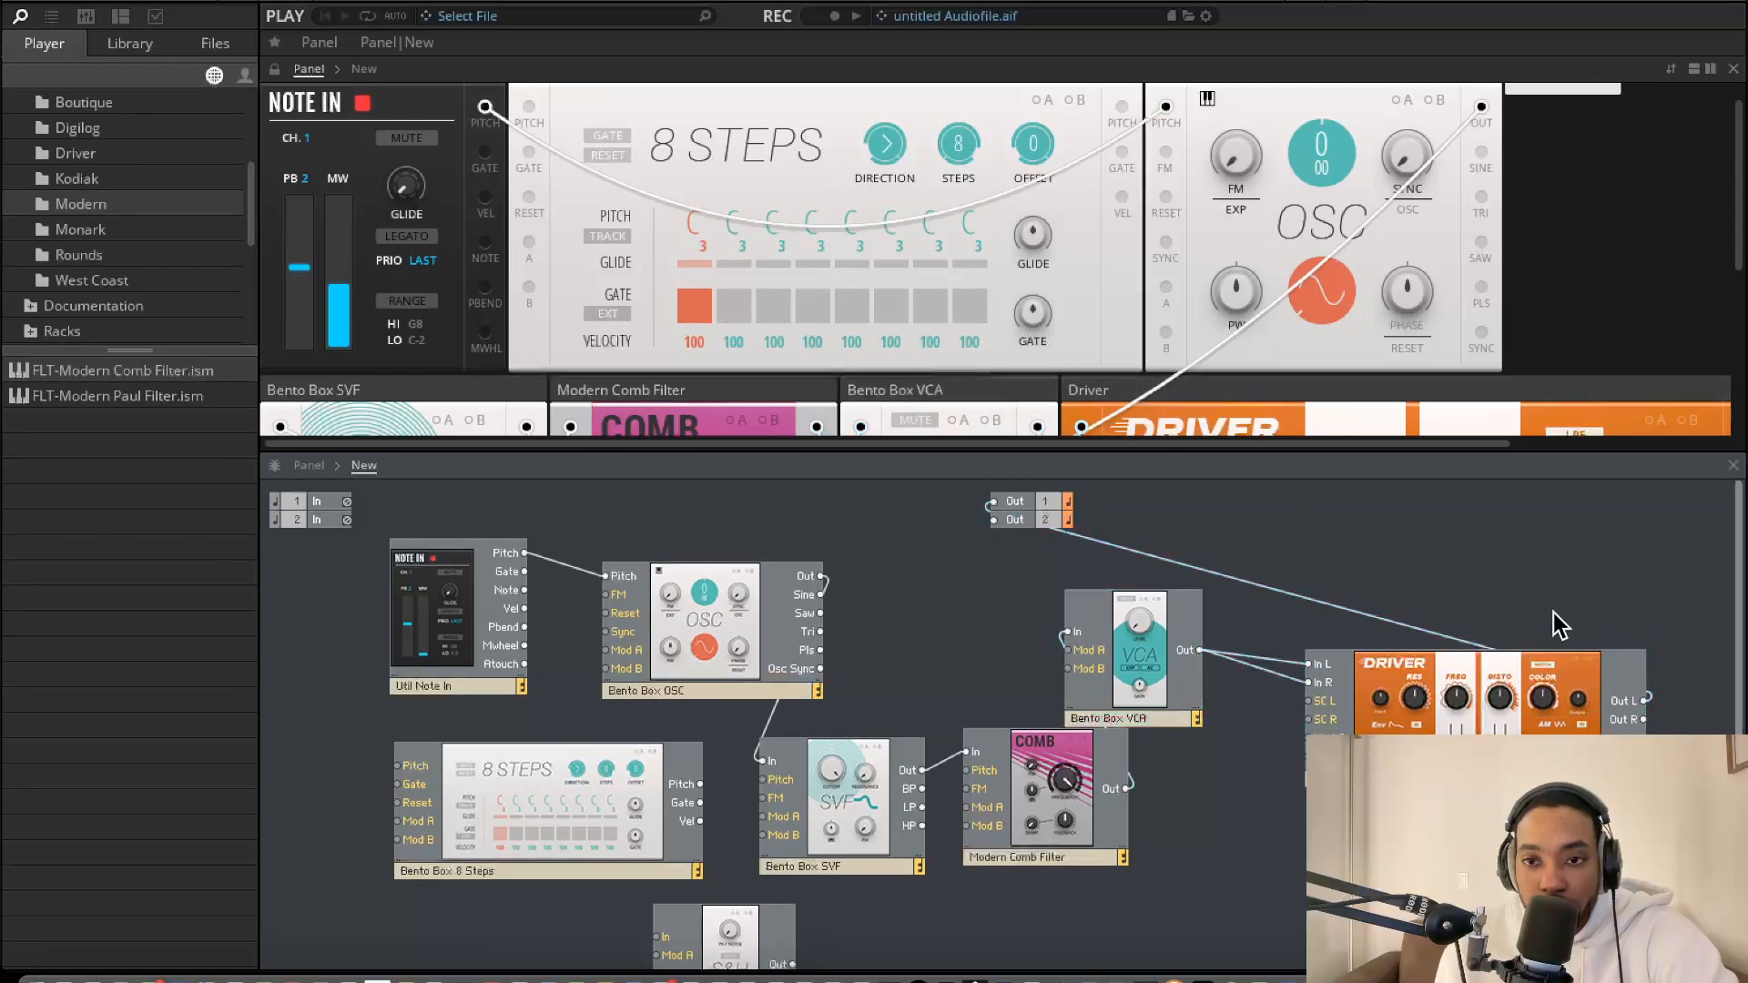
pyautogui.moveTo(1646, 719); pyautogui.dragTo(993, 519)
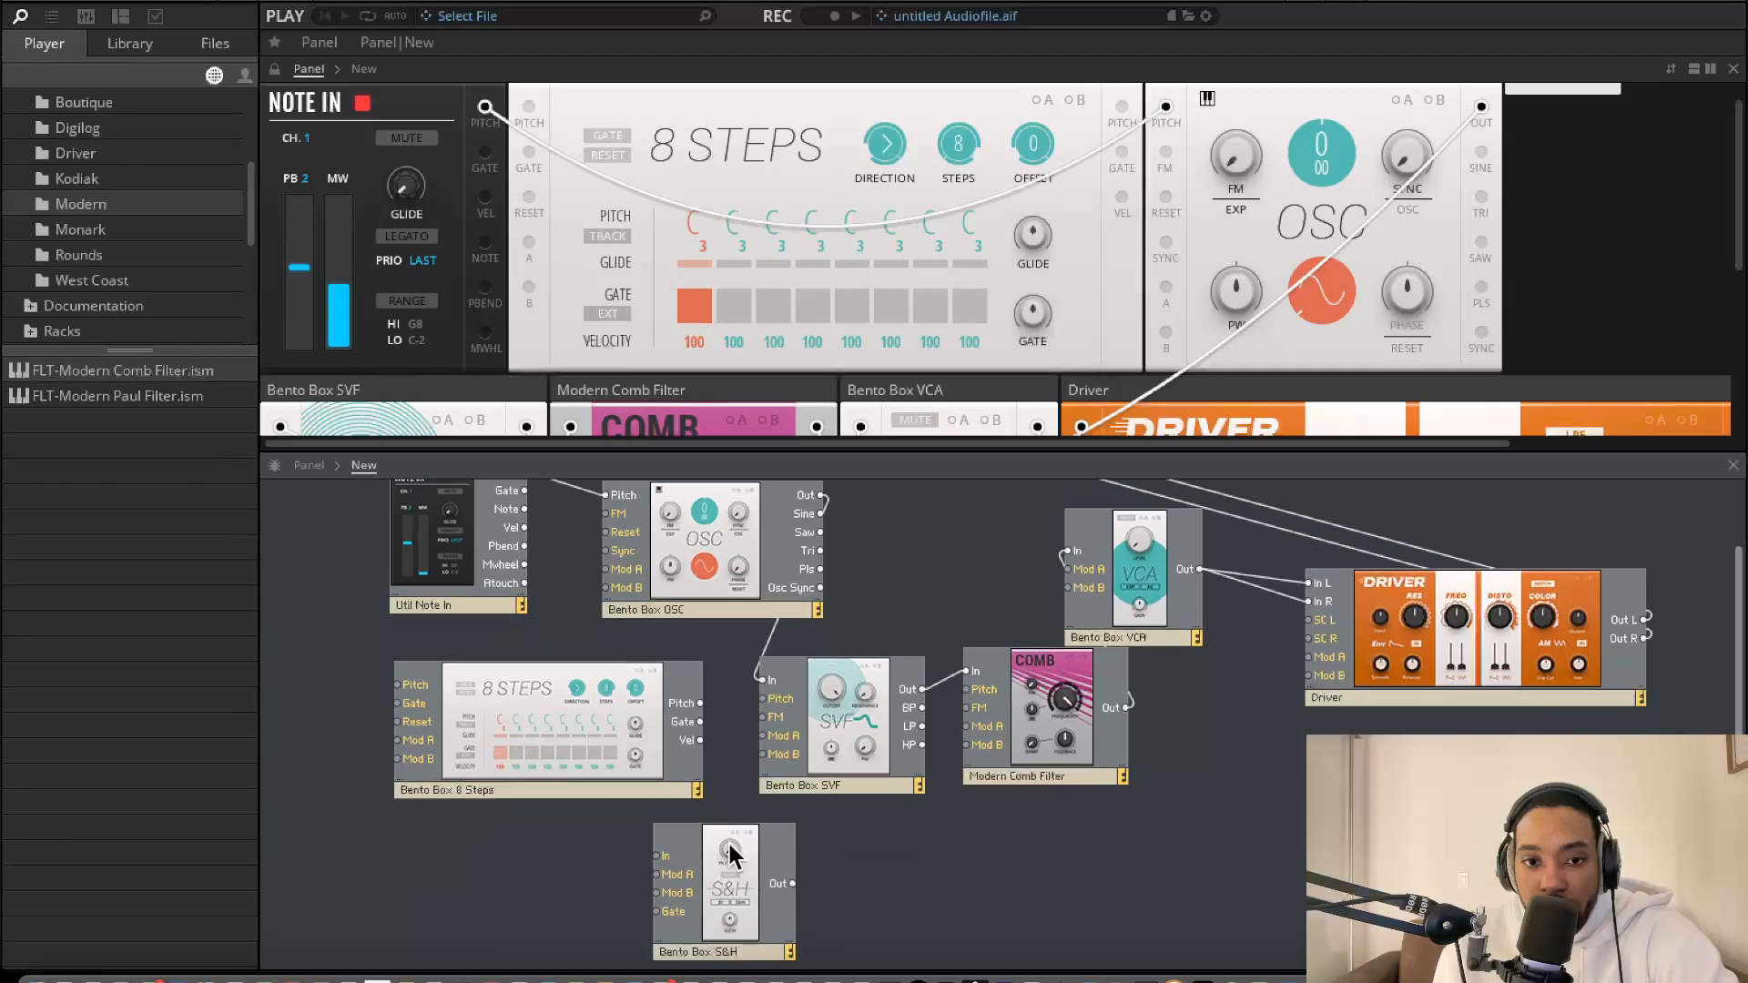
# Insert the 8 Steps sequencer into the pitch connection between Note In and the oscillator, rearranging the blocks to fit
pyautogui.moveTo(729, 856); pyautogui.dragTo(628, 861)
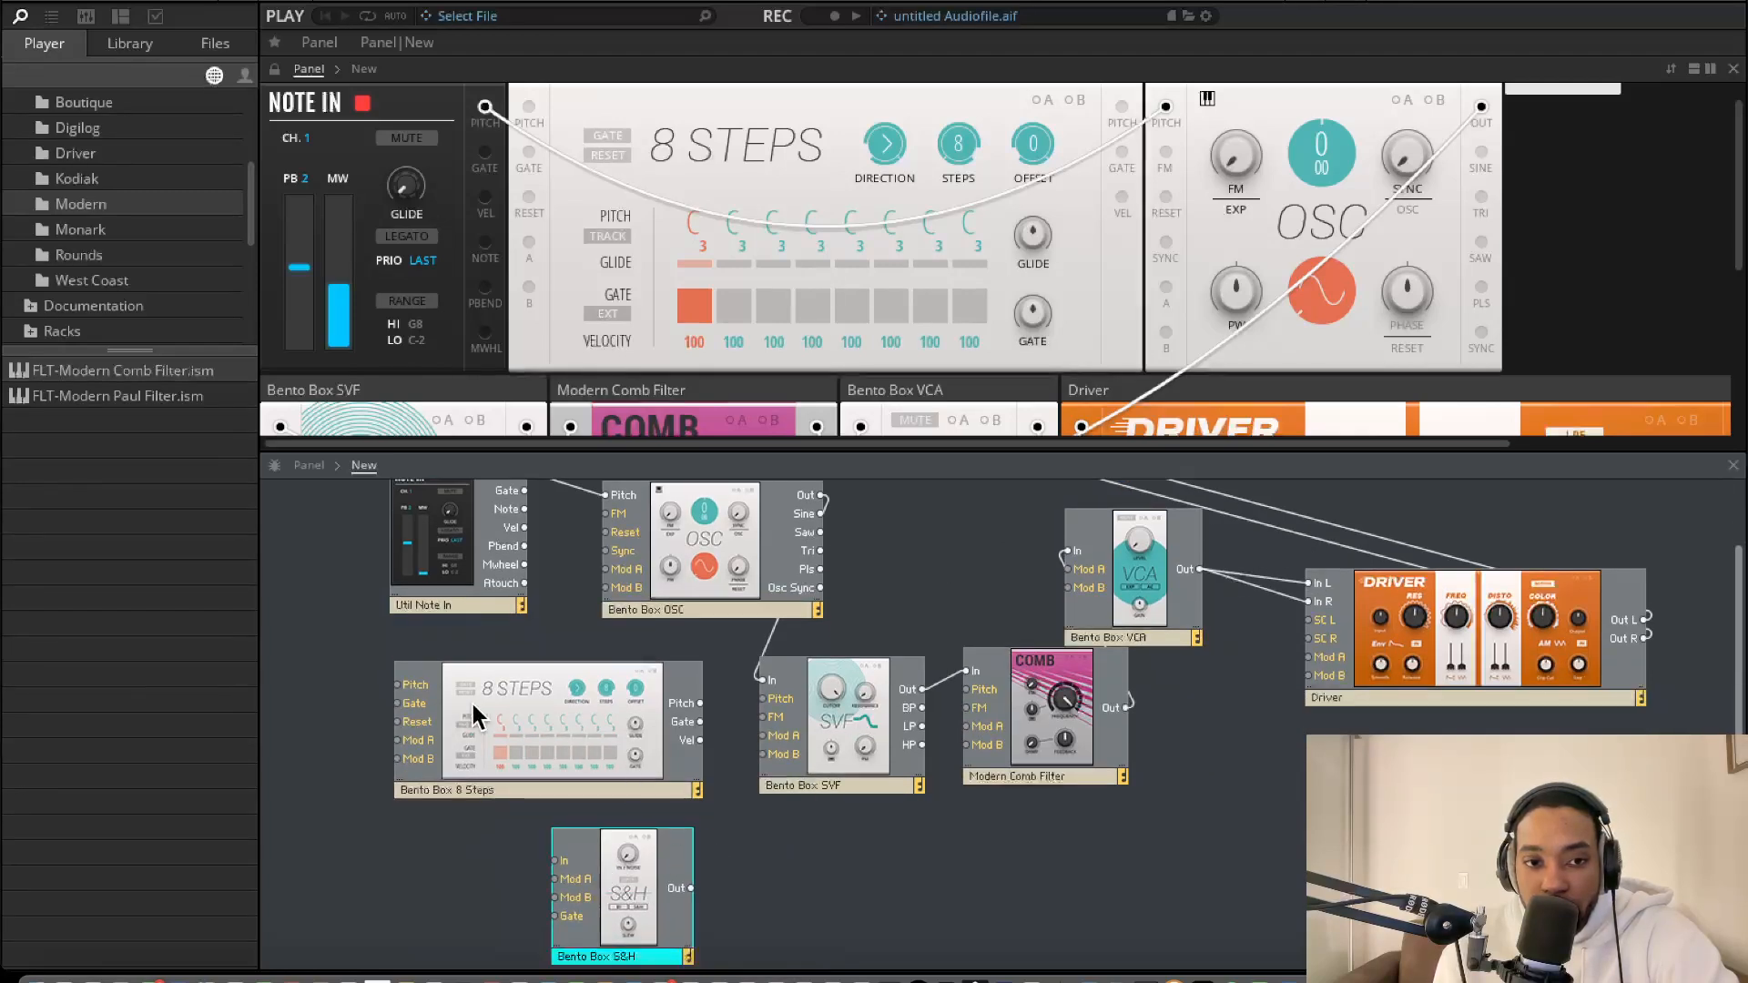
pyautogui.moveTo(398, 761); pyautogui.dragTo(525, 553)
pyautogui.moveTo(735, 542); pyautogui.dragTo(1613, 900)
pyautogui.moveTo(676, 641); pyautogui.dragTo(865, 739)
pyautogui.click(832, 850)
pyautogui.moveTo(697, 781); pyautogui.dragTo(723, 743)
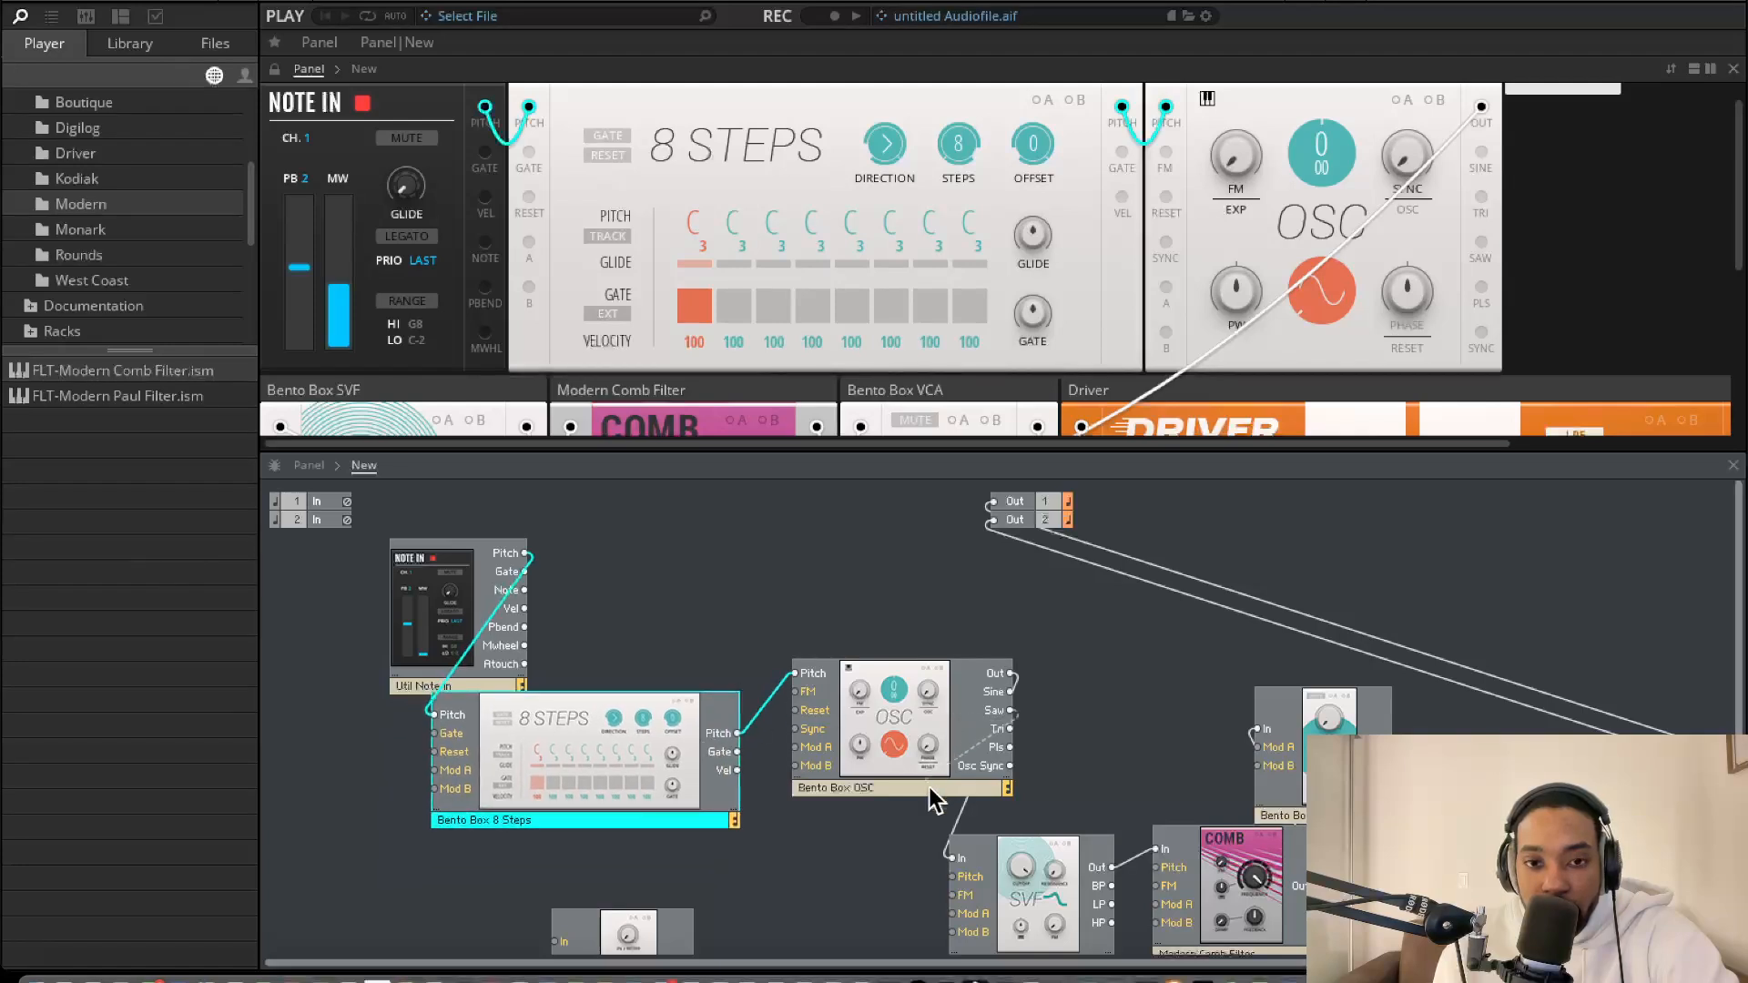
pyautogui.click(924, 742)
pyautogui.scroll(-2, 829, 807)
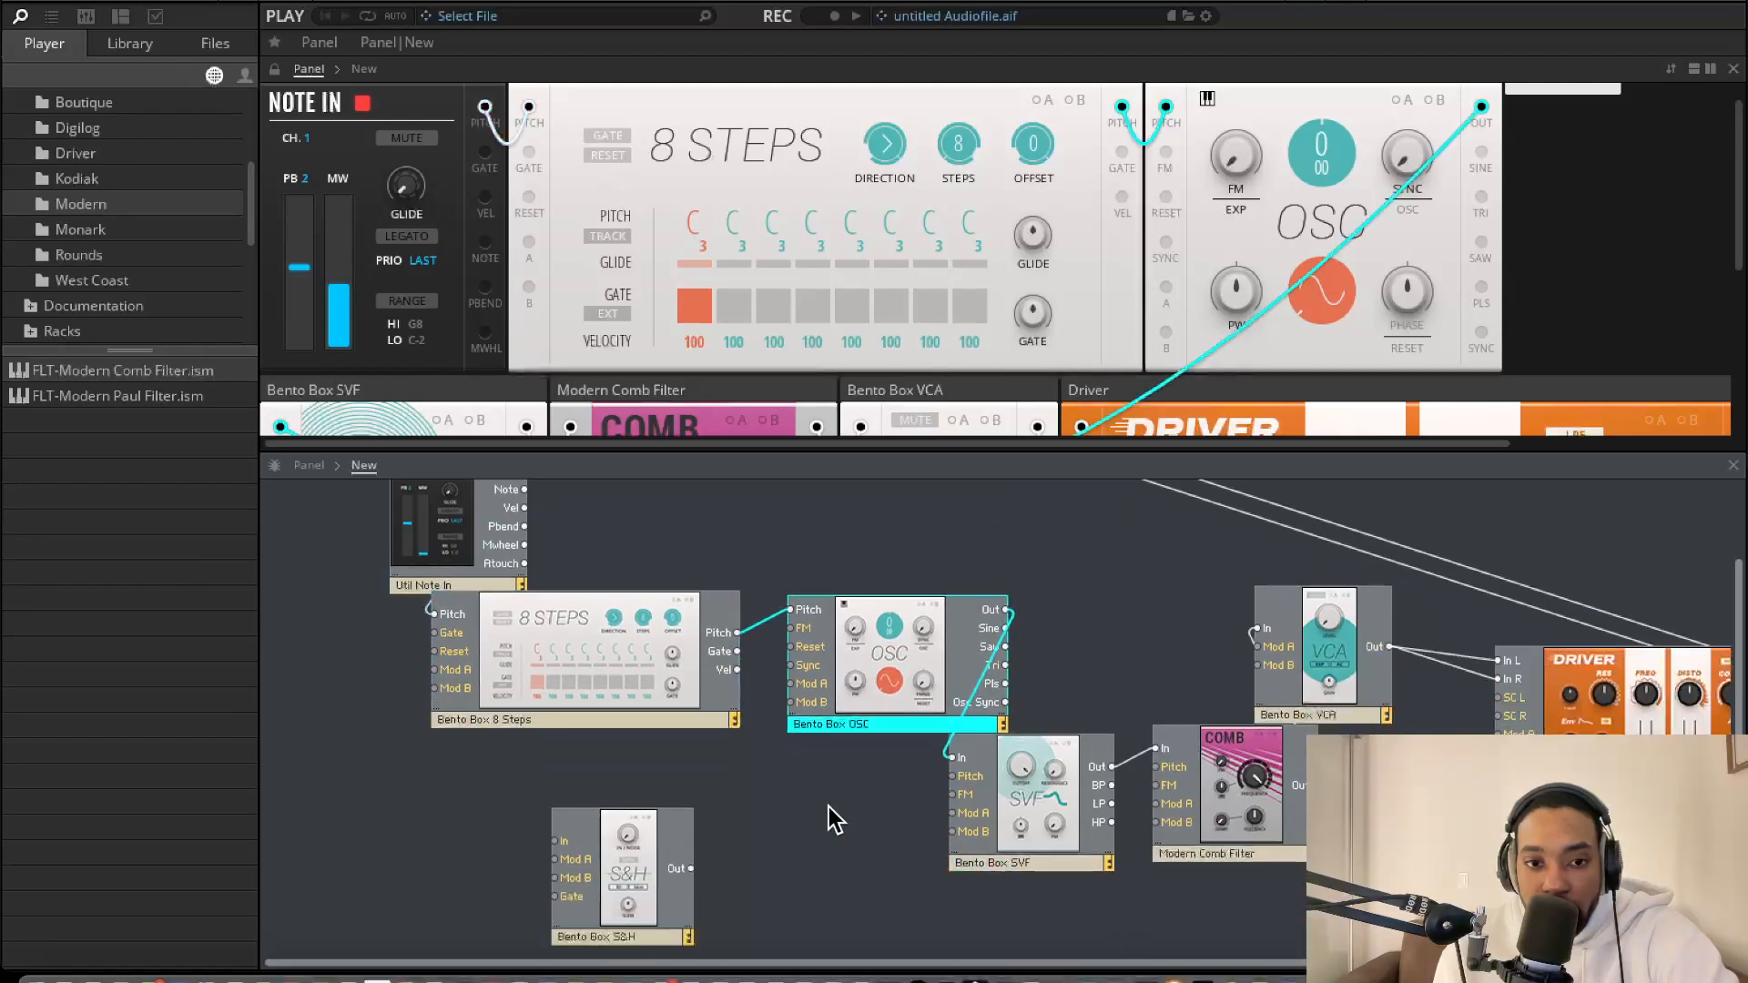
# Route the 8 Steps Gate into the S&H's In and the S&H's Out to the oscillator's Mod A, and activate the oscillator's A modulation view
pyautogui.moveTo(639, 876); pyautogui.dragTo(738, 651)
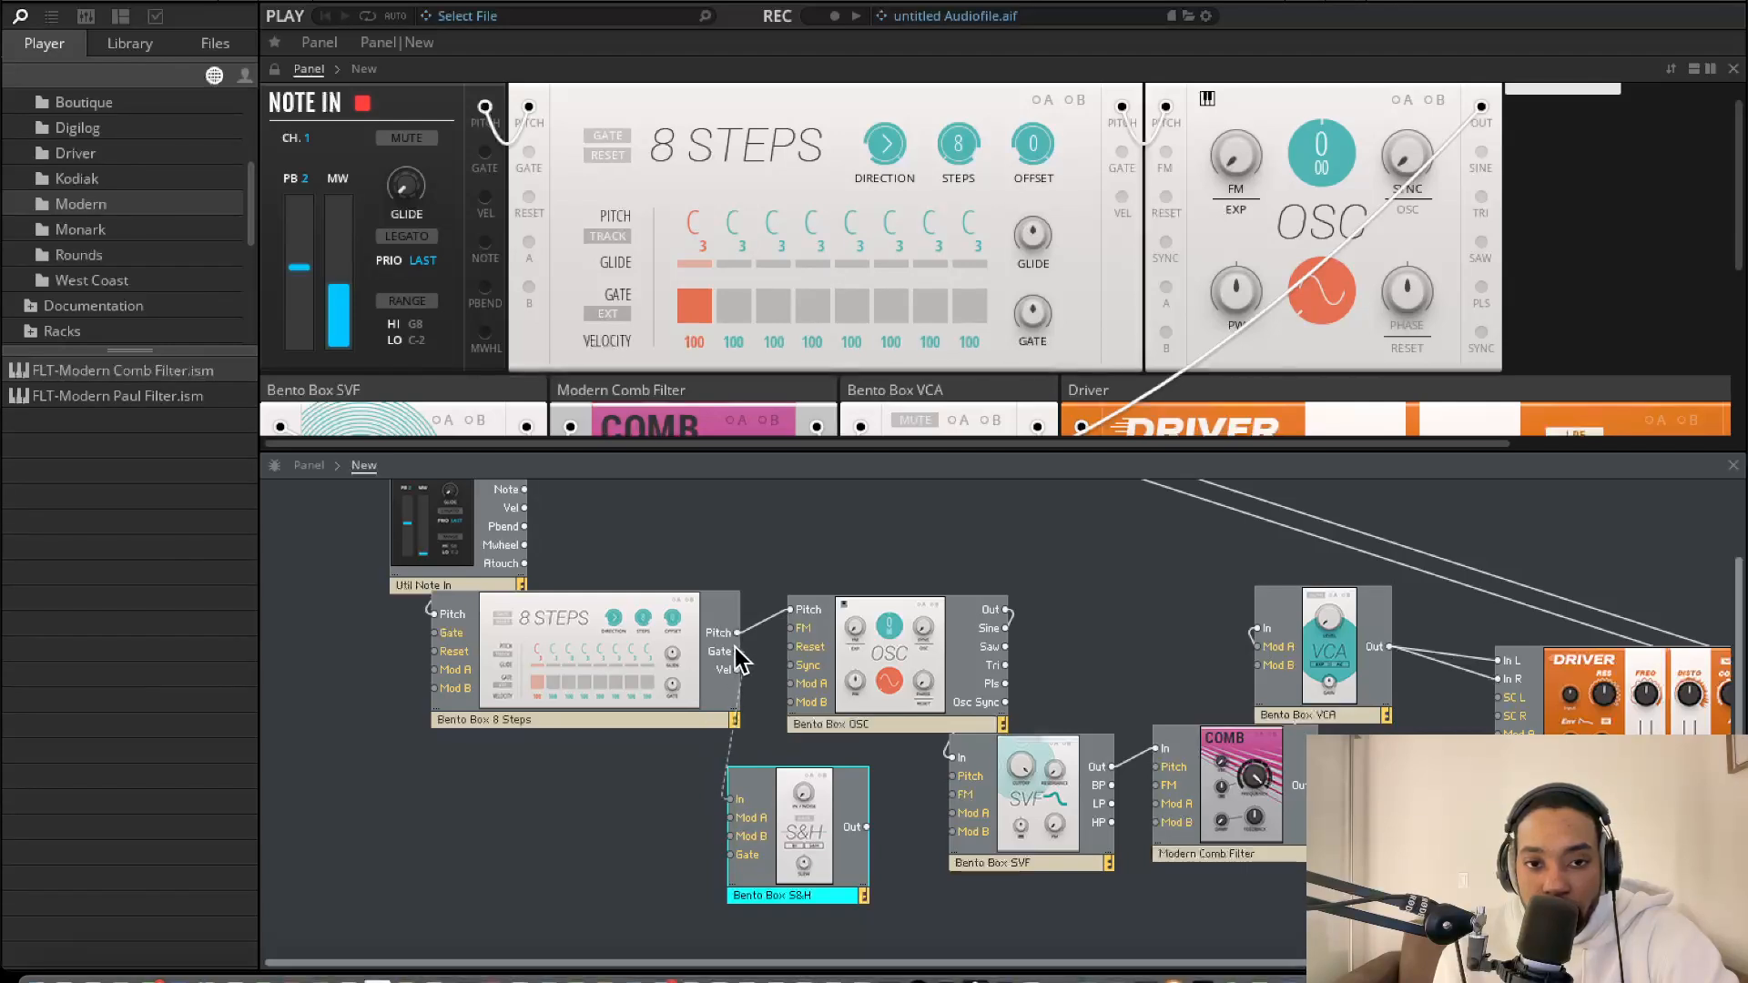
pyautogui.moveTo(801, 824); pyautogui.dragTo(815, 691)
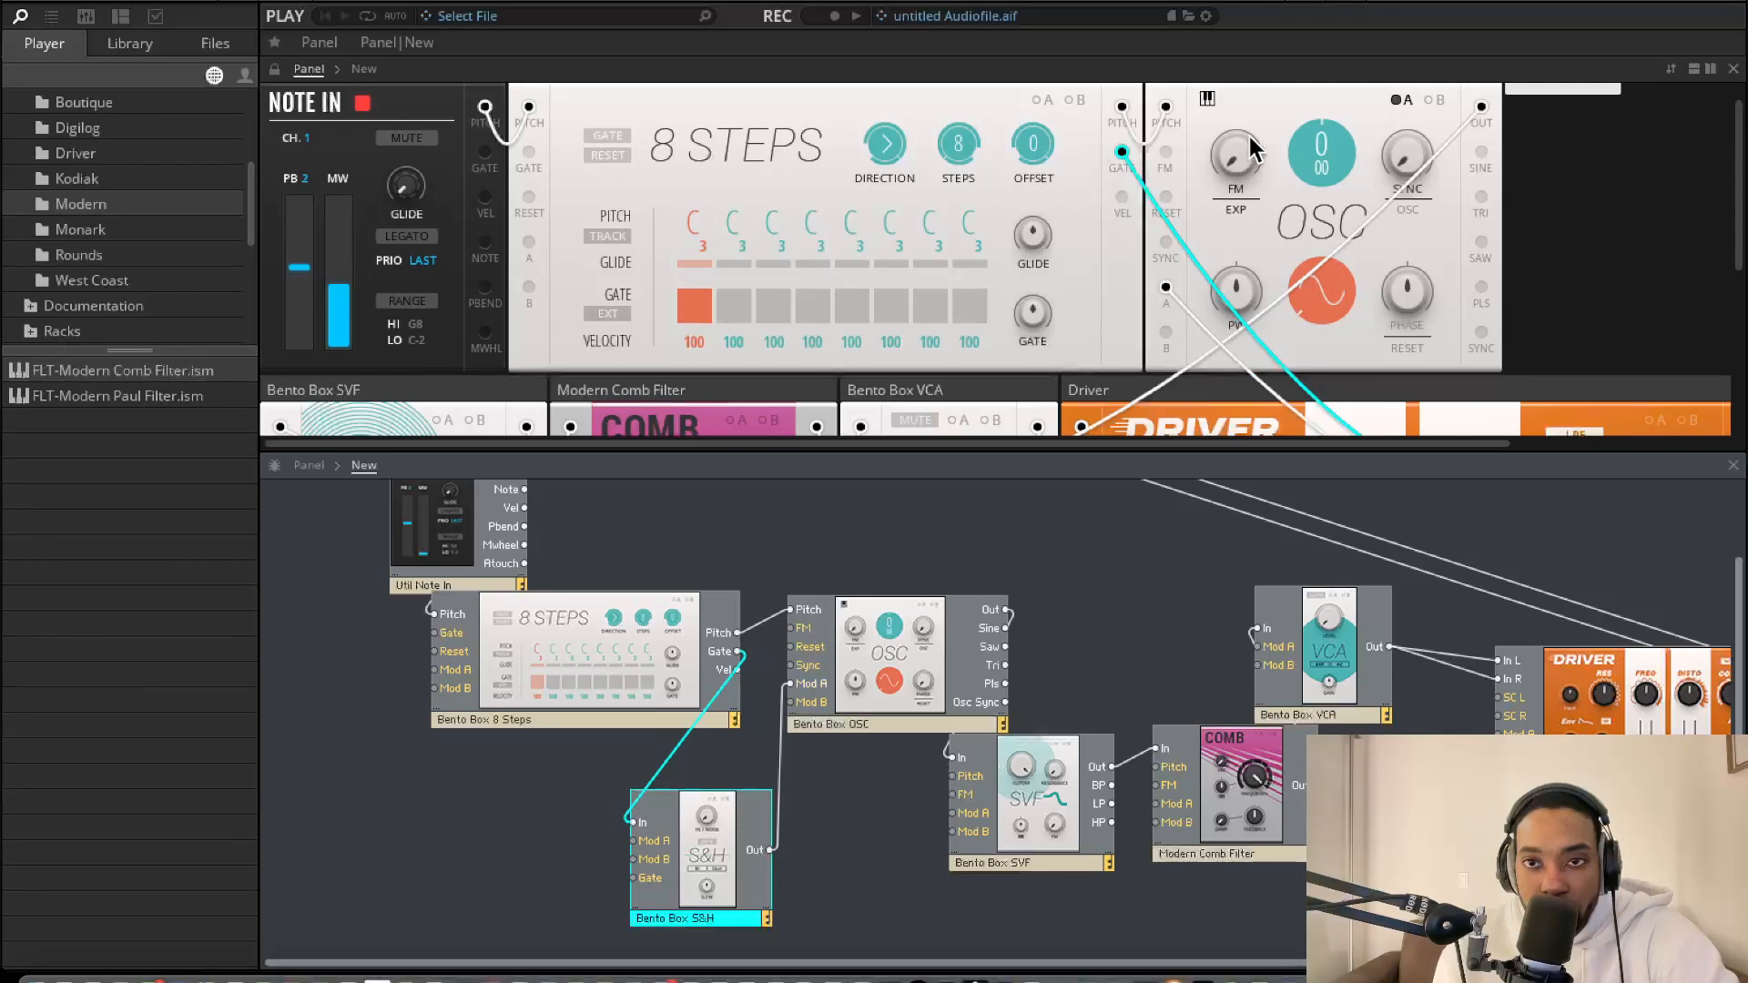
pyautogui.click(1392, 102)
pyautogui.click(1399, 101)
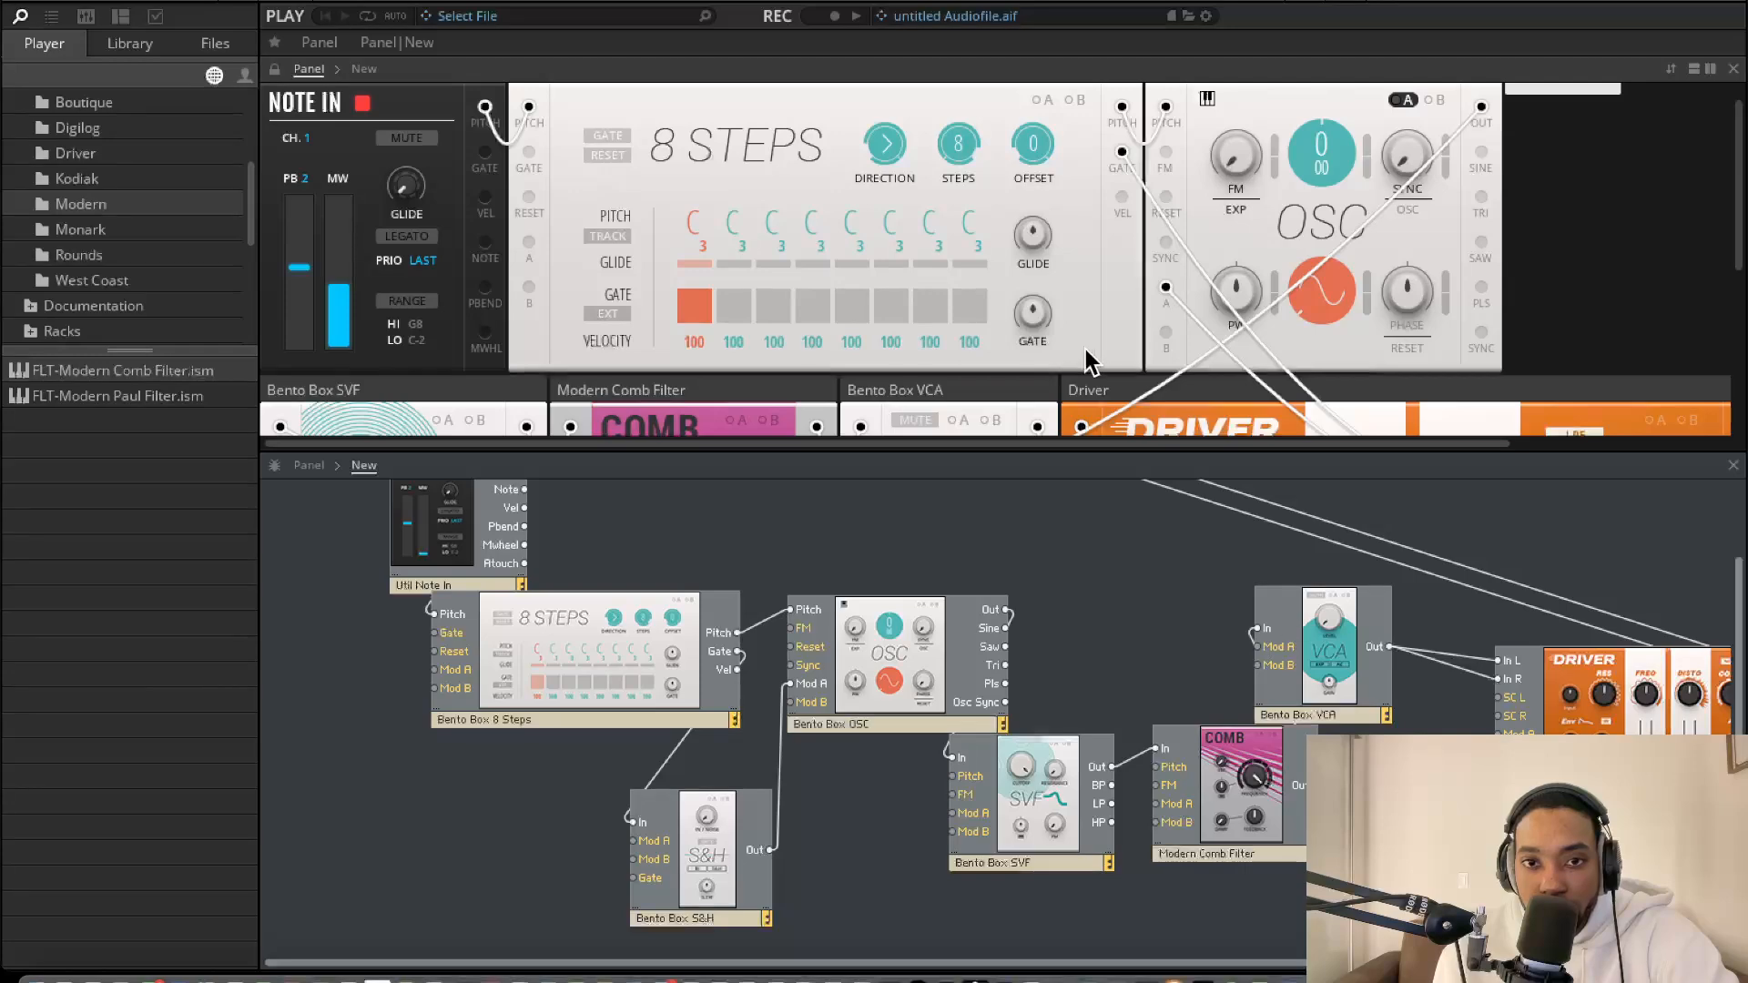
pyautogui.scroll(-3, 902, 261)
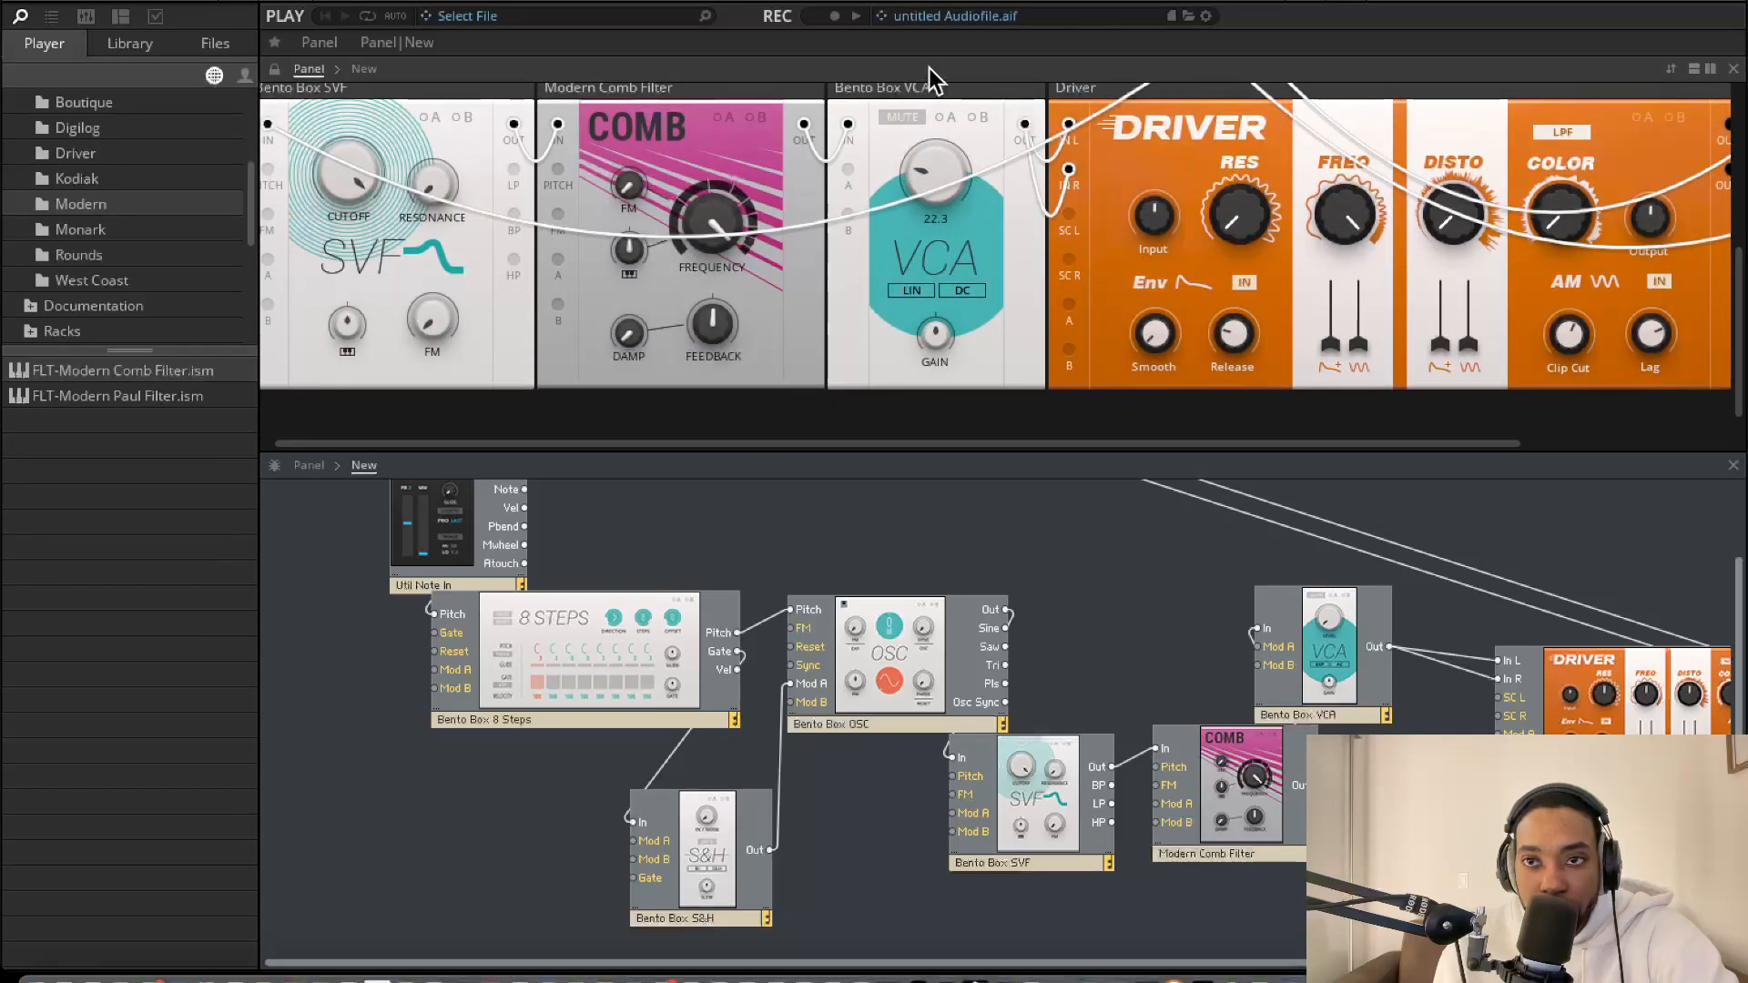
# Switch on the gates of steps 3 and 4 in the 8 Steps sequencer
pyautogui.scroll(3, 1005, 582)
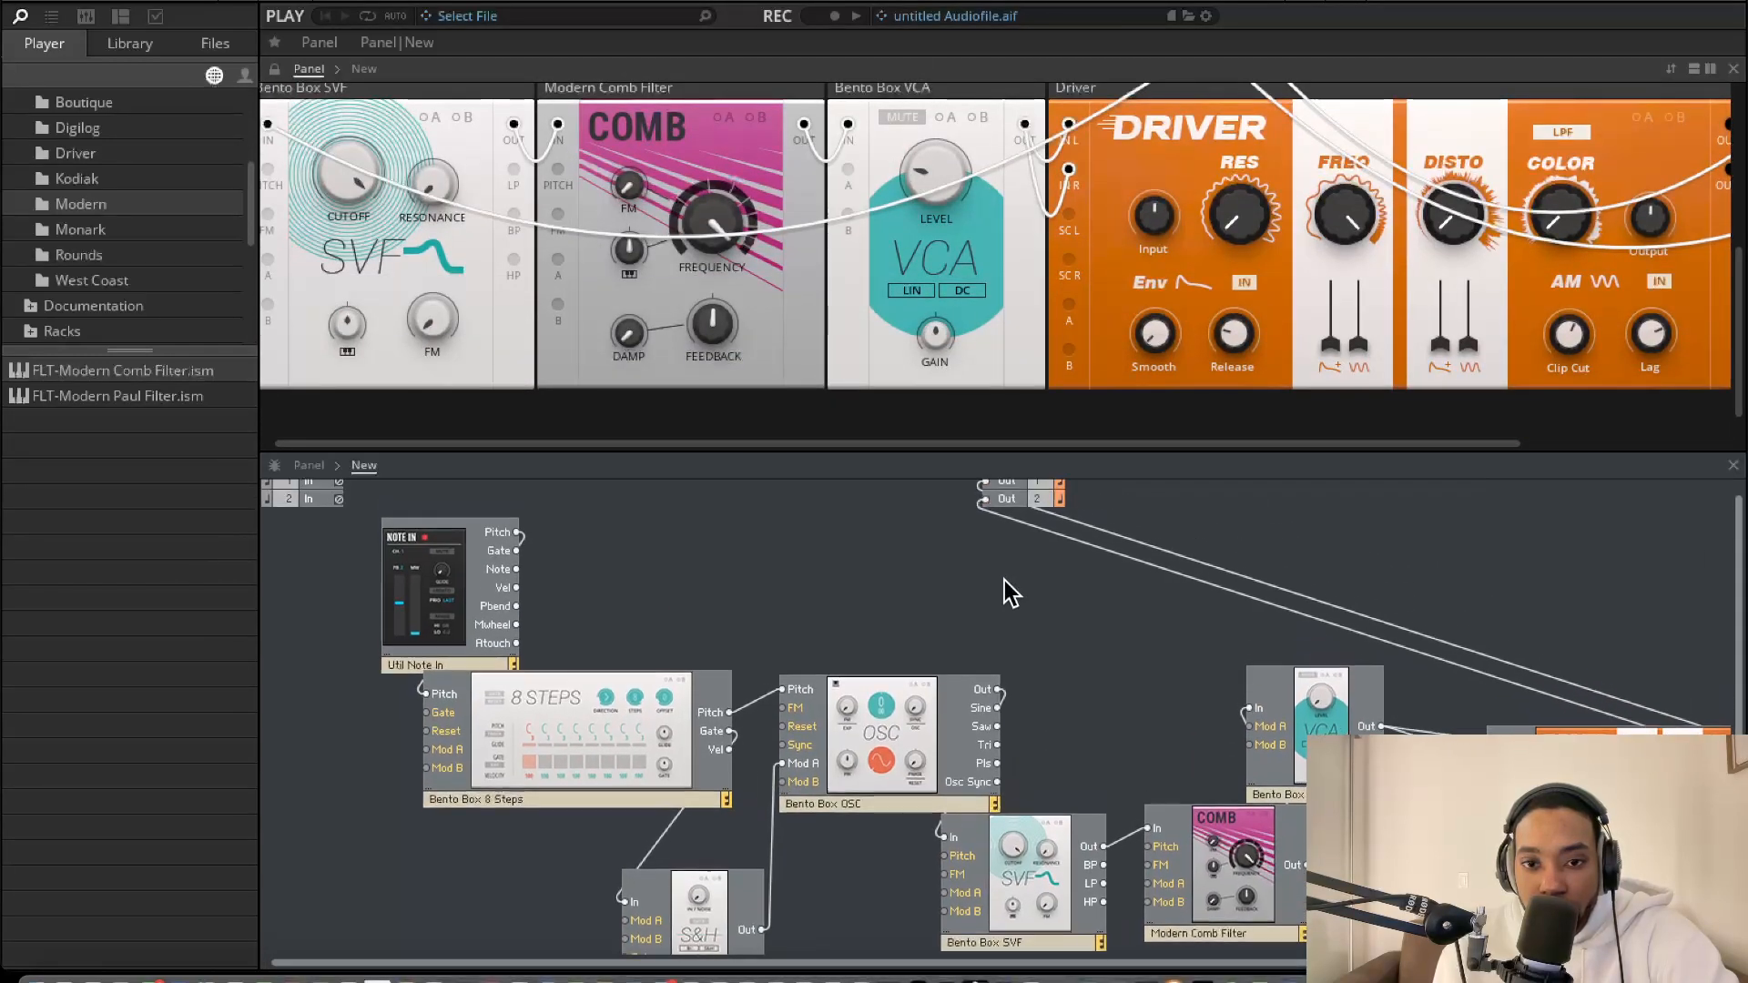
pyautogui.scroll(3, 719, 242)
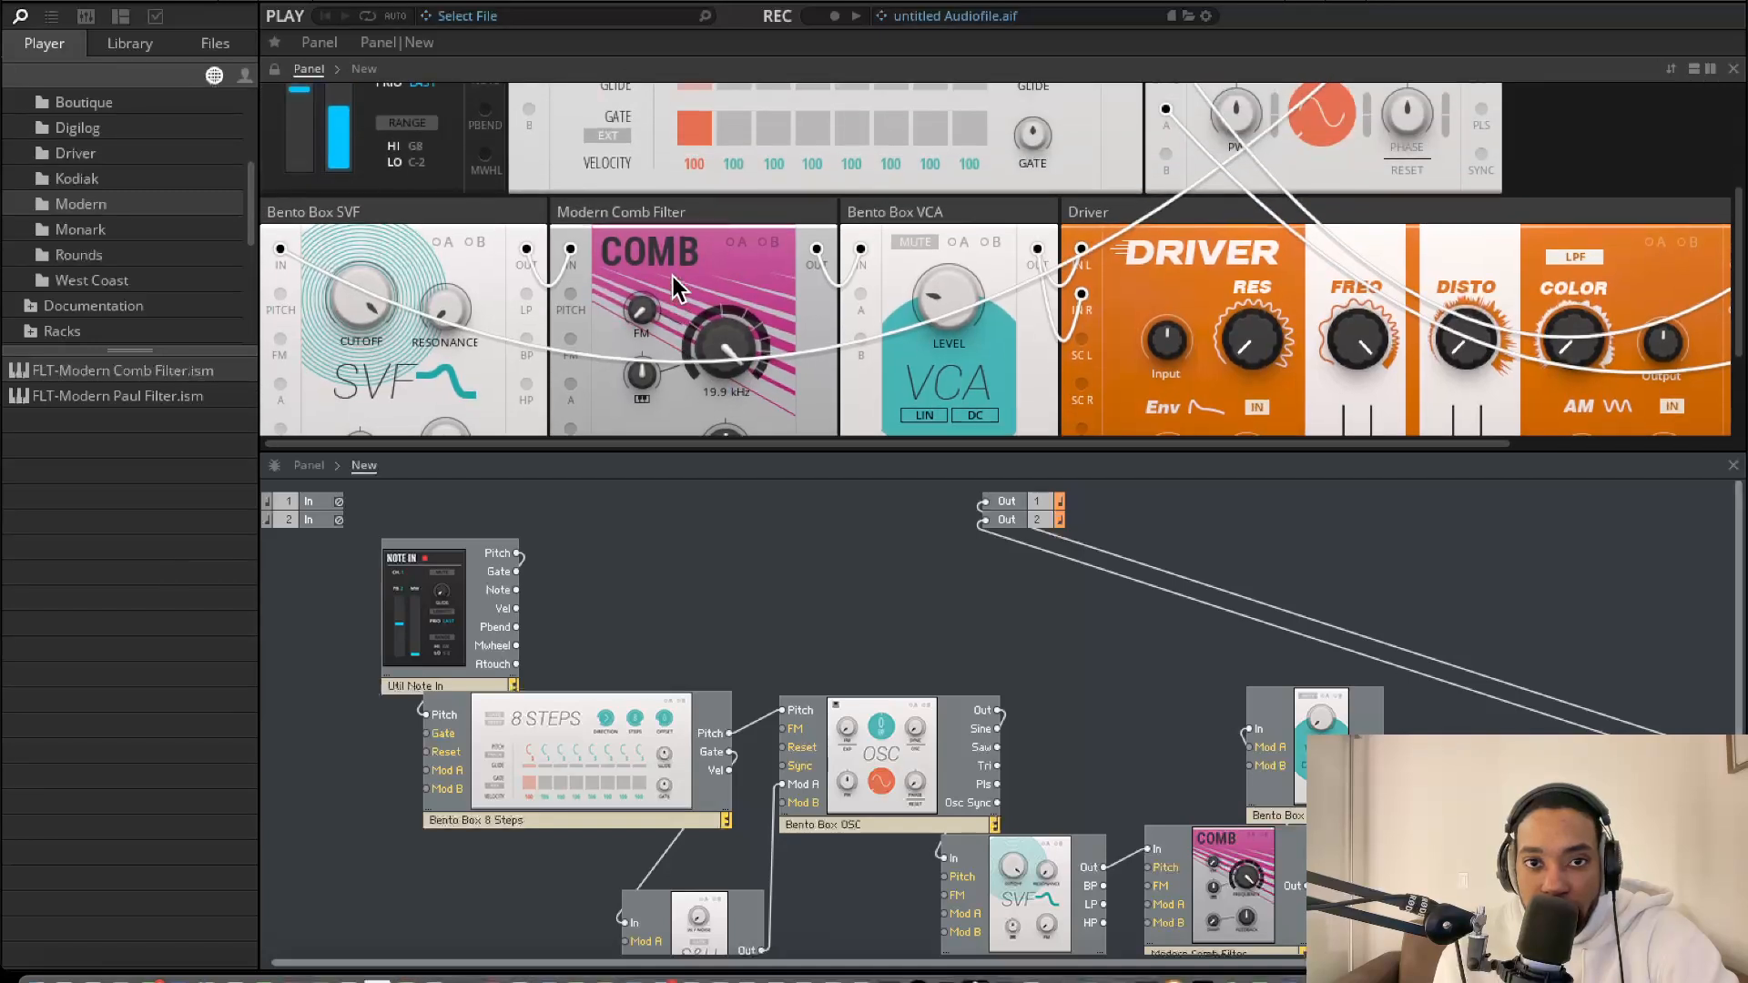
pyautogui.click(624, 267)
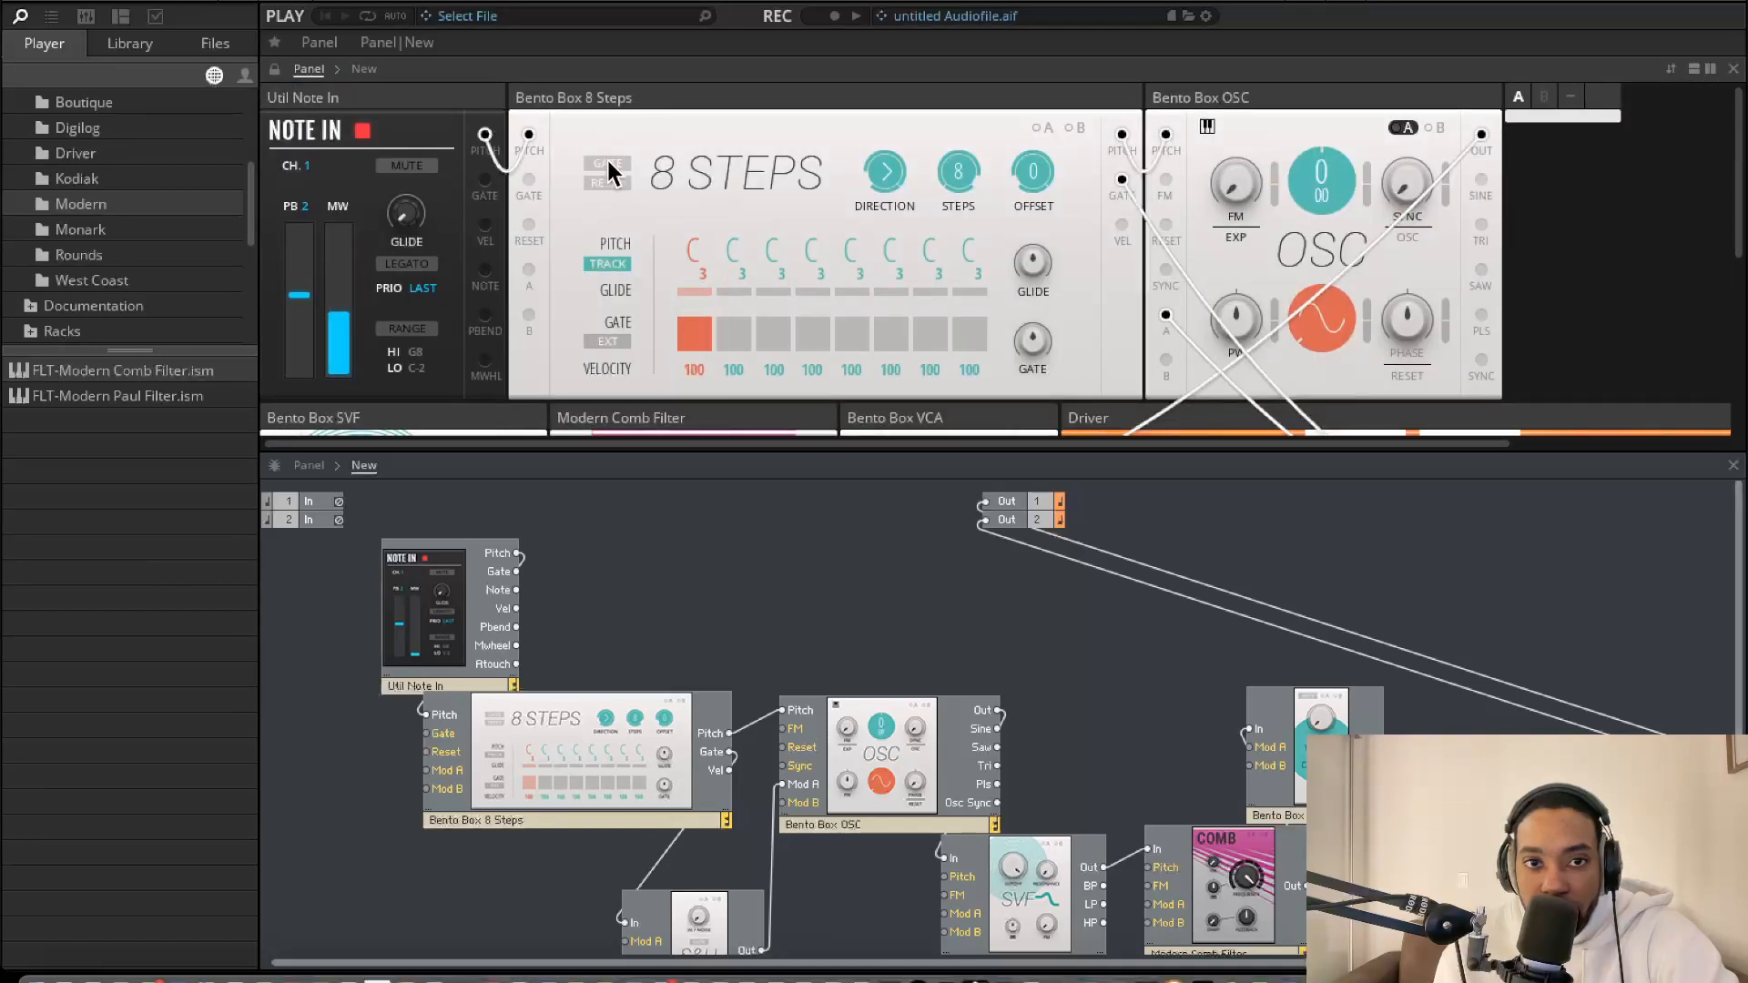
pyautogui.click(773, 334)
pyautogui.click(812, 335)
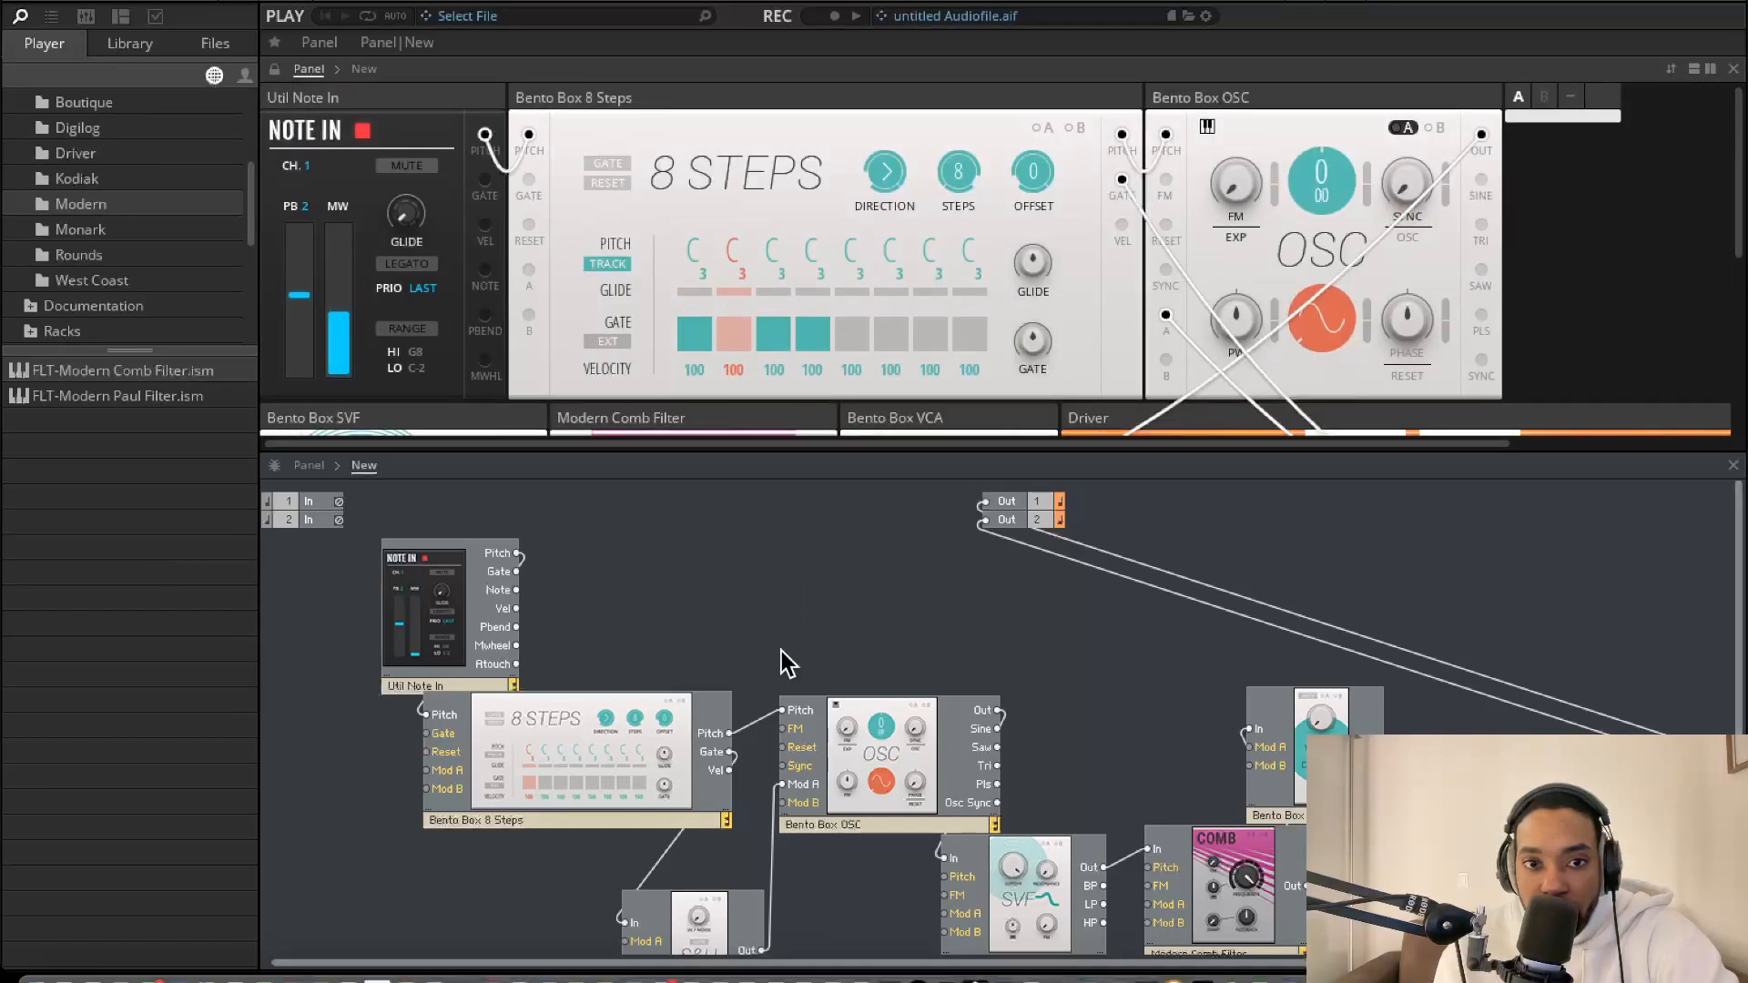
# Add a Util Clock block and connect its Gate and Play outputs to the 8 Steps Gate and Reset inputs
pyautogui.scroll(-1, 728, 637)
pyautogui.scroll(-3, 91, 155)
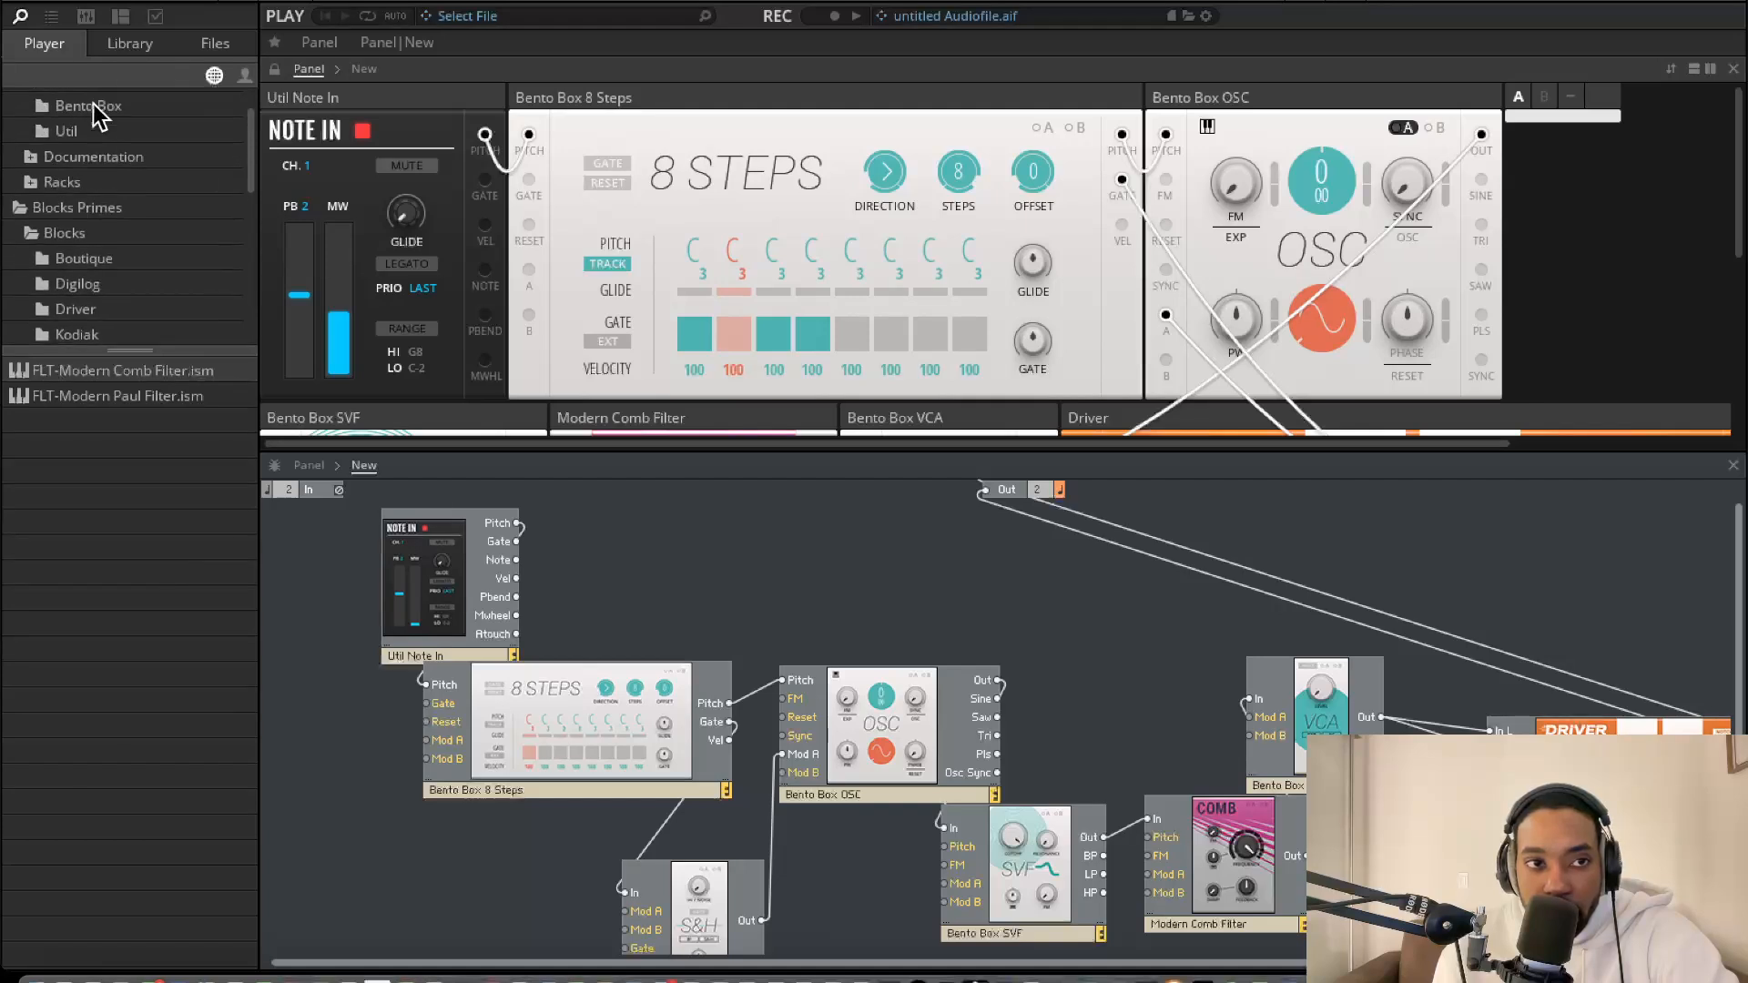
pyautogui.scroll(1, 95, 114)
pyautogui.scroll(1, 105, 129)
pyautogui.click(102, 151)
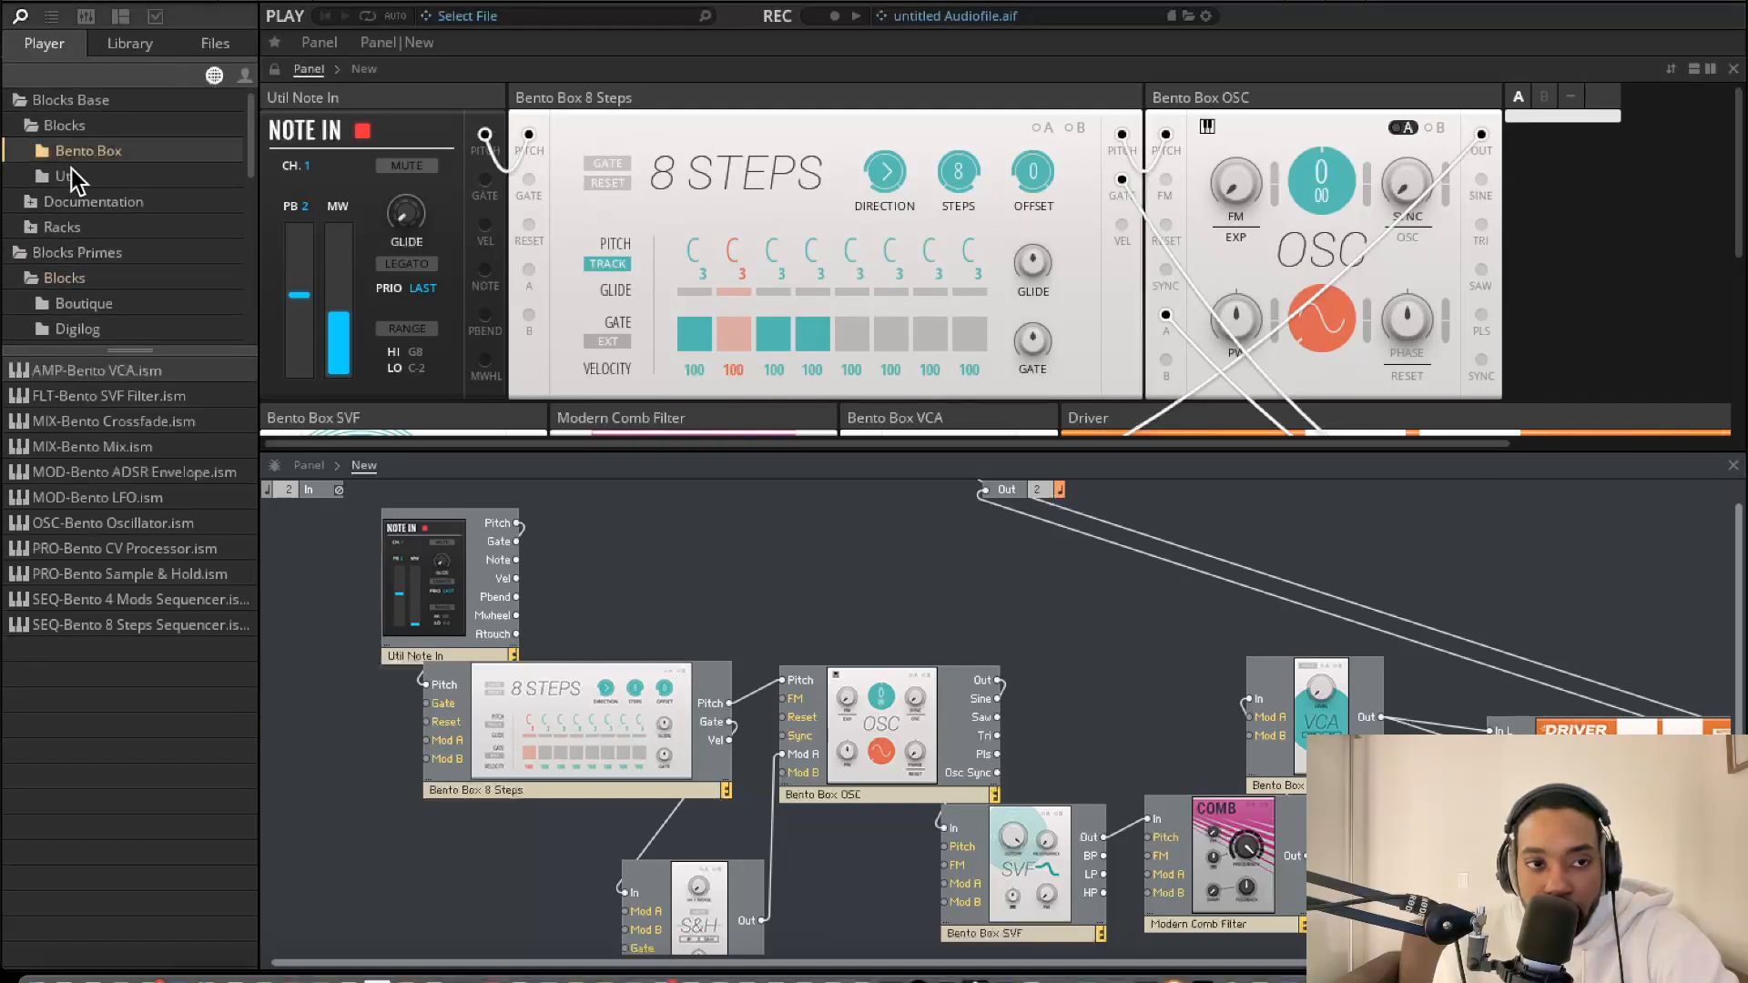
pyautogui.click(69, 177)
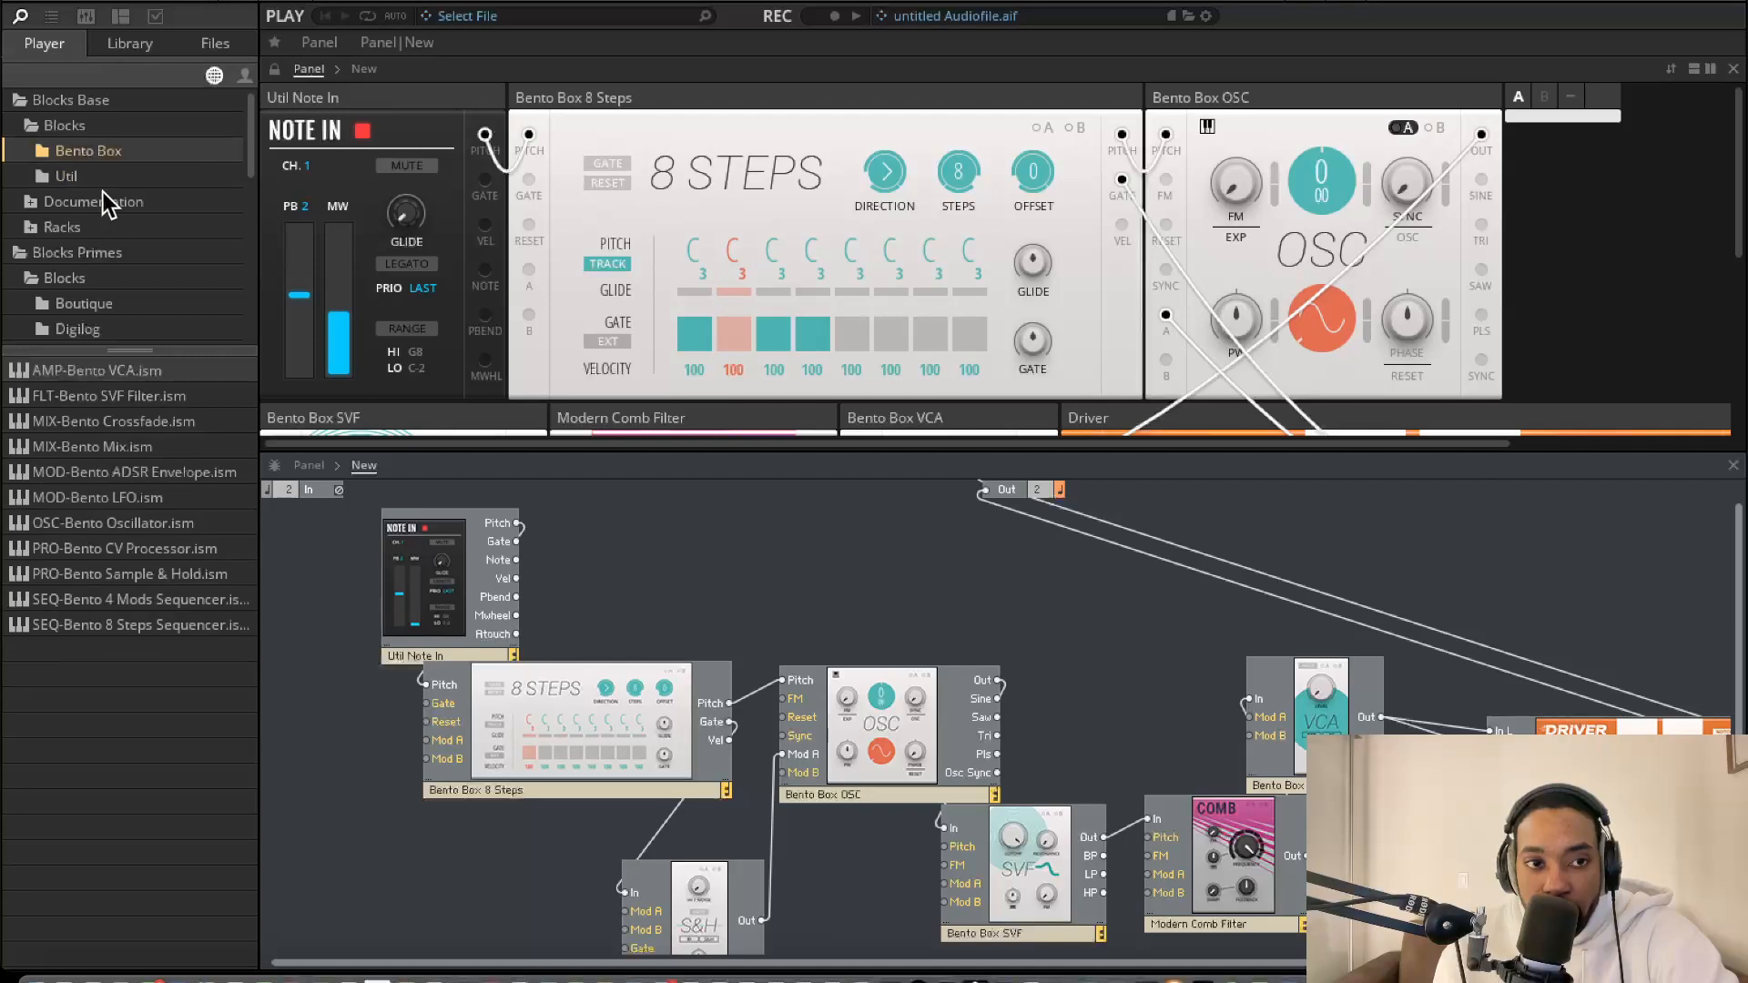
pyautogui.moveTo(139, 475); pyautogui.dragTo(425, 625)
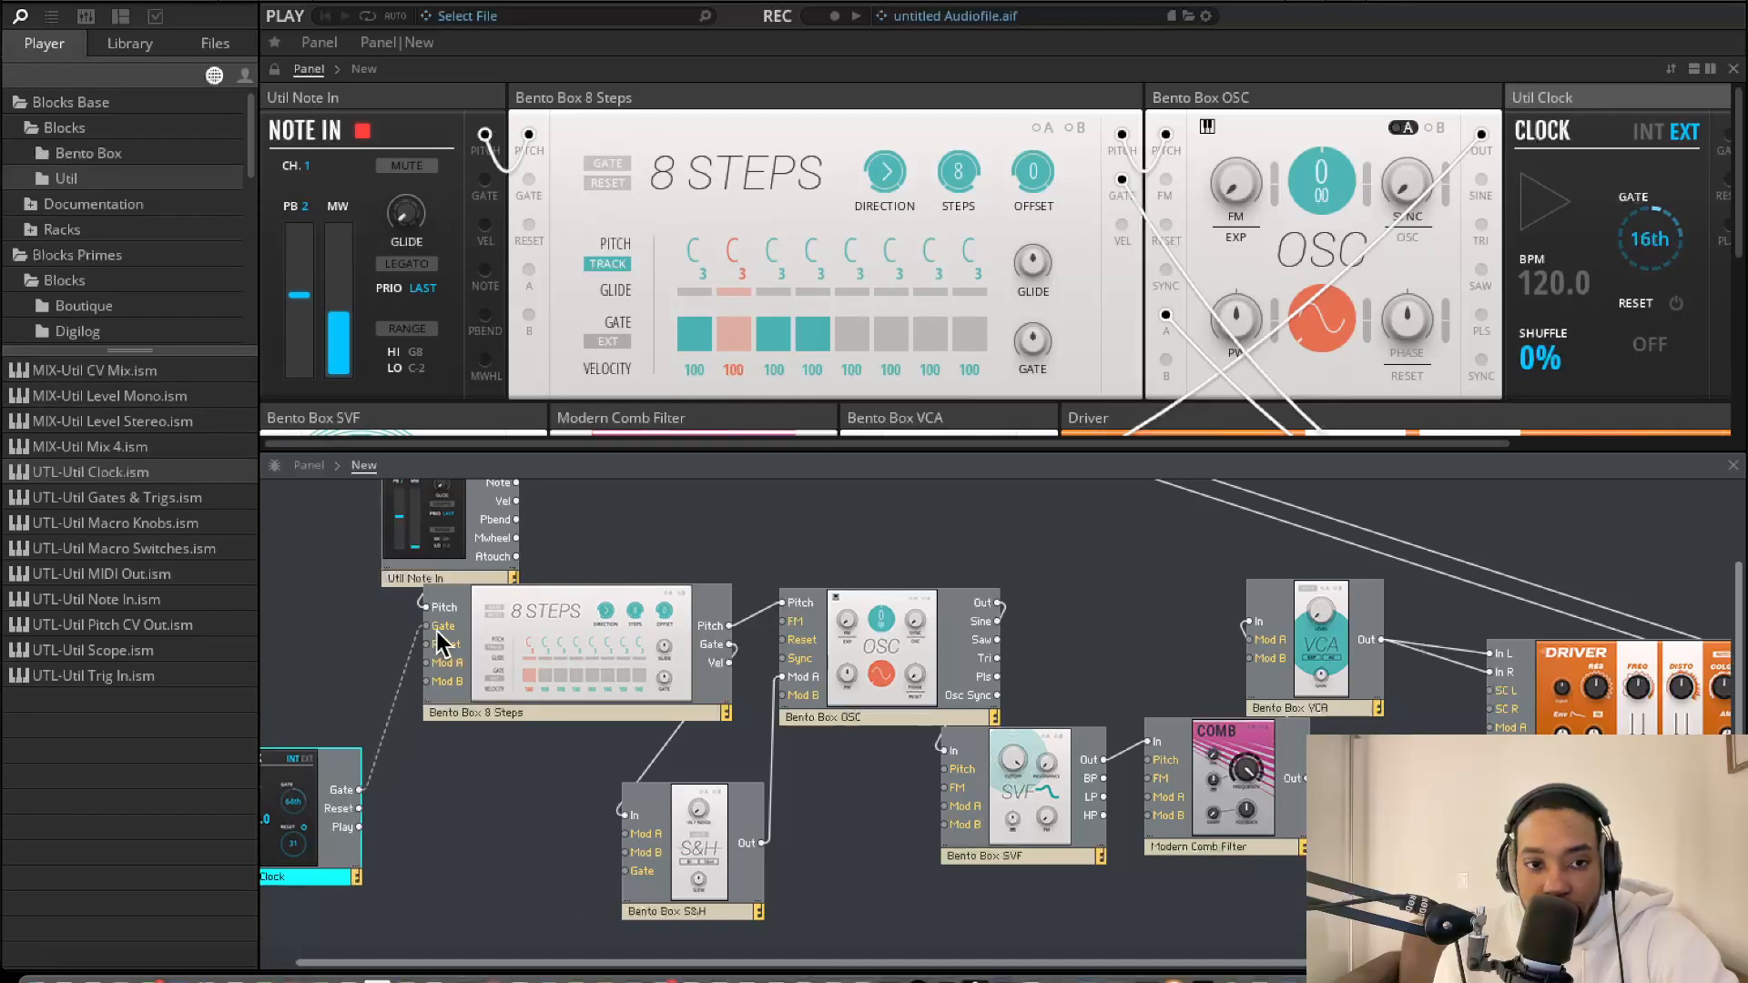
pyautogui.moveTo(360, 808); pyautogui.dragTo(466, 641)
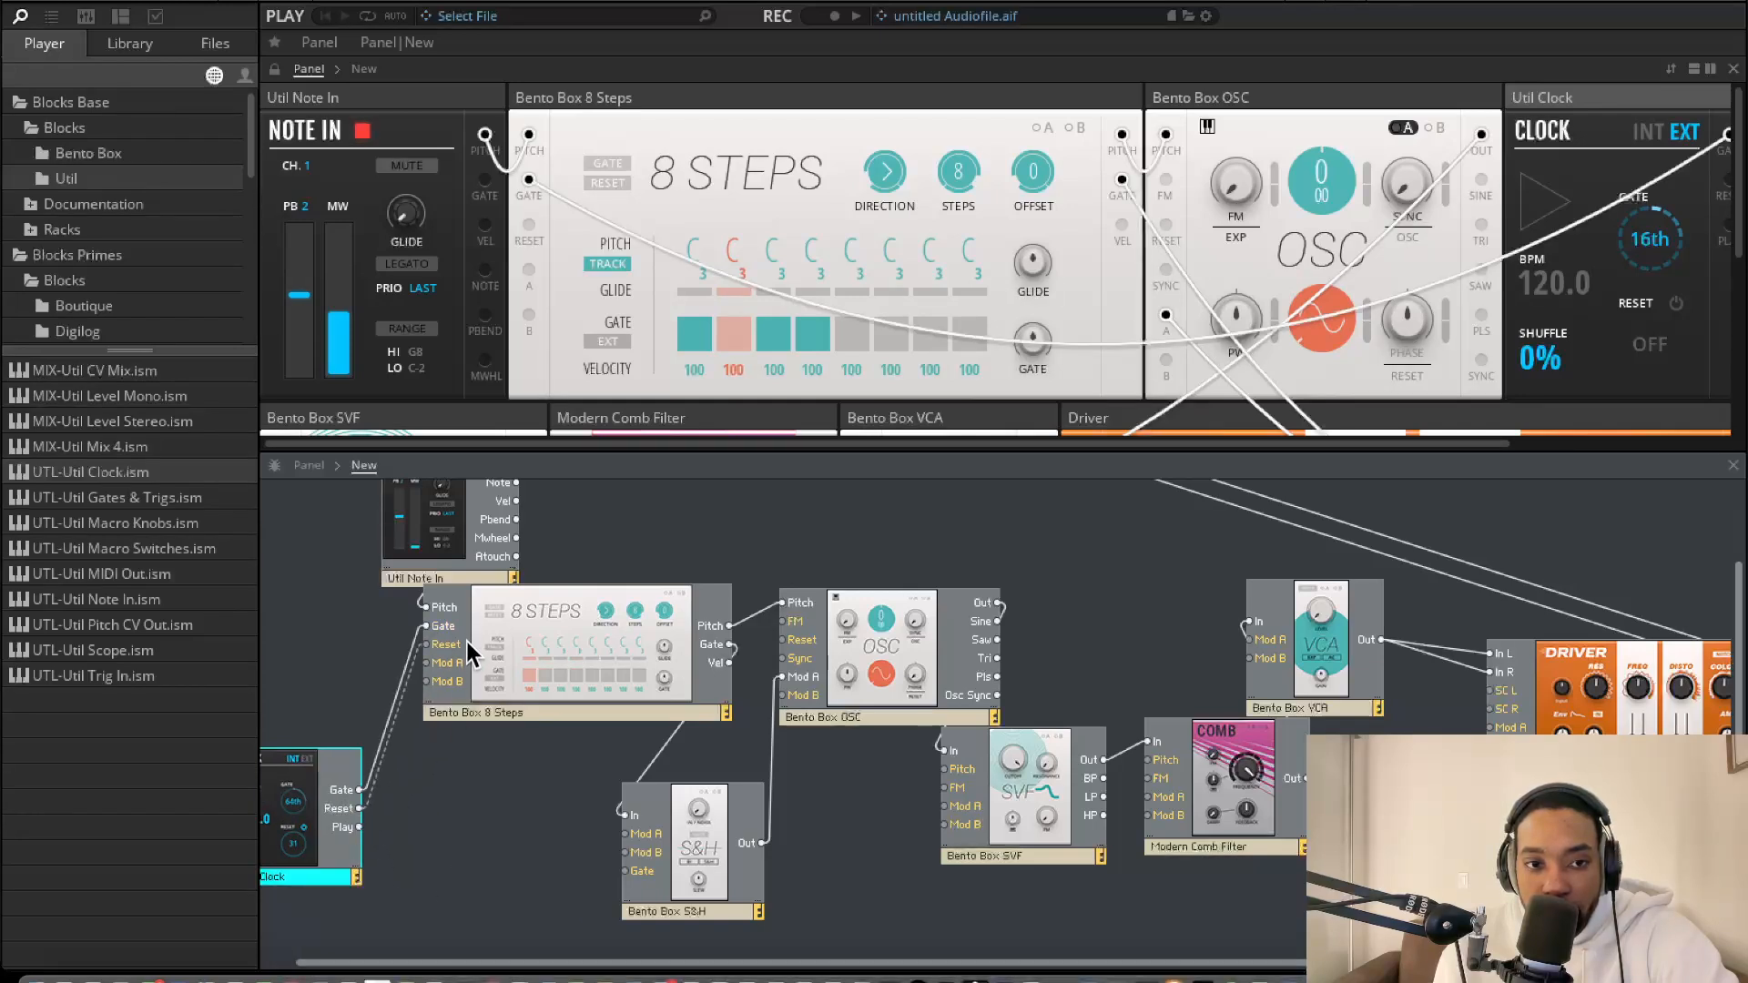
pyautogui.moveTo(360, 827); pyautogui.dragTo(424, 681)
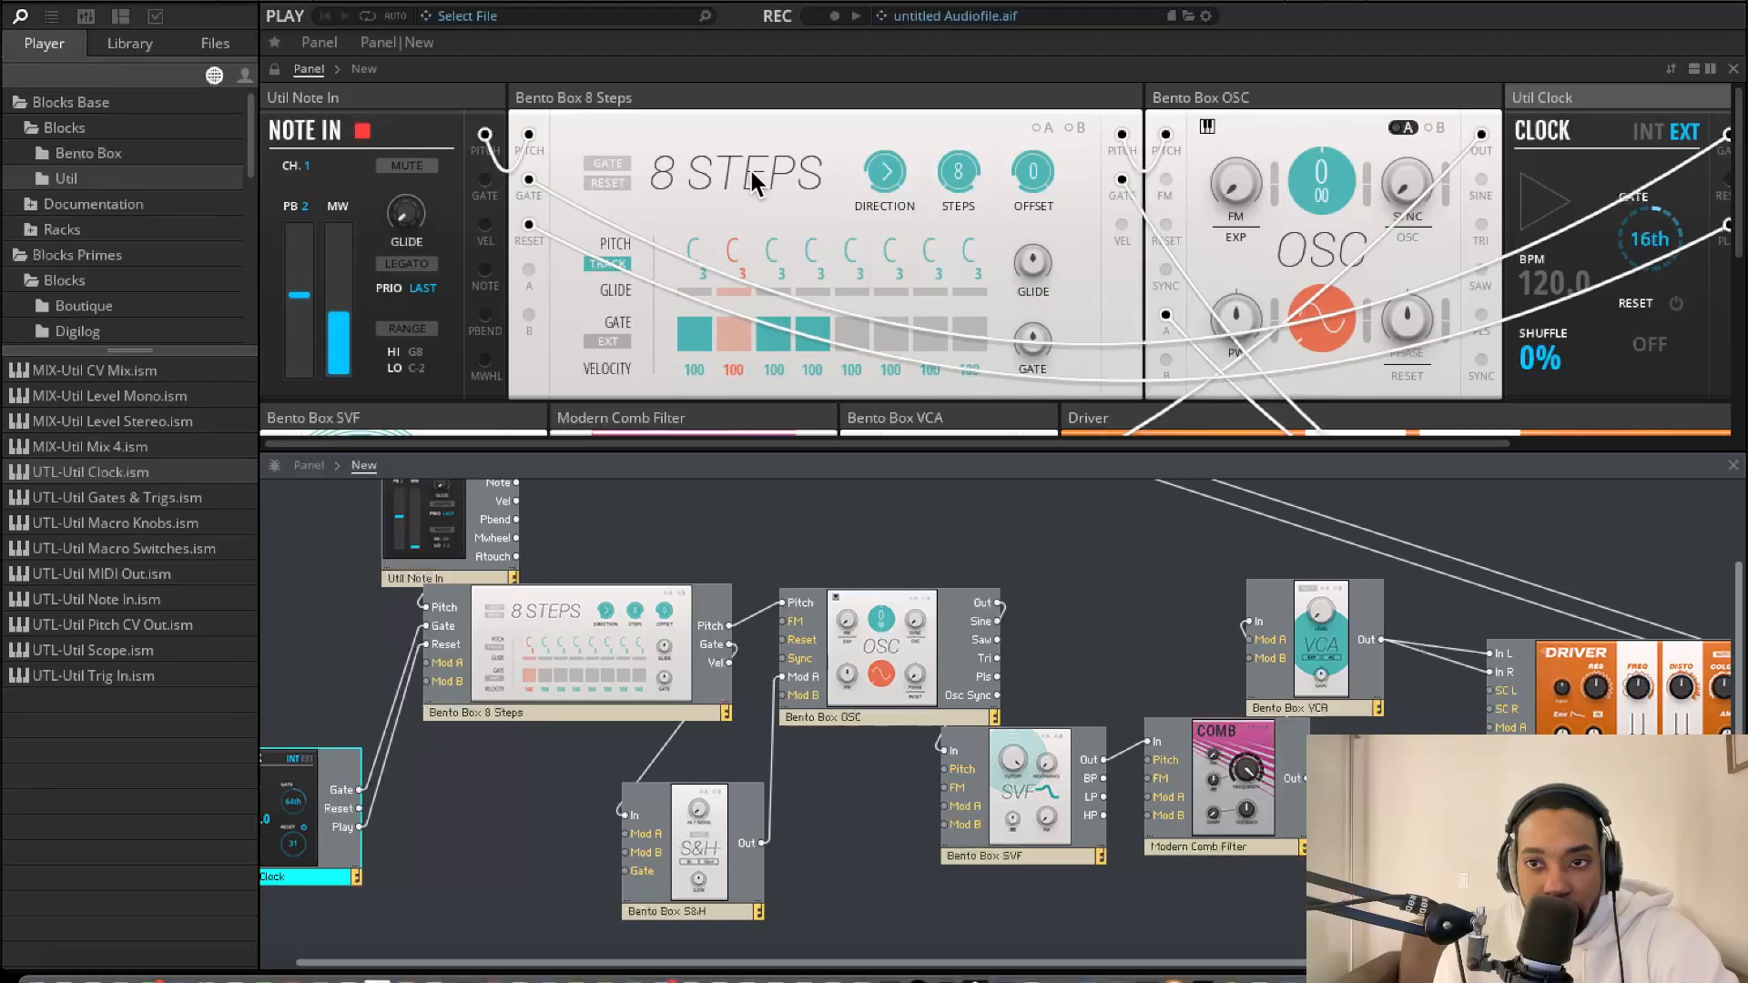
# Rearrange the panel so the Clock sits before Note In and the S&H sits directly after the oscillator
pyautogui.hscroll(5, 754, 183)
pyautogui.hscroll(-8, 336, 105)
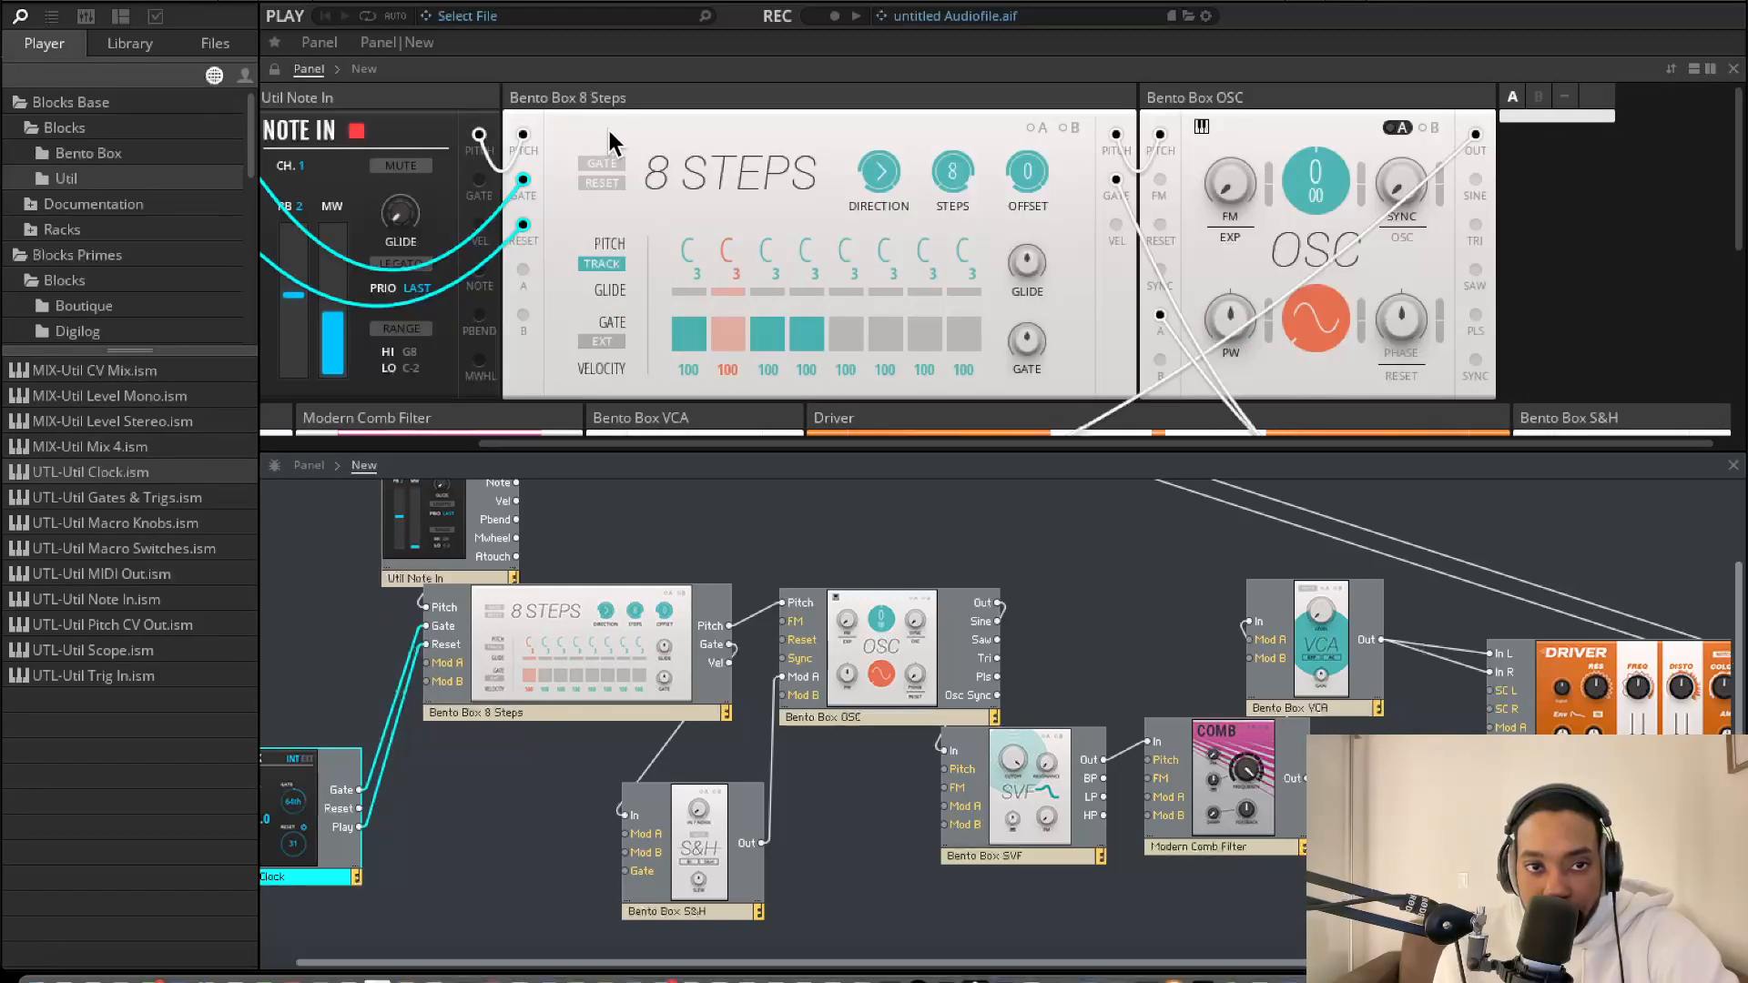
pyautogui.click(1354, 101)
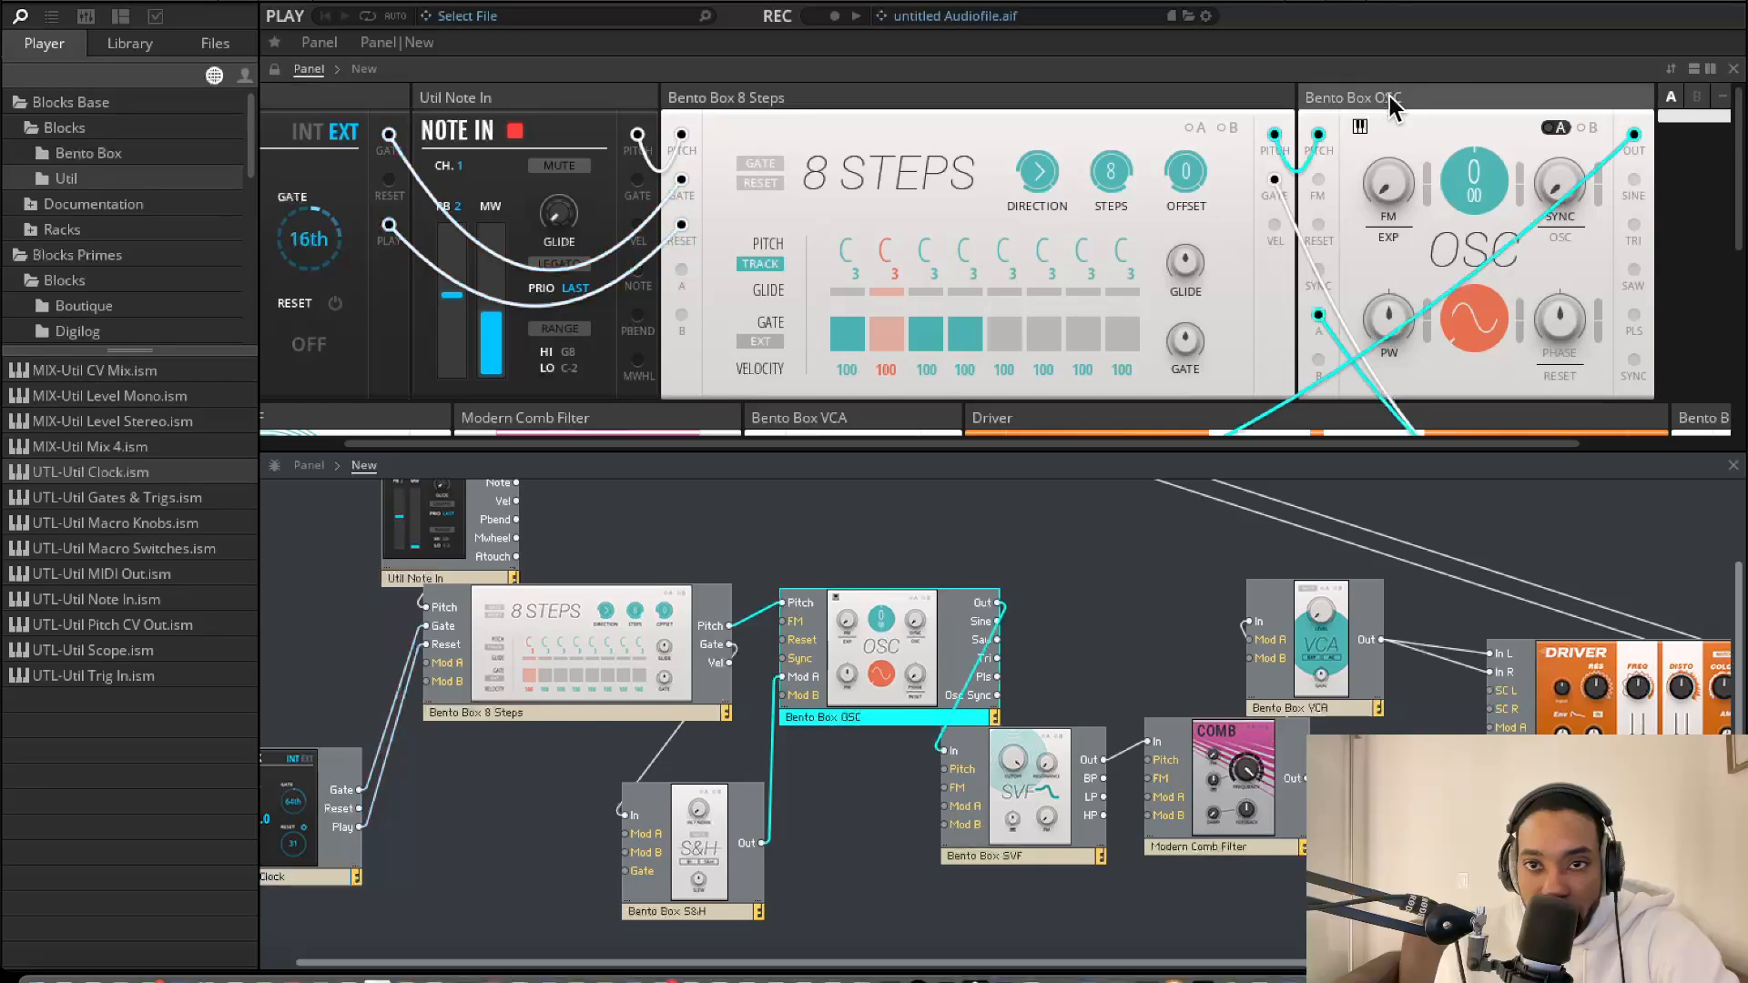
pyautogui.scroll(-3, 685, 273)
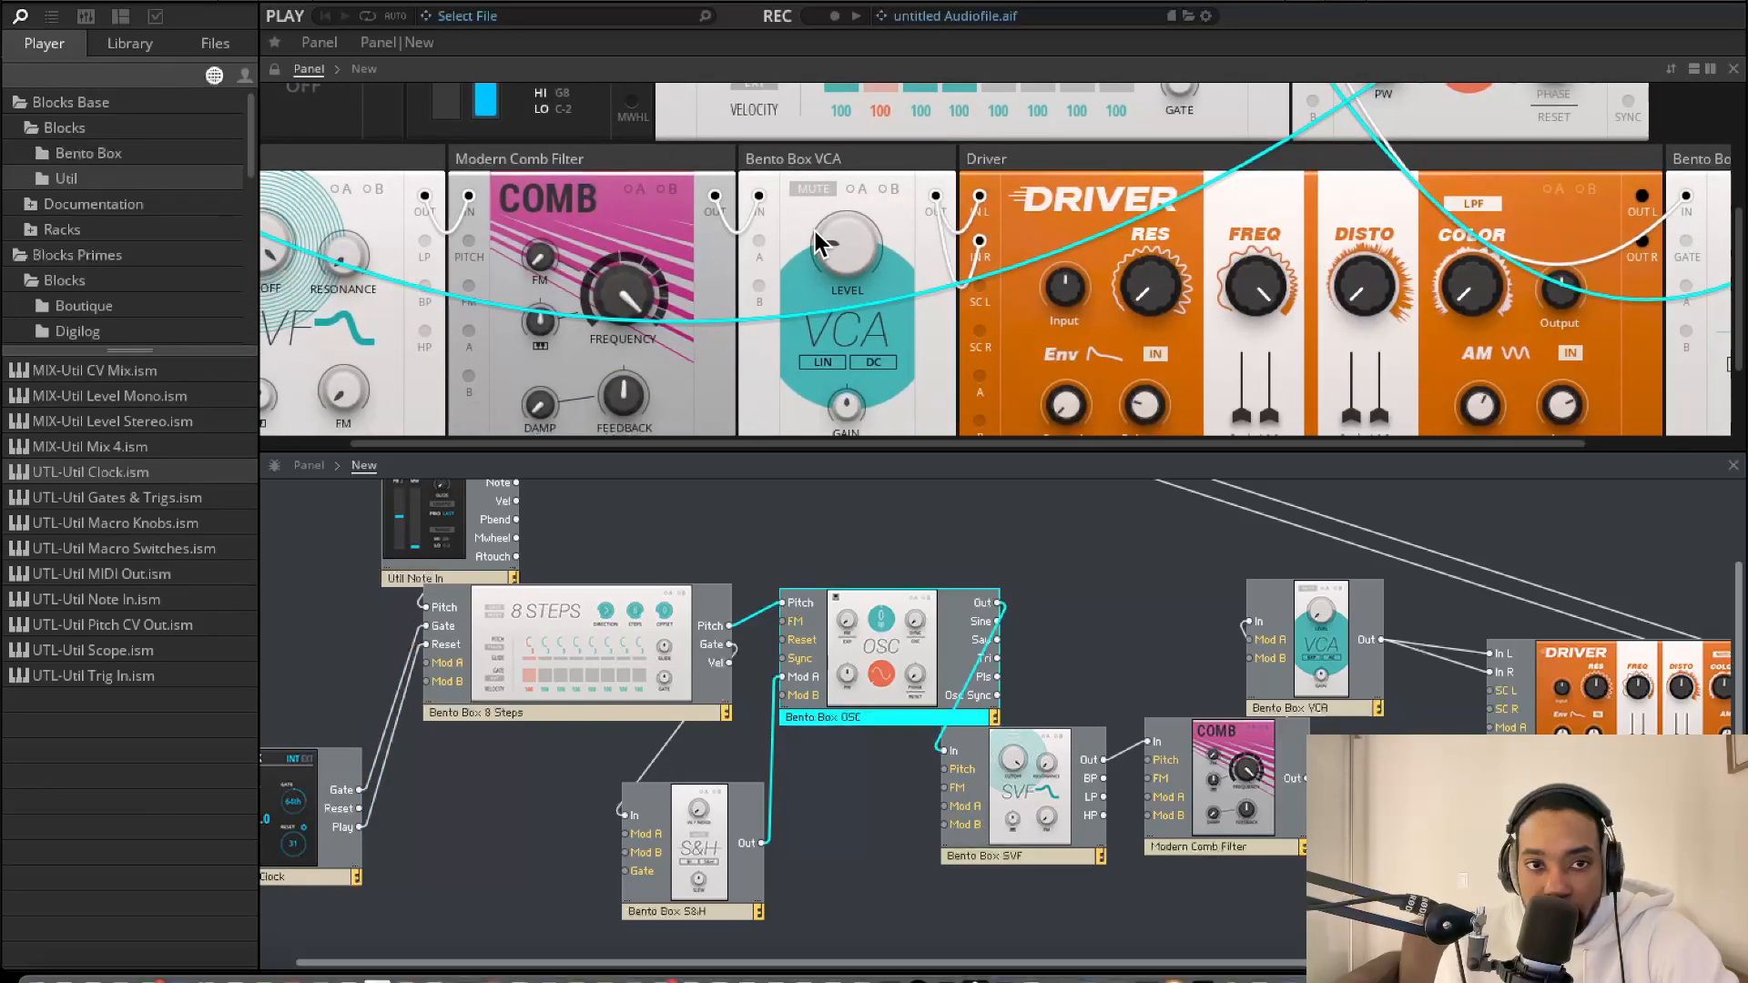
pyautogui.hscroll(2, 829, 236)
pyautogui.scroll(3, 1548, 226)
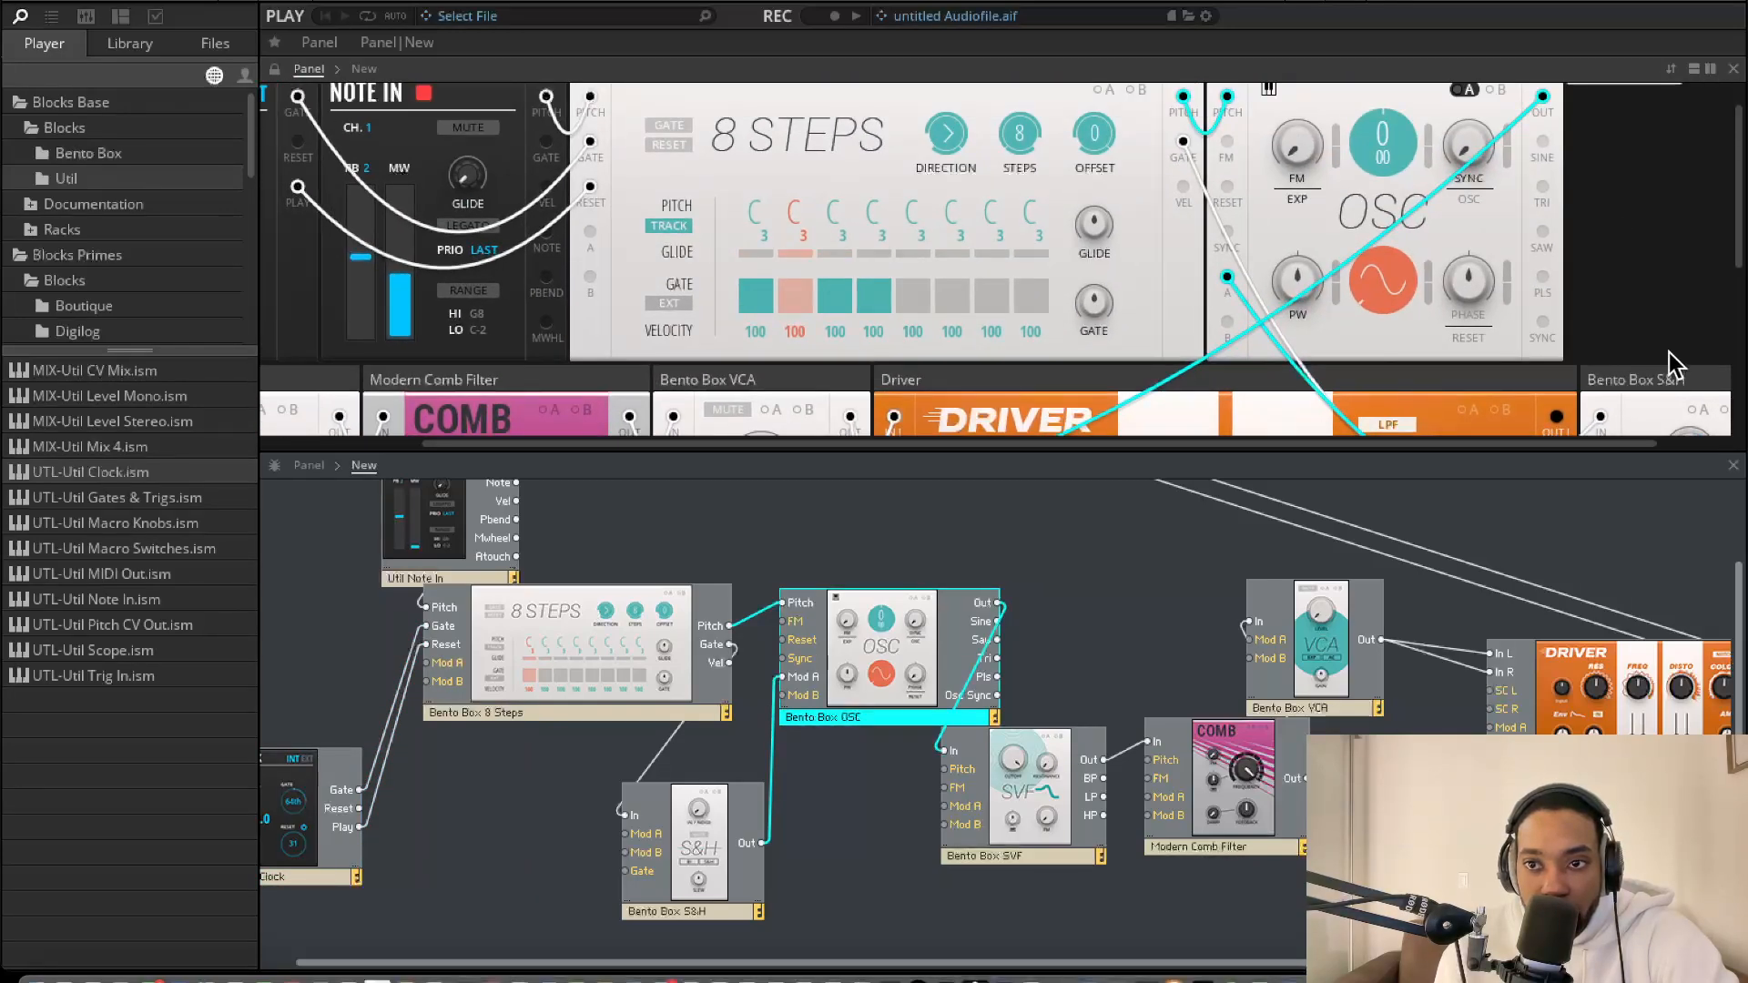
pyautogui.click(1630, 379)
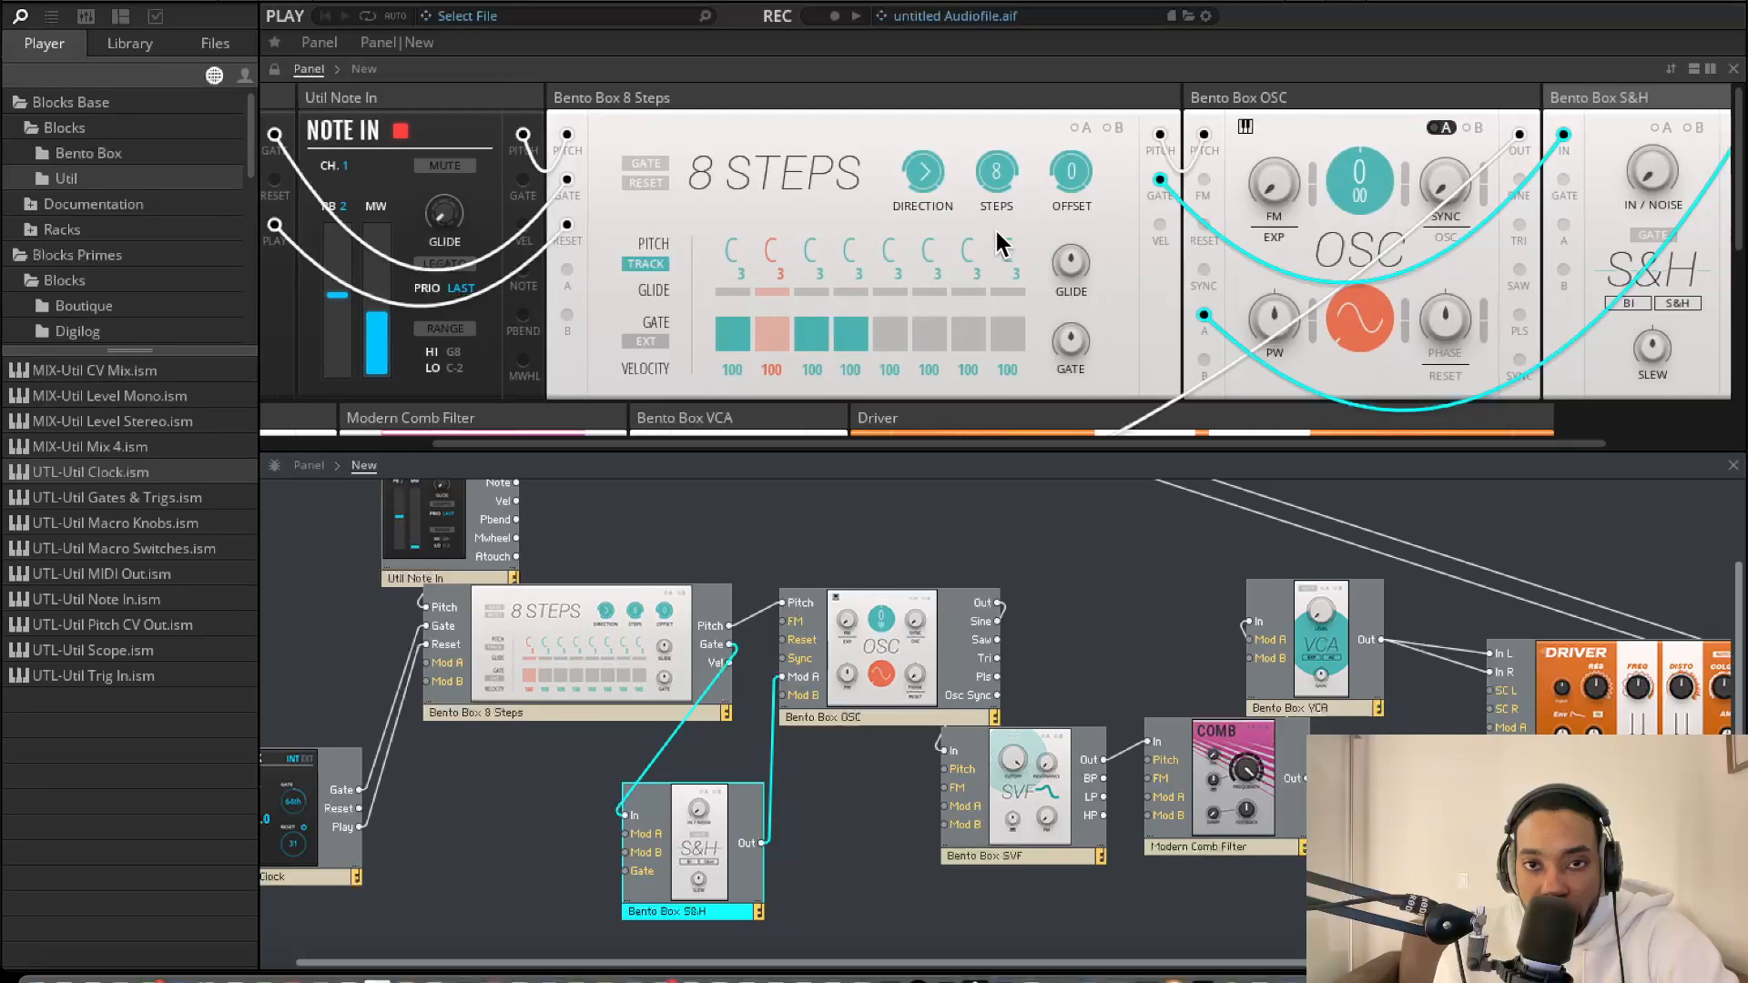
# Set the VCA's Level to about 29.9
pyautogui.scroll(-2, 1001, 244)
pyautogui.hscroll(1, 1002, 244)
pyautogui.scroll(2, 886, 263)
pyautogui.hscroll(-3, 886, 263)
pyautogui.hscroll(3, 1246, 191)
pyautogui.scroll(-2, 1246, 191)
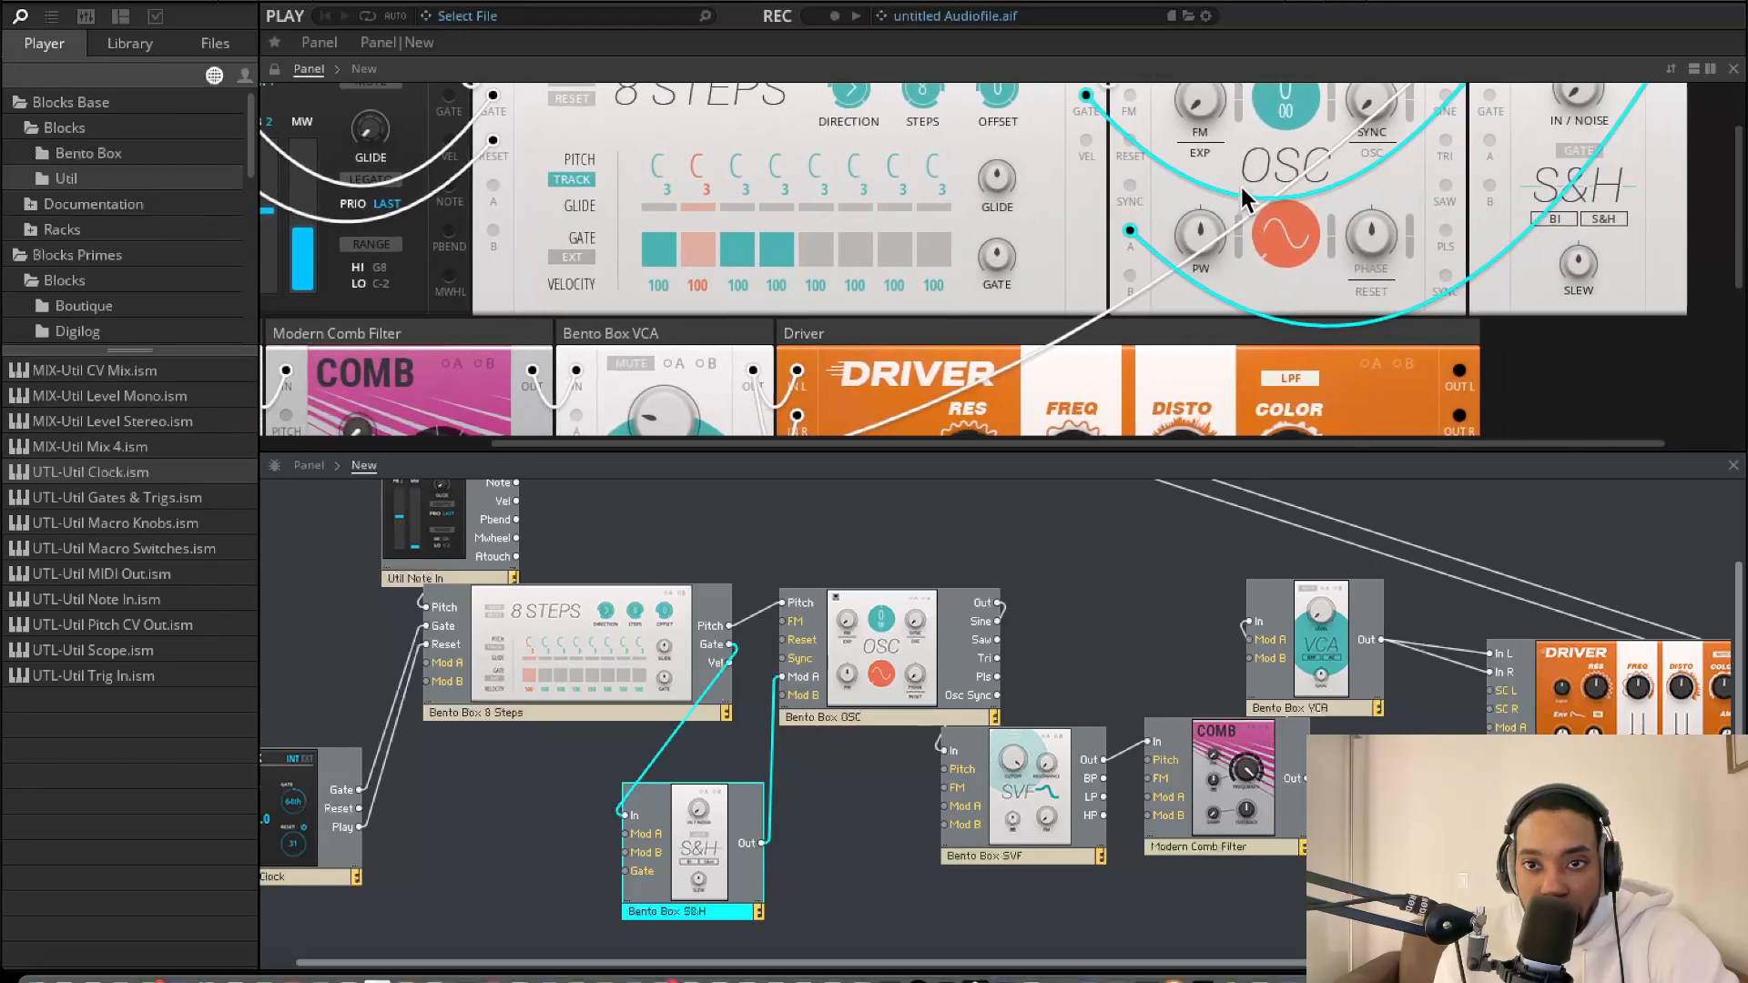
pyautogui.scroll(-3, 1245, 191)
pyautogui.moveTo(662, 134)
pyautogui.mouseDown()
pyautogui.moveTo(656, 265)
pyautogui.moveTo(690, 118)
pyautogui.moveTo(680, 162)
pyautogui.mouseUp()
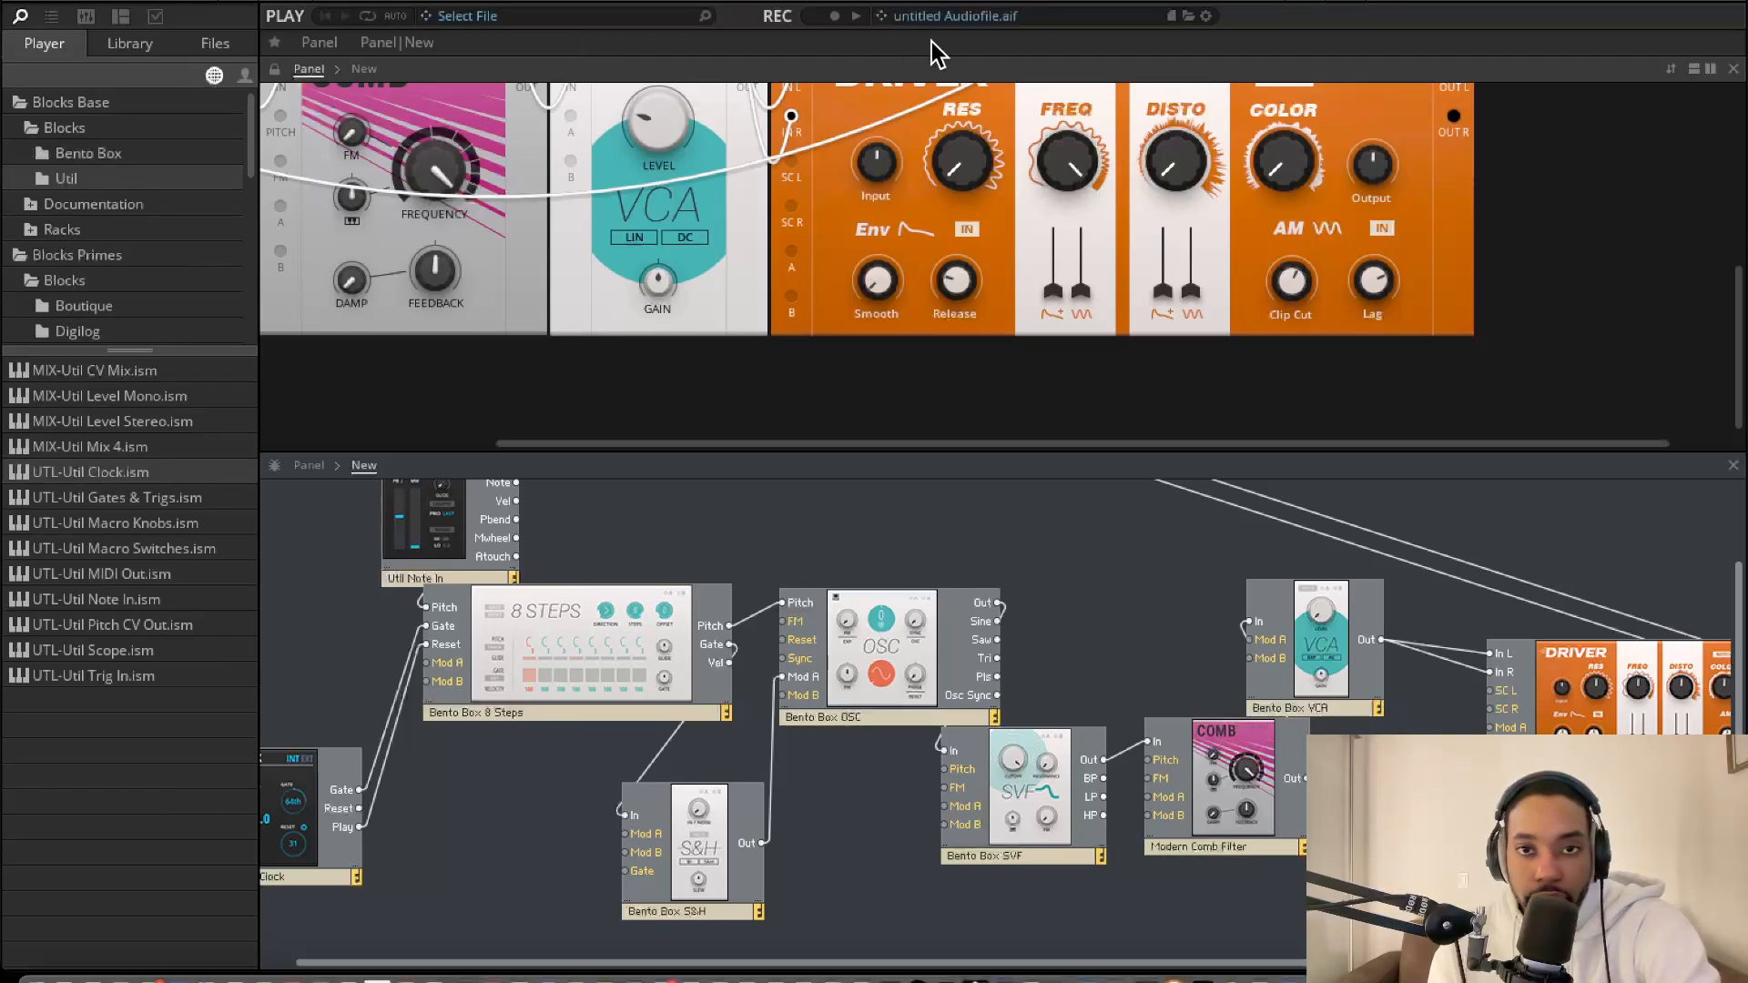
pyautogui.scroll(1, 800, 193)
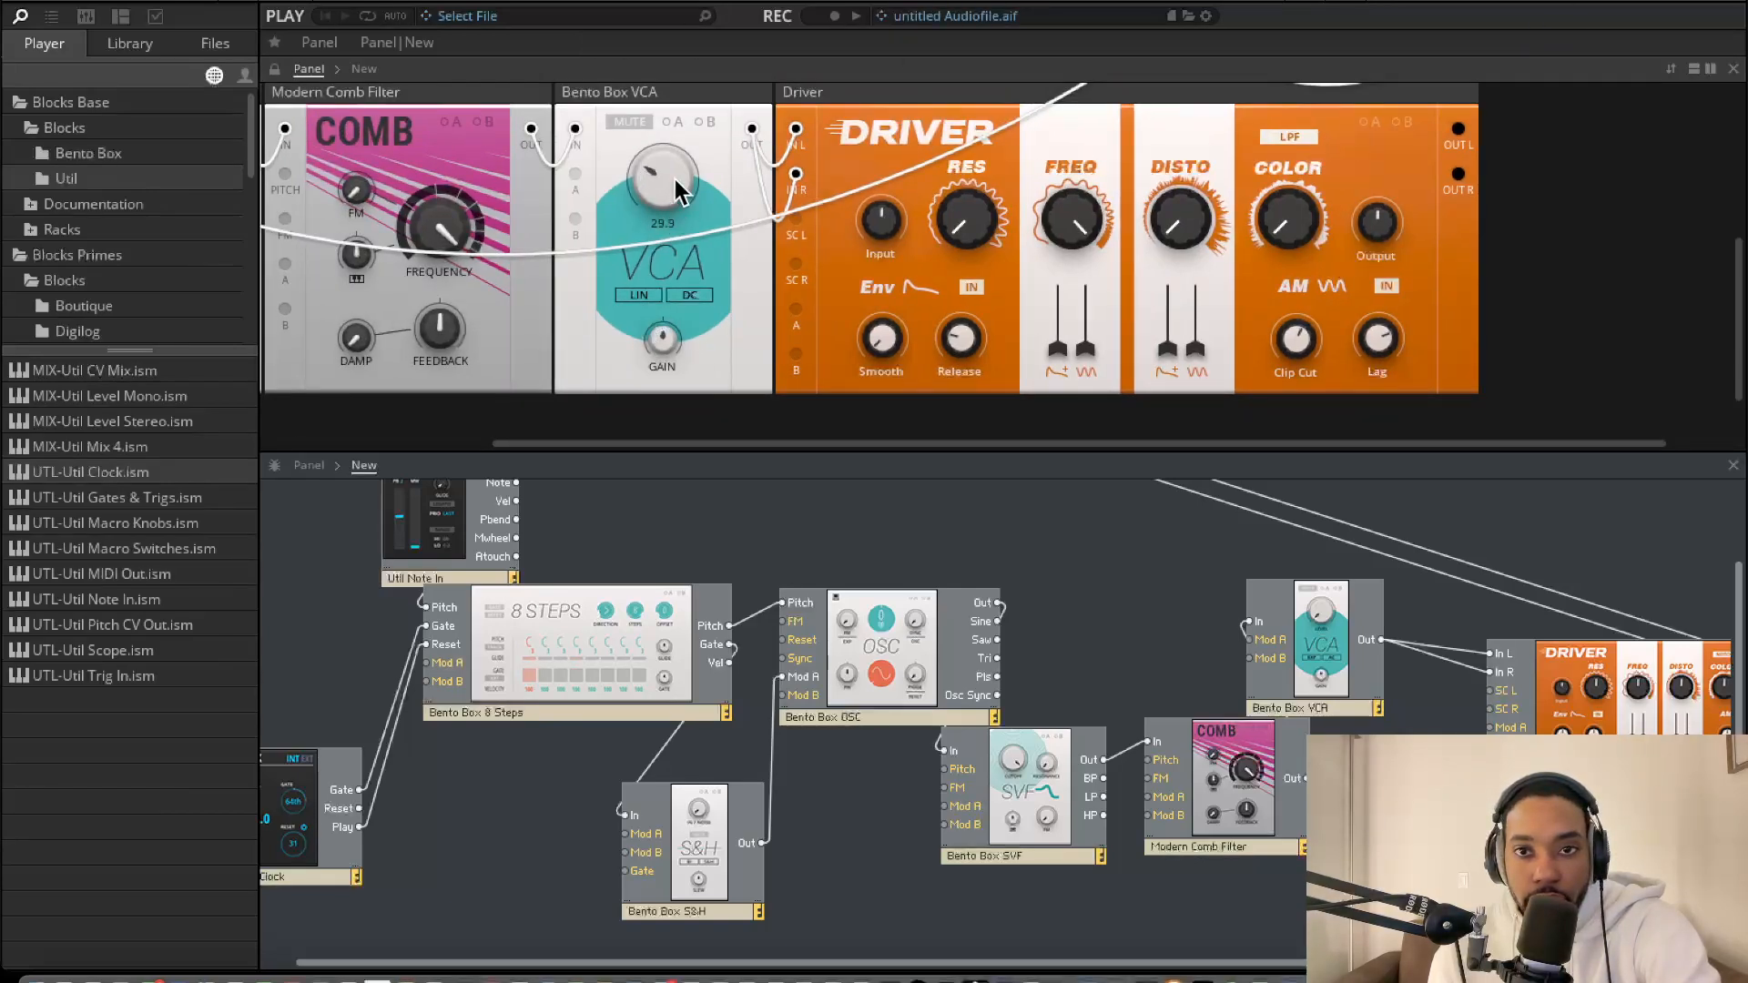
# Reposition the 8 Steps block beside Note In and the VCA block closer to the oscillator in the structure
pyautogui.scroll(3, 681, 248)
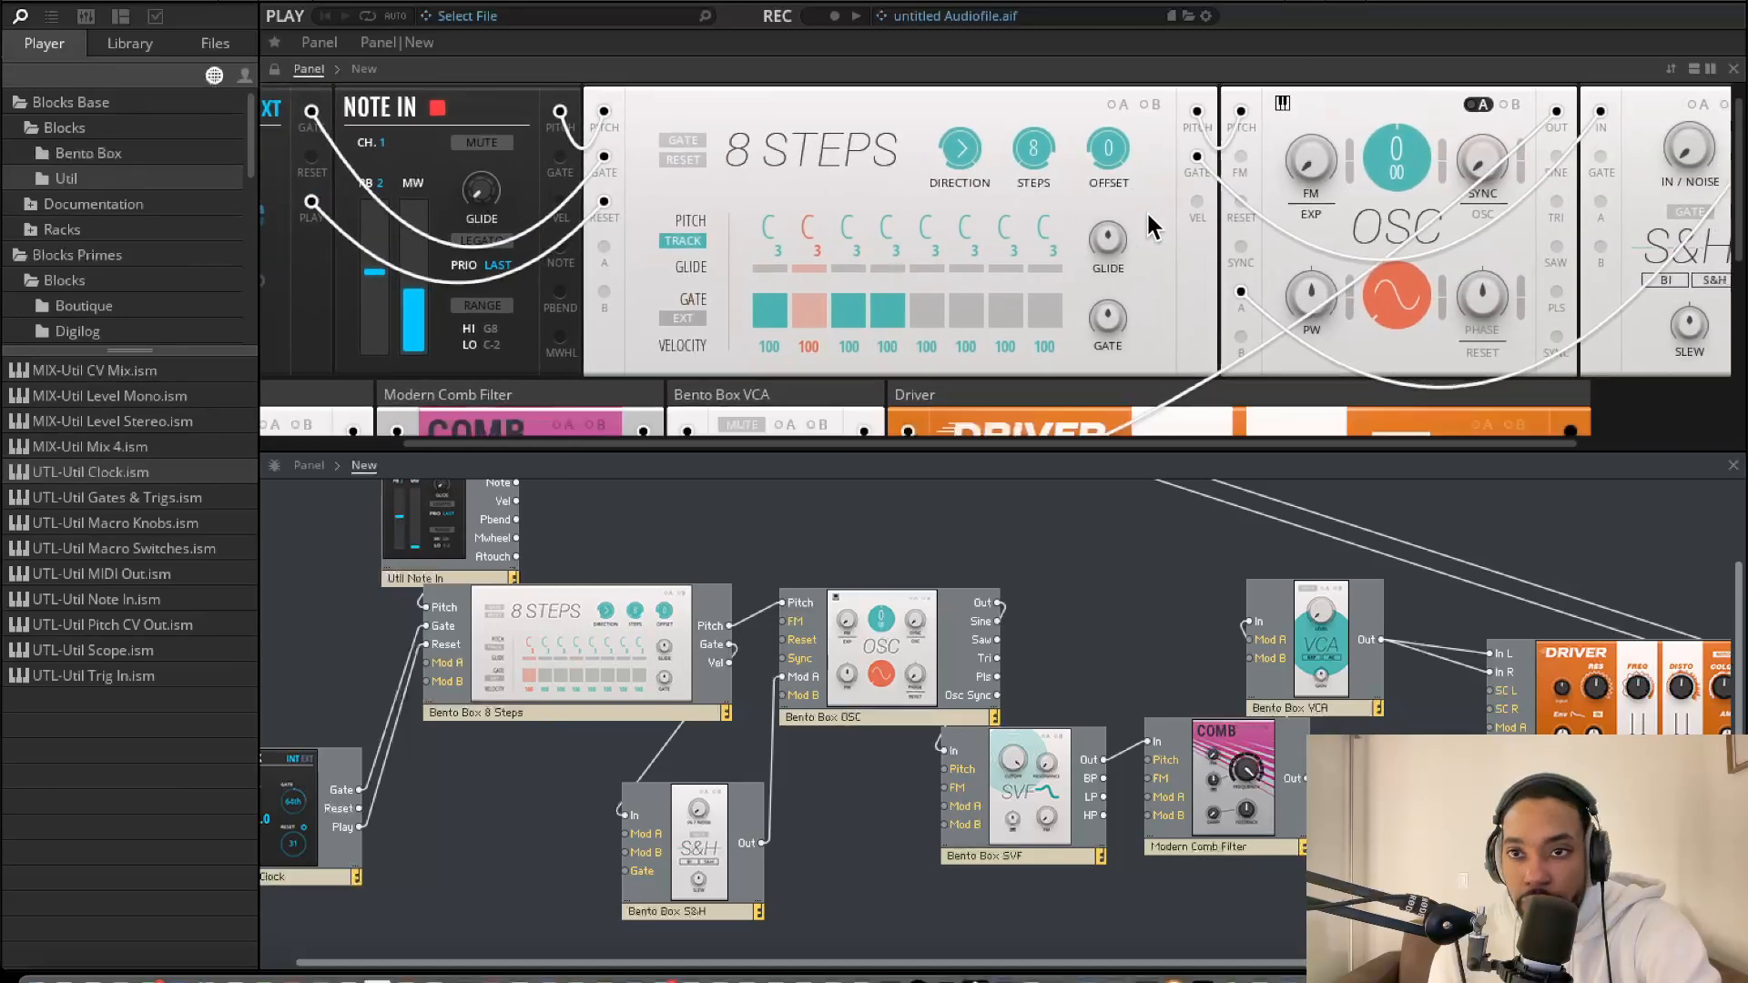
pyautogui.hscroll(2, 1238, 222)
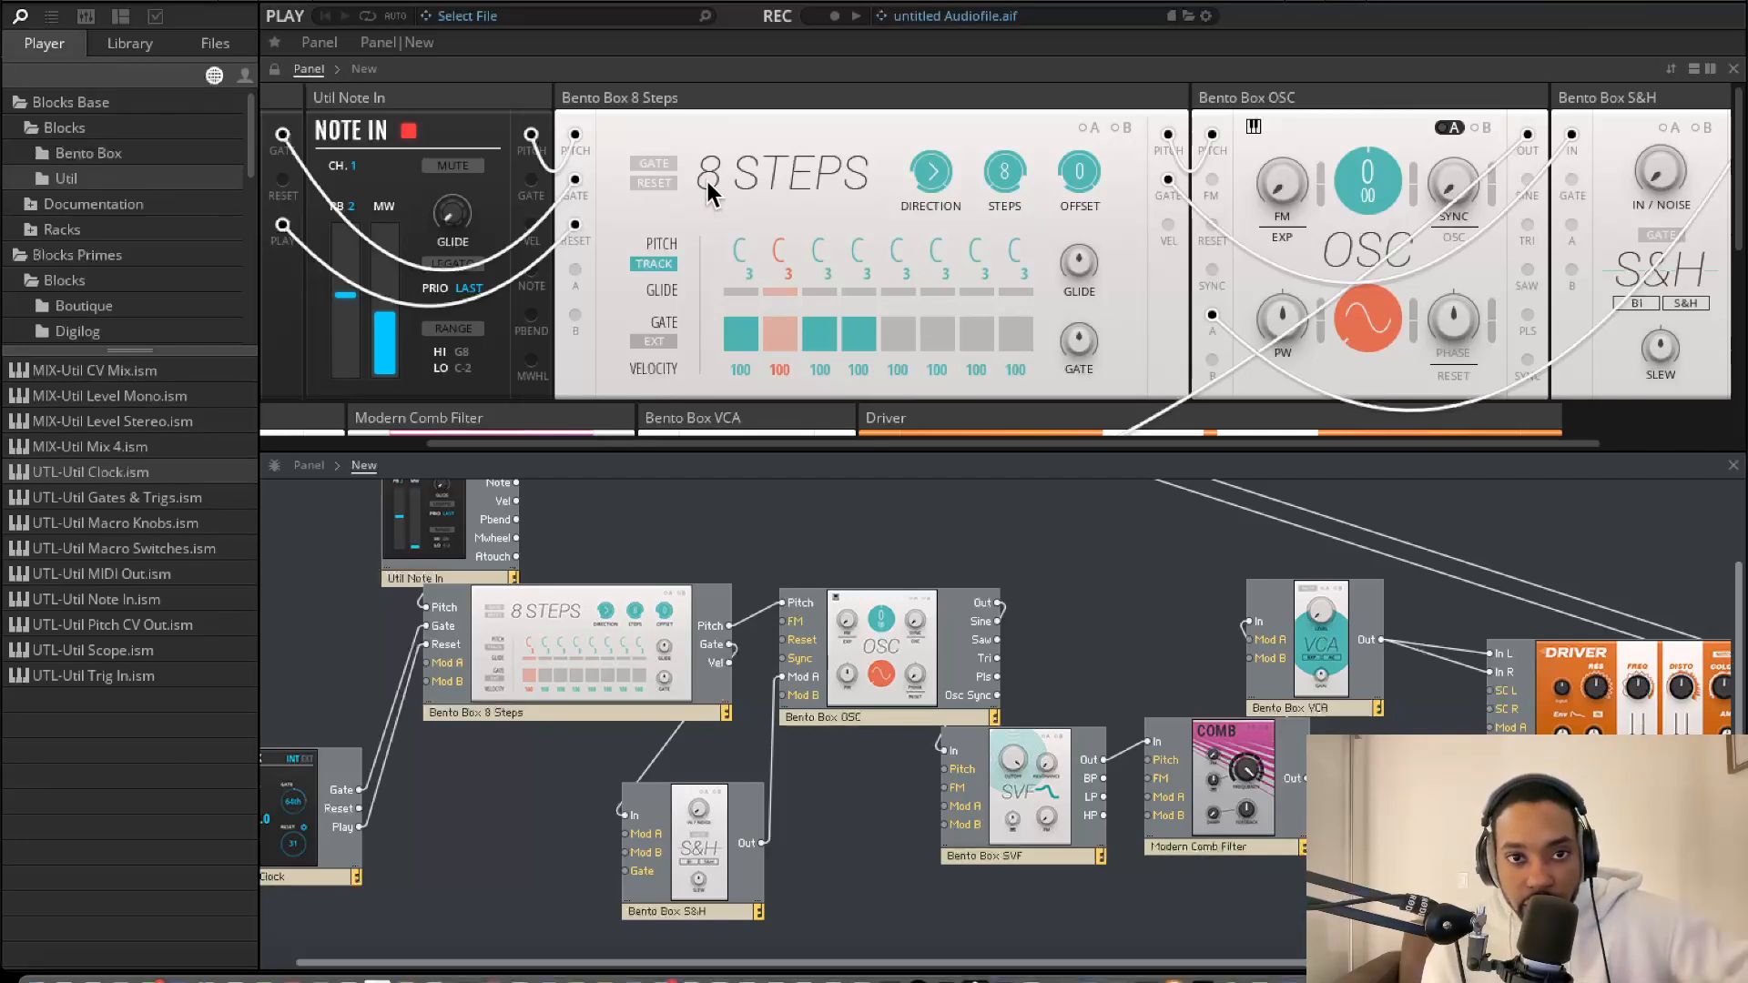
pyautogui.hscroll(-4, 528, 354)
pyautogui.scroll(2, 616, 572)
pyautogui.hscroll(-1, 615, 572)
pyautogui.moveTo(637, 664); pyautogui.dragTo(740, 501)
pyautogui.scroll(1, 1069, 537)
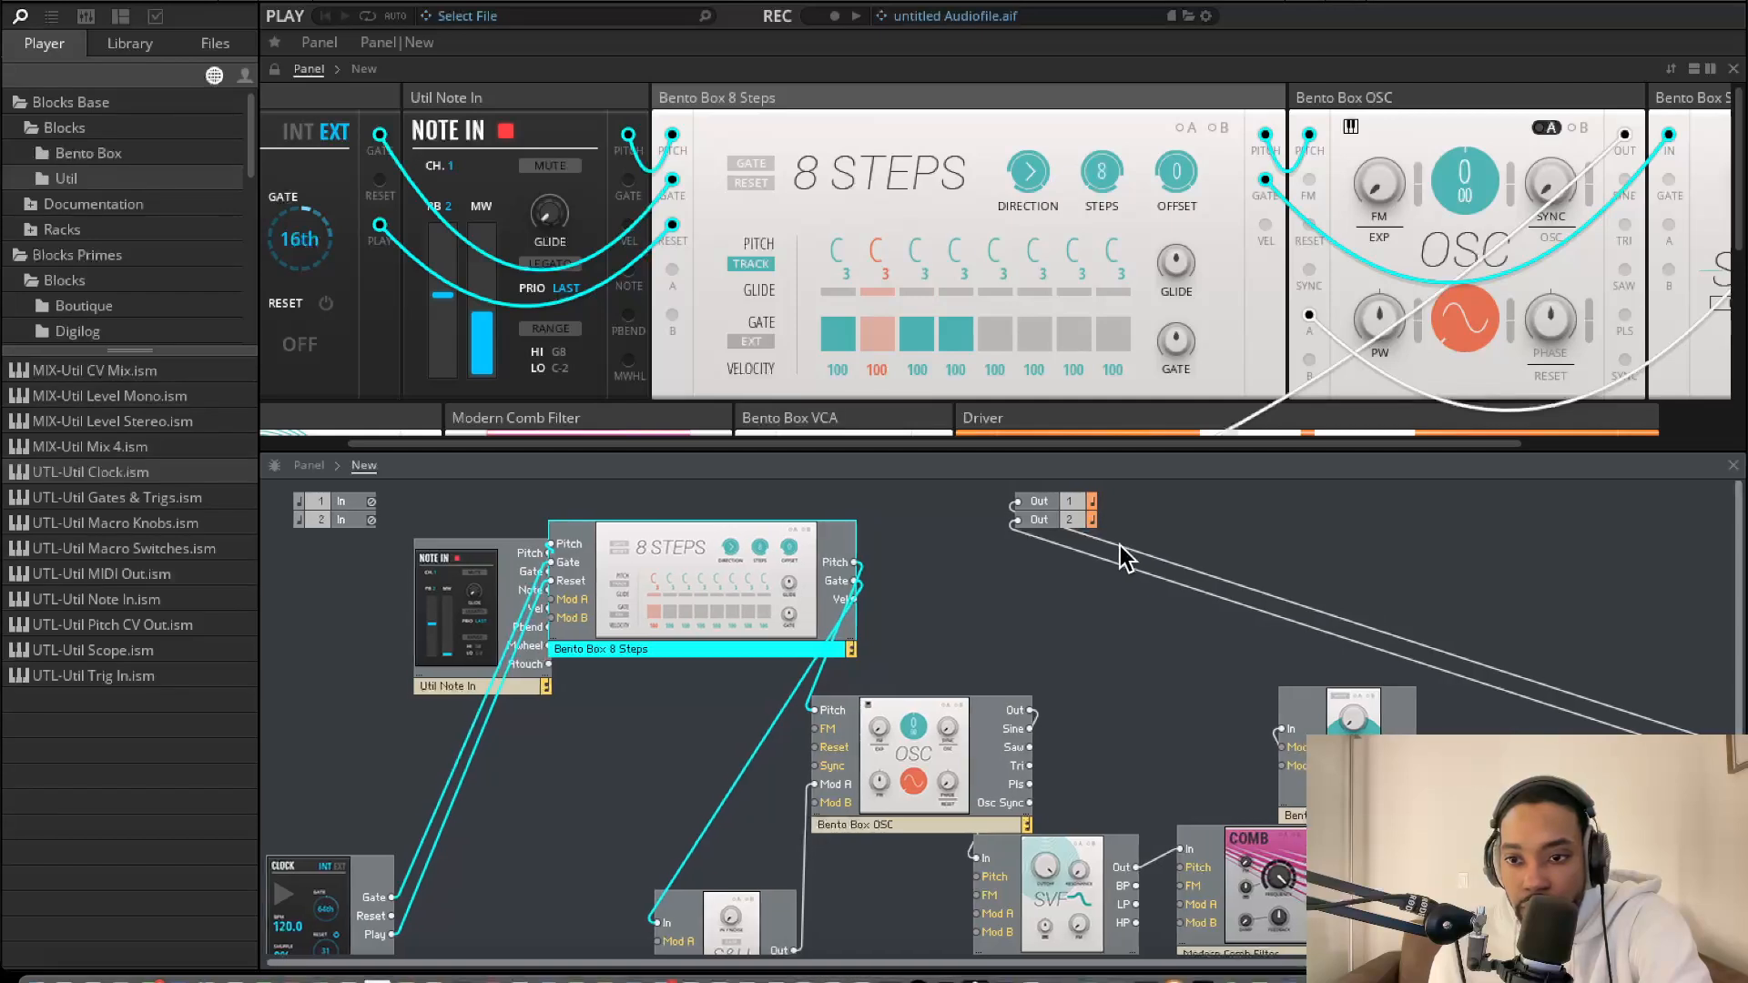
pyautogui.moveTo(1347, 720); pyautogui.dragTo(1133, 655)
# Add a Bento ADSR Envelope block to the structure near the Driver
pyautogui.scroll(-3, 973, 314)
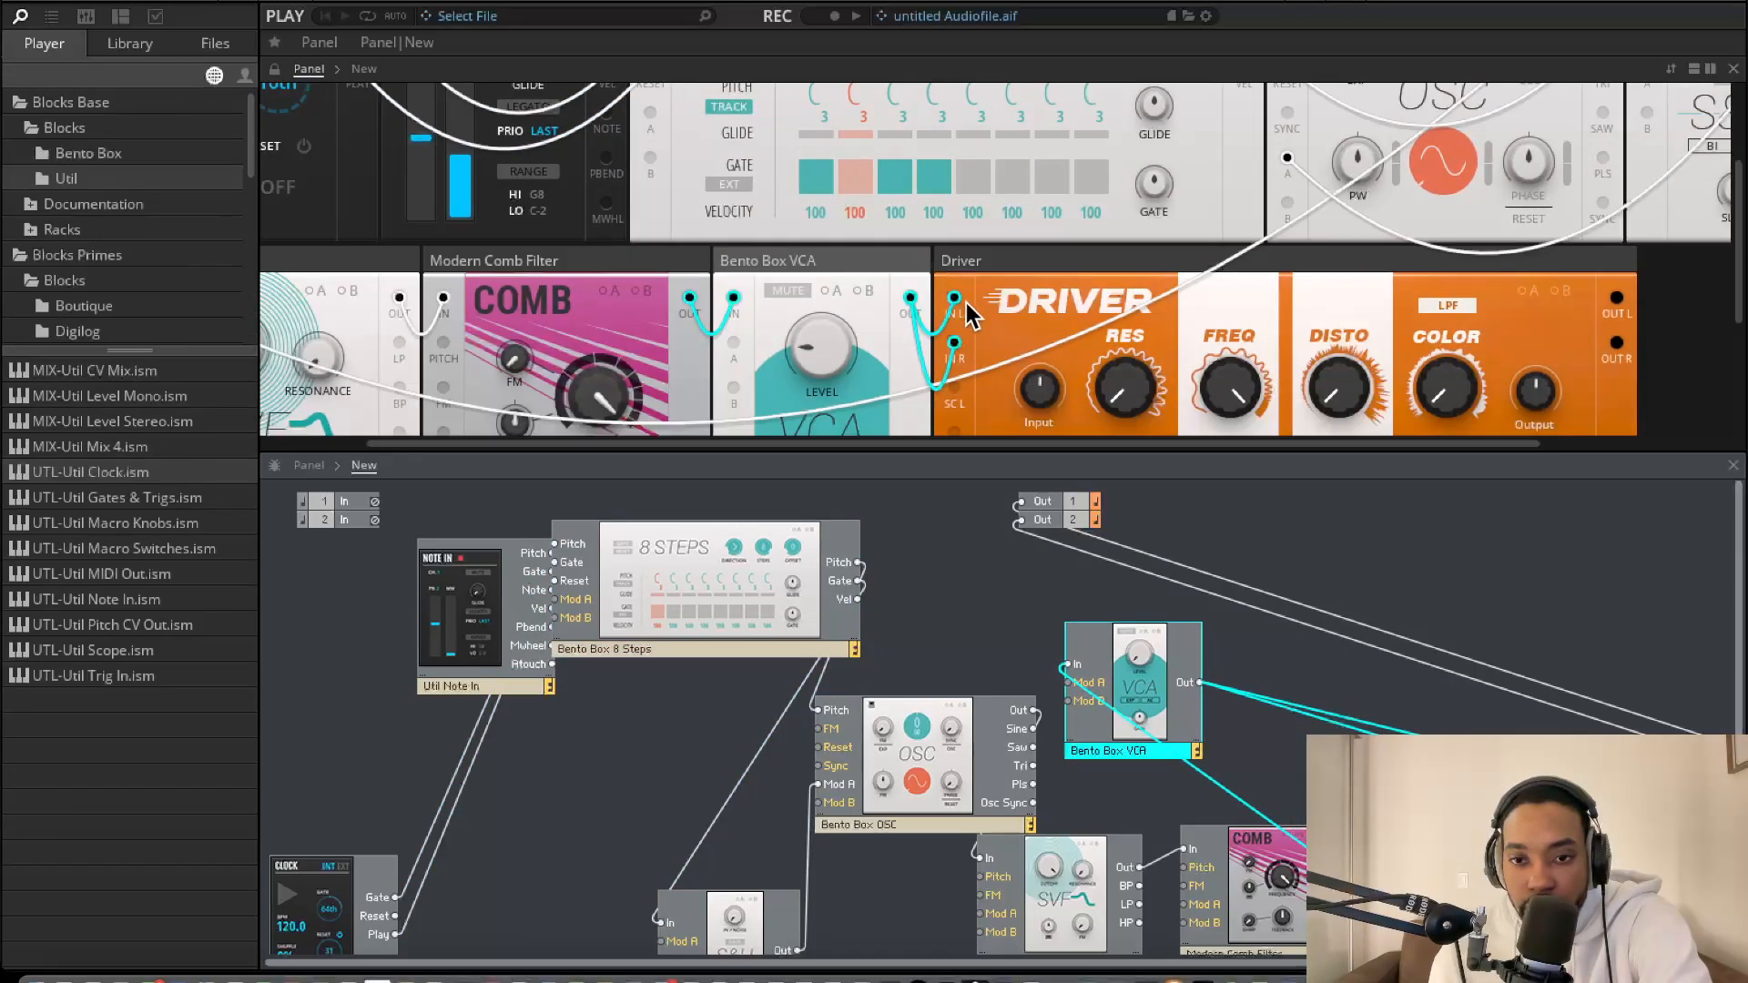
pyautogui.scroll(-1, 973, 314)
pyautogui.hscroll(-3, 812, 308)
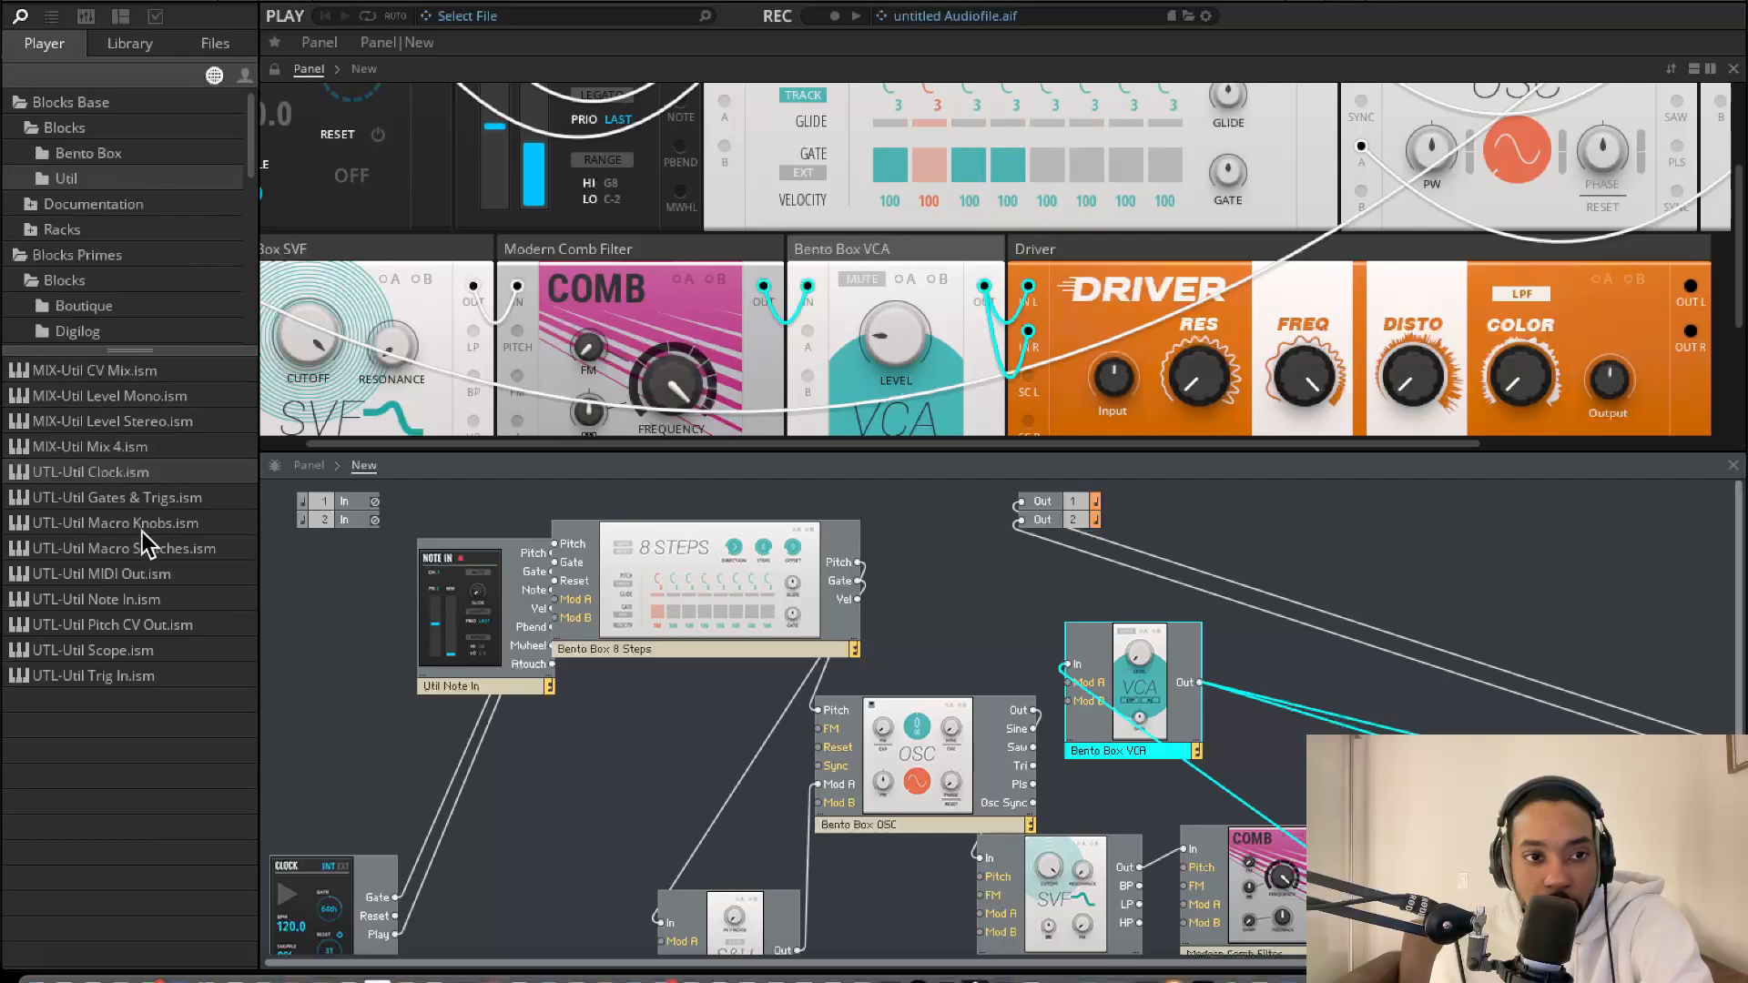
pyautogui.click(119, 153)
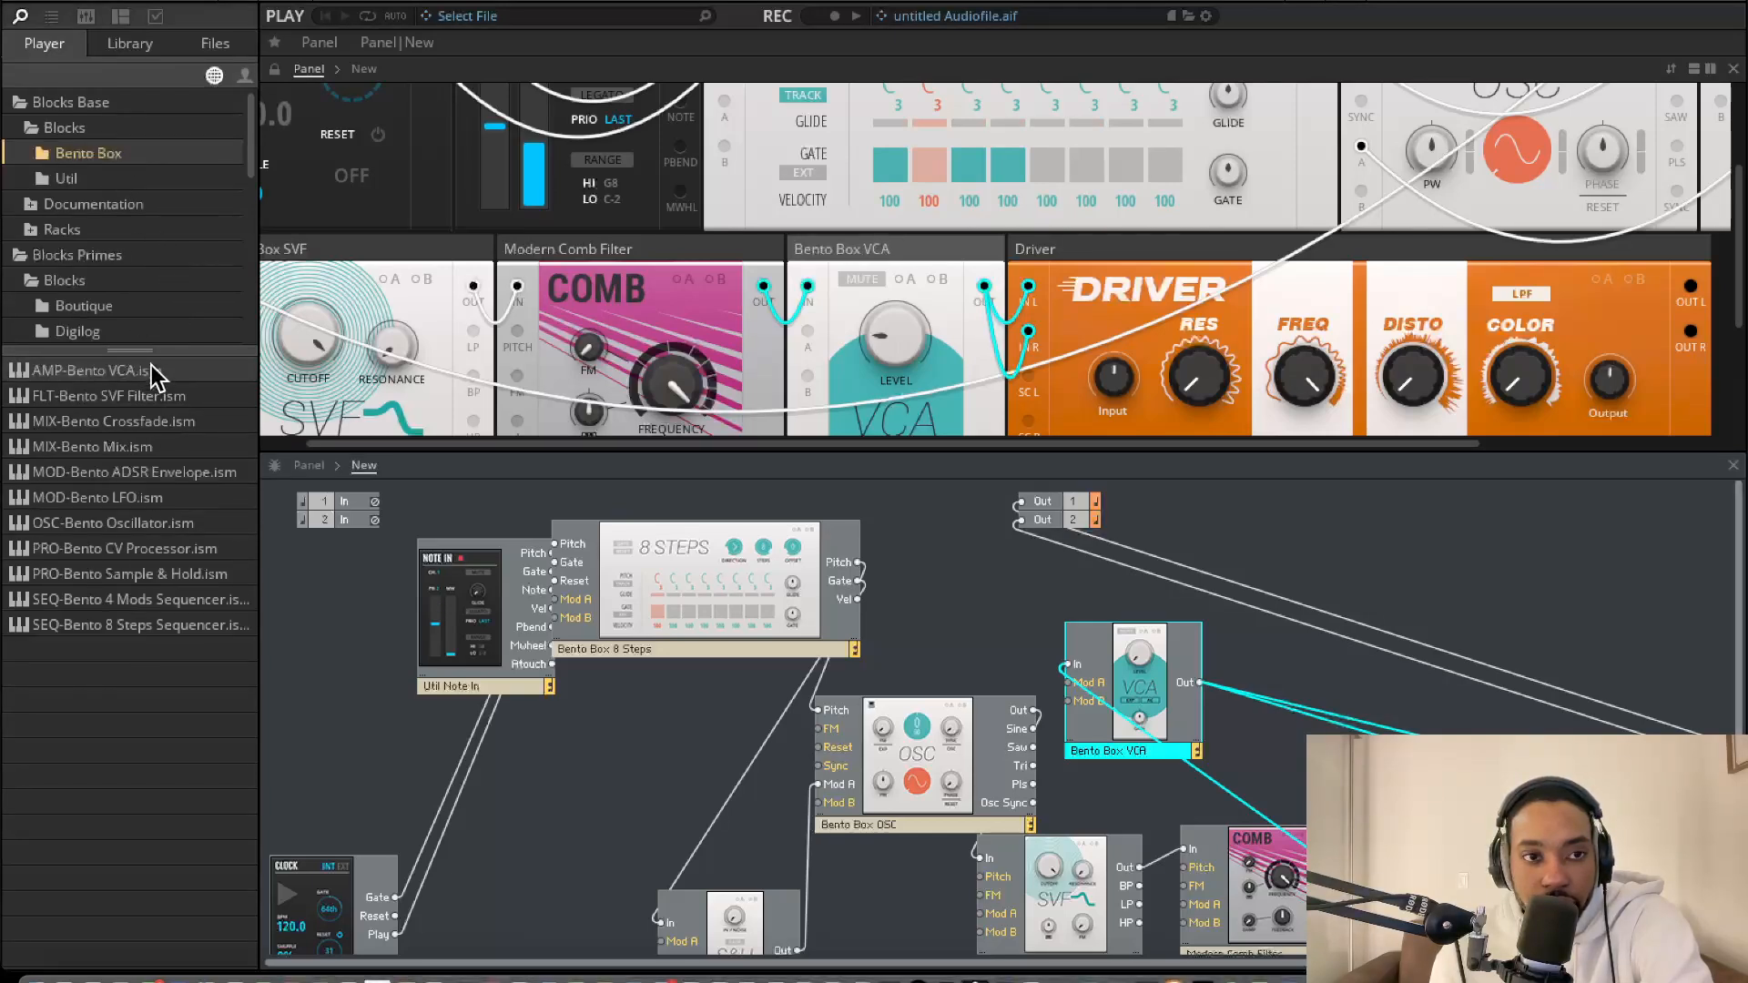
pyautogui.scroll(-1, 1001, 692)
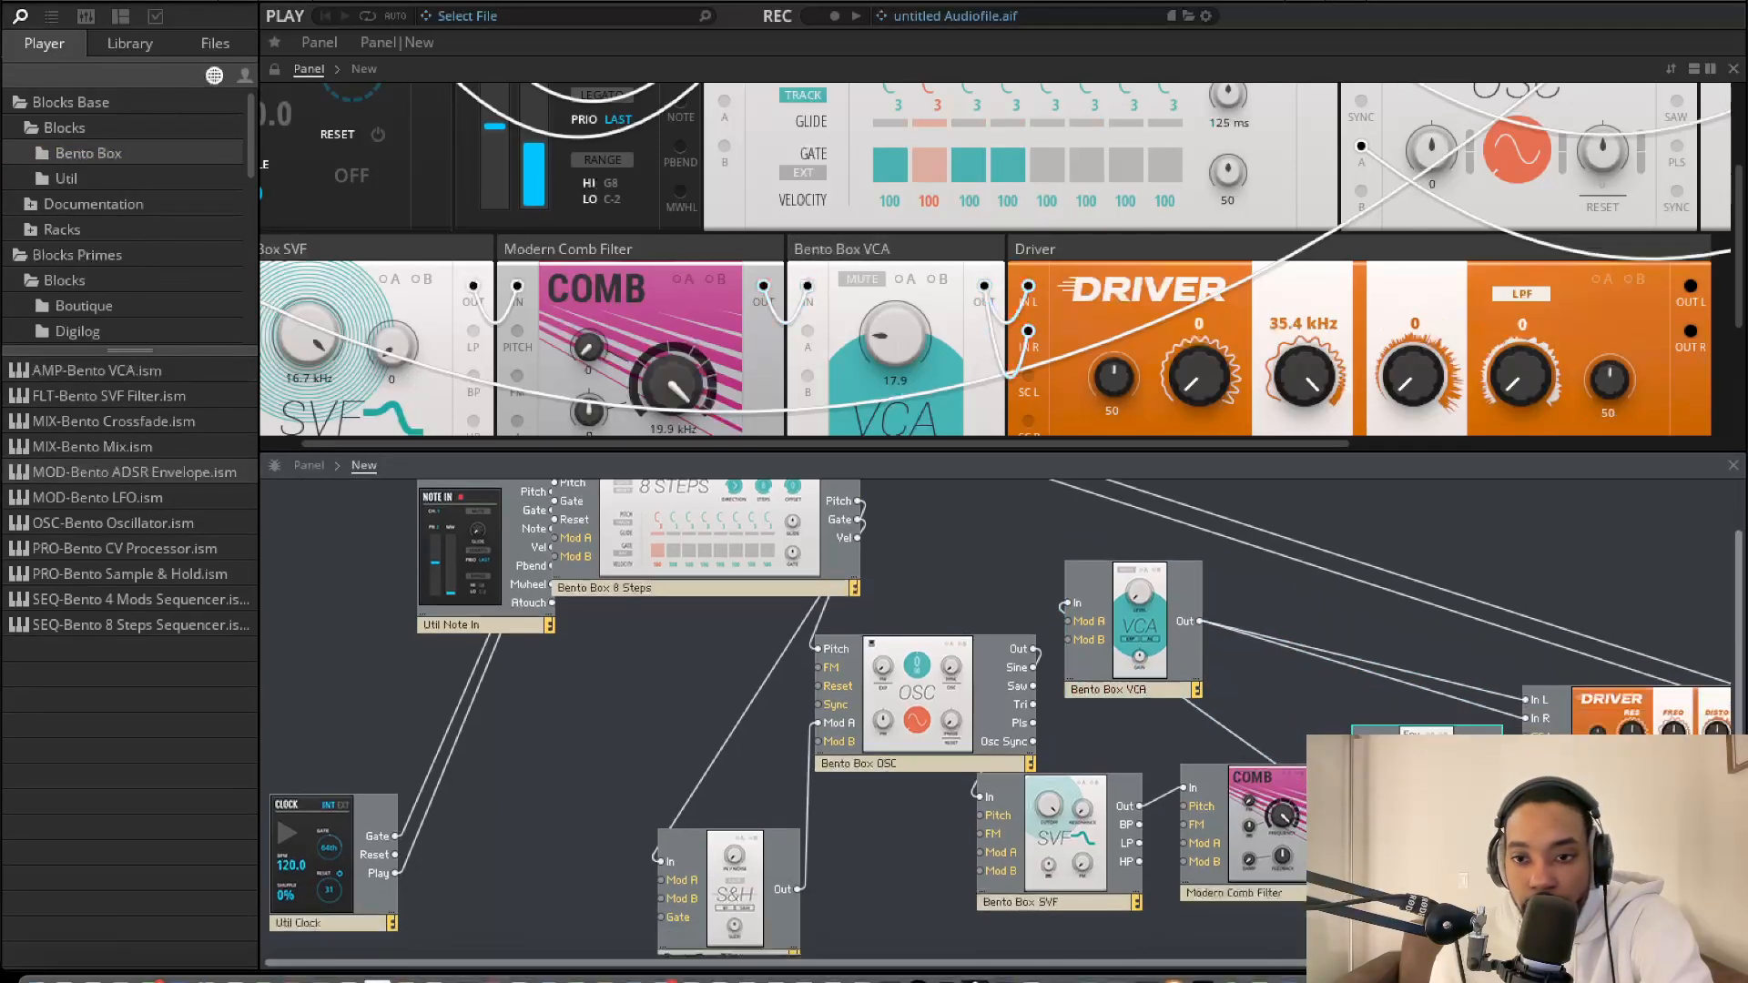
# Wire the 8 Steps Gate through the ADSR into the VCA's Mod B, and activate the VCA's B modulation view
pyautogui.moveTo(1038, 688); pyautogui.dragTo(857, 519)
pyautogui.scroll(-1, 1493, 742)
pyautogui.moveTo(1501, 740); pyautogui.dragTo(1075, 632)
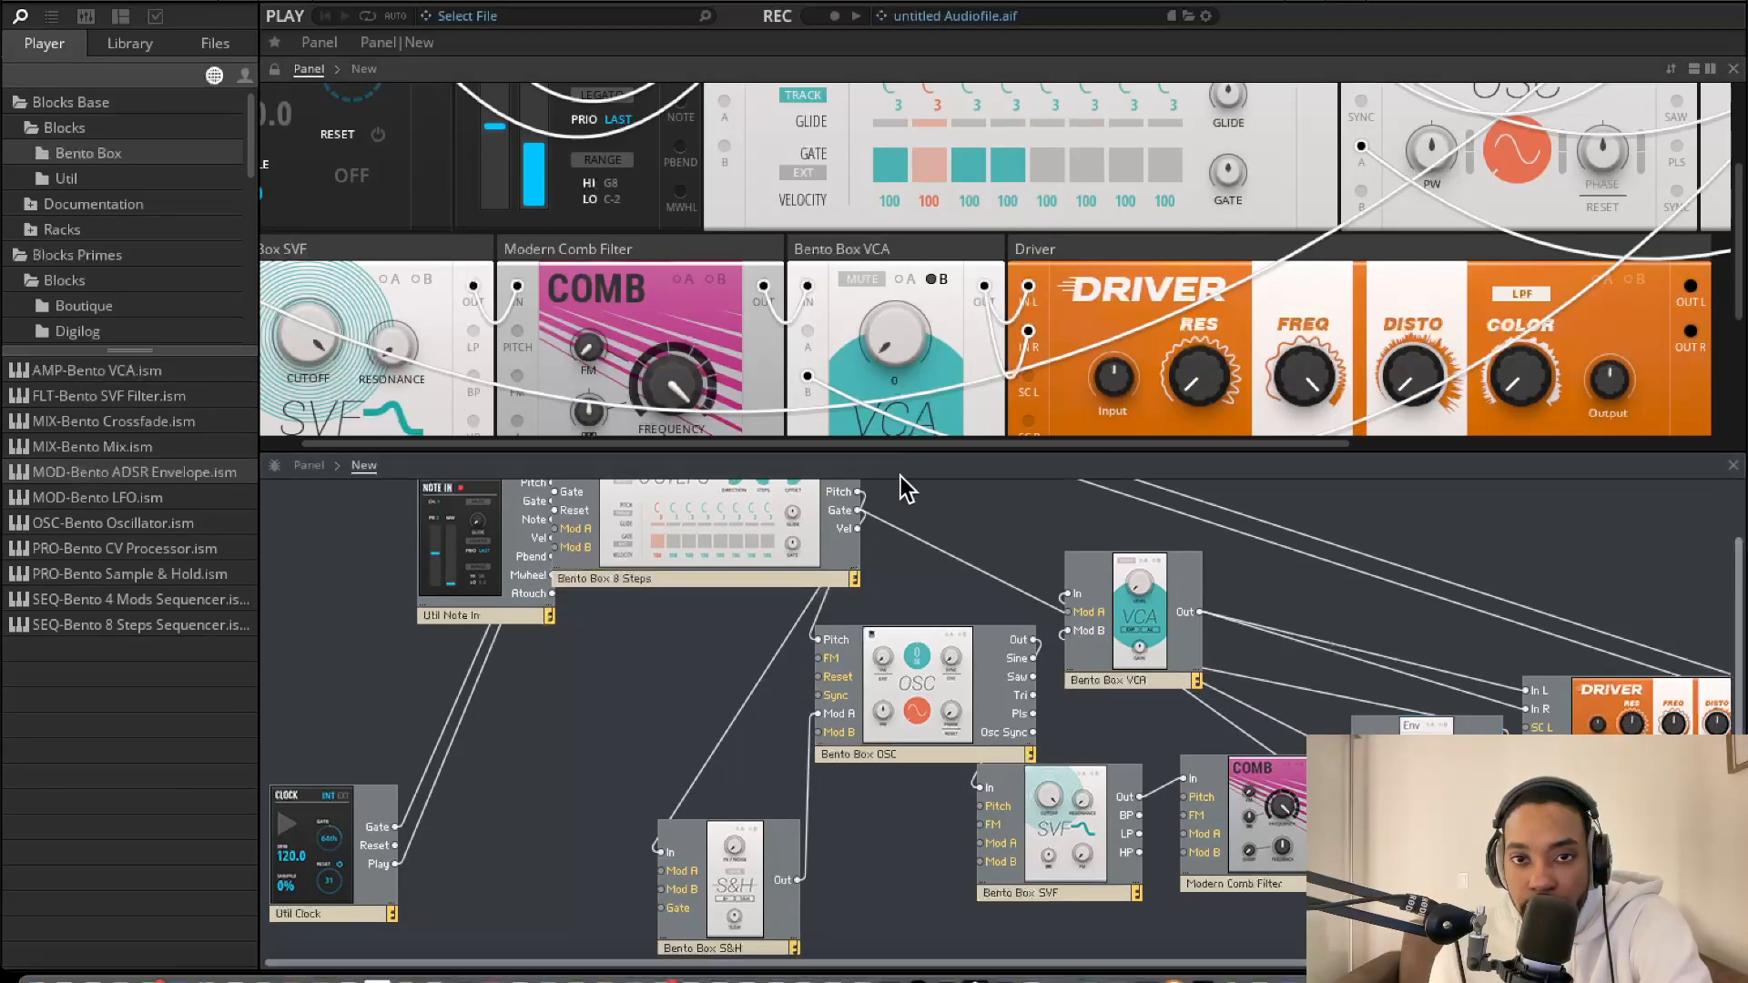
pyautogui.click(931, 280)
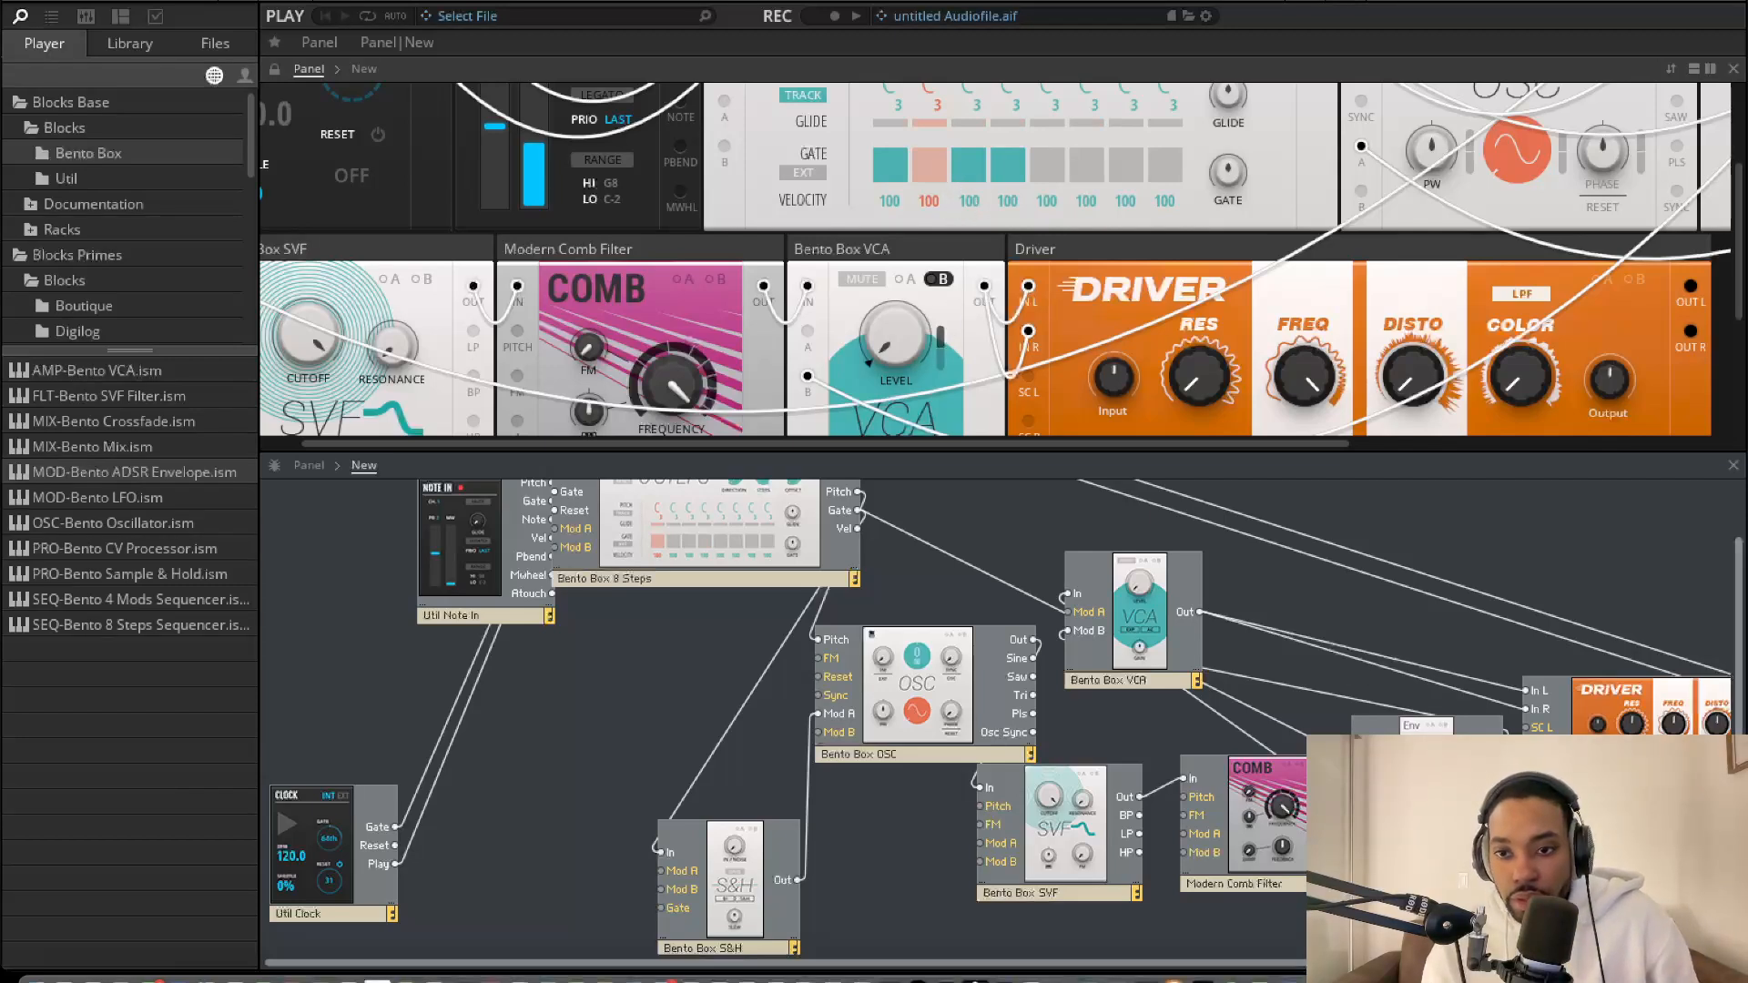
# Place the ADSR between the oscillator and the VCA in the structure, and set the VCA's Level to about 0.5
pyautogui.moveTo(1416, 775); pyautogui.dragTo(1095, 747)
pyautogui.moveTo(1126, 654); pyautogui.dragTo(1293, 672)
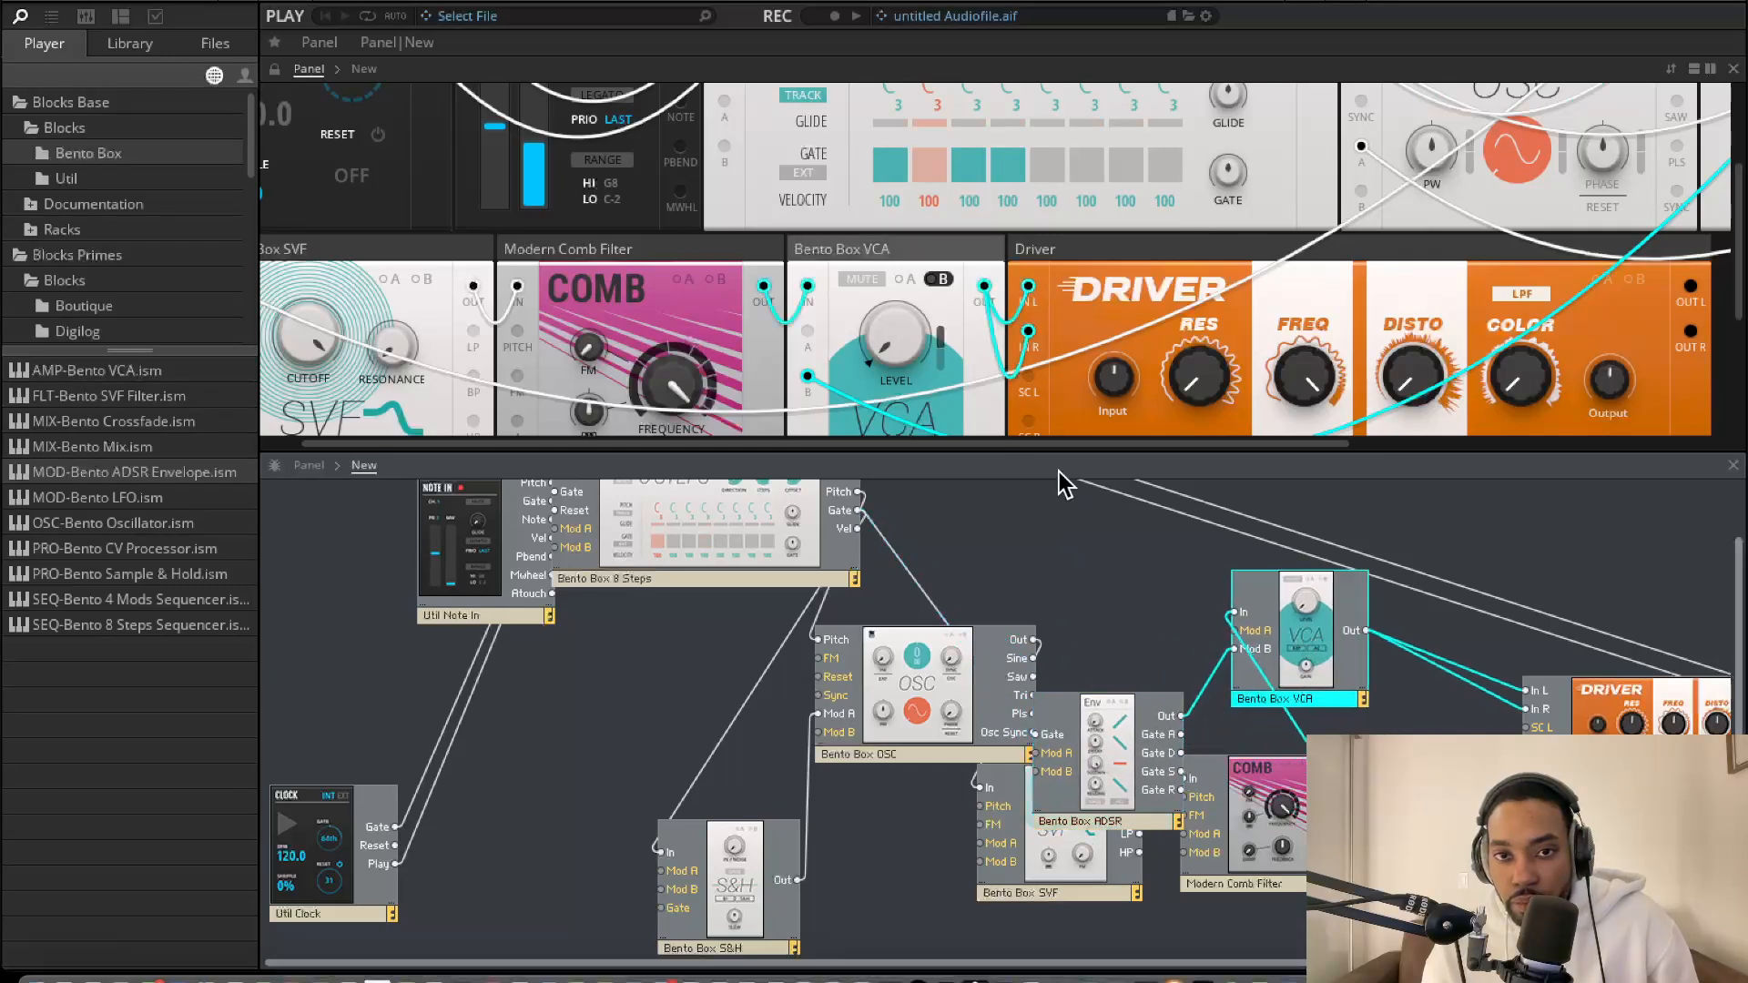
pyautogui.click(908, 350)
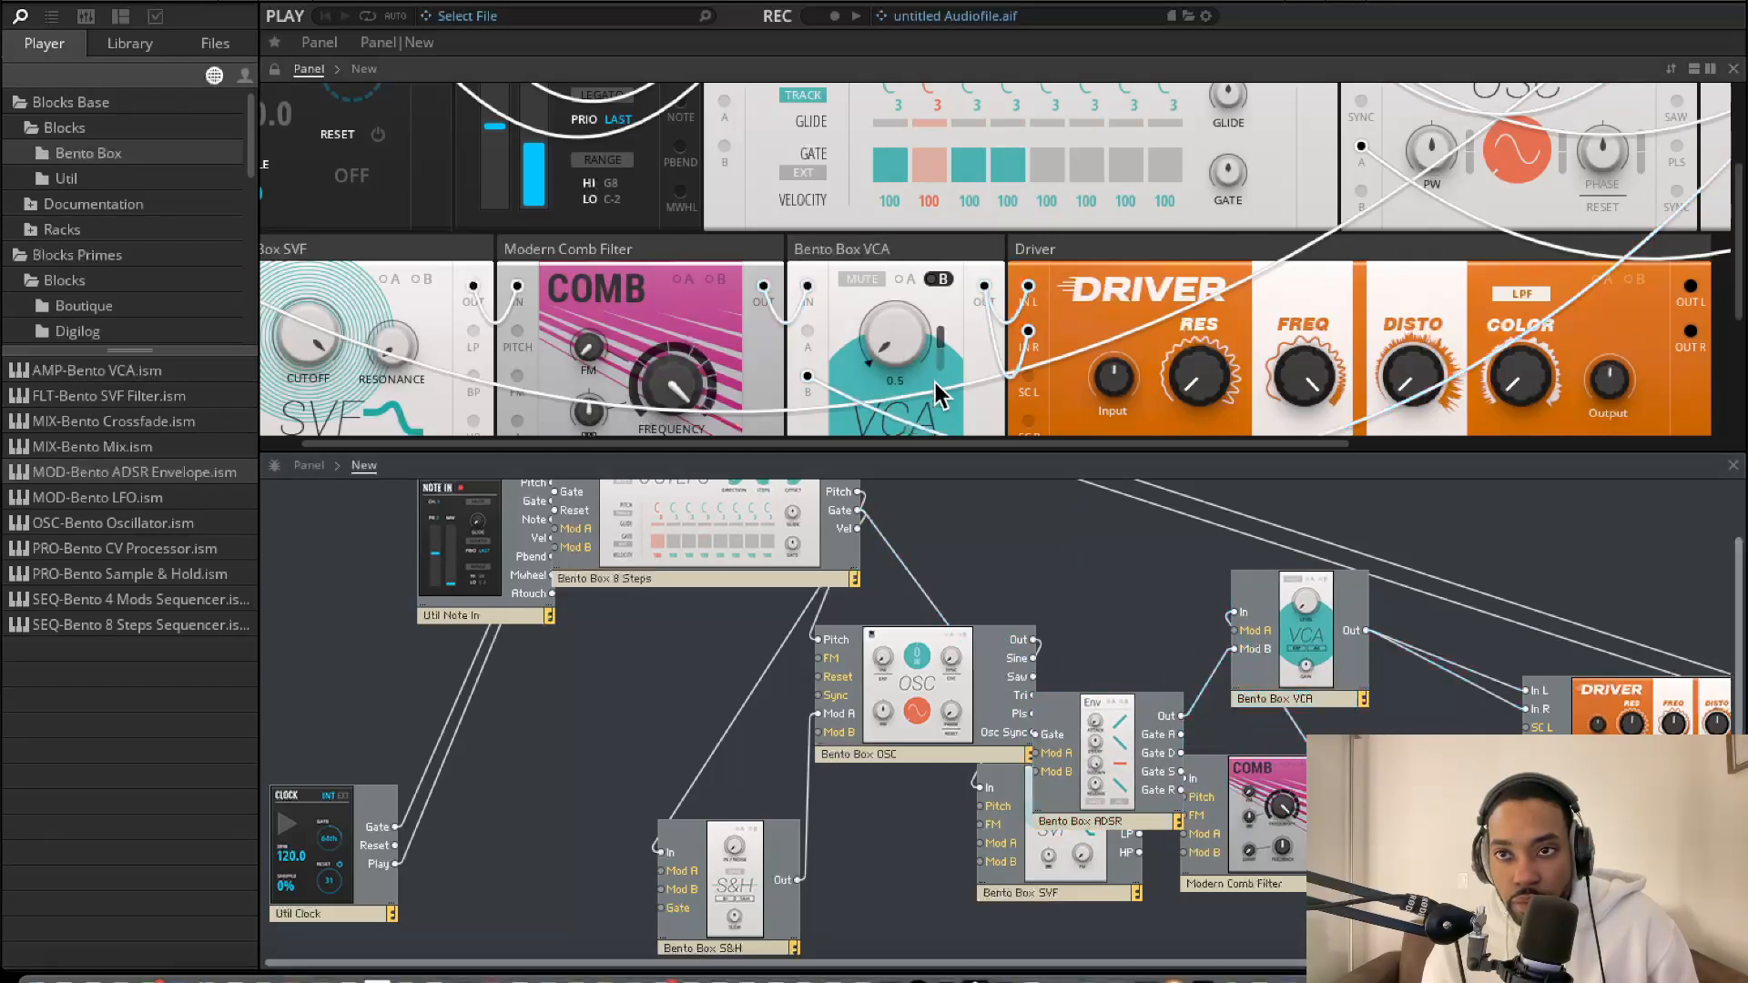
# Open the Audio and MIDI Settings and check the audio driver, the selected device and the available output devices
pyautogui.click(192, 2)
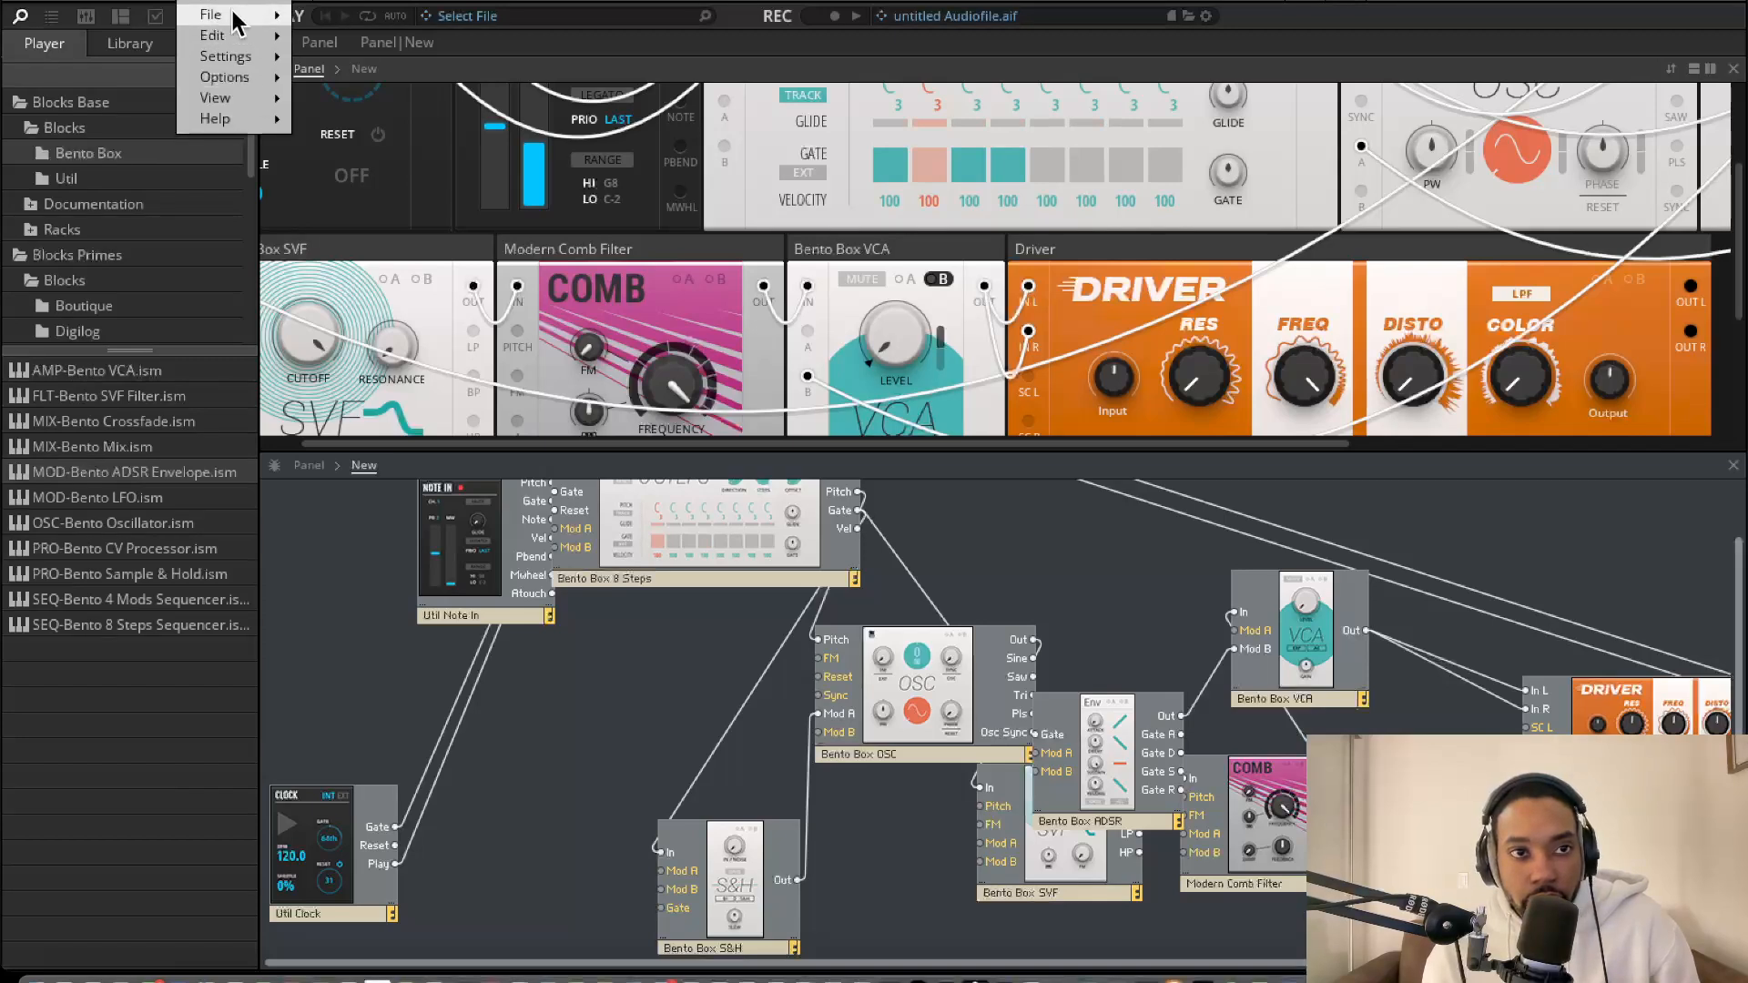
pyautogui.moveTo(232, 13)
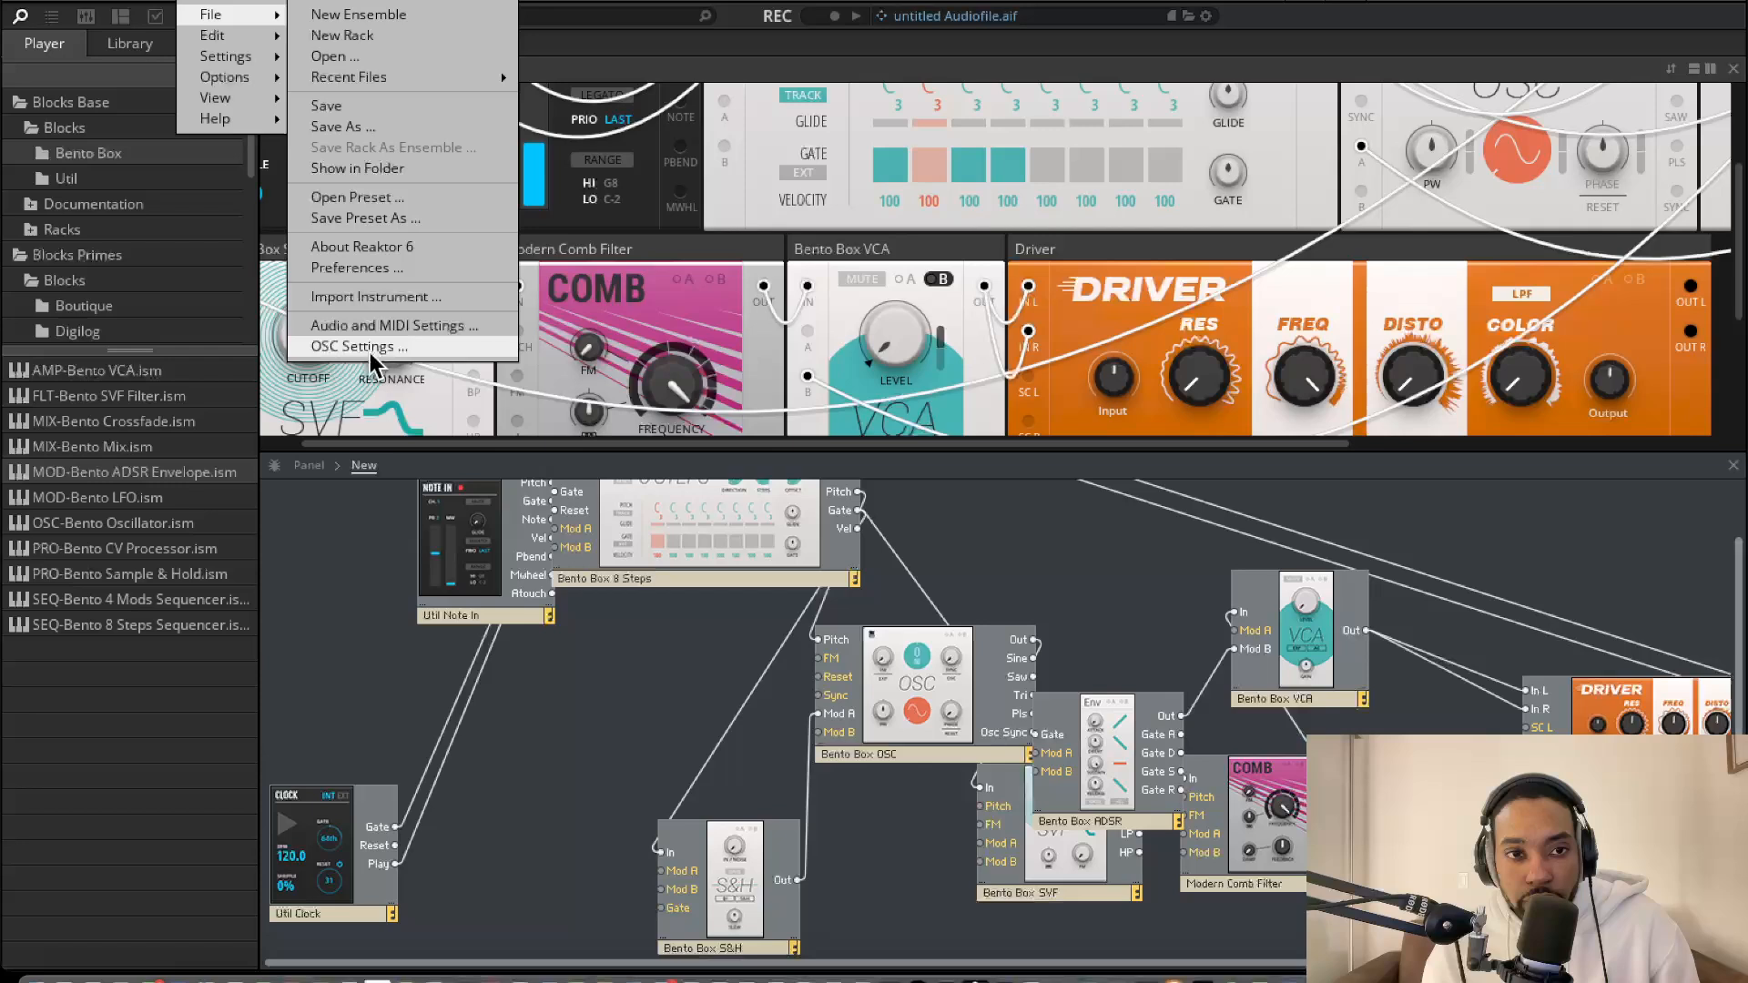
pyautogui.click(387, 326)
pyautogui.click(898, 418)
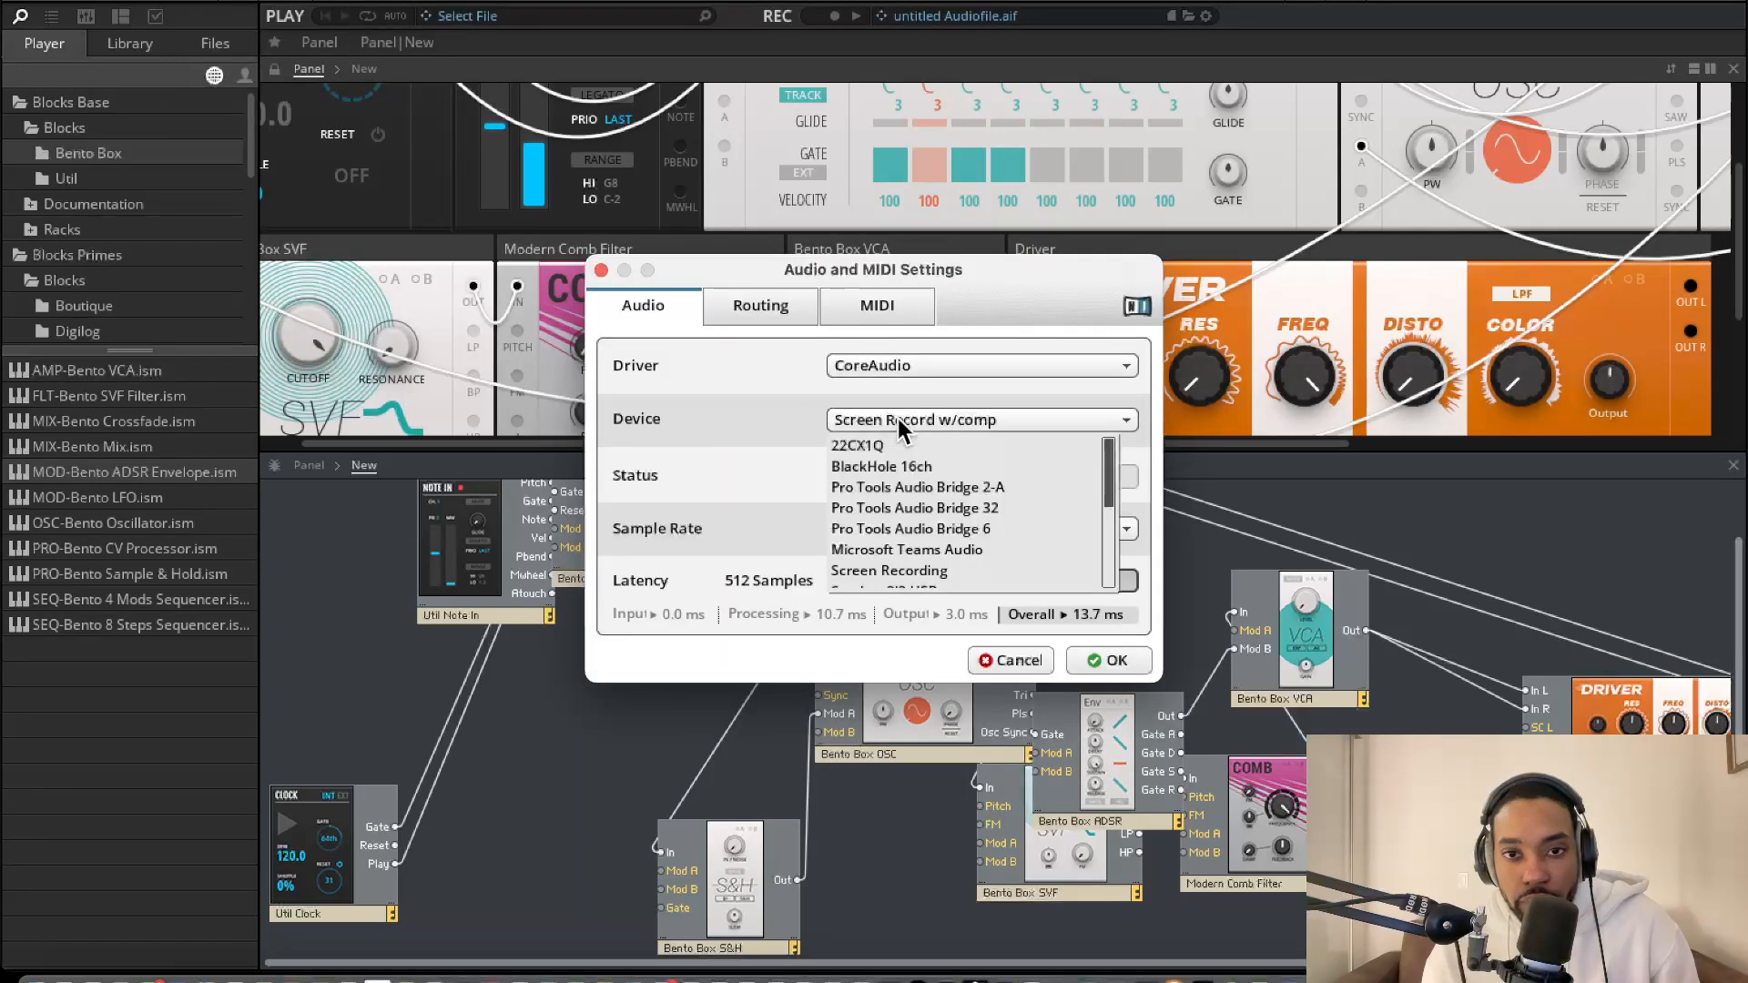
pyautogui.click(898, 418)
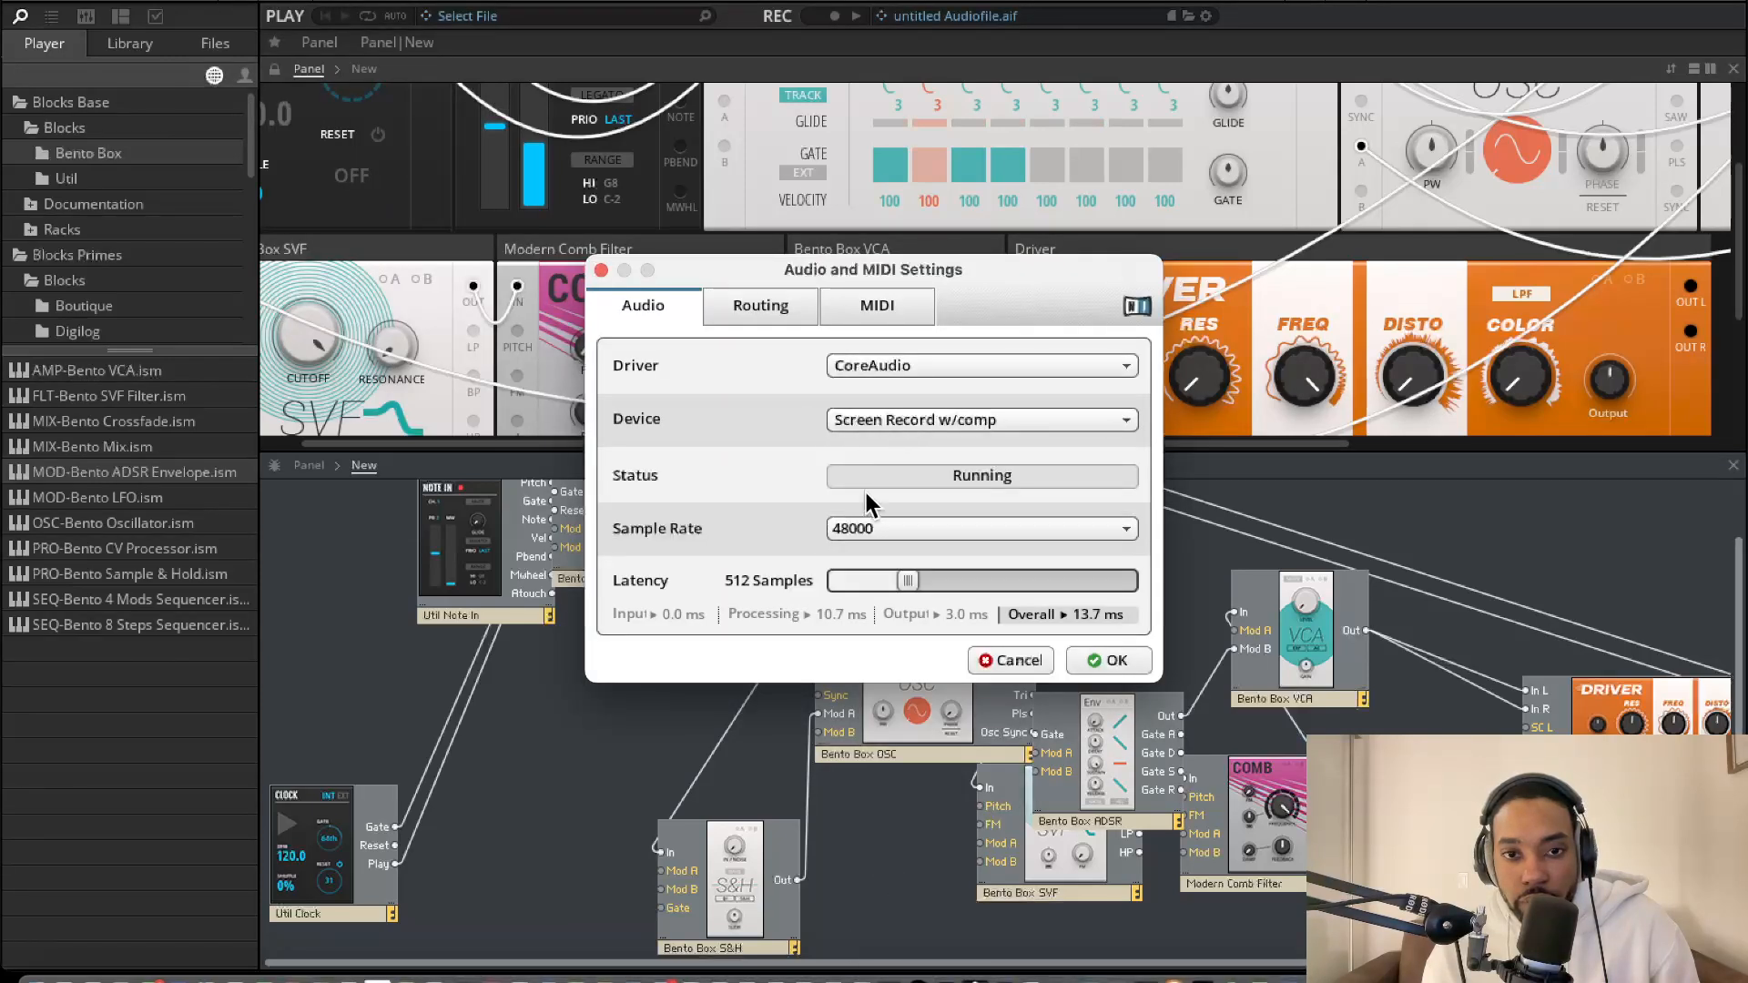
pyautogui.click(898, 419)
pyautogui.click(881, 421)
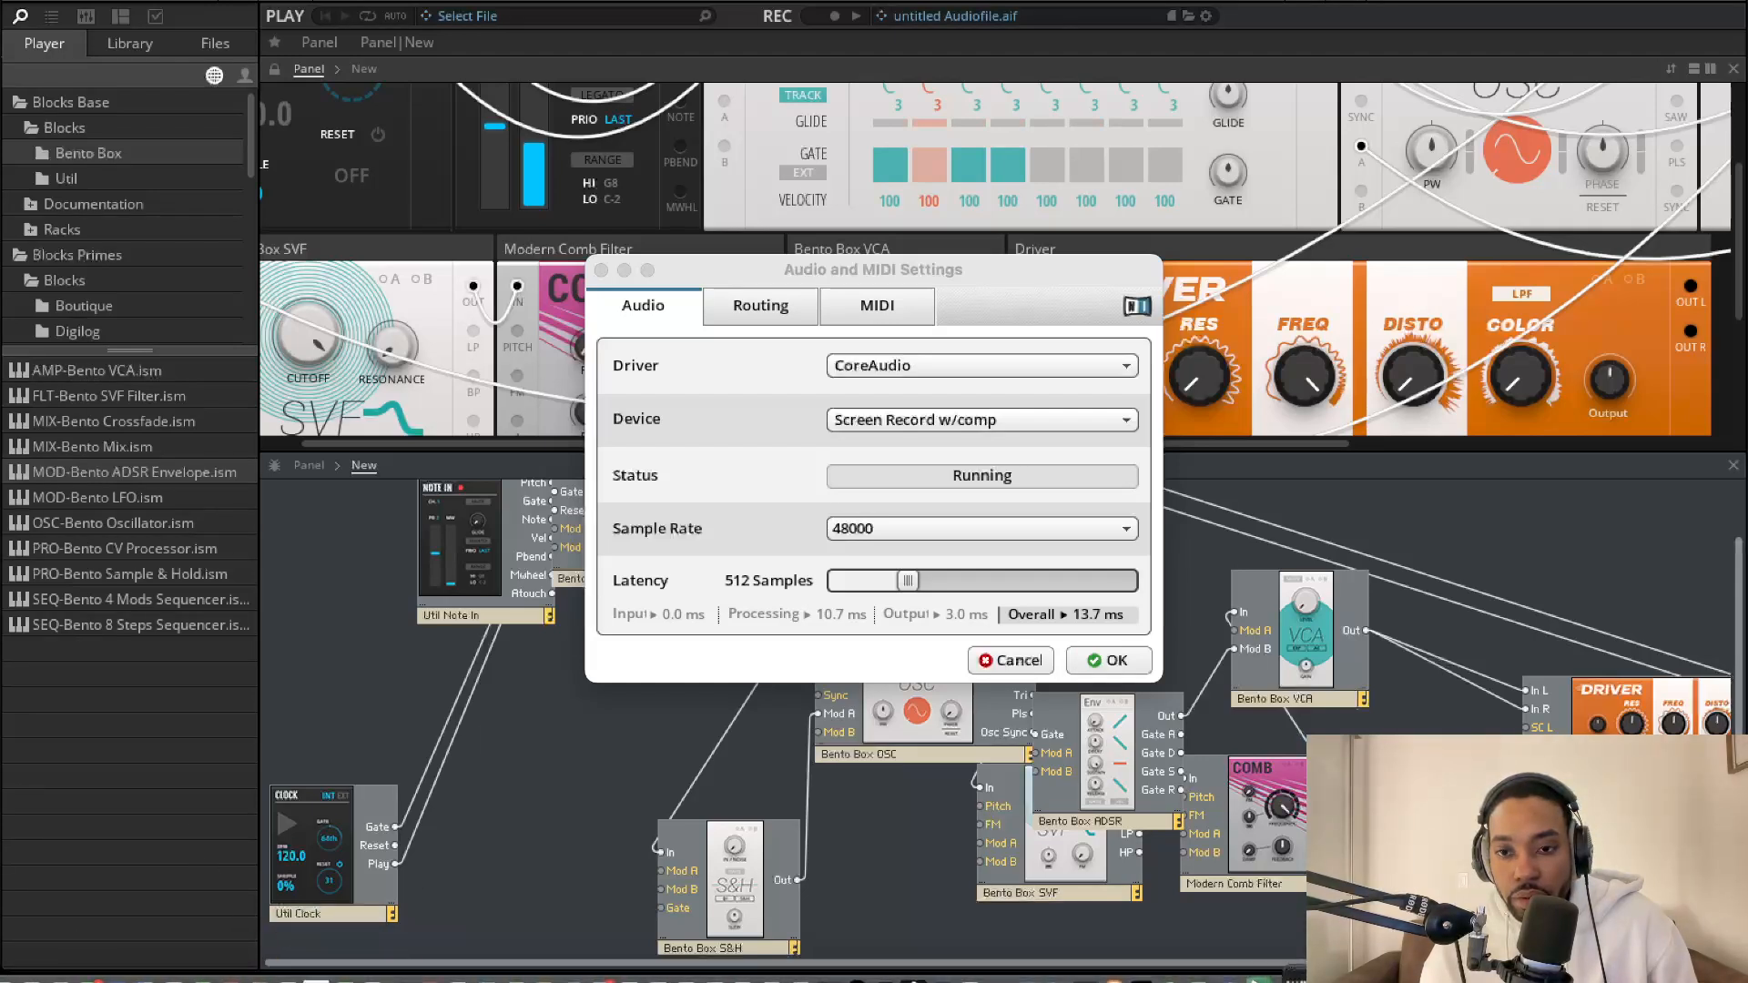
# Quit the Pro Tools session "PT101 2023 Exercise 1 (Low Roar)" without saving its changes
pyautogui.press('super+q')
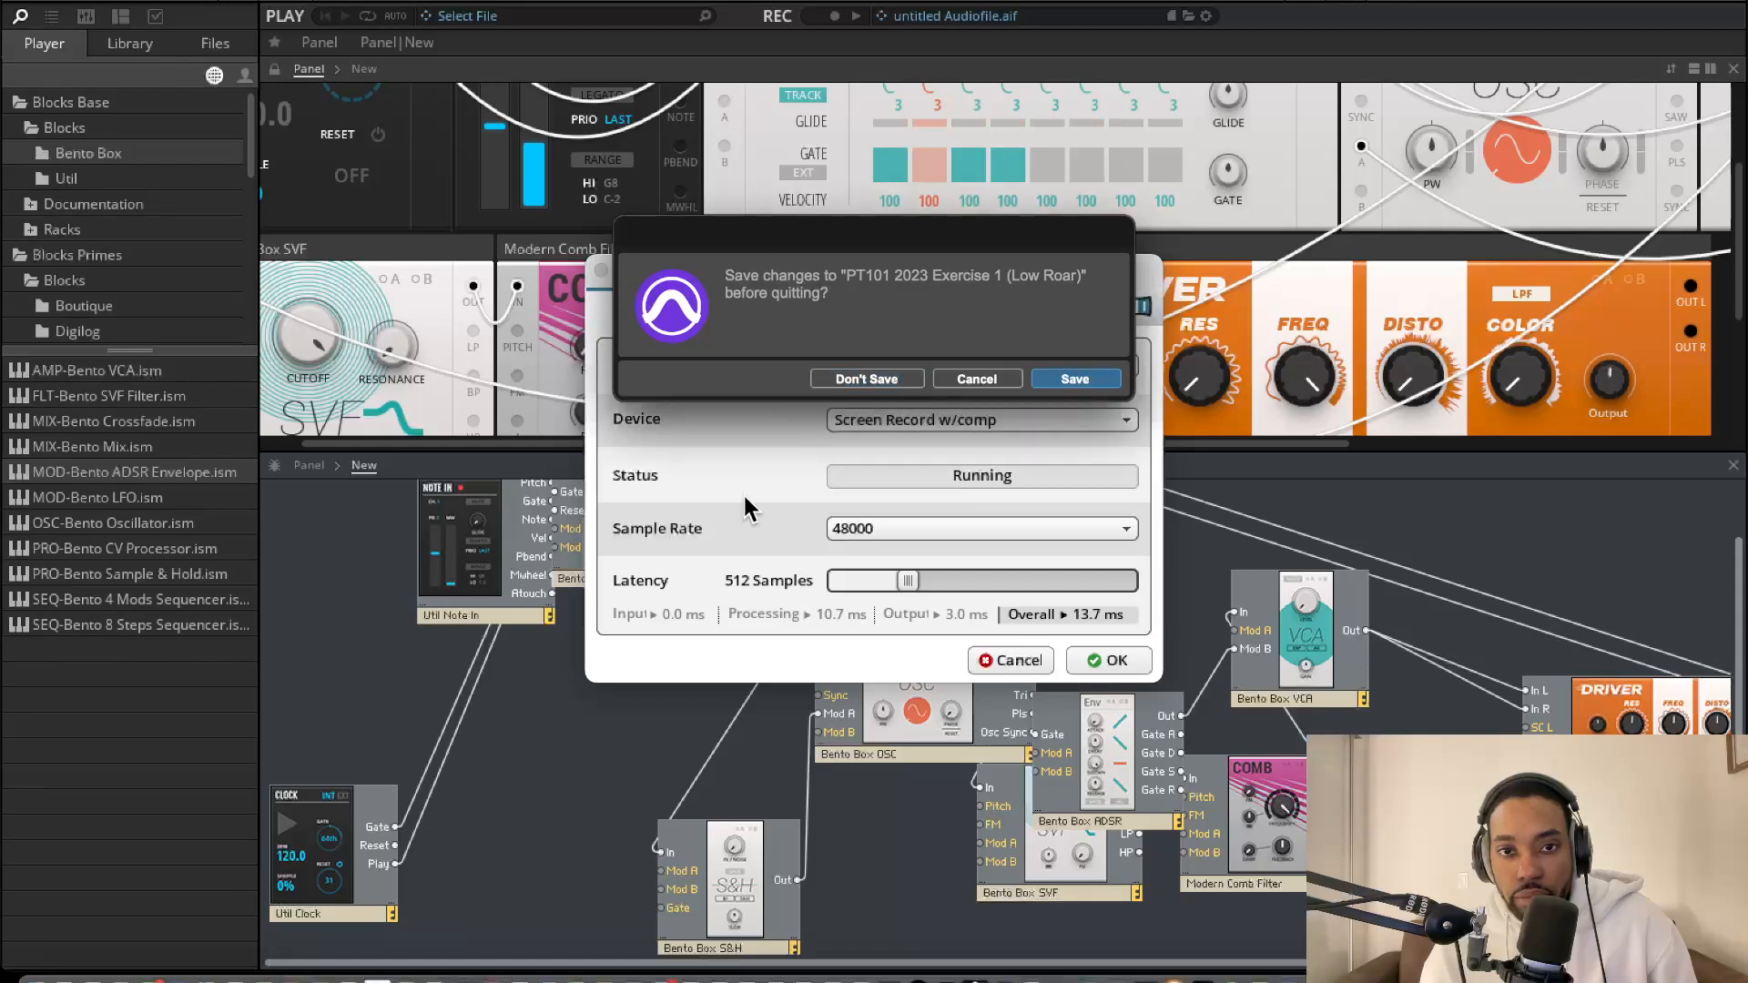
pyautogui.click(867, 381)
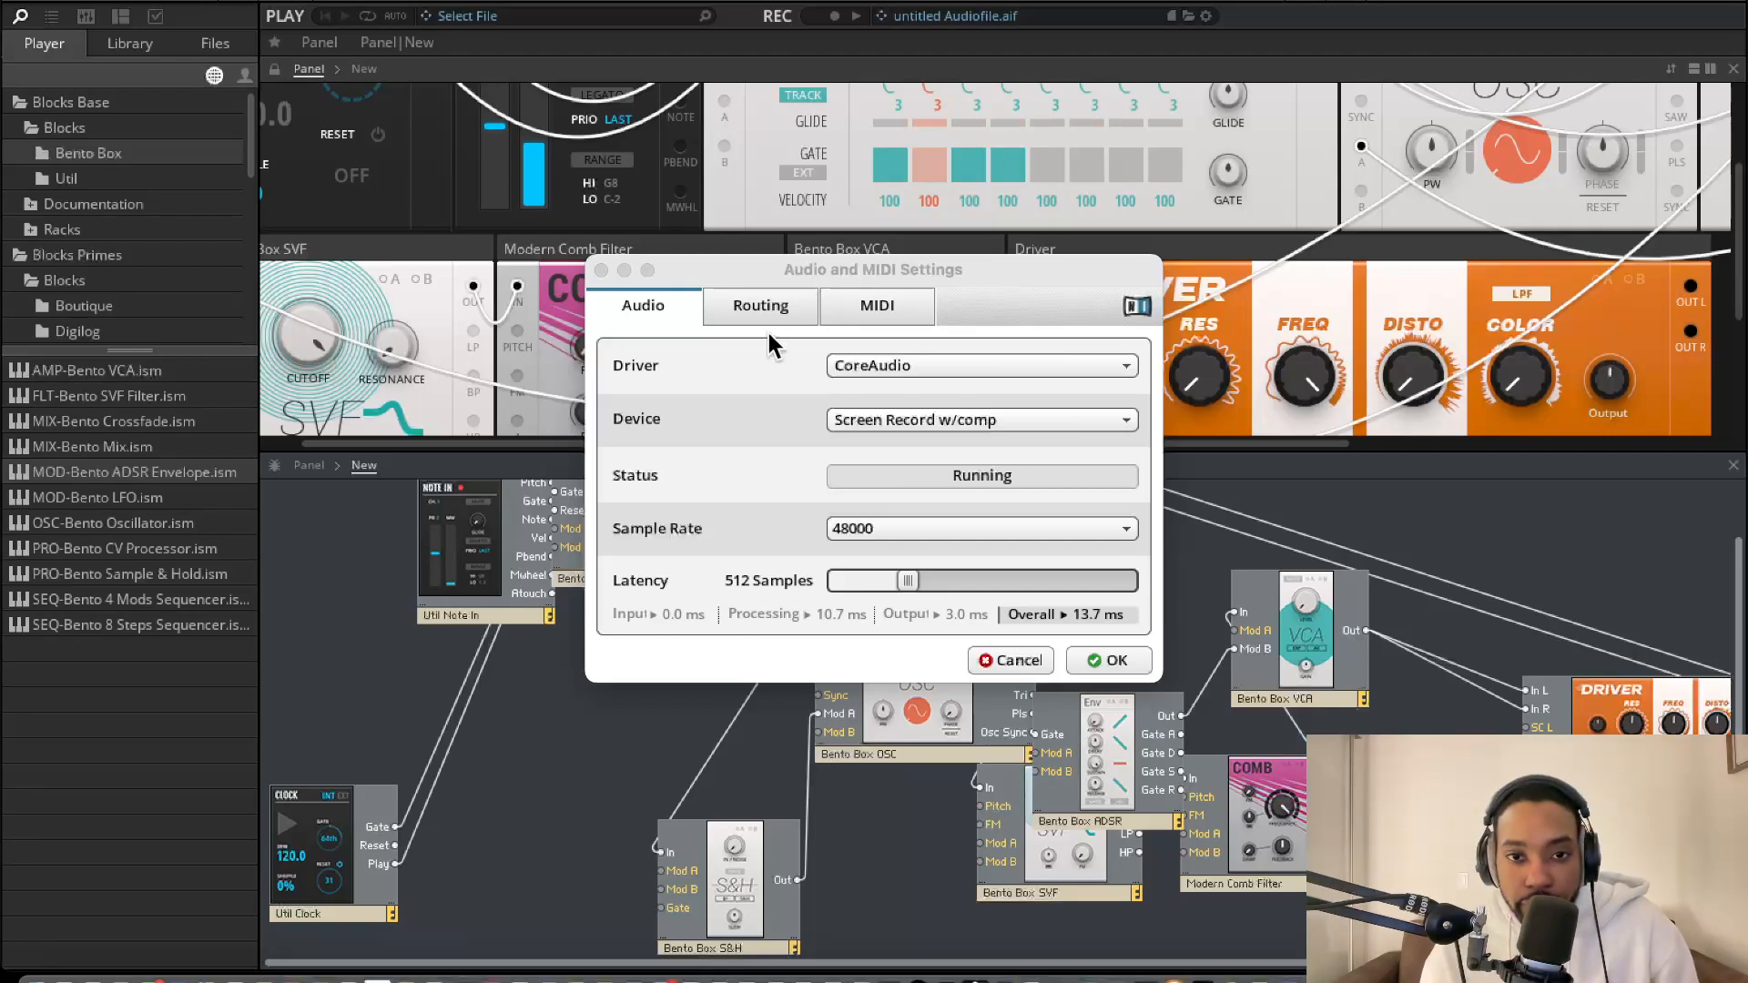
# Check the output routing and the MIDI page in the Audio and MIDI Settings, and close the settings window
pyautogui.click(756, 302)
pyautogui.click(847, 306)
pyautogui.click(773, 305)
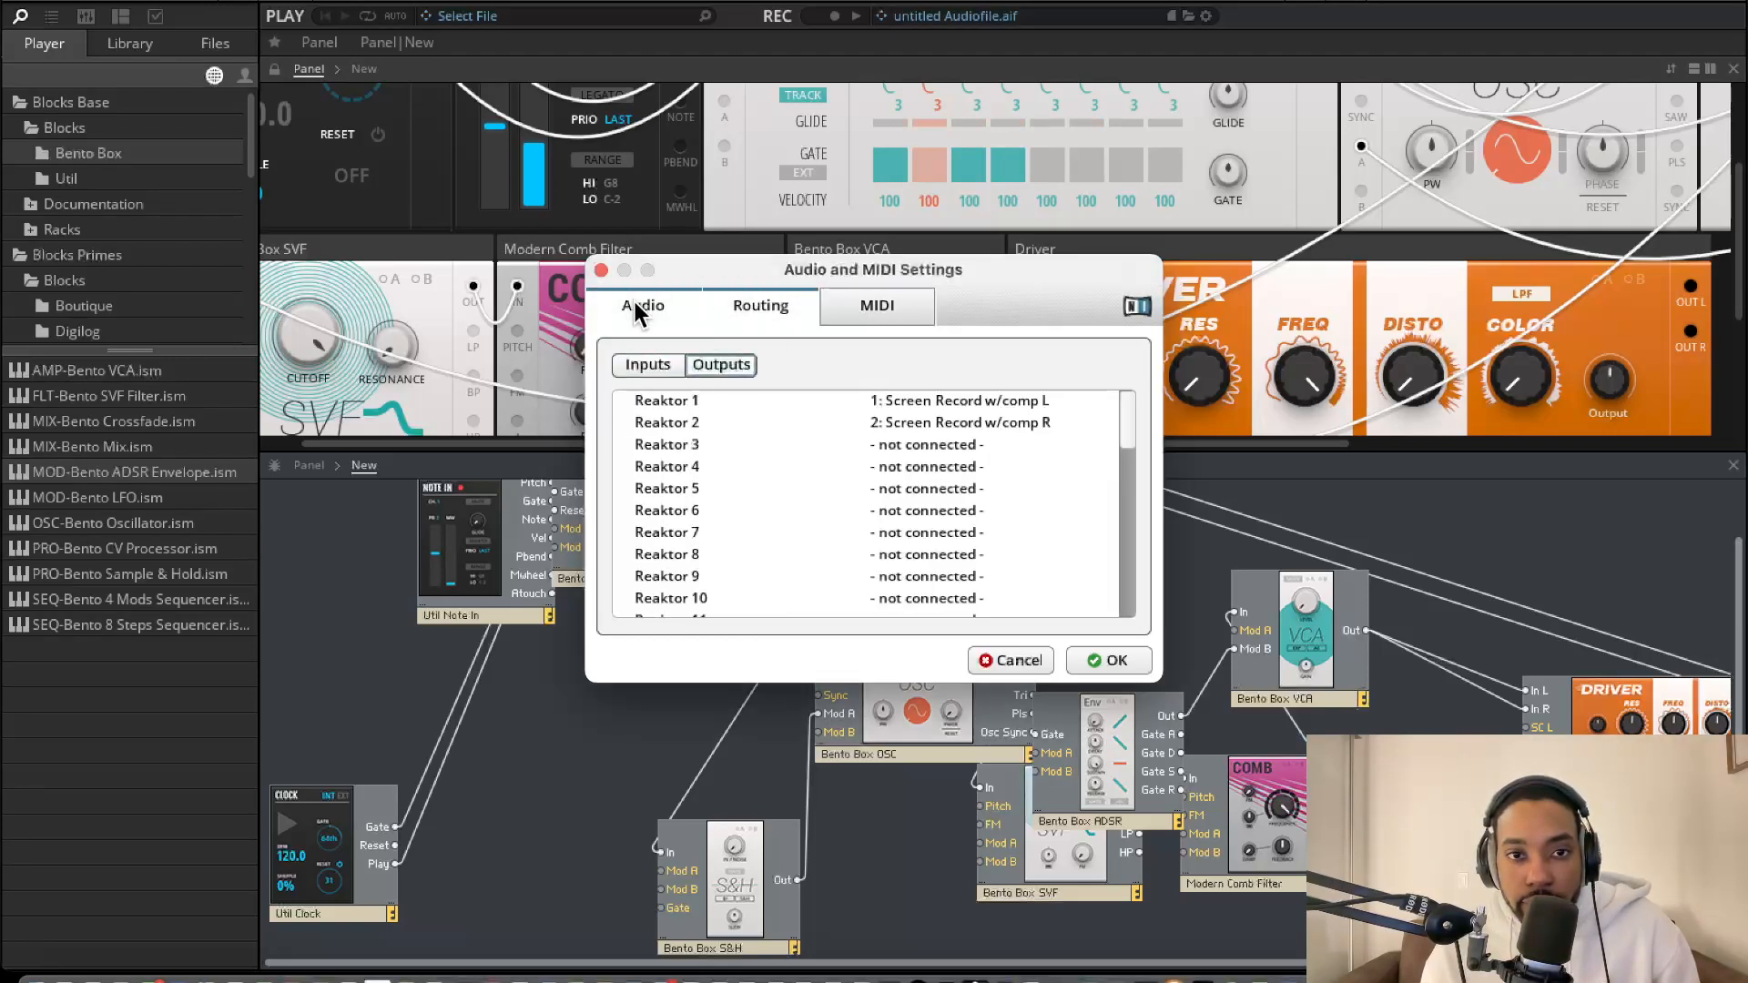
pyautogui.click(636, 306)
pyautogui.click(601, 269)
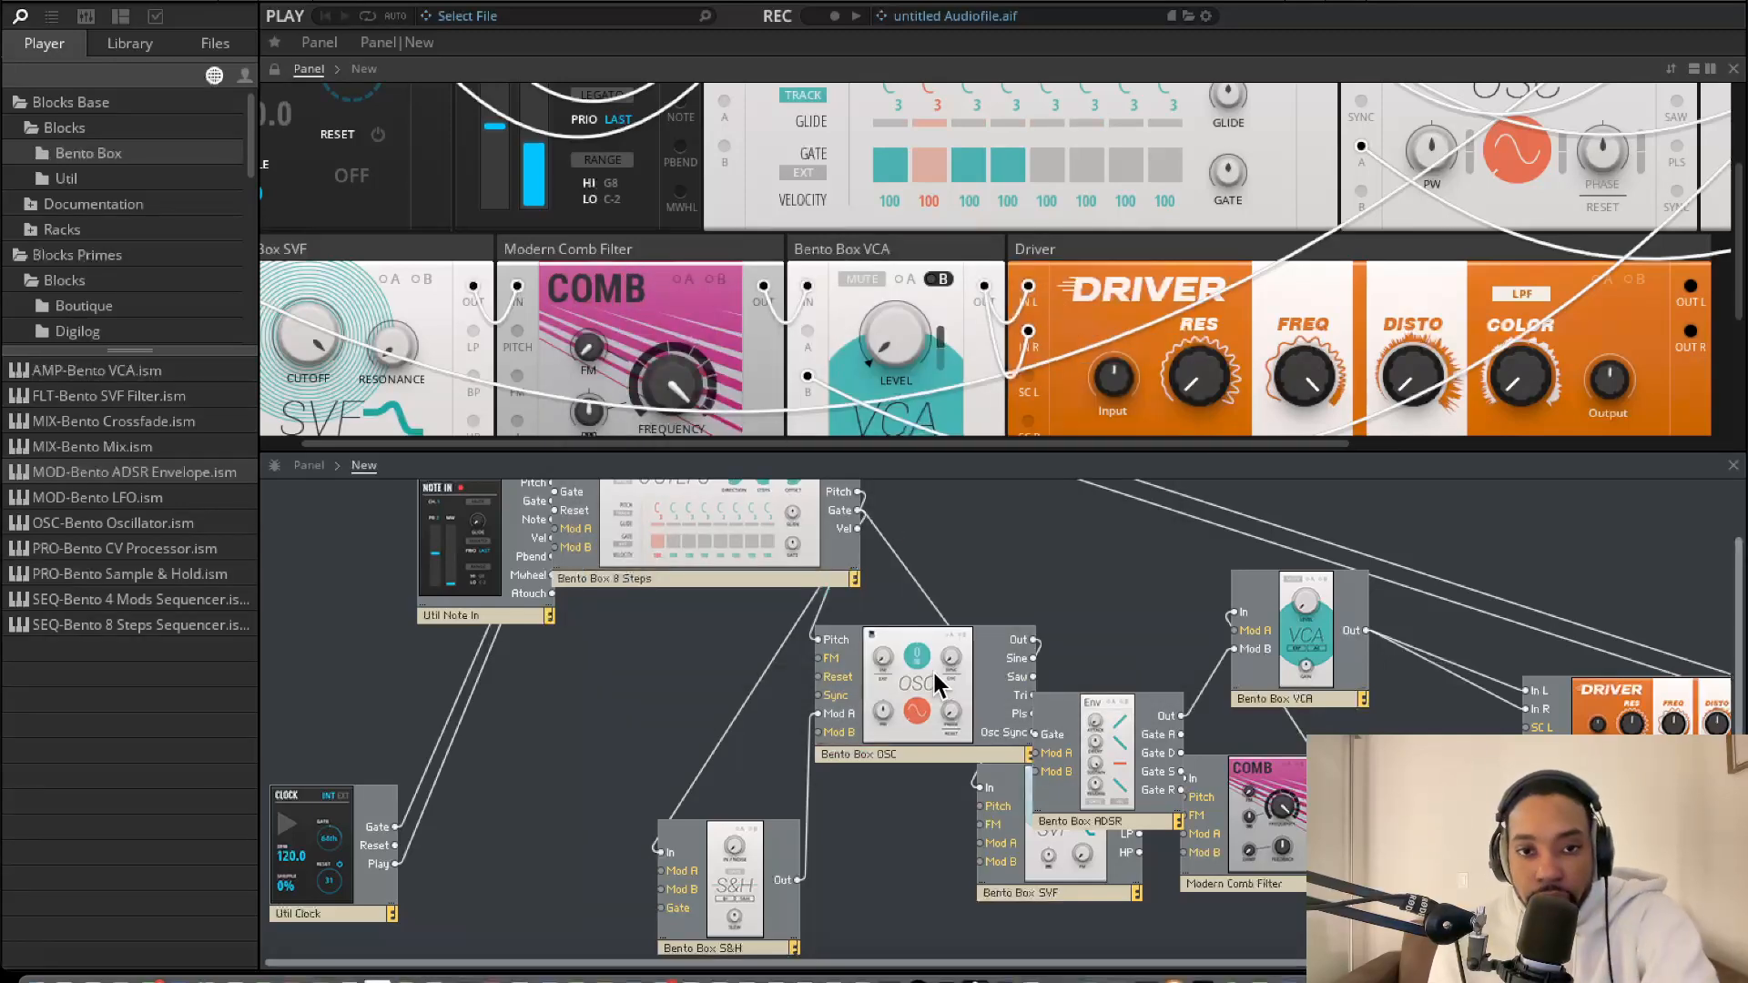
# Spread out the OSC and 8 Steps blocks in the structure so their ports are easier to reach
pyautogui.moveTo(933, 687); pyautogui.dragTo(978, 558)
pyautogui.scroll(2, 959, 573)
pyautogui.moveTo(716, 591)
pyautogui.mouseDown()
pyautogui.moveTo(752, 561)
pyautogui.moveTo(746, 607)
pyautogui.mouseUp()
pyautogui.scroll(3, 609, 435)
pyautogui.scroll(-4, 364, 356)
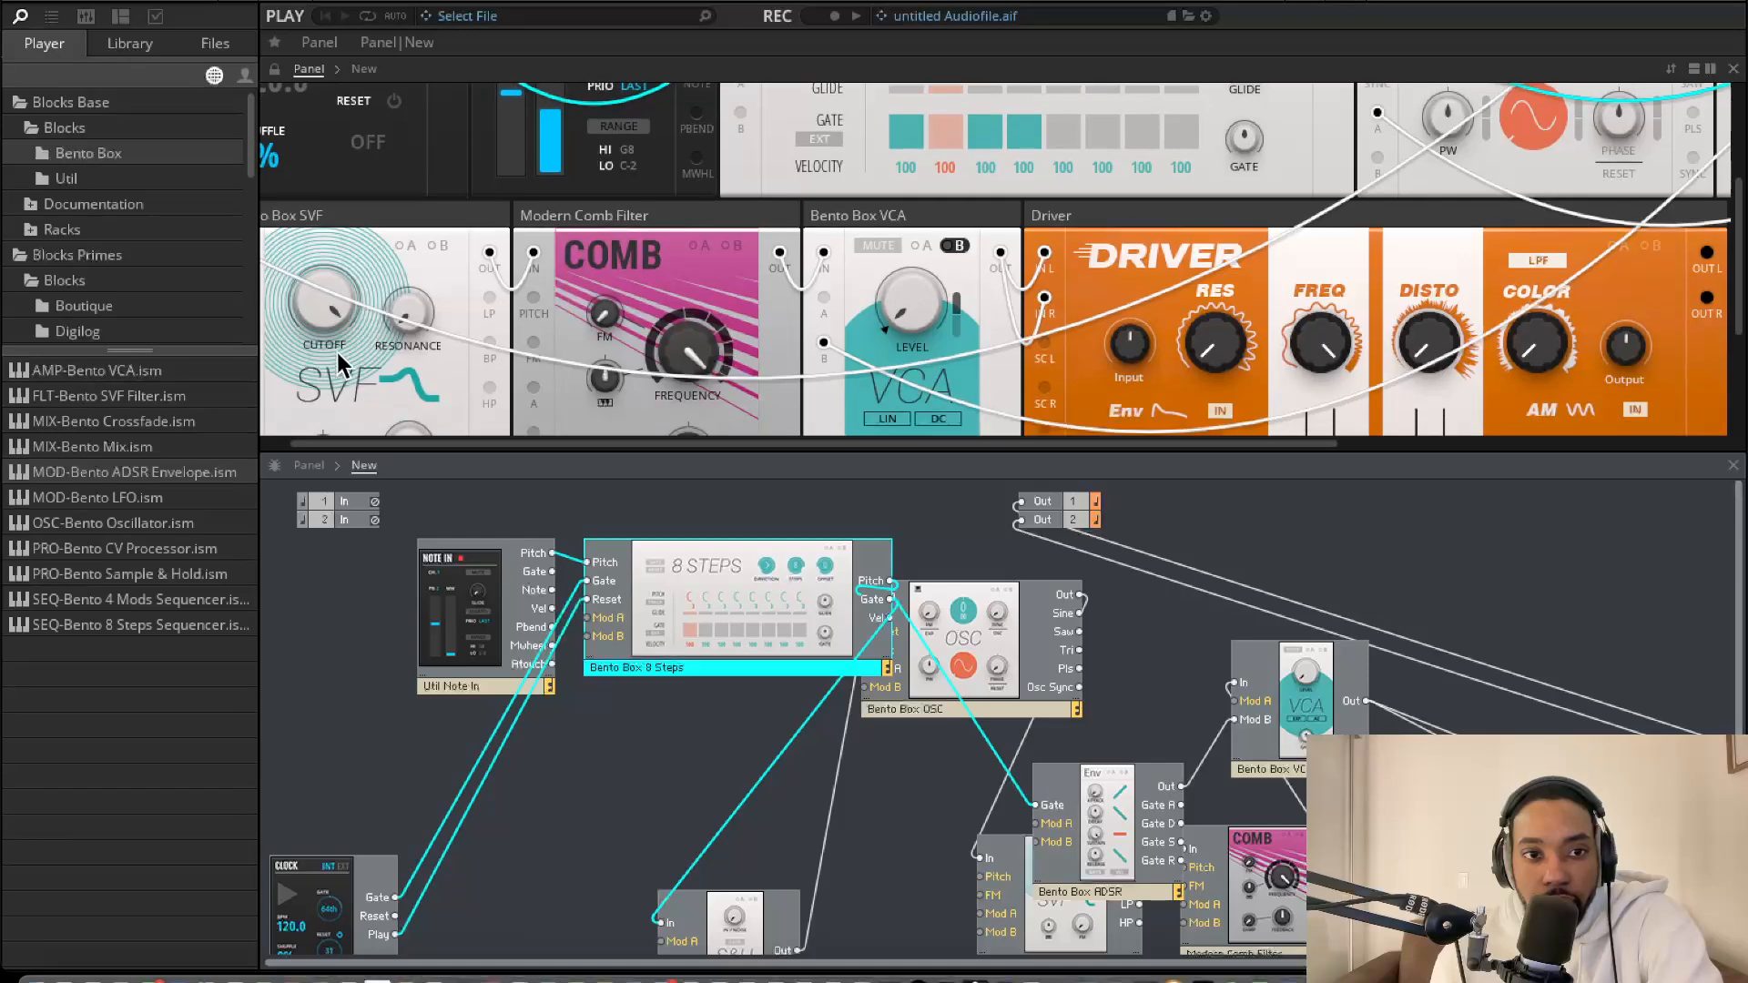
# Lower the SVF filter's Cutoff to about 3.28 kHz
pyautogui.moveTo(328, 300); pyautogui.dragTo(329, 319)
pyautogui.scroll(4, 619, 290)
pyautogui.scroll(-3, 869, 253)
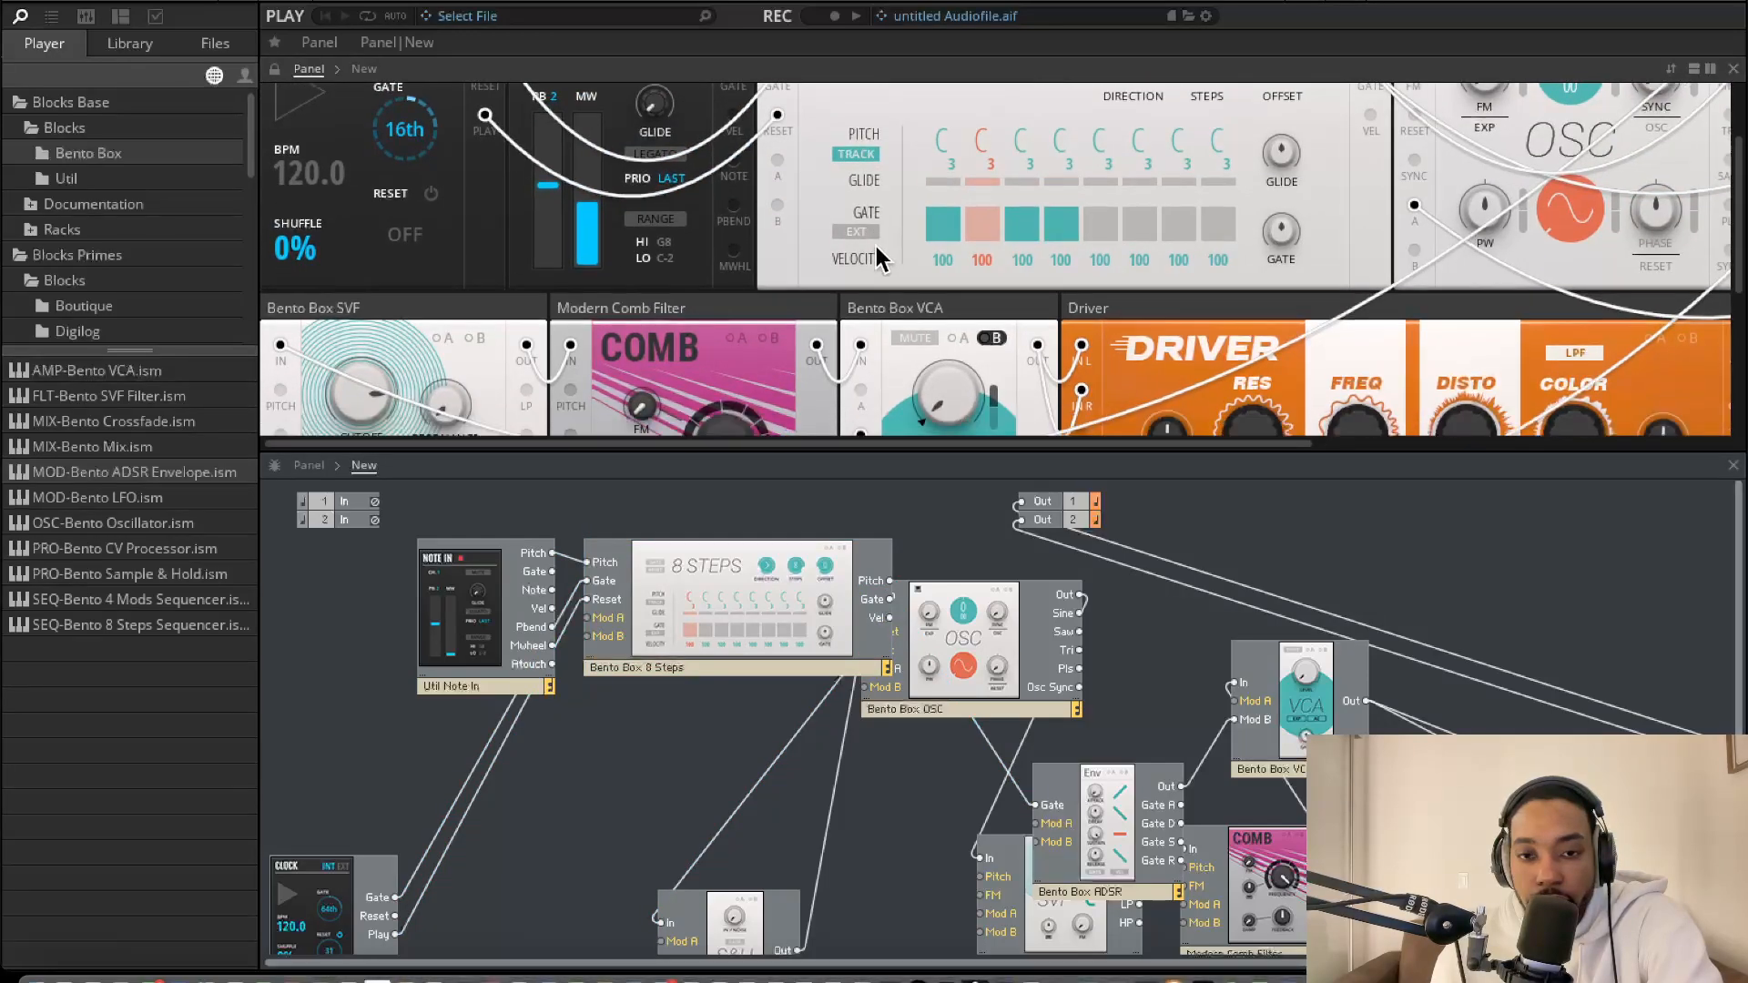
# Move the 8 Steps block down and connect the Note In's Pitch output directly to the OSC's Pitch input
pyautogui.moveTo(797, 613); pyautogui.dragTo(702, 881)
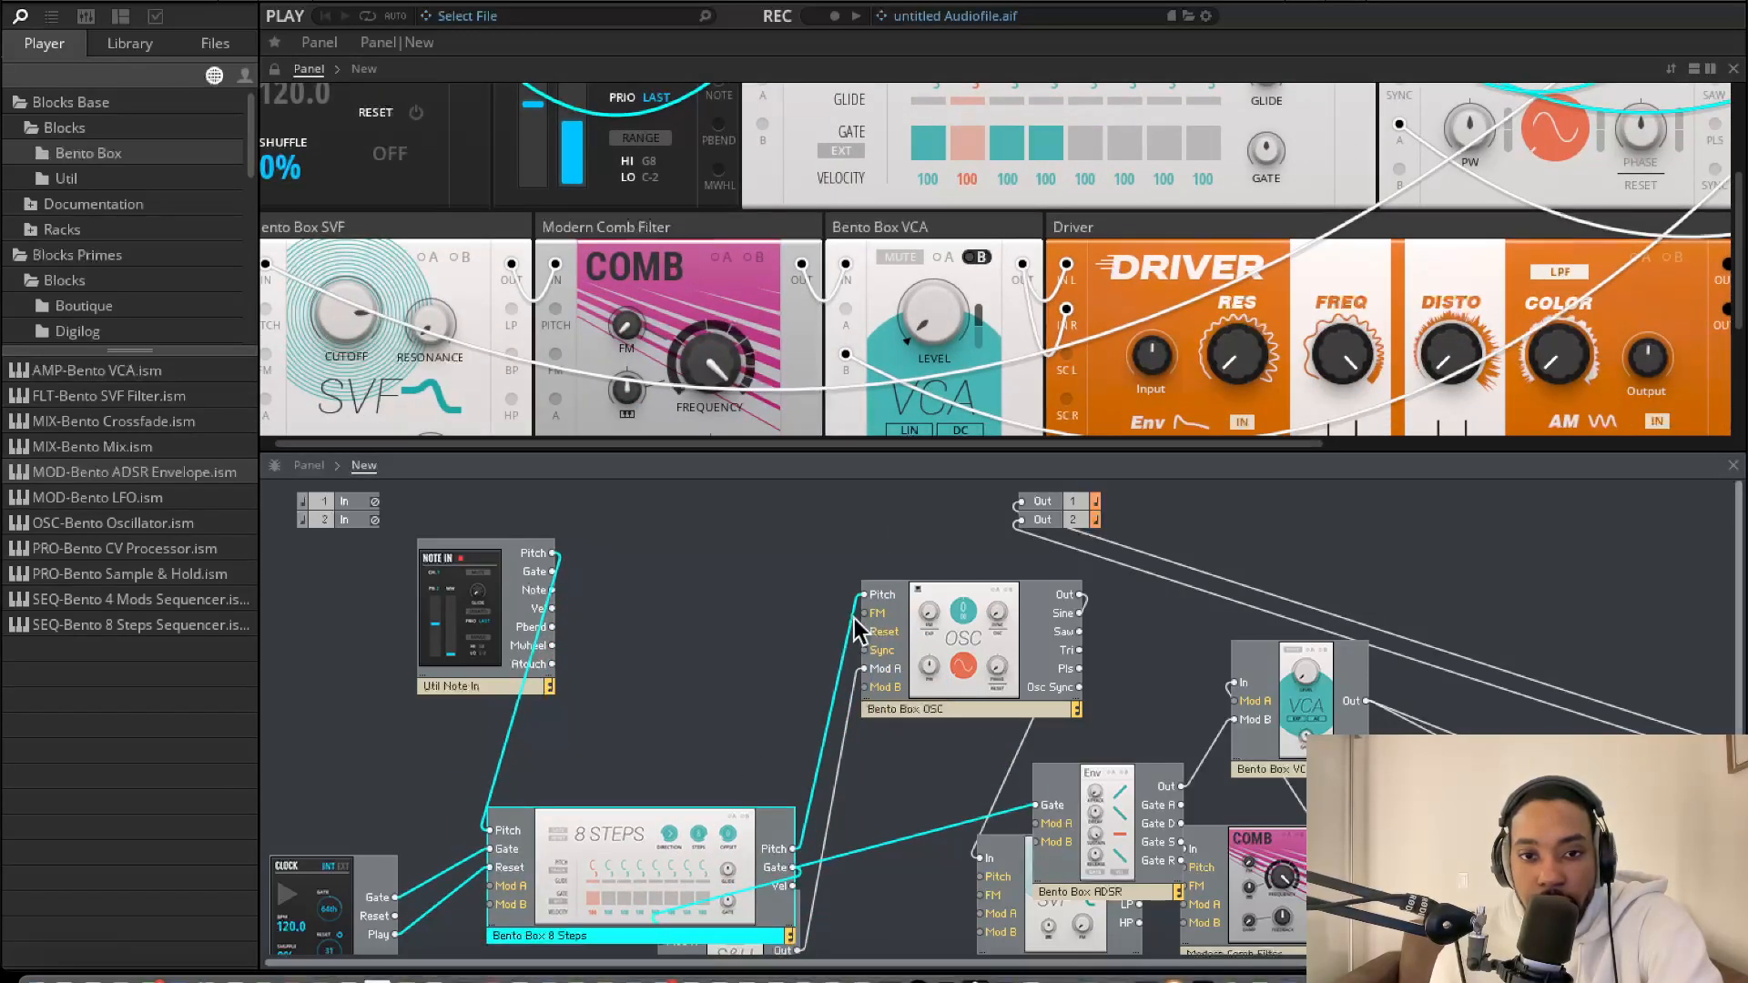
pyautogui.moveTo(865, 612); pyautogui.dragTo(685, 584)
pyautogui.moveTo(862, 600); pyautogui.dragTo(546, 560)
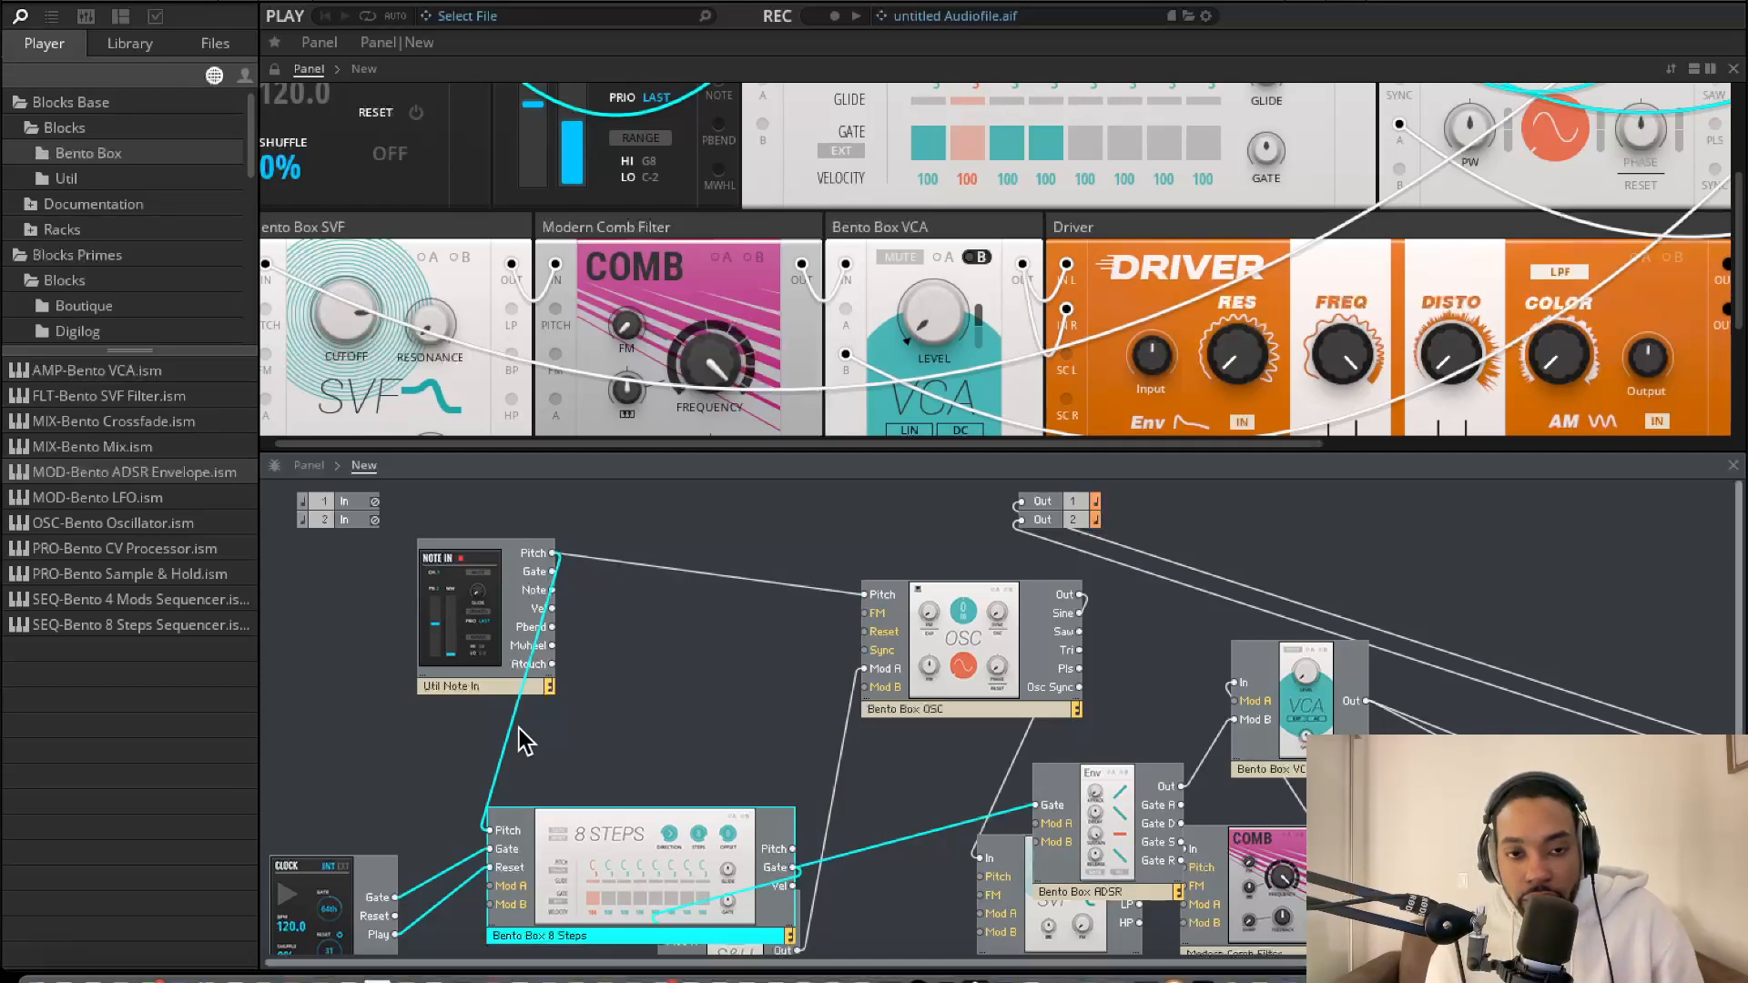
pyautogui.scroll(-3, 739, 746)
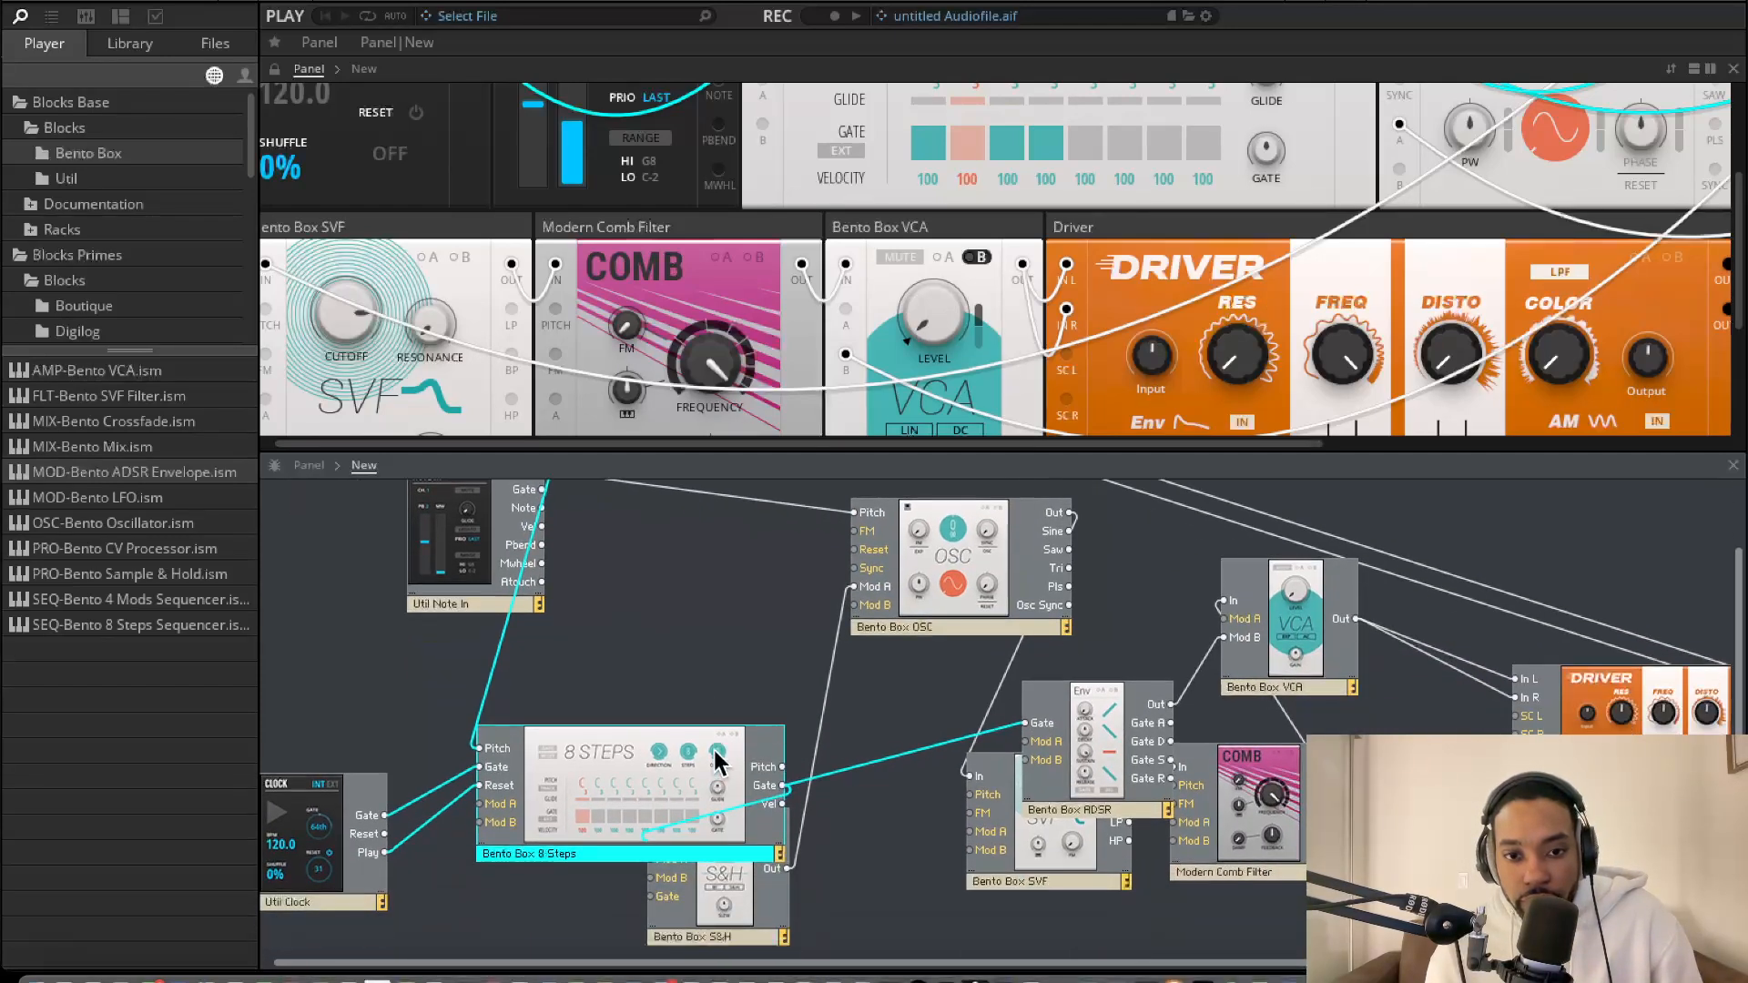
# Wire the Note In's Gate to the ADSR's Gate and try raising the VCA's Level to about 20.3
pyautogui.moveTo(737, 874); pyautogui.dragTo(783, 942)
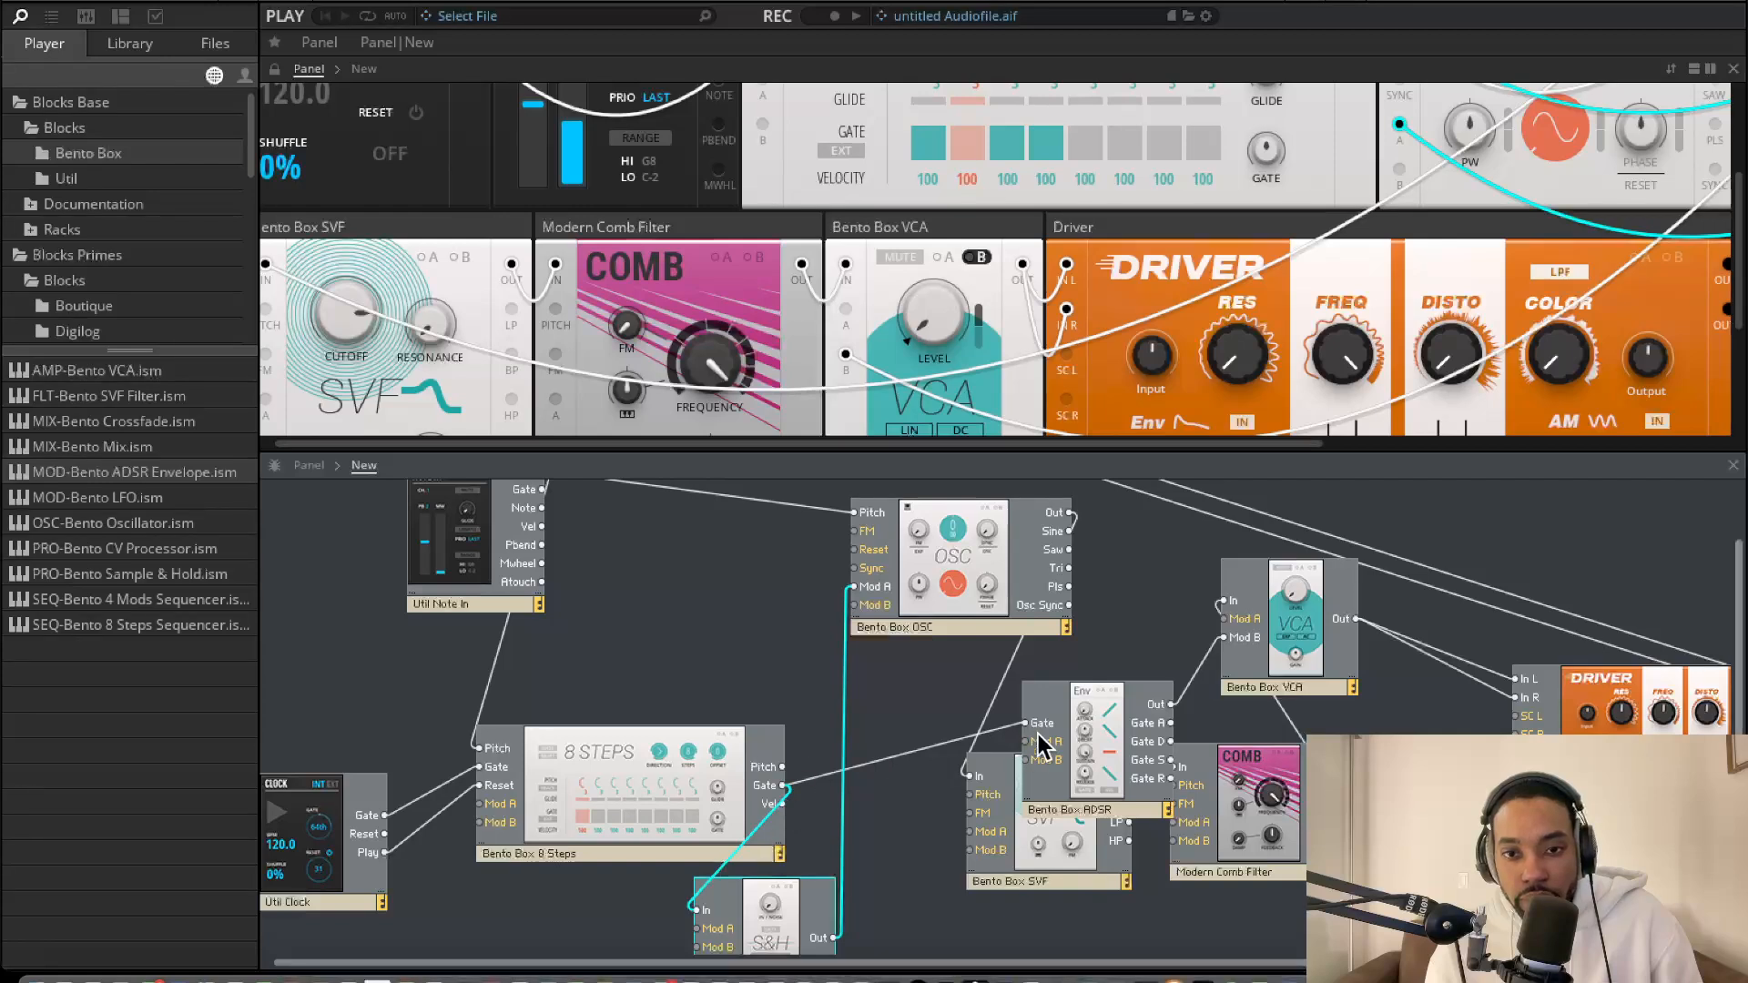
pyautogui.moveTo(1036, 729); pyautogui.dragTo(543, 489)
pyautogui.scroll(3, 592, 546)
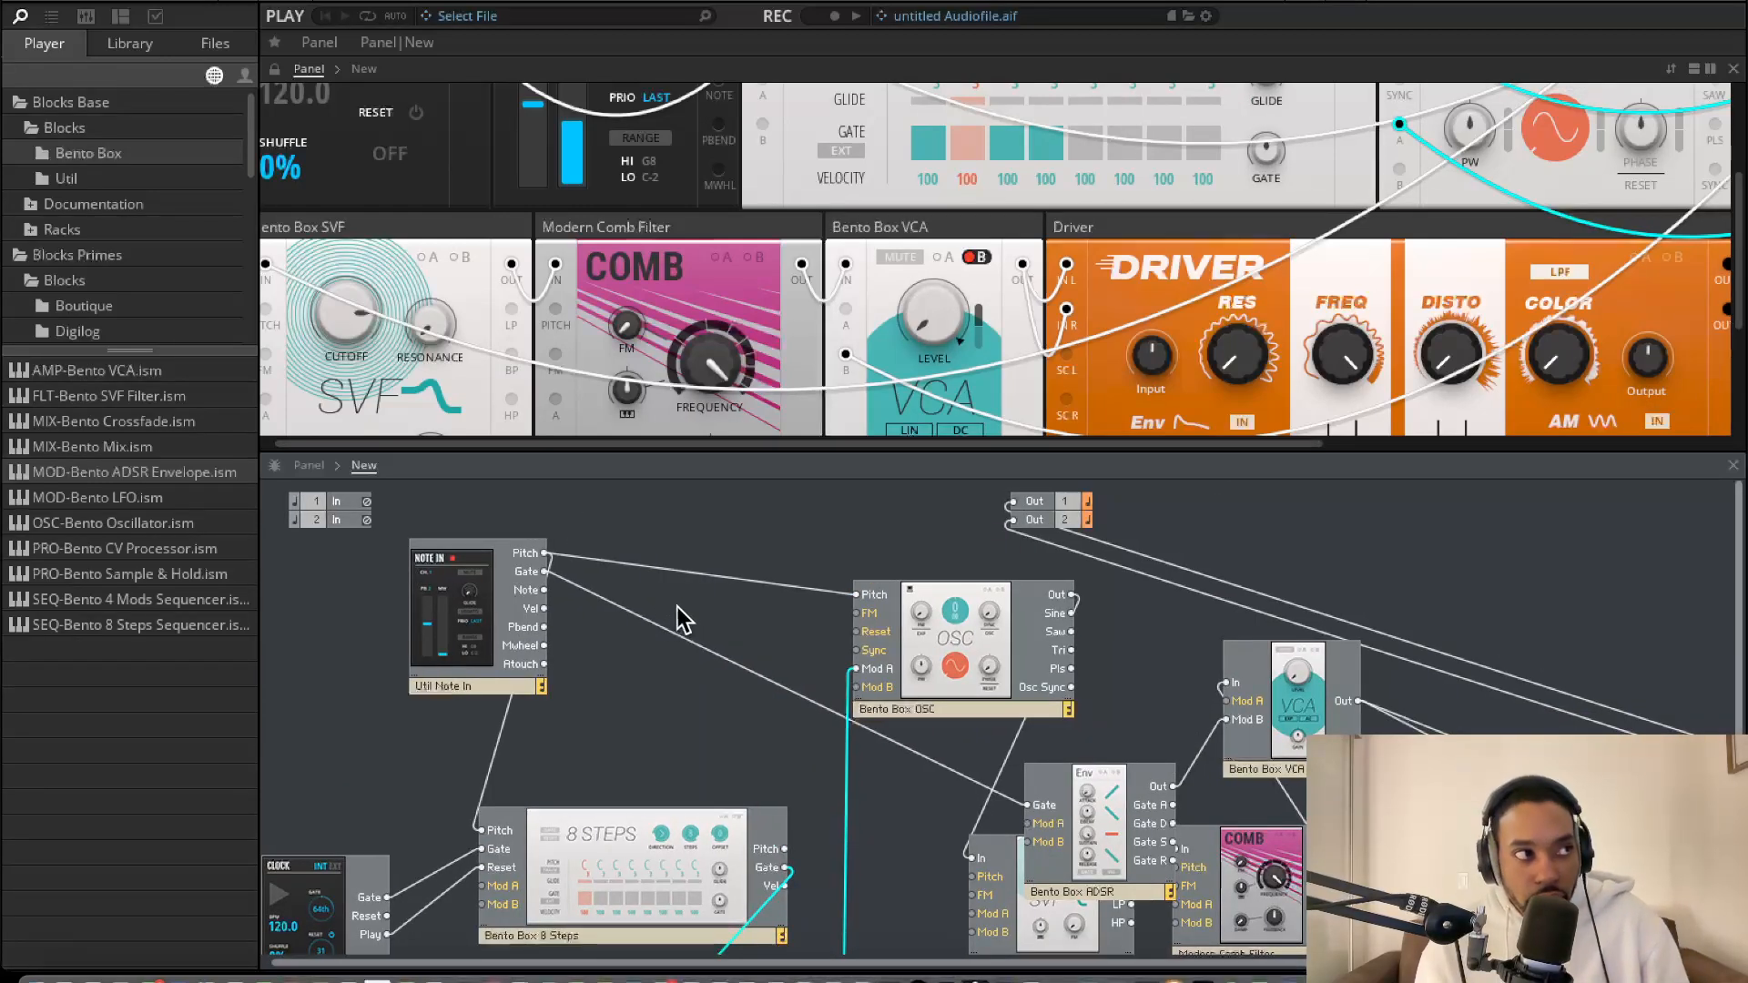
pyautogui.moveTo(942, 319); pyautogui.dragTo(929, 232)
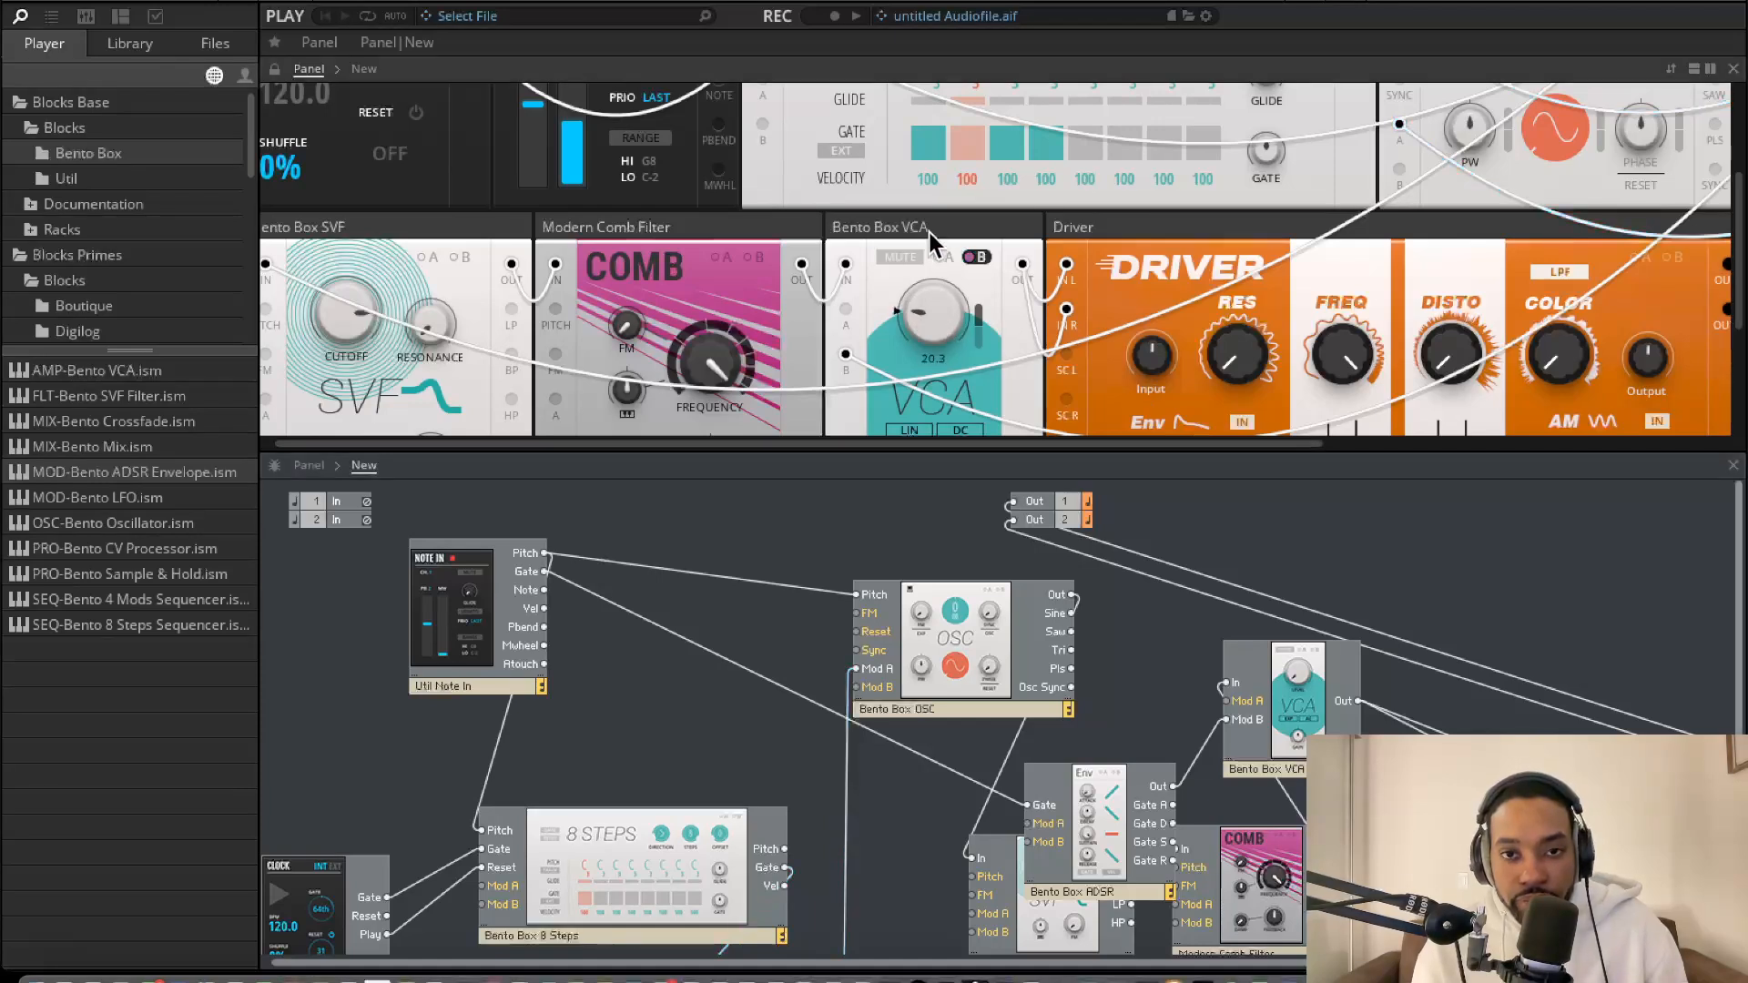
# Move the 8 Steps block back up beside the OSC and wire its Pitch output to the OSC's Pitch input
pyautogui.scroll(-1, 898, 592)
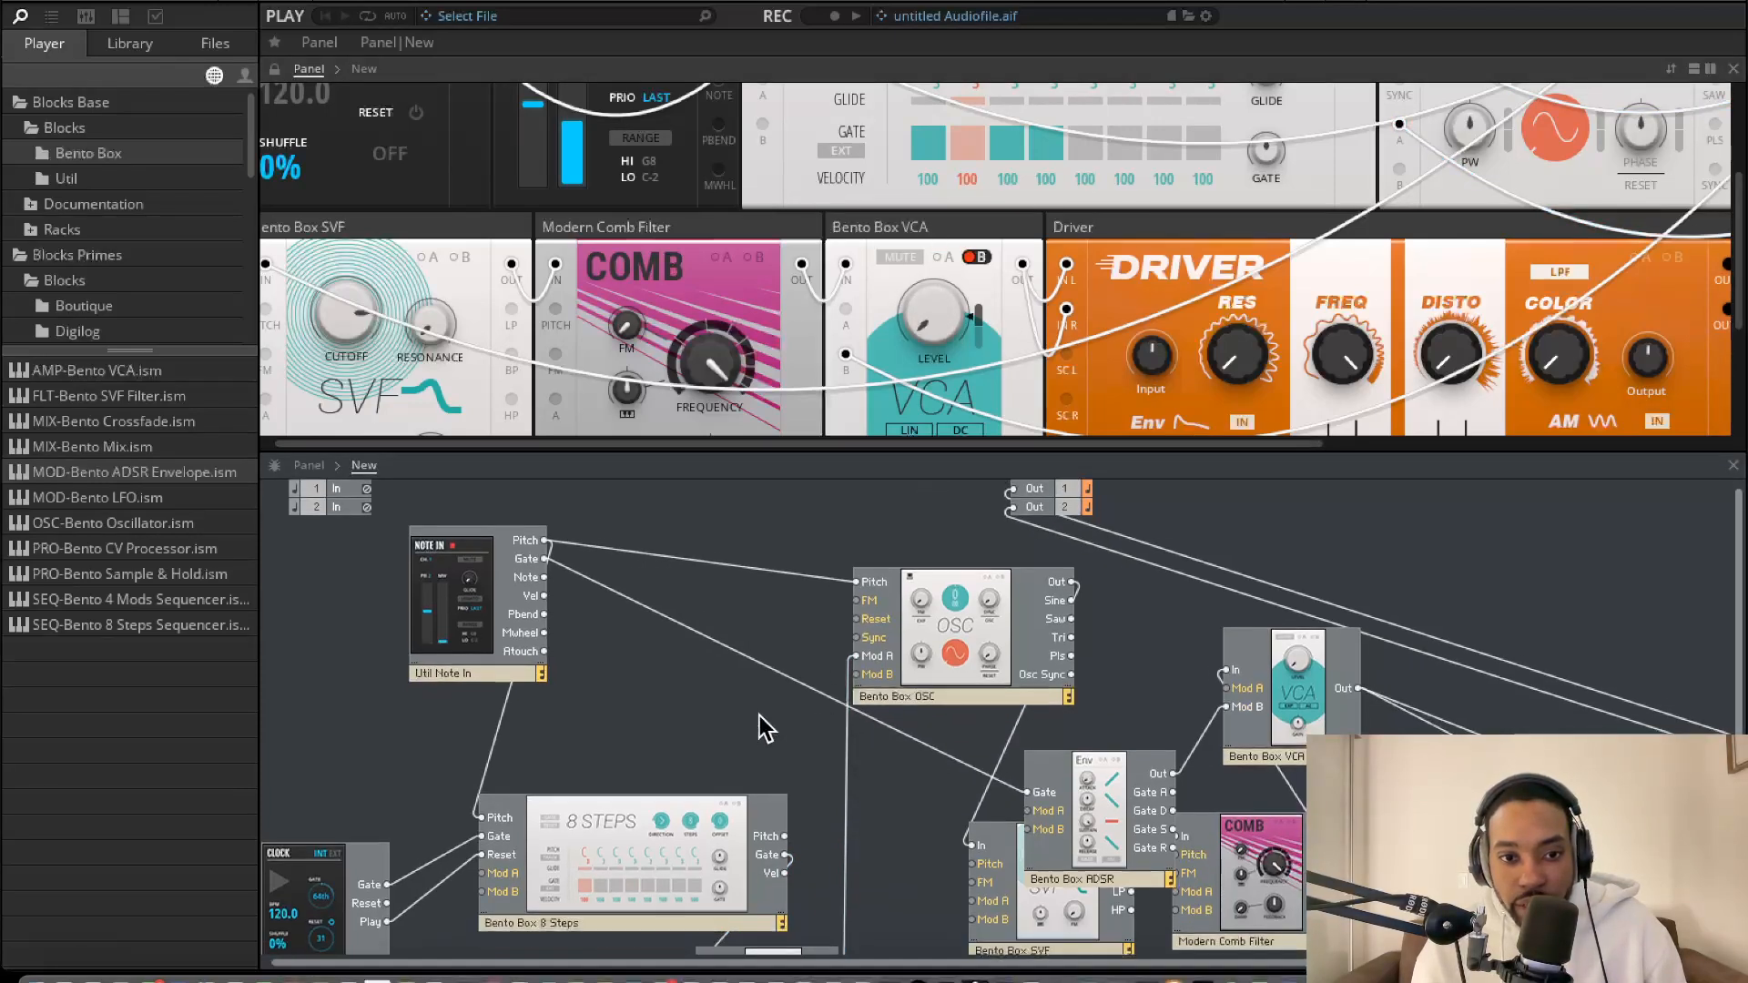
pyautogui.moveTo(641, 865); pyautogui.dragTo(635, 789)
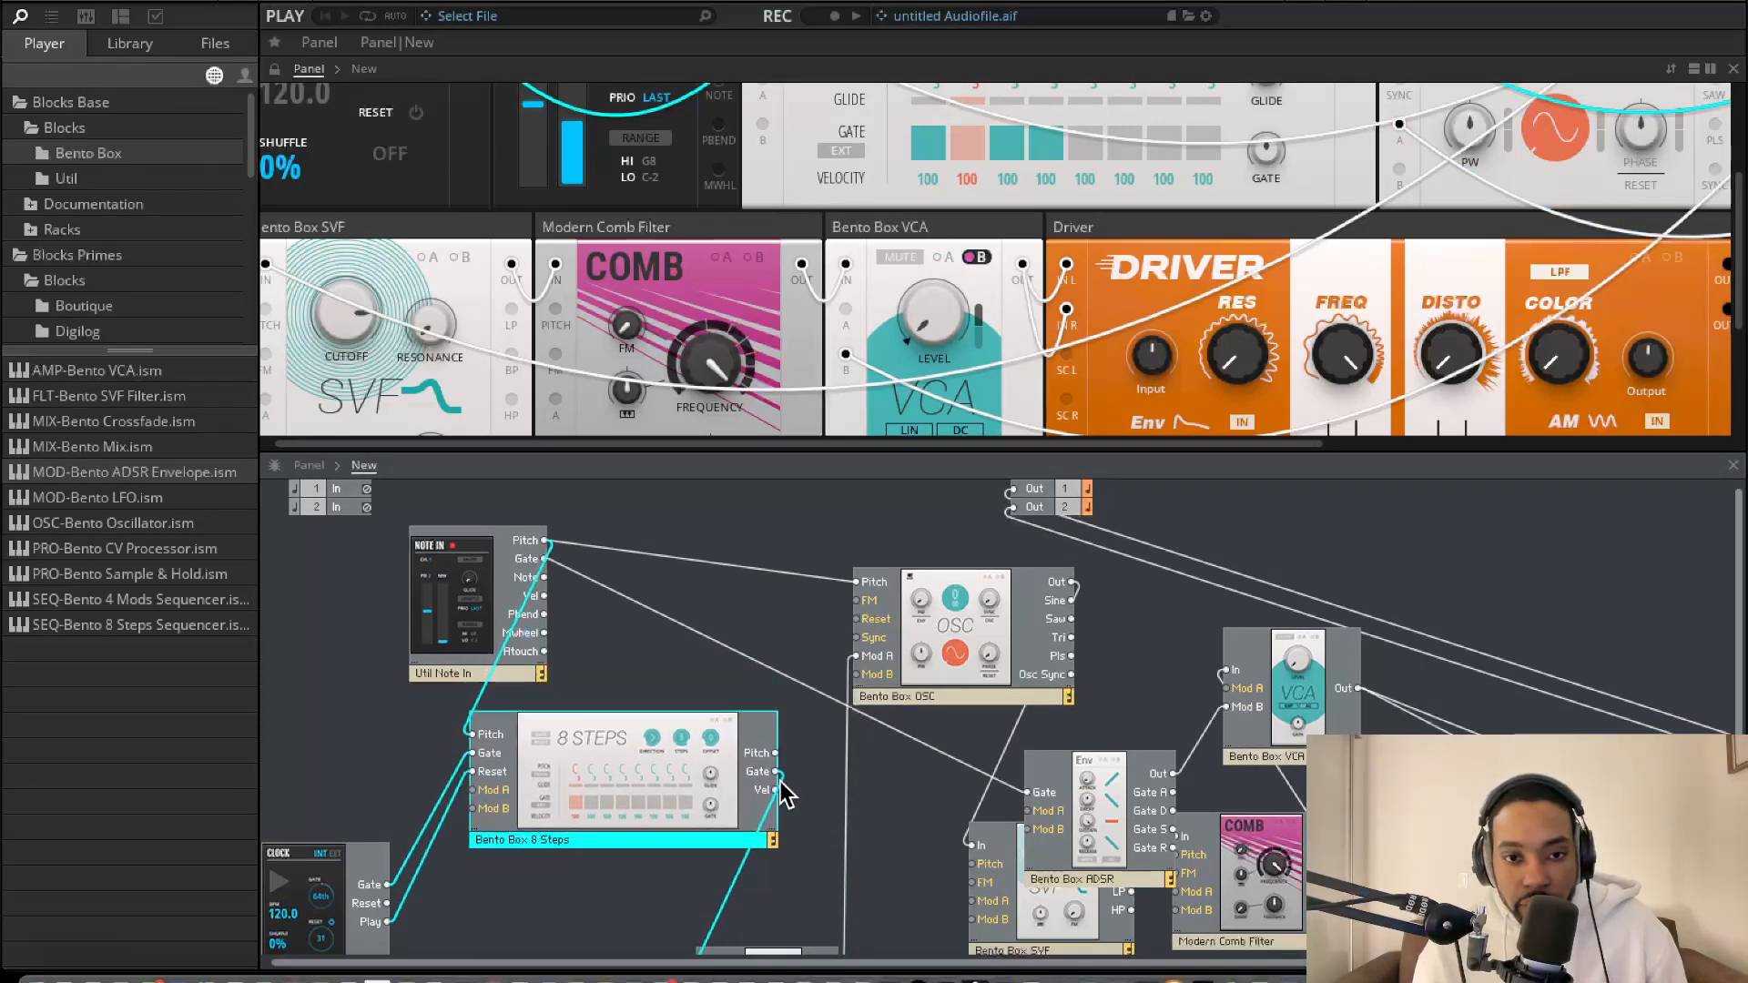
pyautogui.moveTo(833, 681); pyautogui.dragTo(880, 581)
pyautogui.moveTo(638, 781)
pyautogui.mouseDown()
pyautogui.moveTo(713, 795)
pyautogui.moveTo(599, 788)
pyautogui.moveTo(641, 785)
pyautogui.moveTo(669, 735)
pyautogui.moveTo(637, 761)
pyautogui.mouseUp()
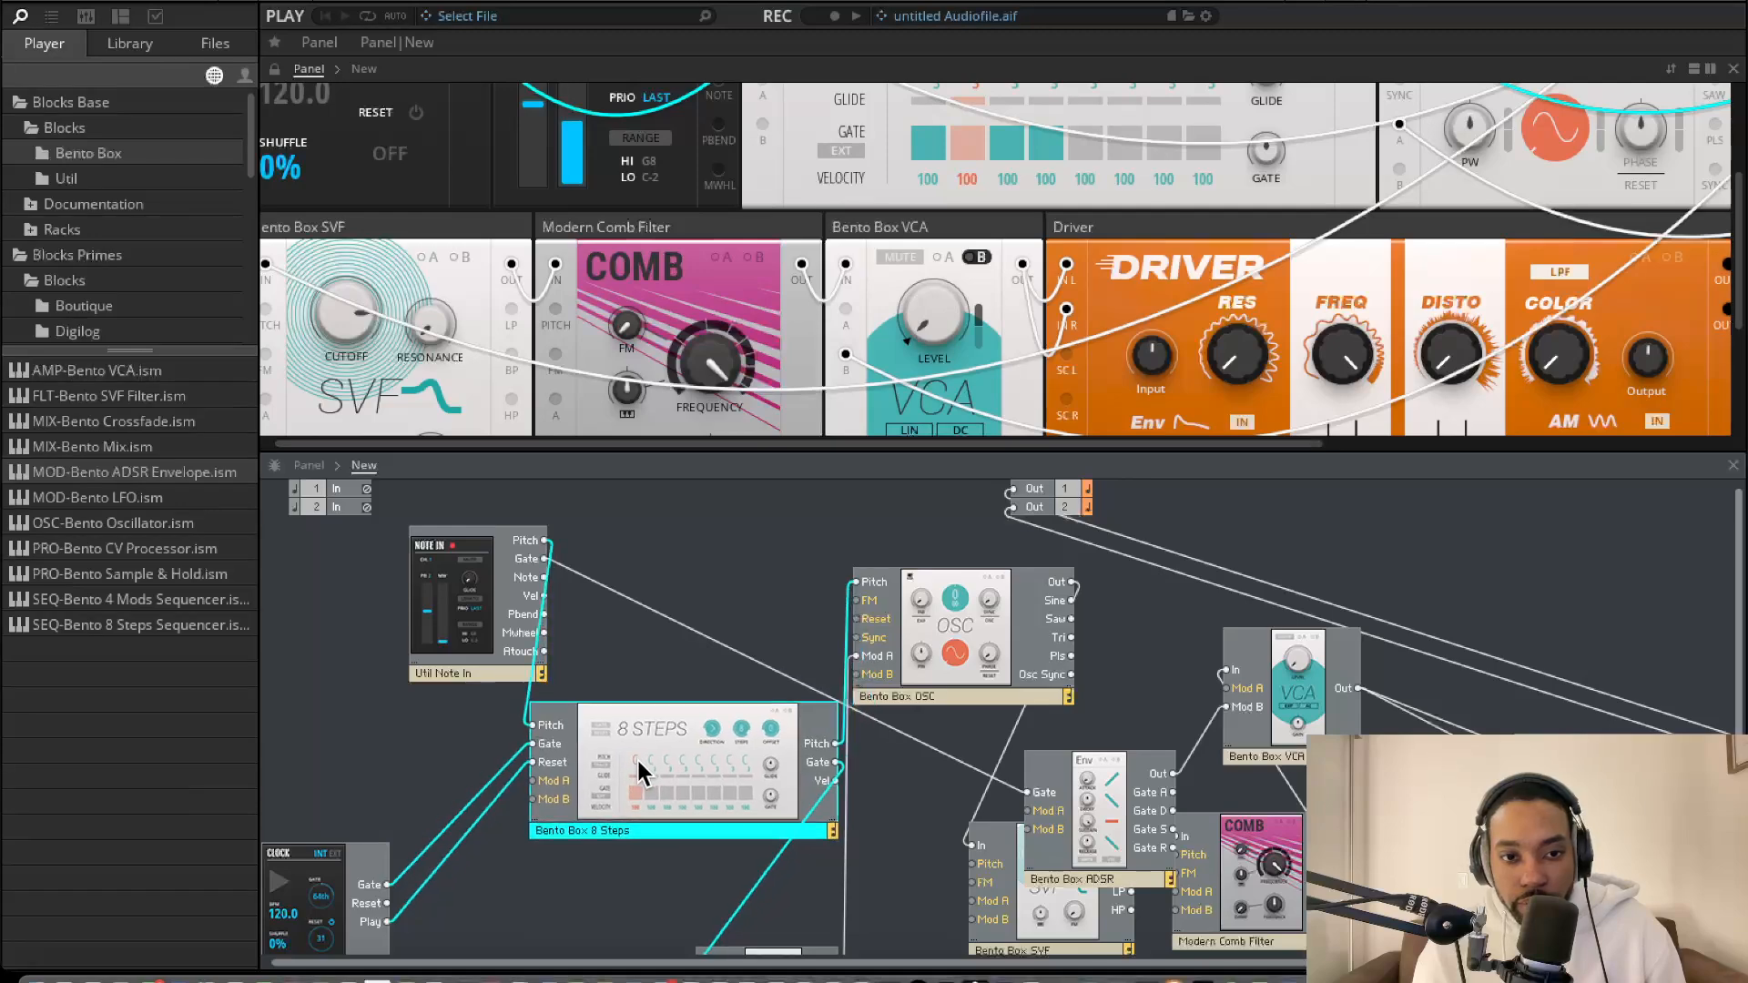
# Switch the Clock to internal mode, start it, and set the fourth step's pitch in 8 Steps to E3
pyautogui.scroll(4, 683, 326)
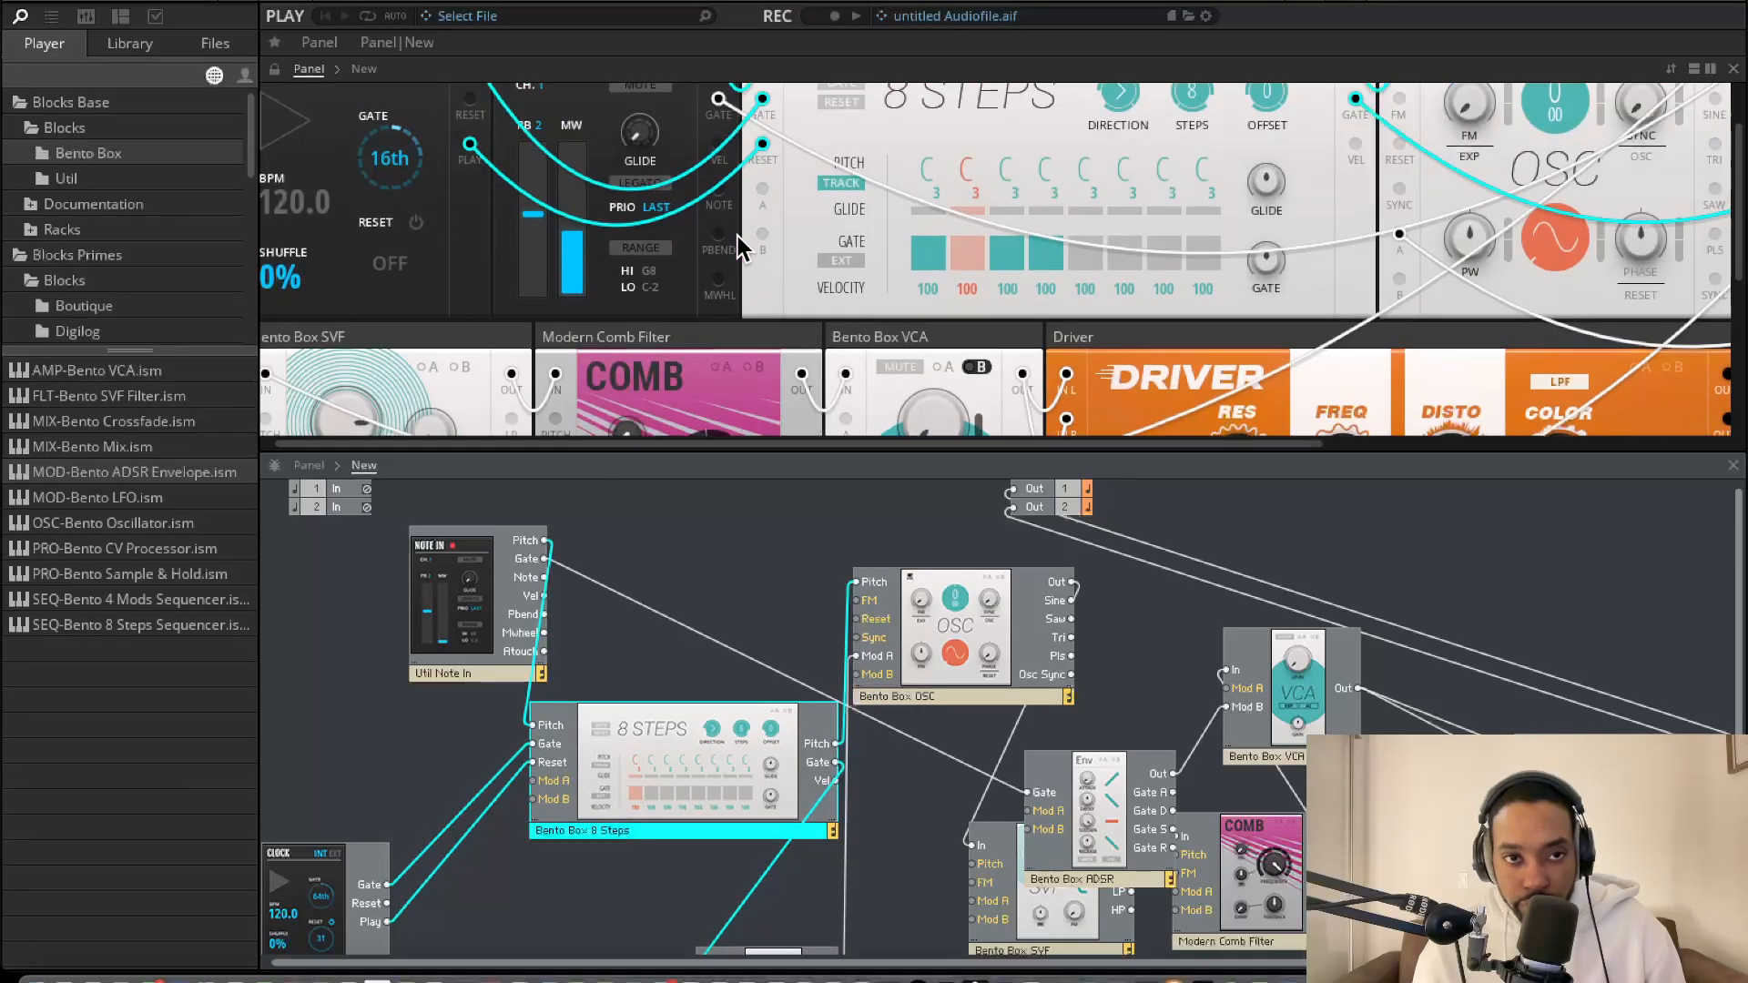
pyautogui.click(394, 131)
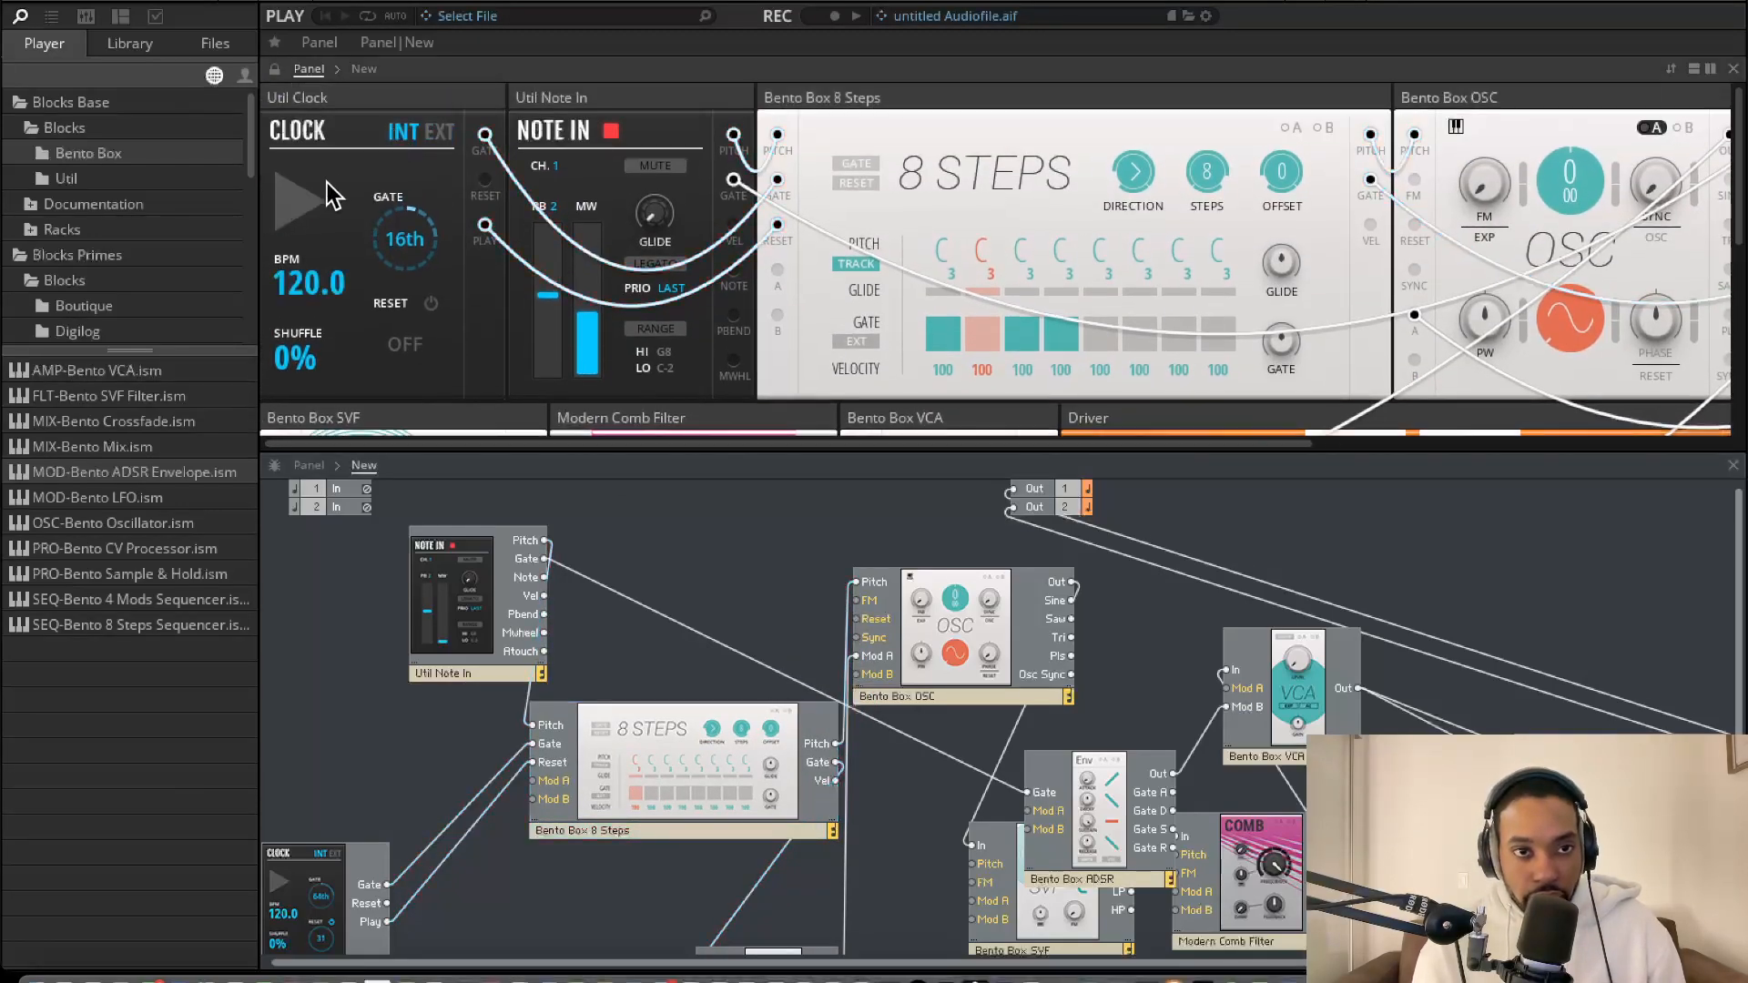
pyautogui.click(309, 228)
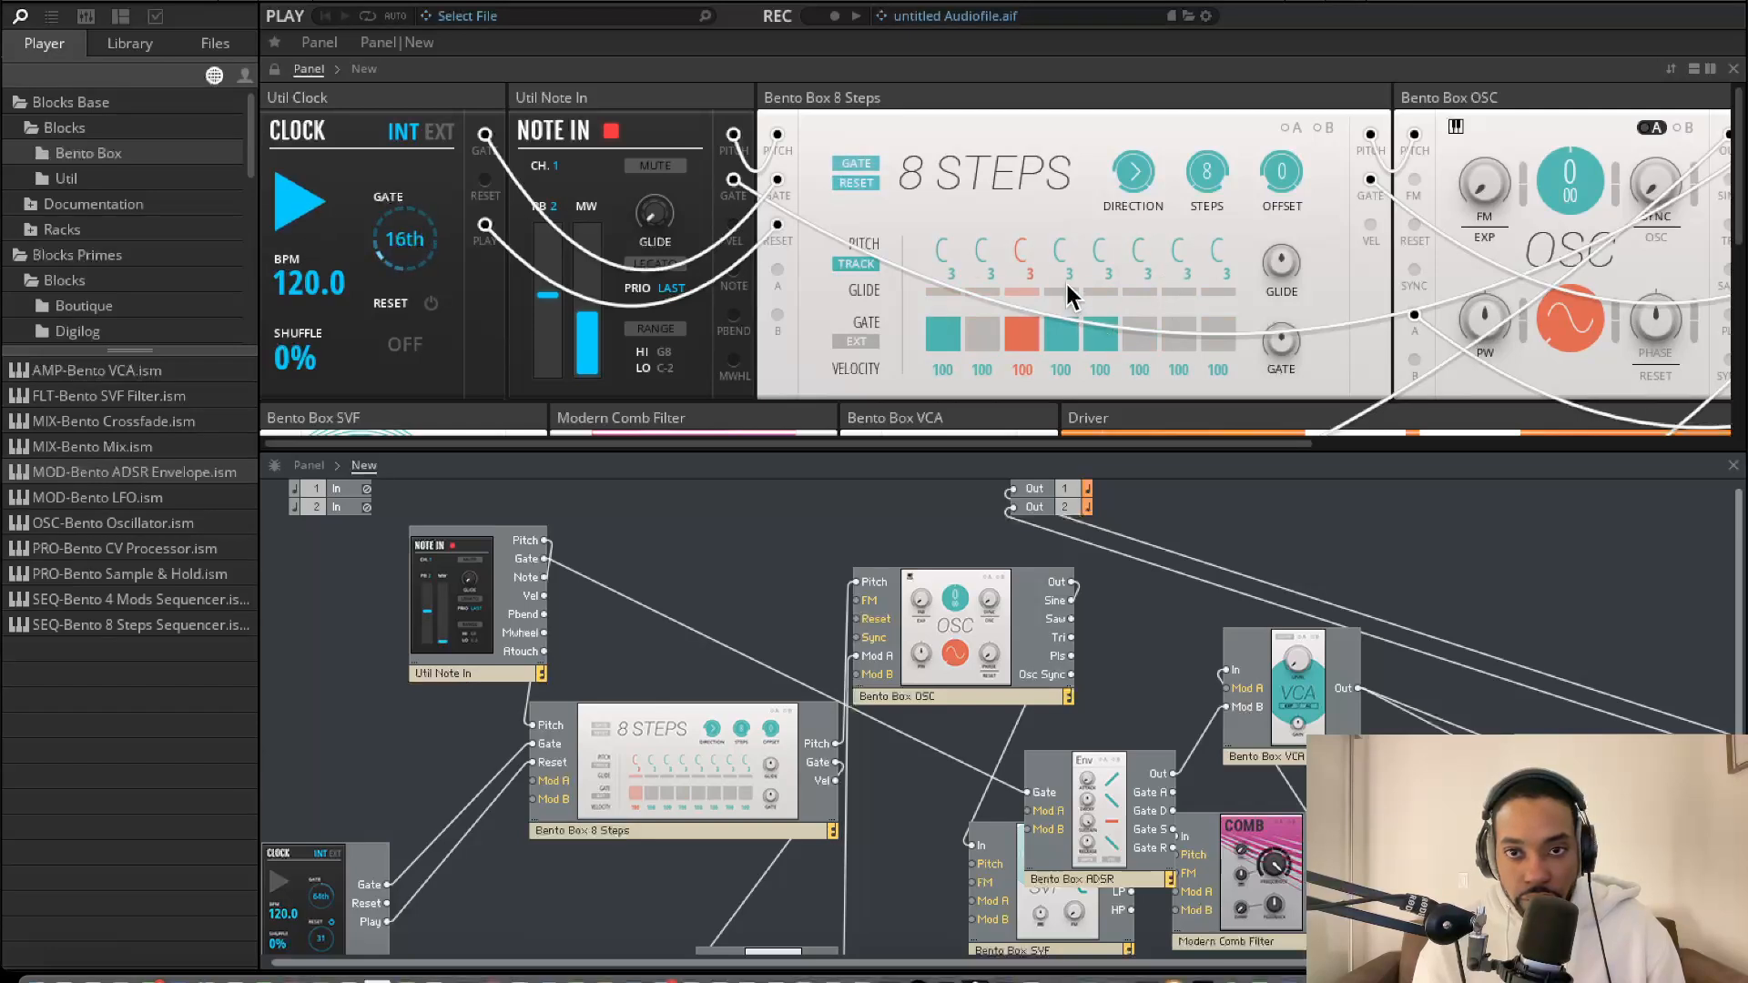
pyautogui.moveTo(1060, 264); pyautogui.dragTo(1077, 255)
# Separate the S&H and 8 Steps blocks, and connect the 8 Steps' Gate output to the ADSR's Gate input
pyautogui.scroll(-2, 701, 774)
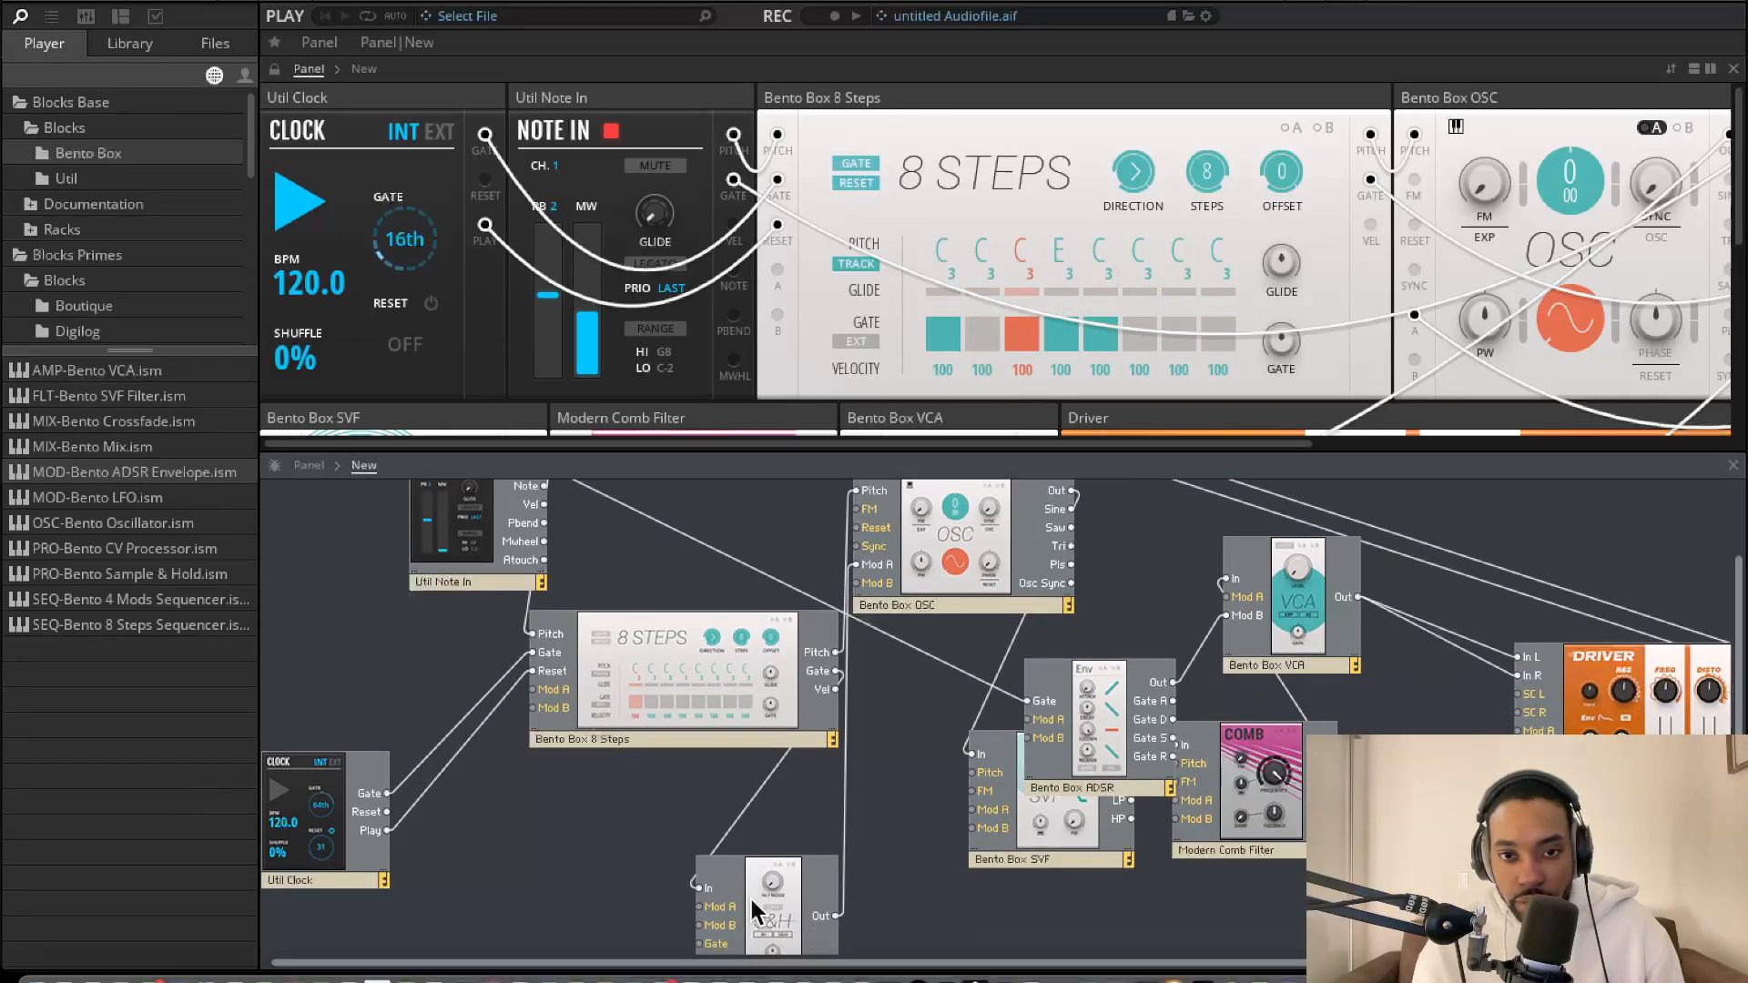
pyautogui.click(826, 916)
pyautogui.moveTo(827, 915); pyautogui.dragTo(885, 889)
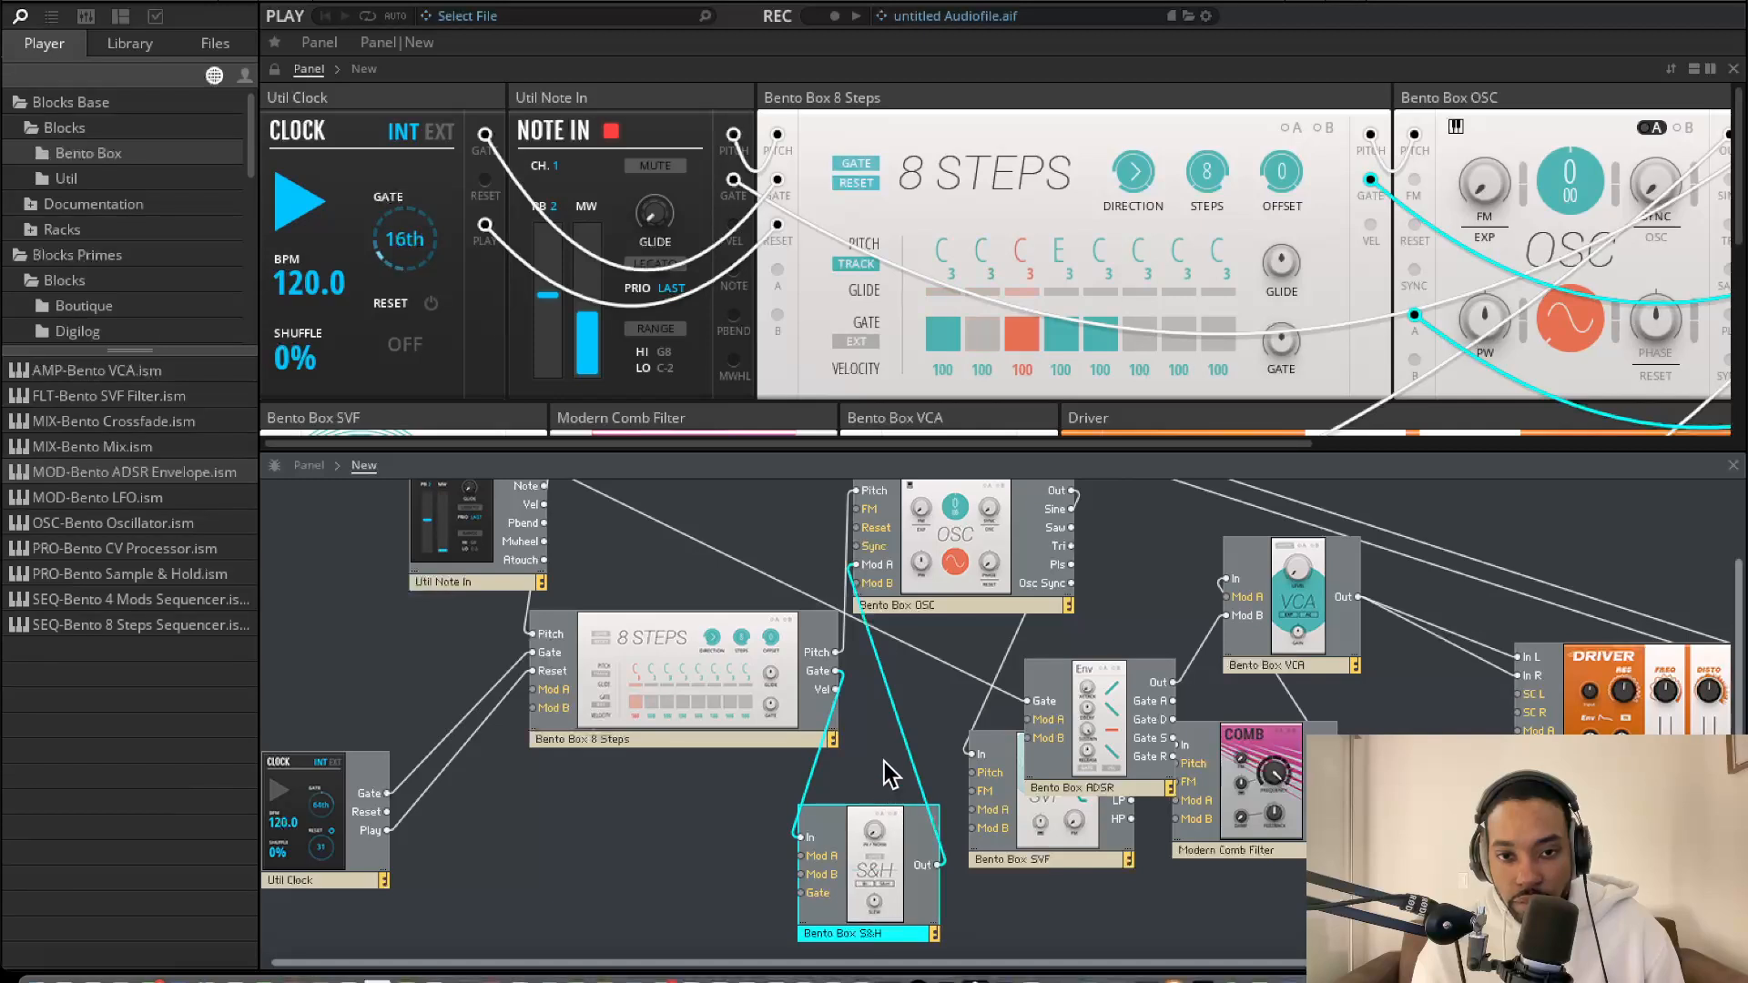
pyautogui.moveTo(790, 706); pyautogui.dragTo(739, 692)
pyautogui.moveTo(1027, 701); pyautogui.dragTo(785, 657)
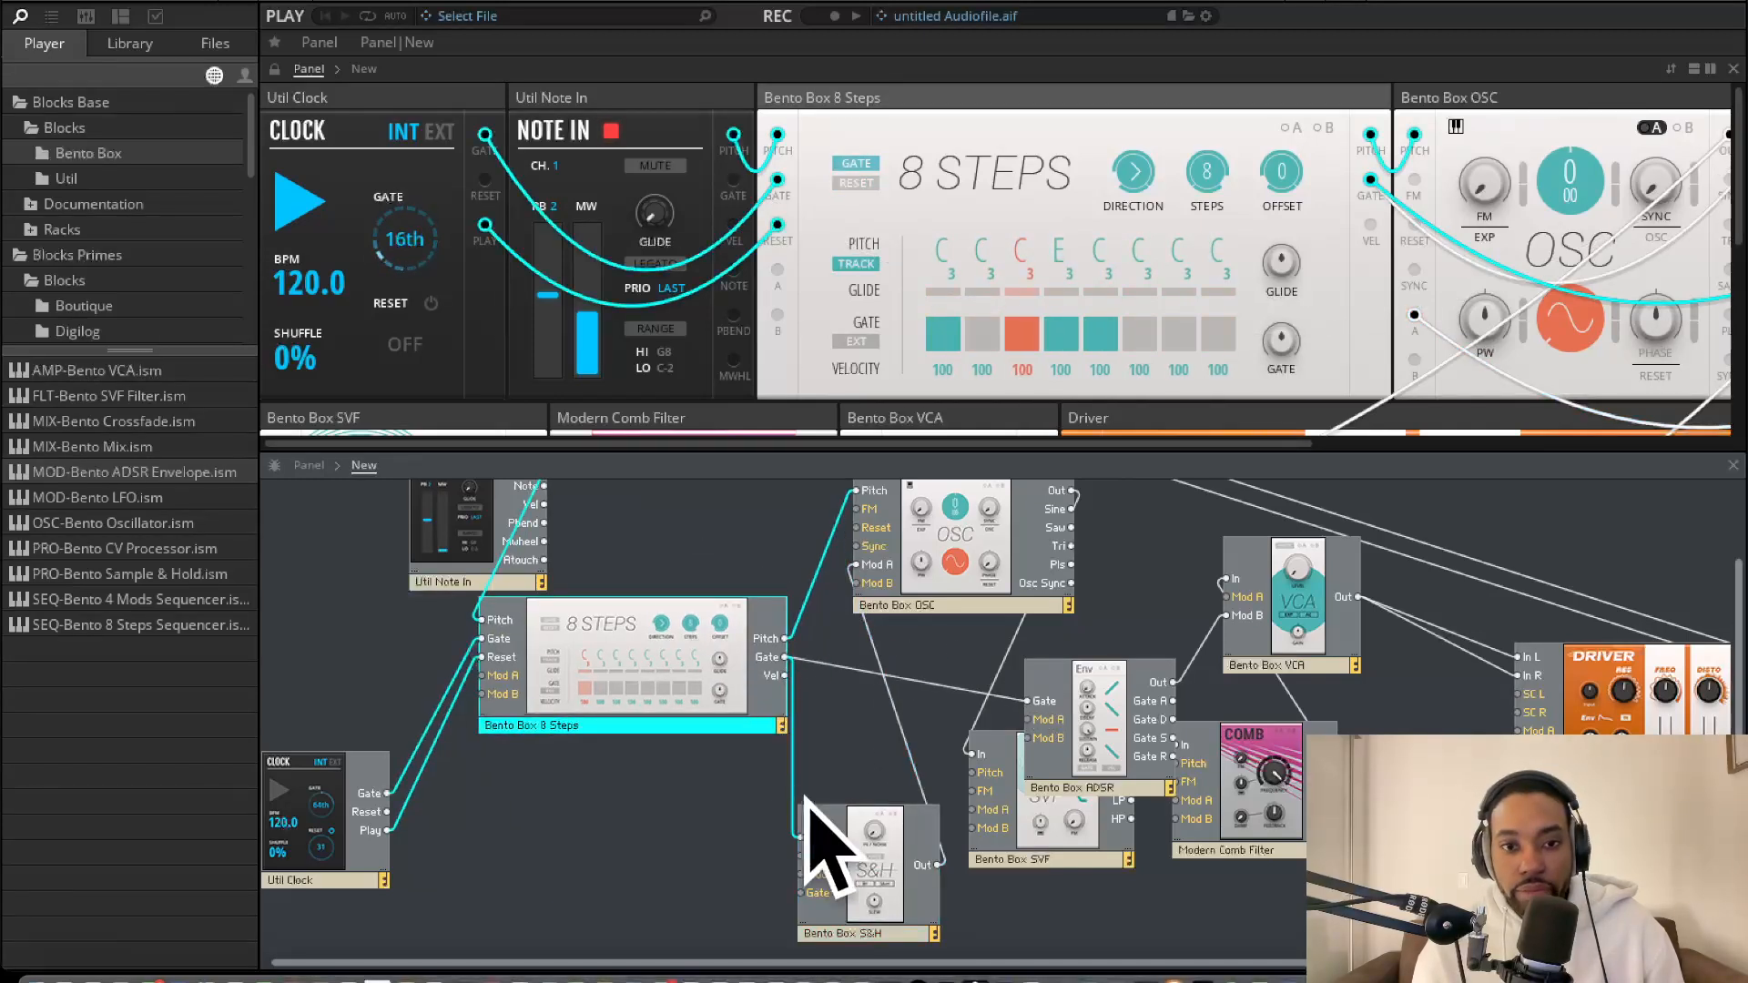
# Delete the wire from the 8 Steps' Gate to the S&H's In, and place the S&H below the 8 Steps
pyautogui.click(831, 772)
pyautogui.click(794, 761)
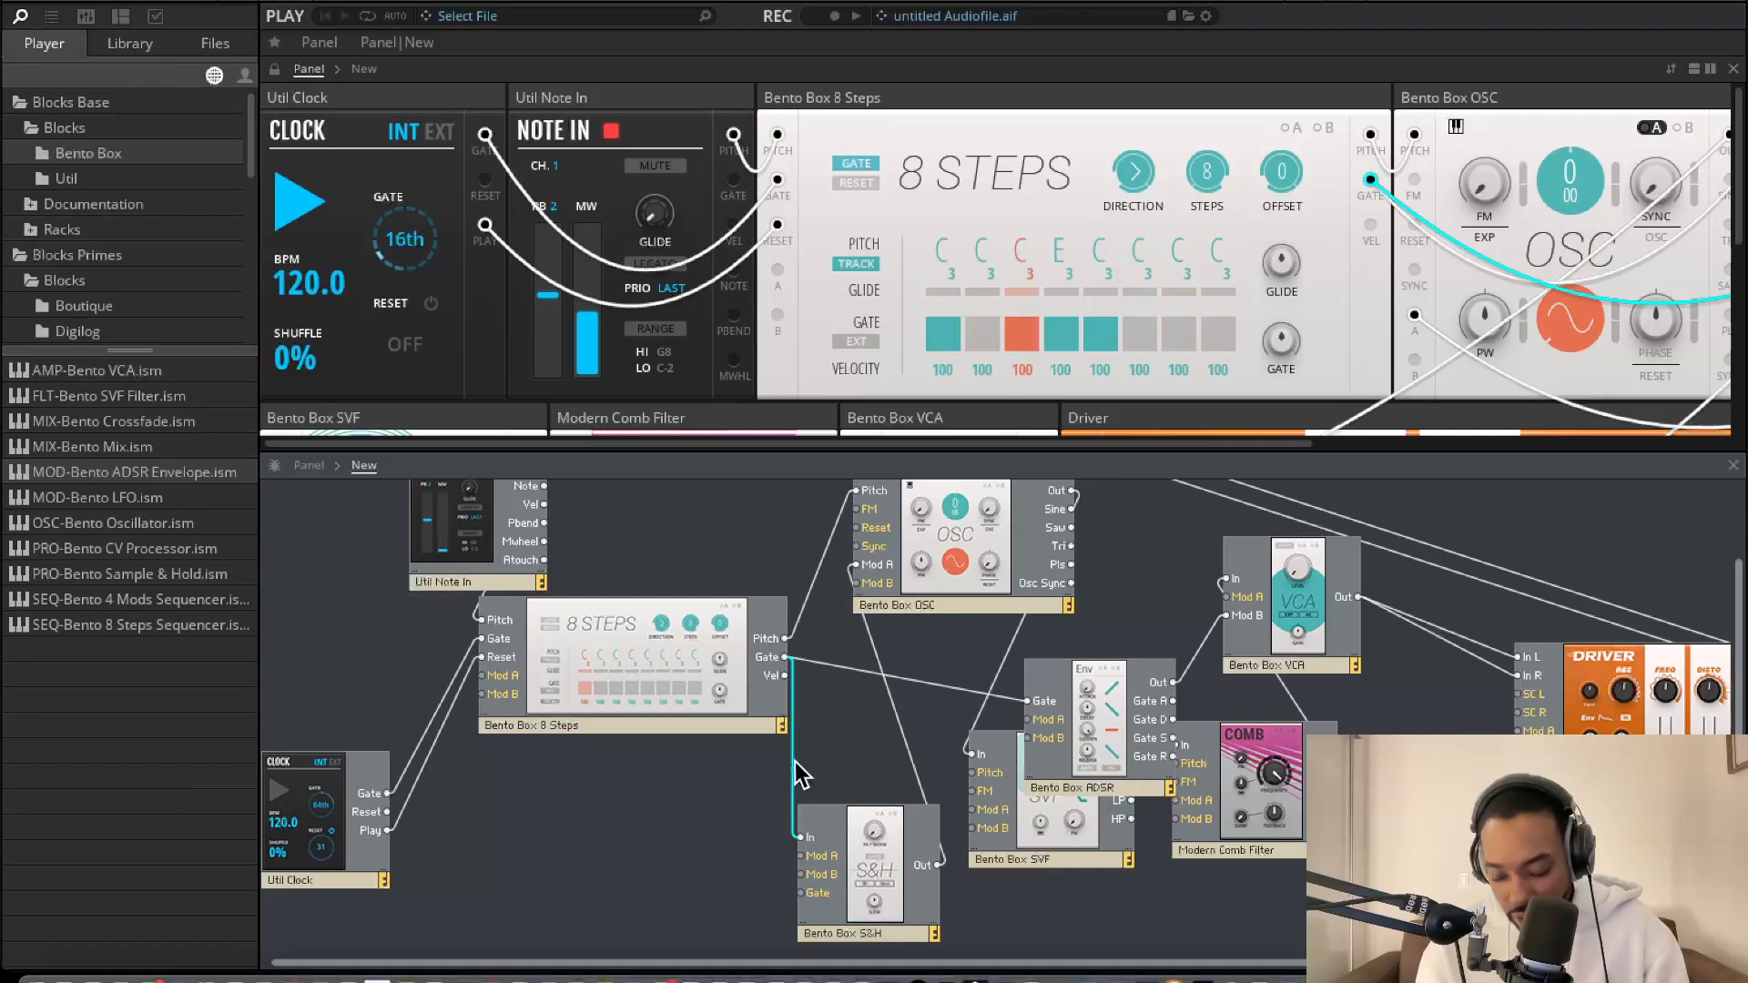
pyautogui.press('Delete')
pyautogui.moveTo(873, 855); pyautogui.dragTo(725, 827)
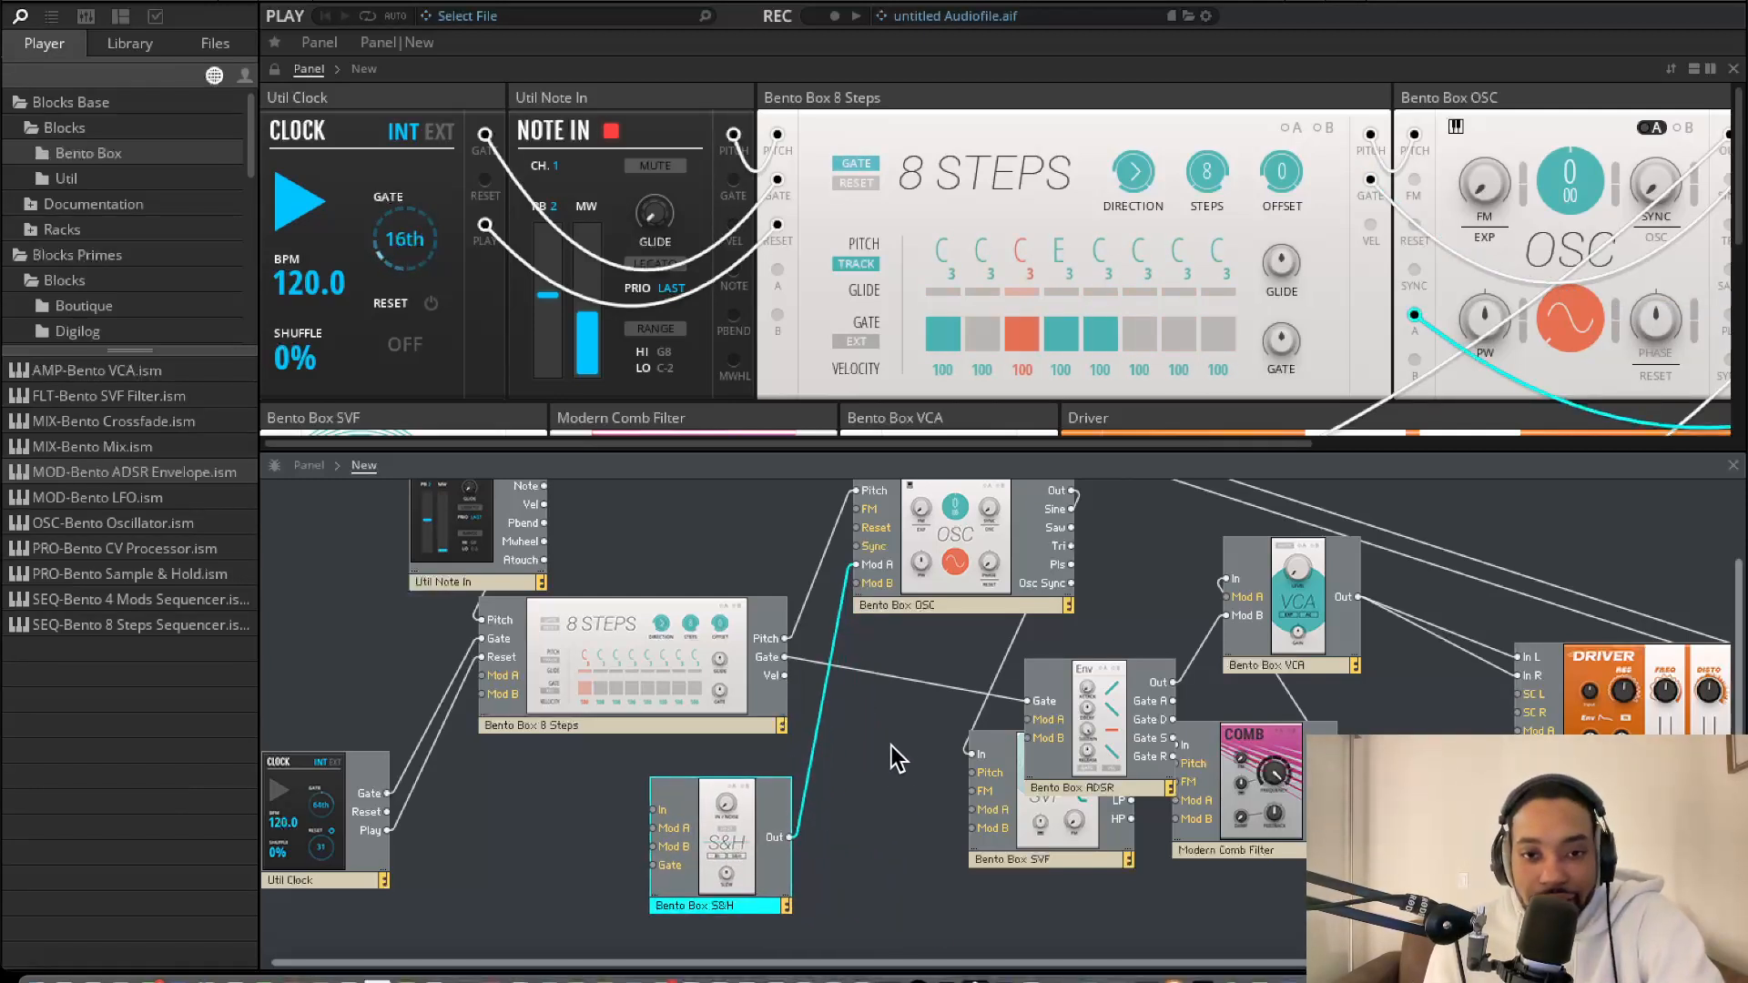
# In 8 Steps, set the fifth step's pitch to D#3 and the seventh's to F3, with the seventh step's gate on
pyautogui.moveTo(1098, 247); pyautogui.dragTo(1107, 248)
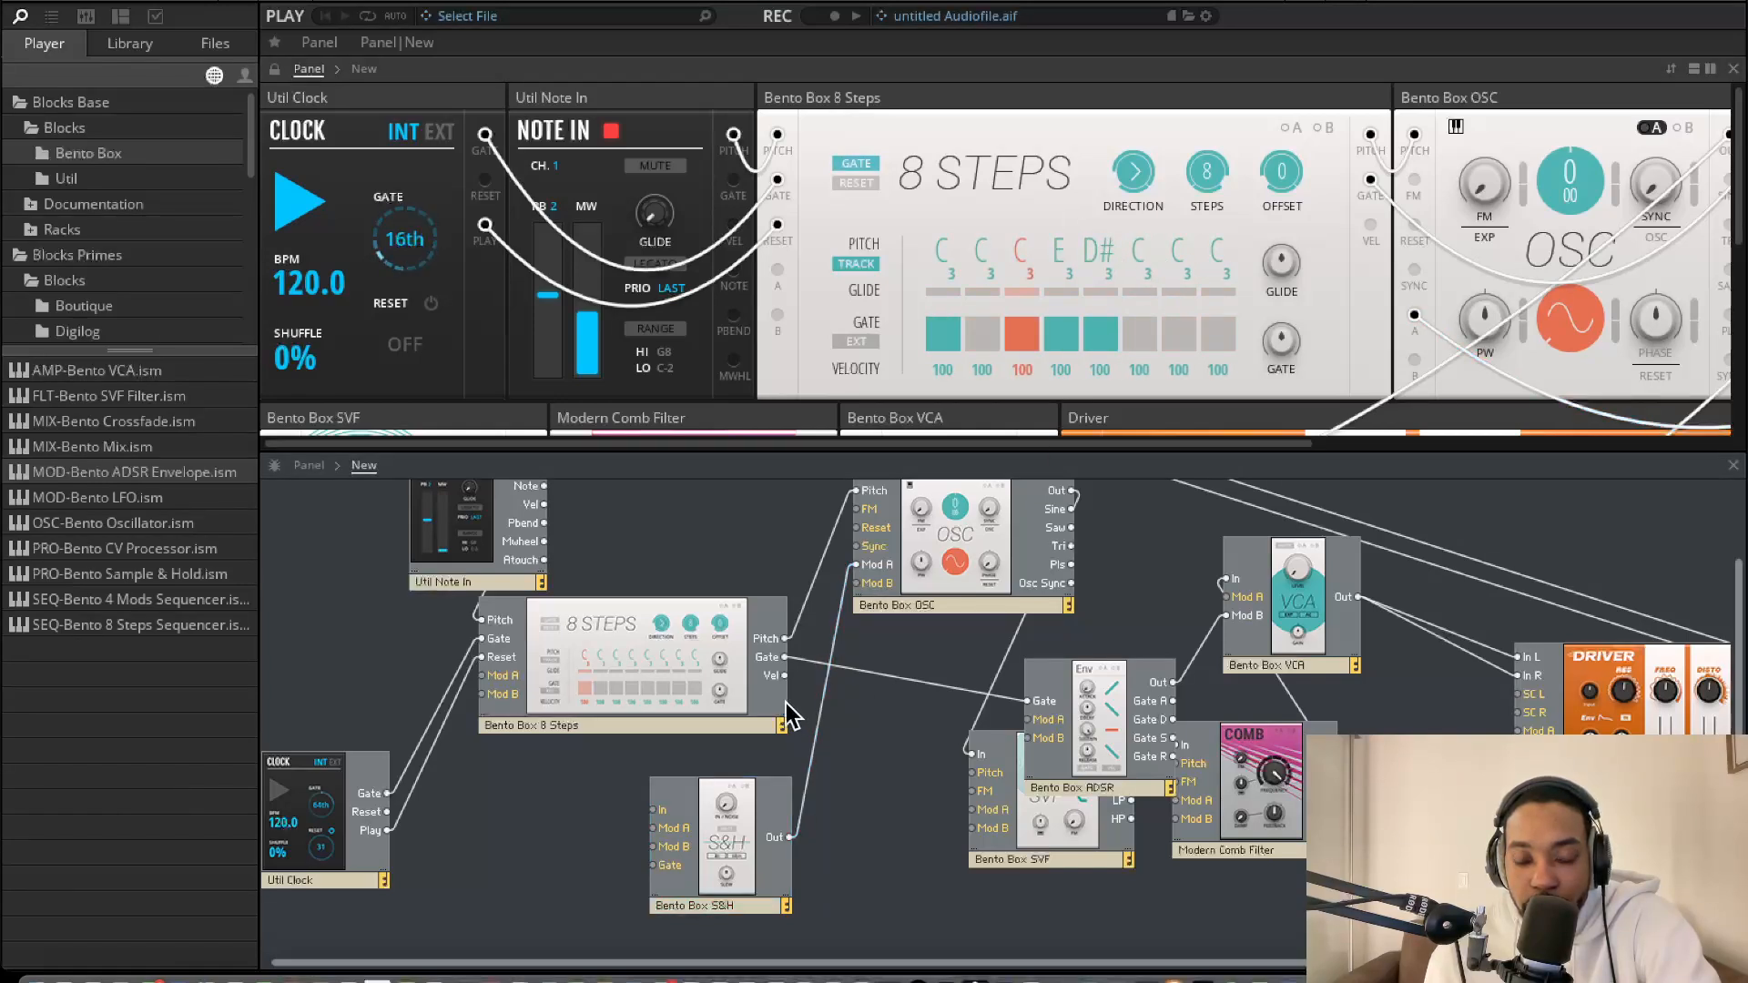
pyautogui.scroll(-1, 1173, 335)
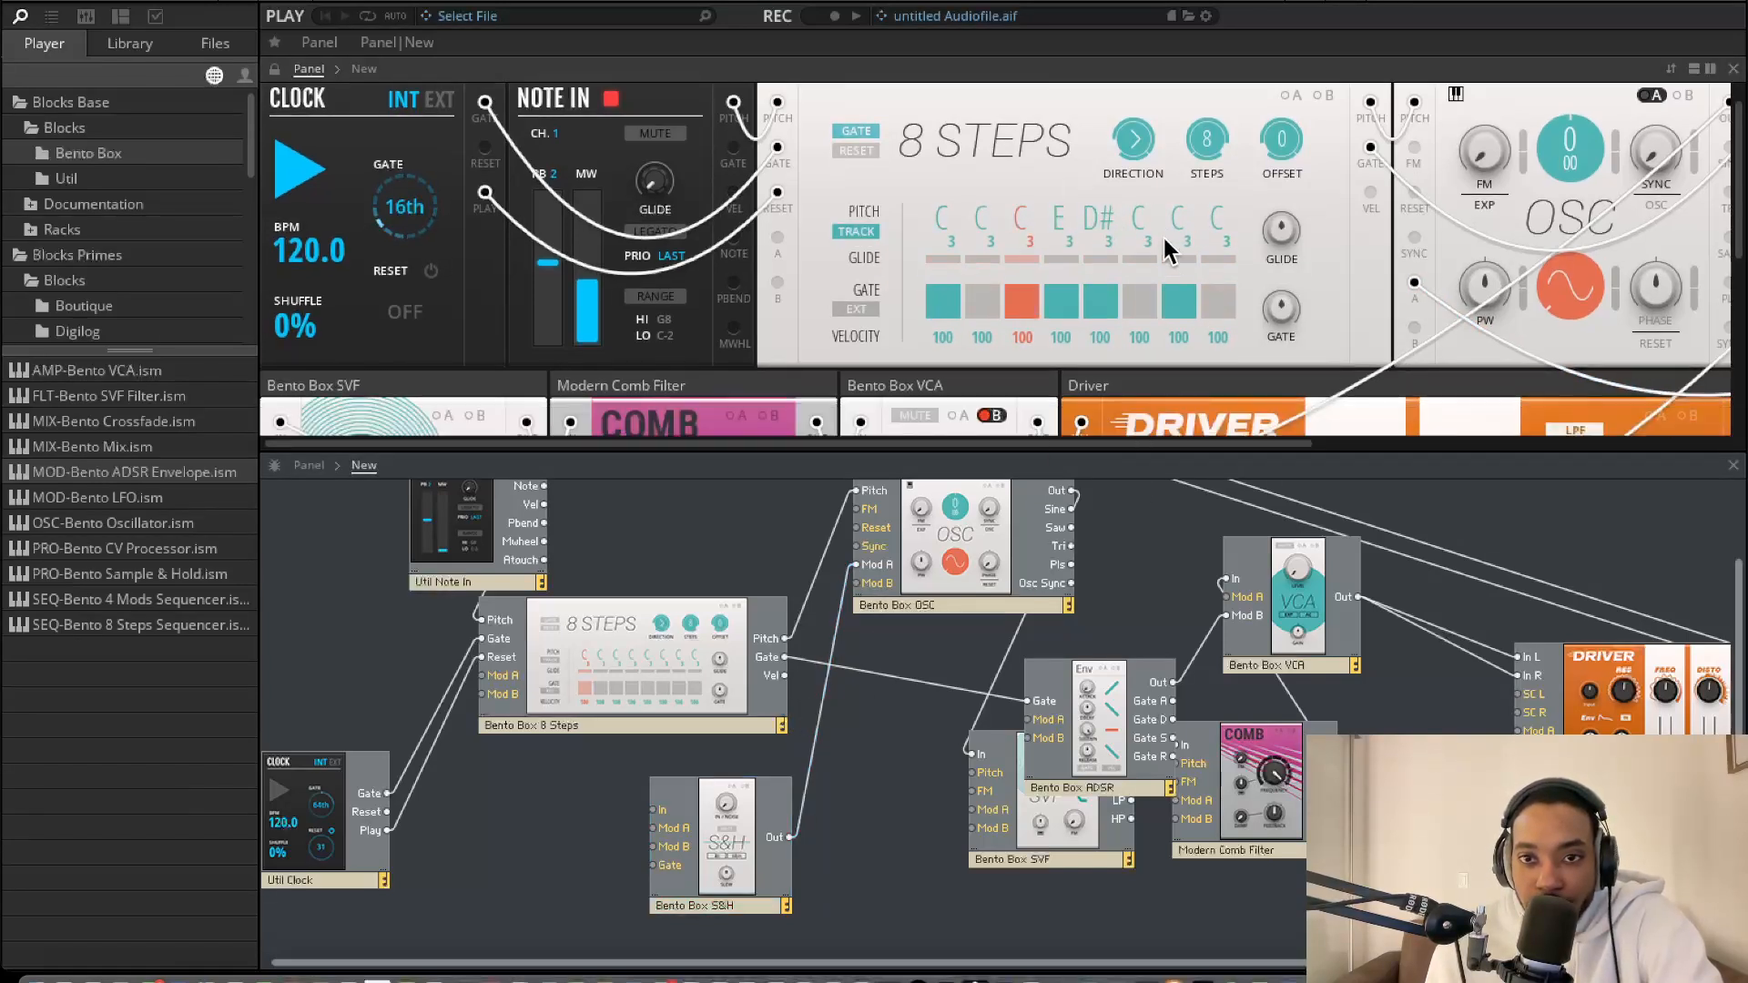
pyautogui.moveTo(1180, 211); pyautogui.dragTo(1180, 194)
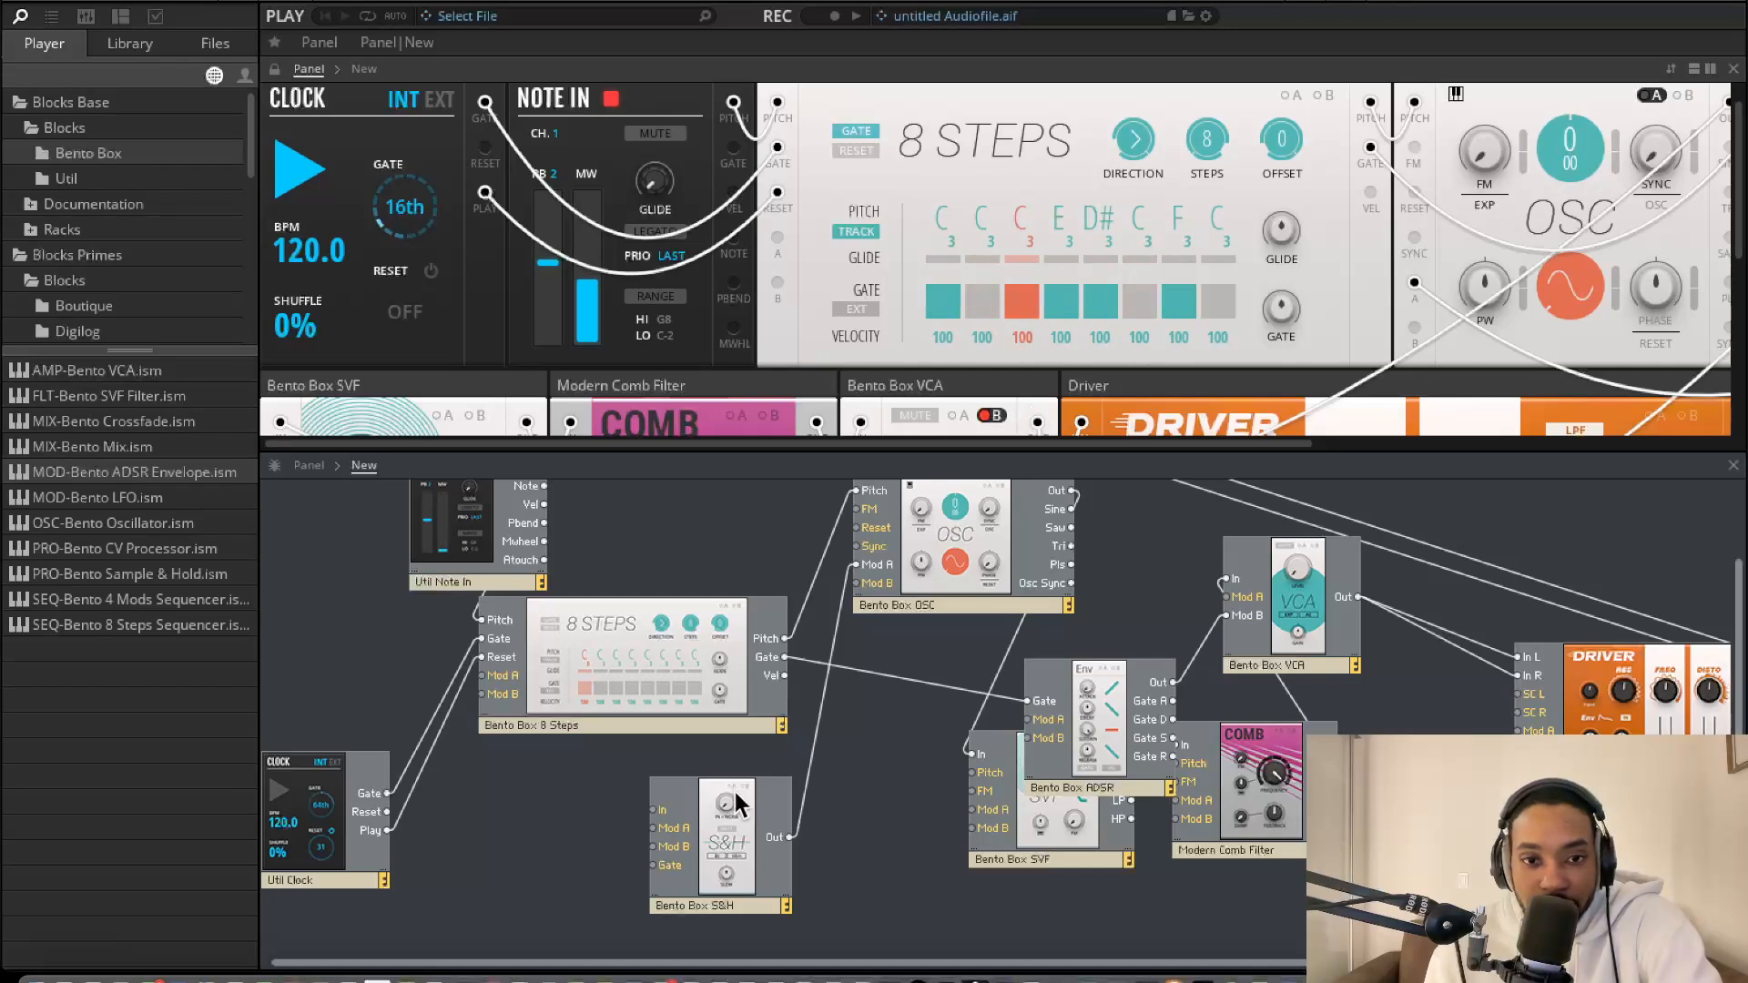
# Select the OSC's A modulation view and wire the 8 Steps' Gate output to the S&H's Gate input
pyautogui.moveTo(735, 846); pyautogui.dragTo(790, 807)
pyautogui.hscroll(5, 1210, 179)
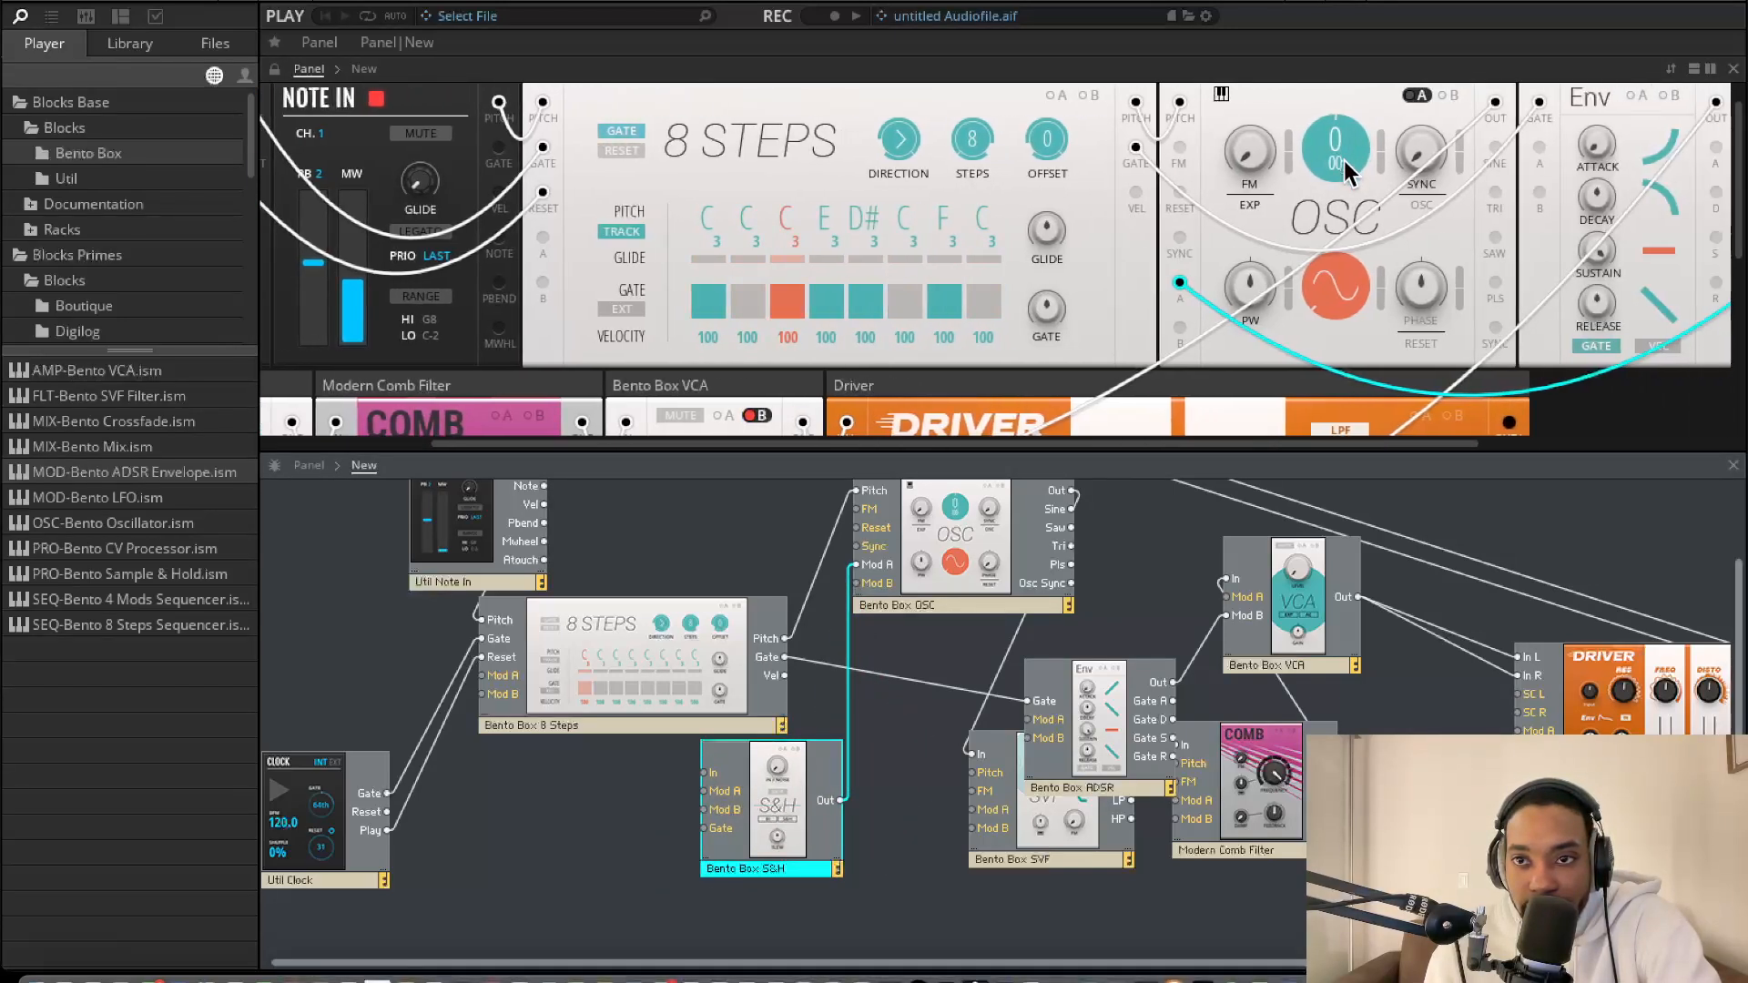
pyautogui.click(1416, 94)
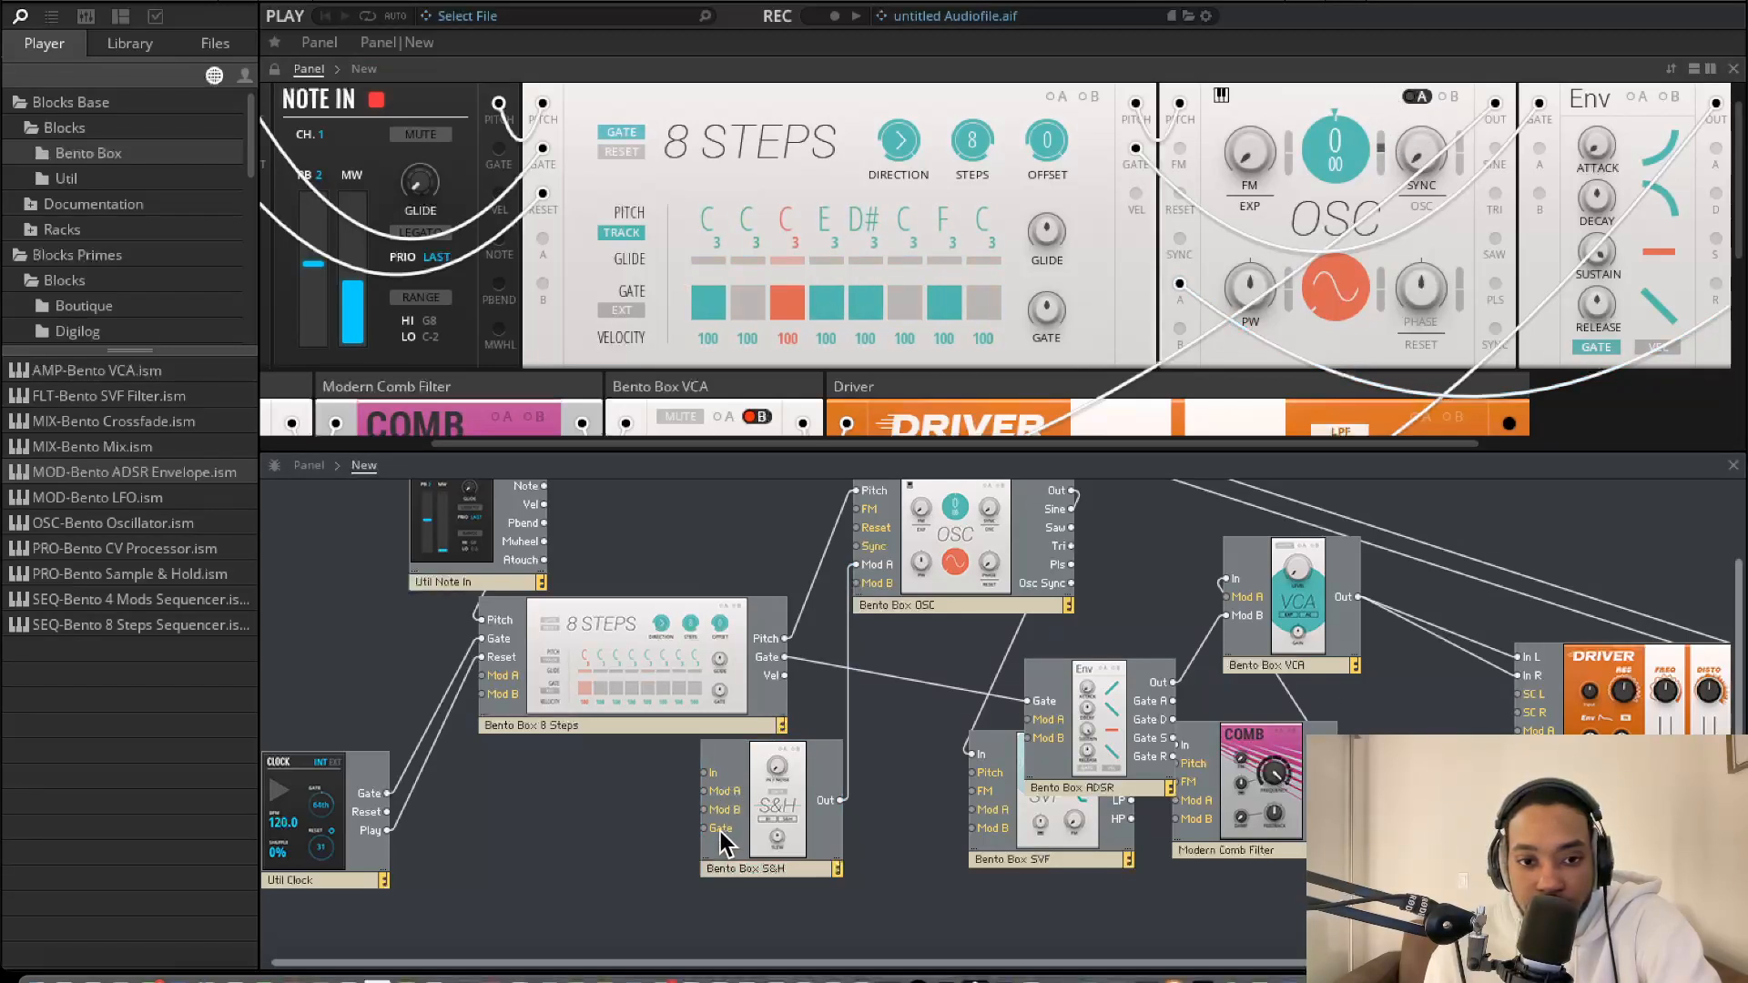
pyautogui.moveTo(704, 828); pyautogui.dragTo(783, 658)
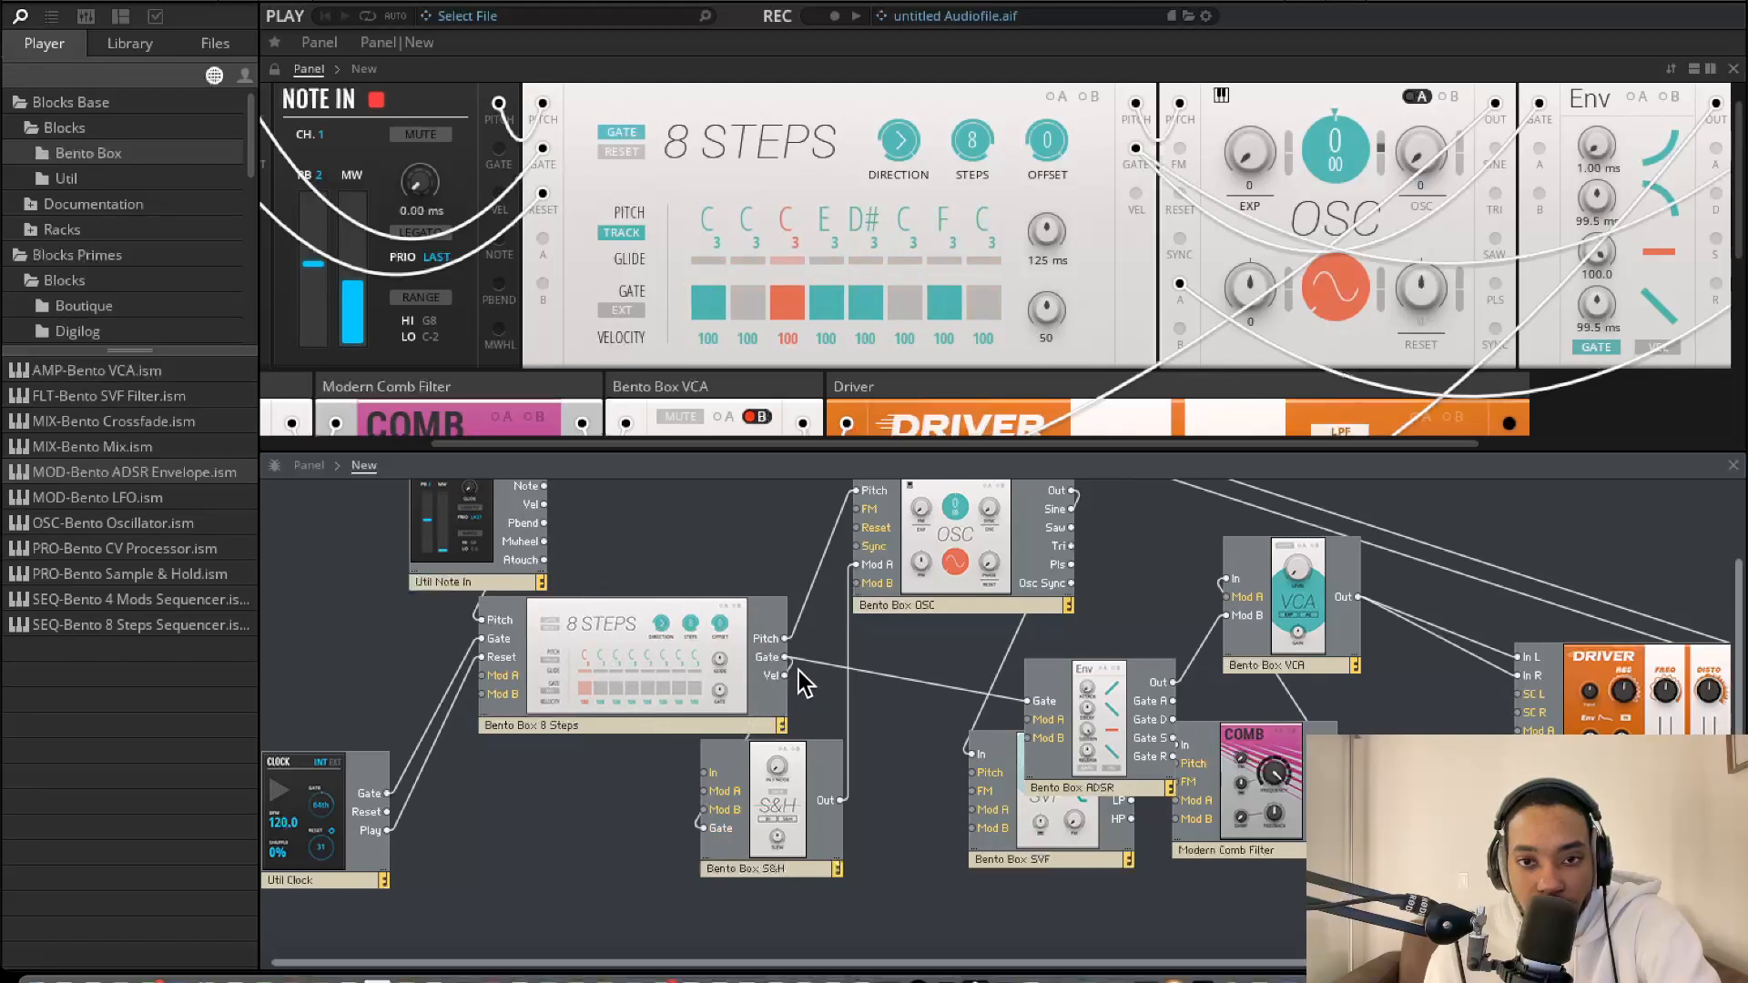
# Adjust the OSC's A modulation amount for pitch, and move the S&H block clear below the 8 Steps
pyautogui.scroll(3, 839, 690)
pyautogui.hscroll(3, 1293, 287)
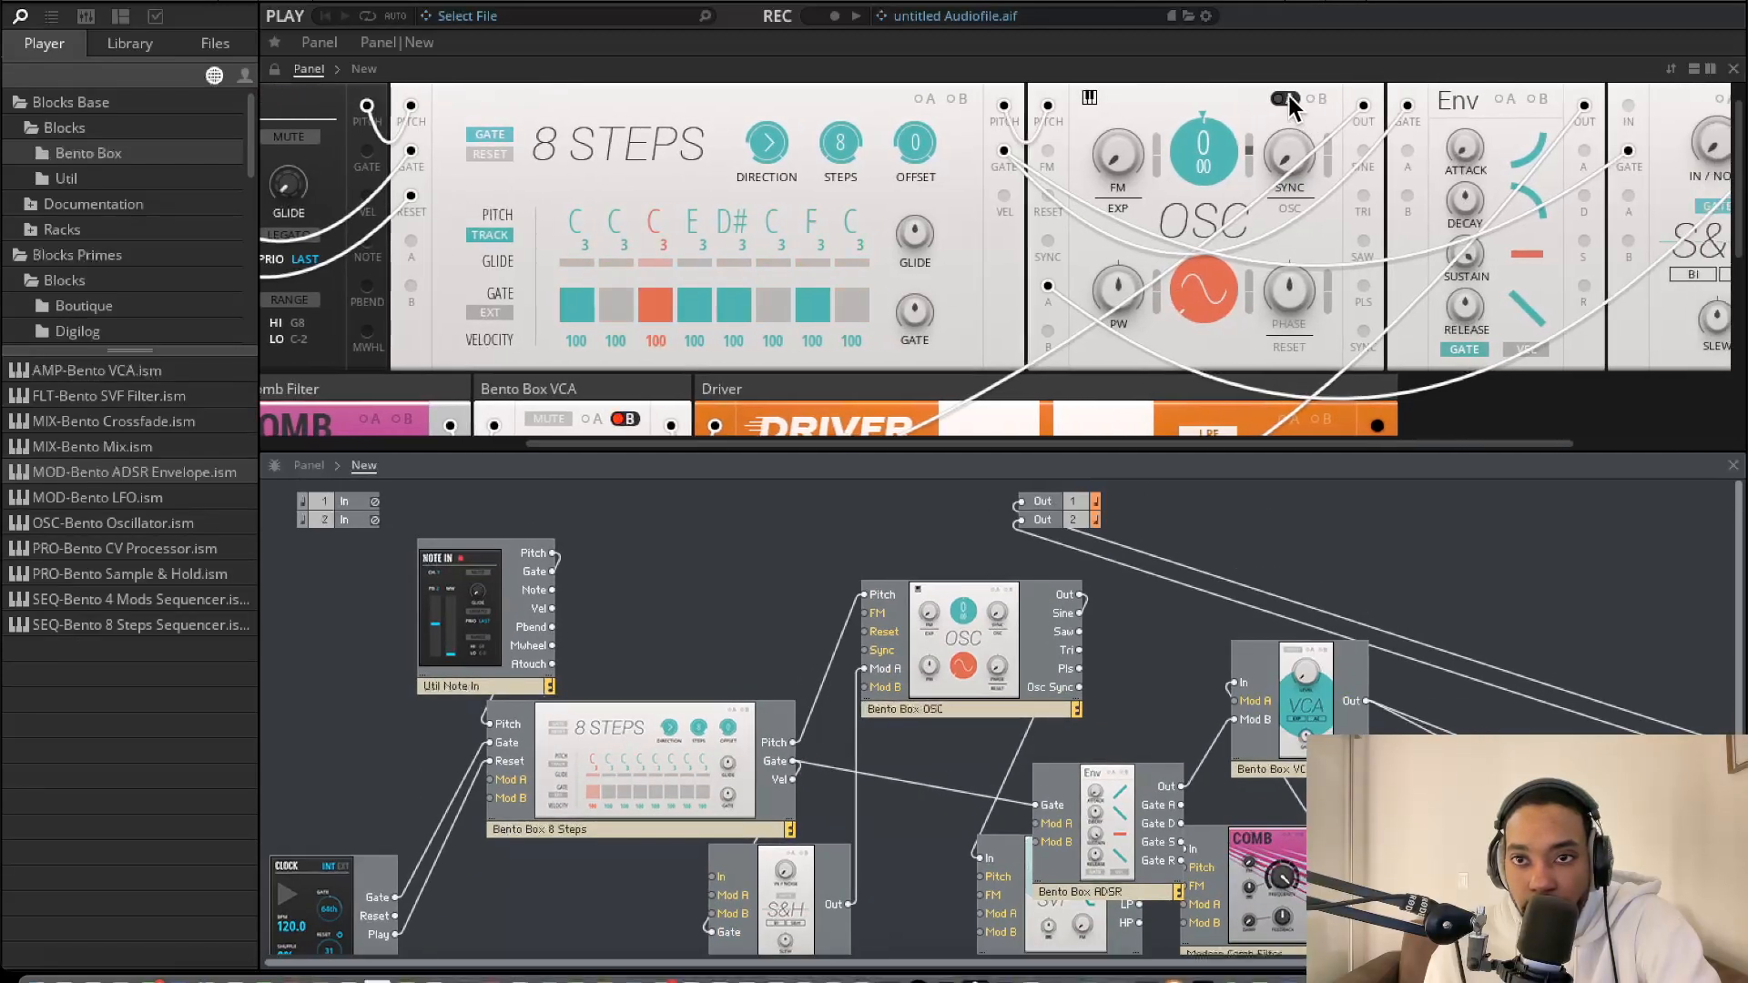
pyautogui.click(1286, 98)
pyautogui.moveTo(1246, 149); pyautogui.dragTo(1199, 143)
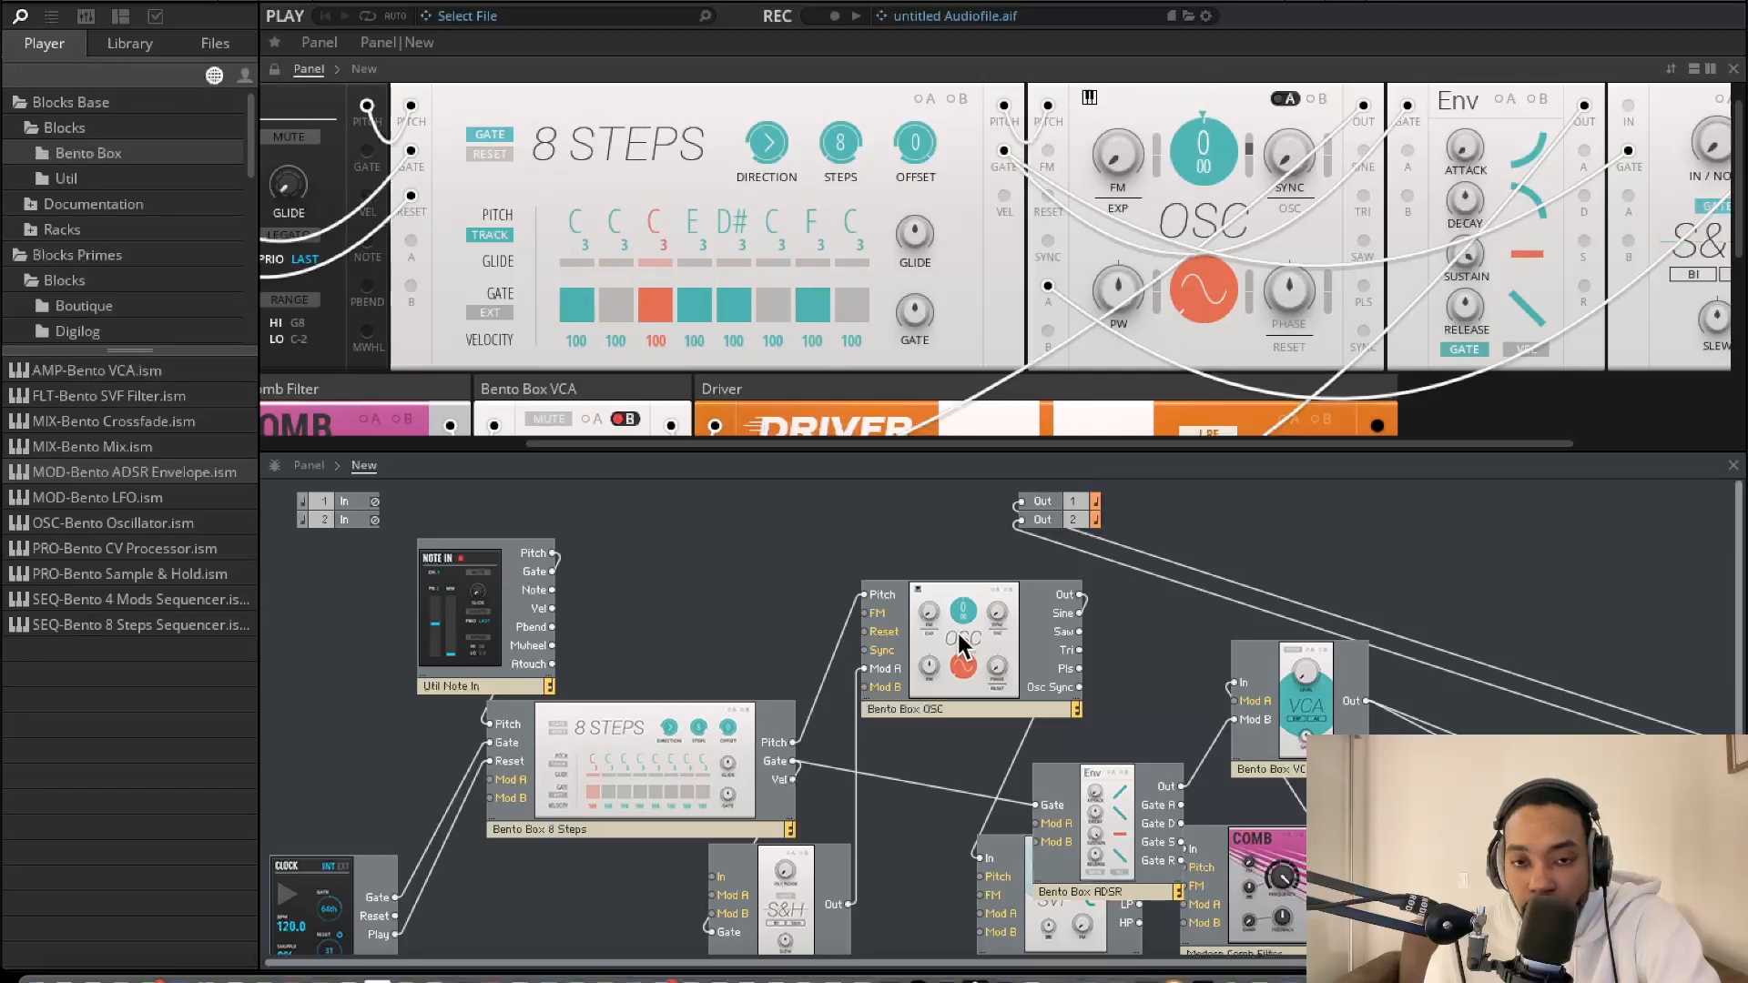
pyautogui.scroll(-1, 915, 755)
pyautogui.moveTo(811, 865); pyautogui.dragTo(698, 858)
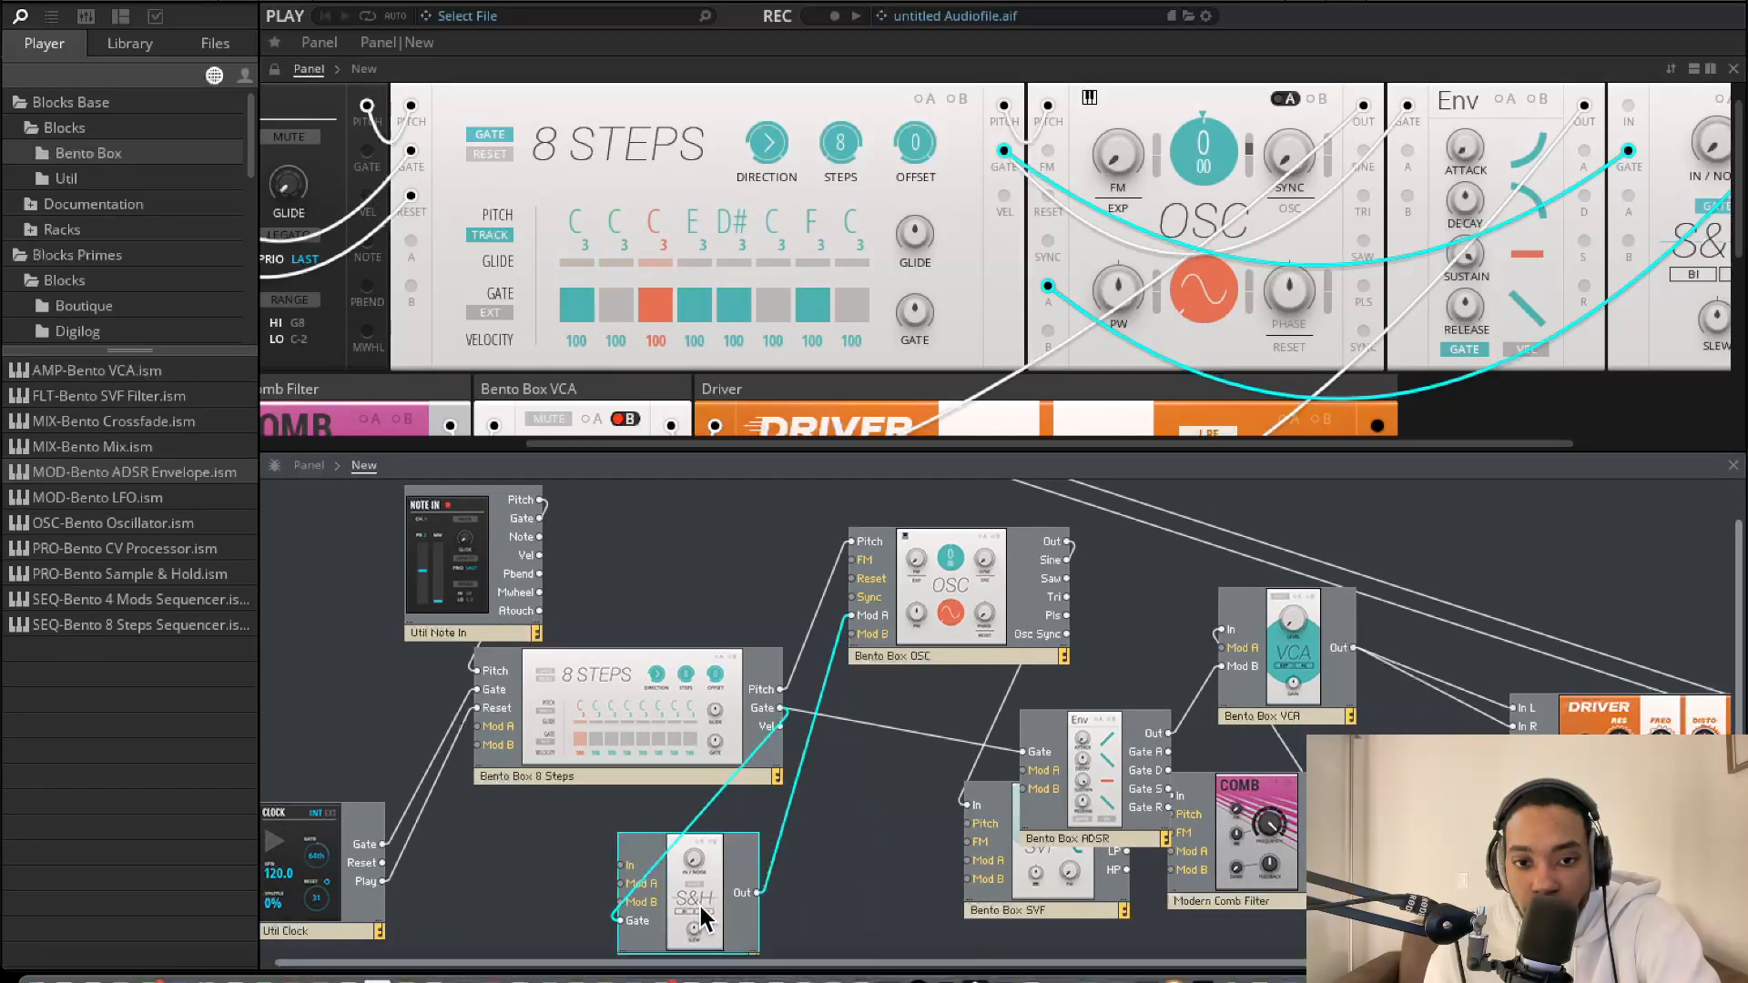
# Look over the VCA and Driver settings and check the SVF's Cutoff value
pyautogui.scroll(-8, 866, 327)
pyautogui.hscroll(-4, 842, 340)
pyautogui.scroll(5, 827, 339)
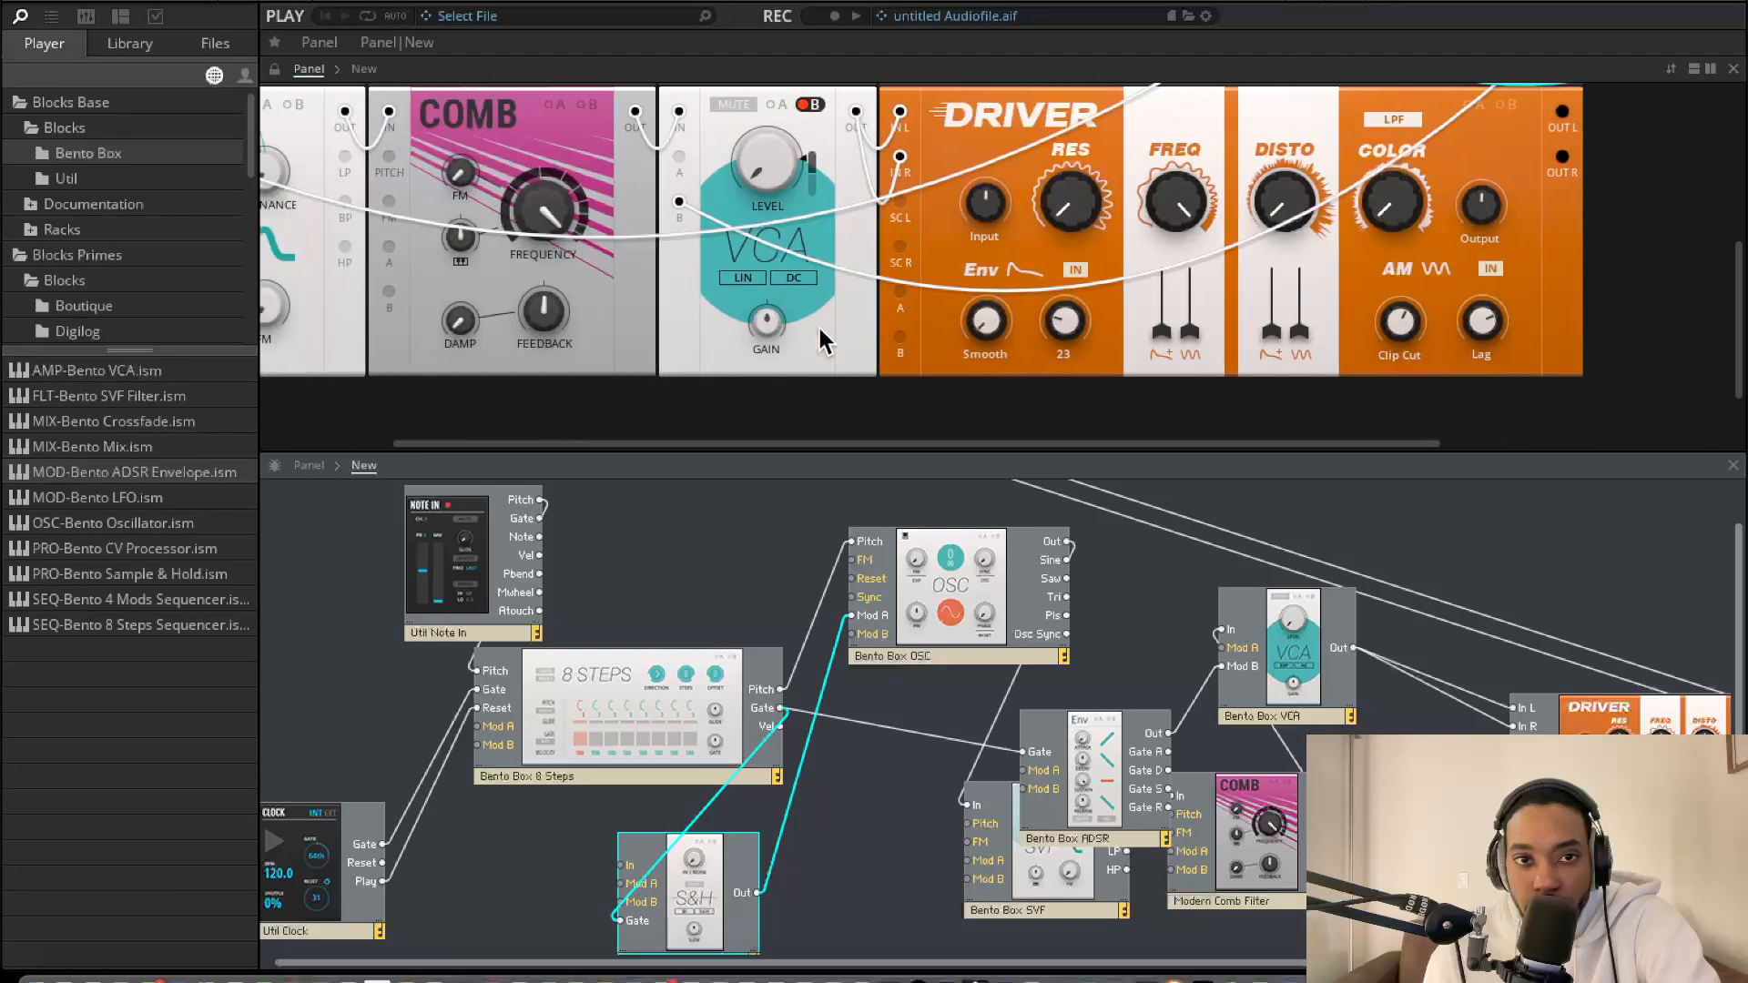
pyautogui.hscroll(-4, 824, 340)
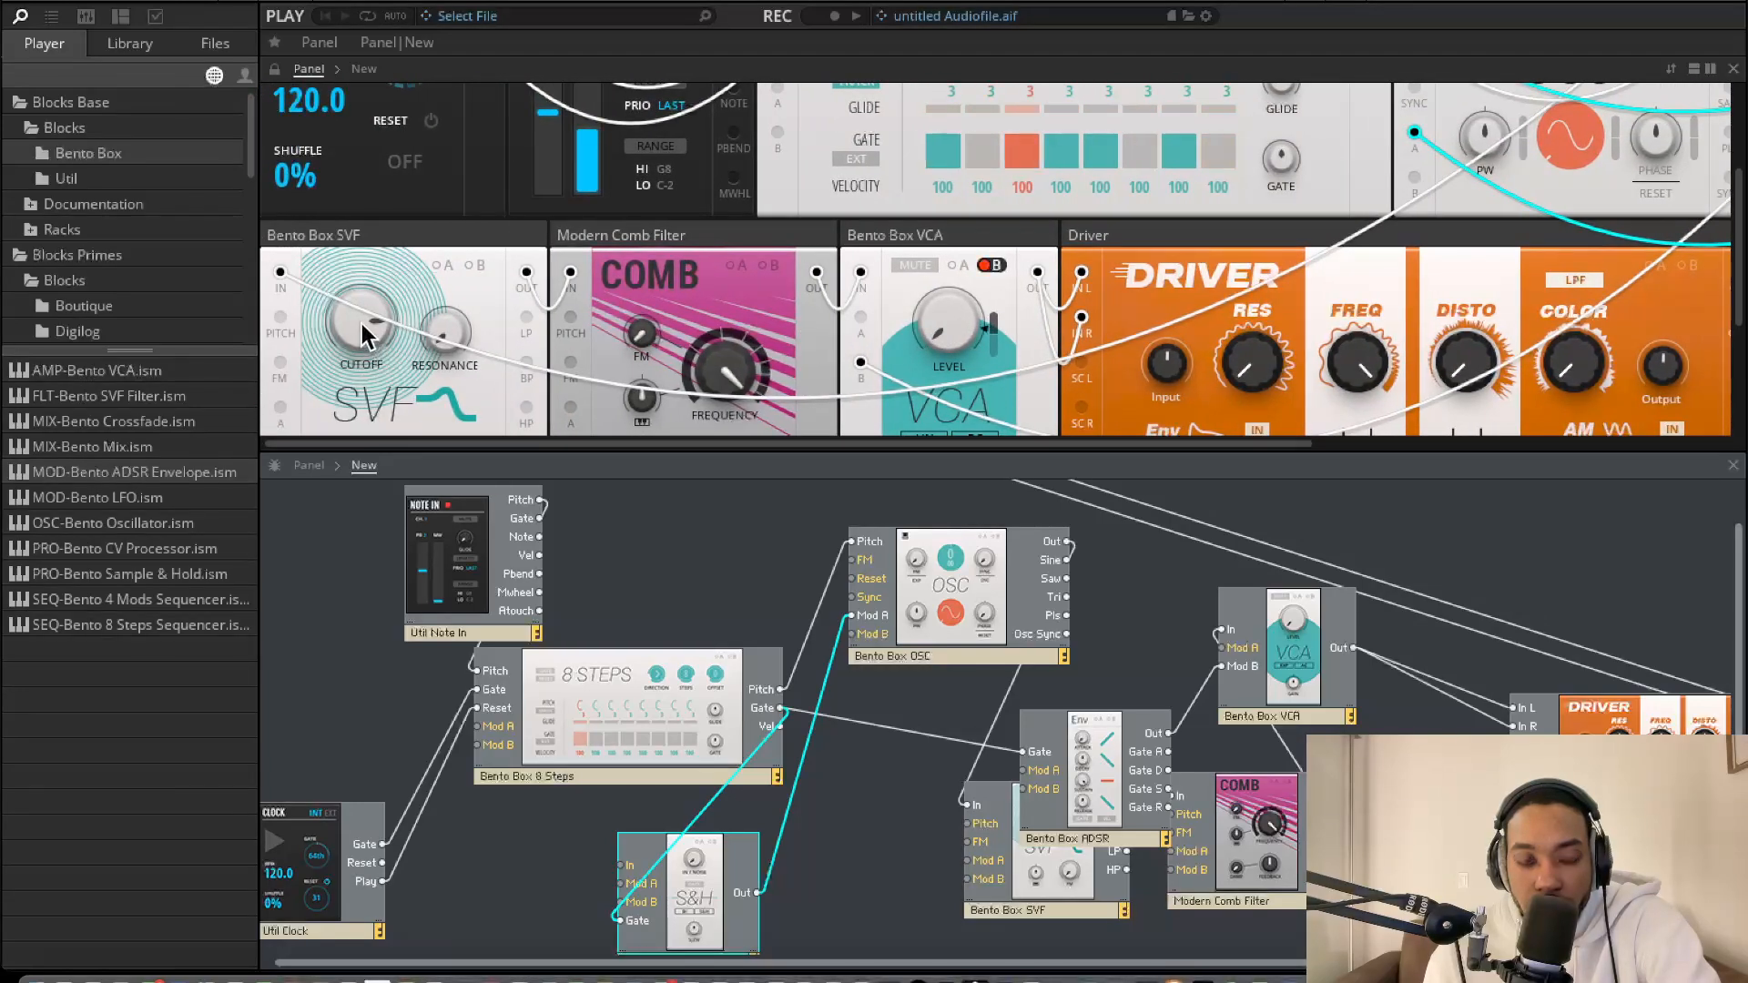
pyautogui.click(363, 363)
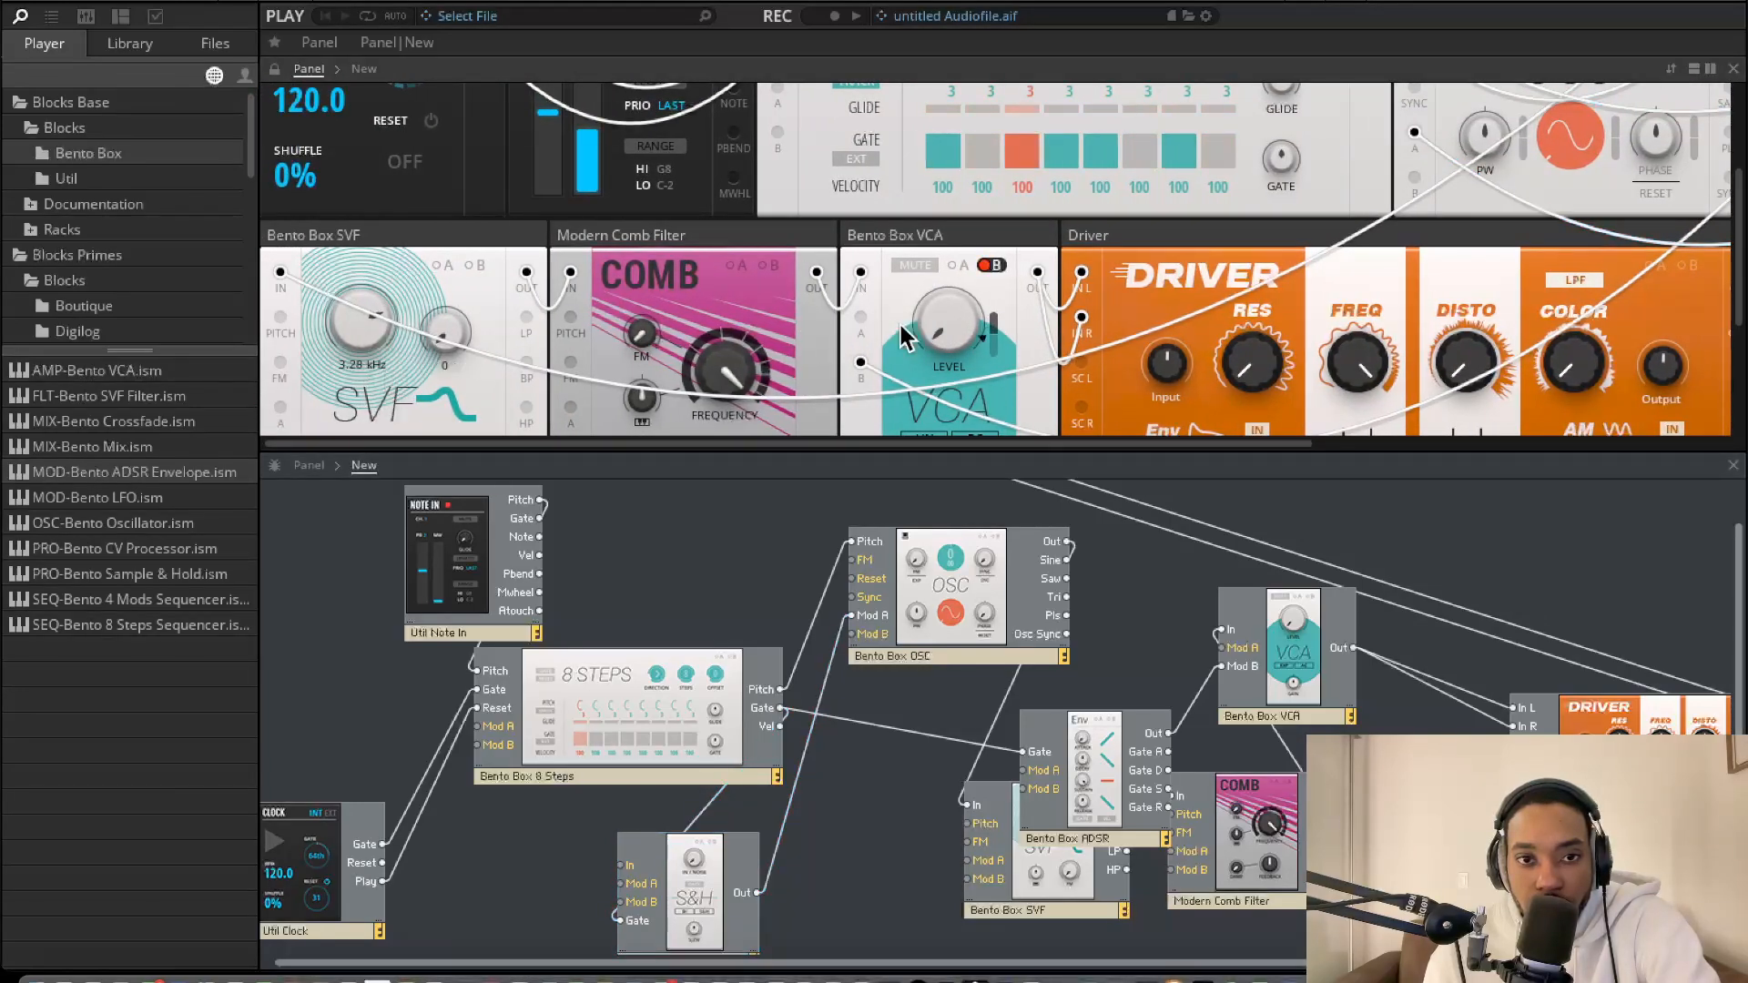
# Adjust the Modern Comb Filter's Frequency, FM amount and keyboard tracking
pyautogui.moveTo(751, 373); pyautogui.dragTo(719, 608)
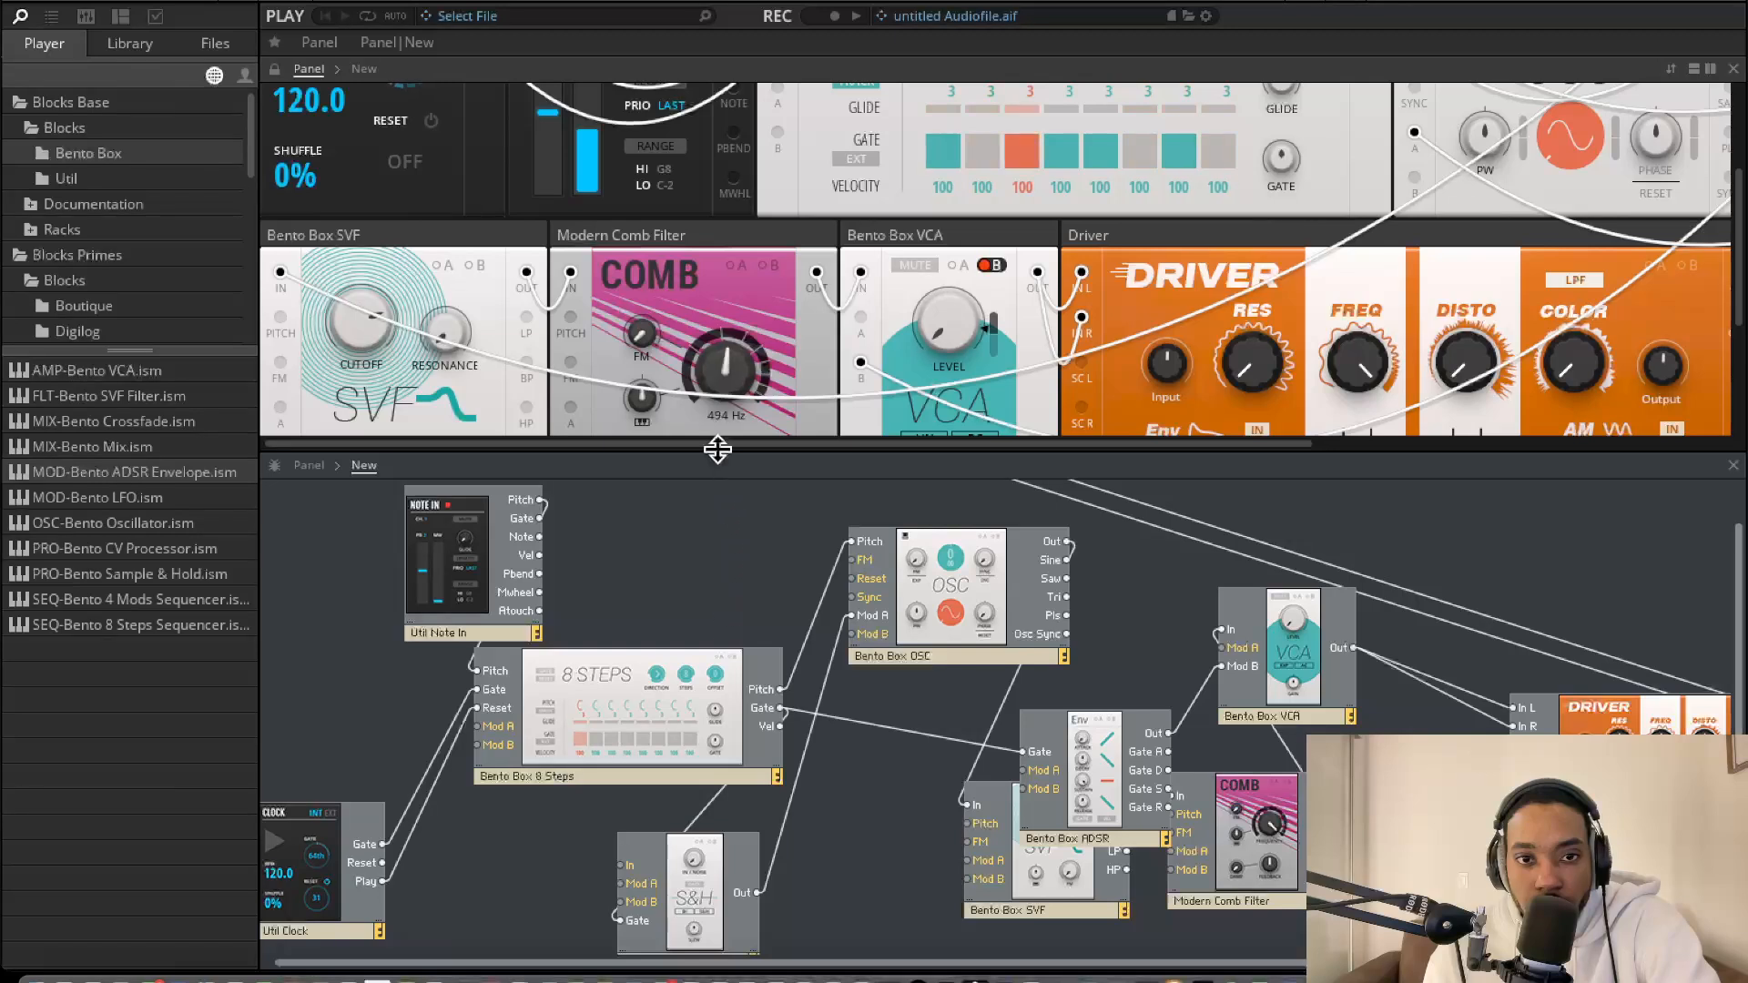
pyautogui.moveTo(643, 335); pyautogui.dragTo(654, 202)
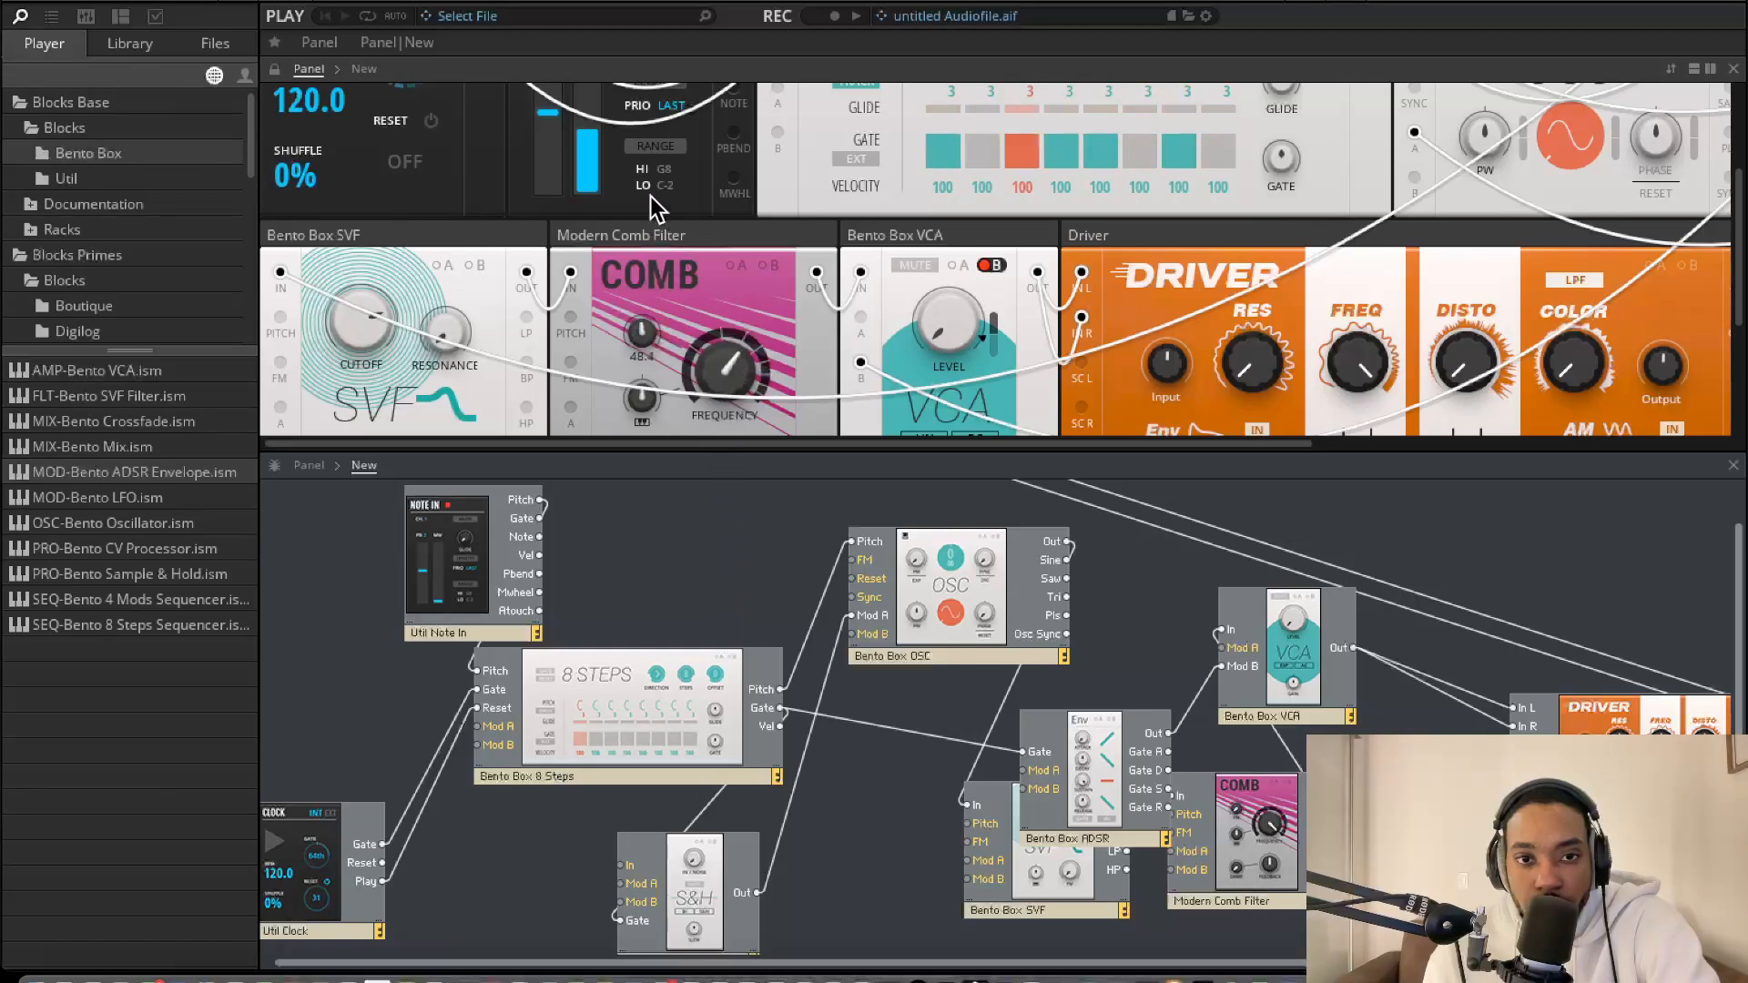
pyautogui.moveTo(643, 390); pyautogui.dragTo(637, 546)
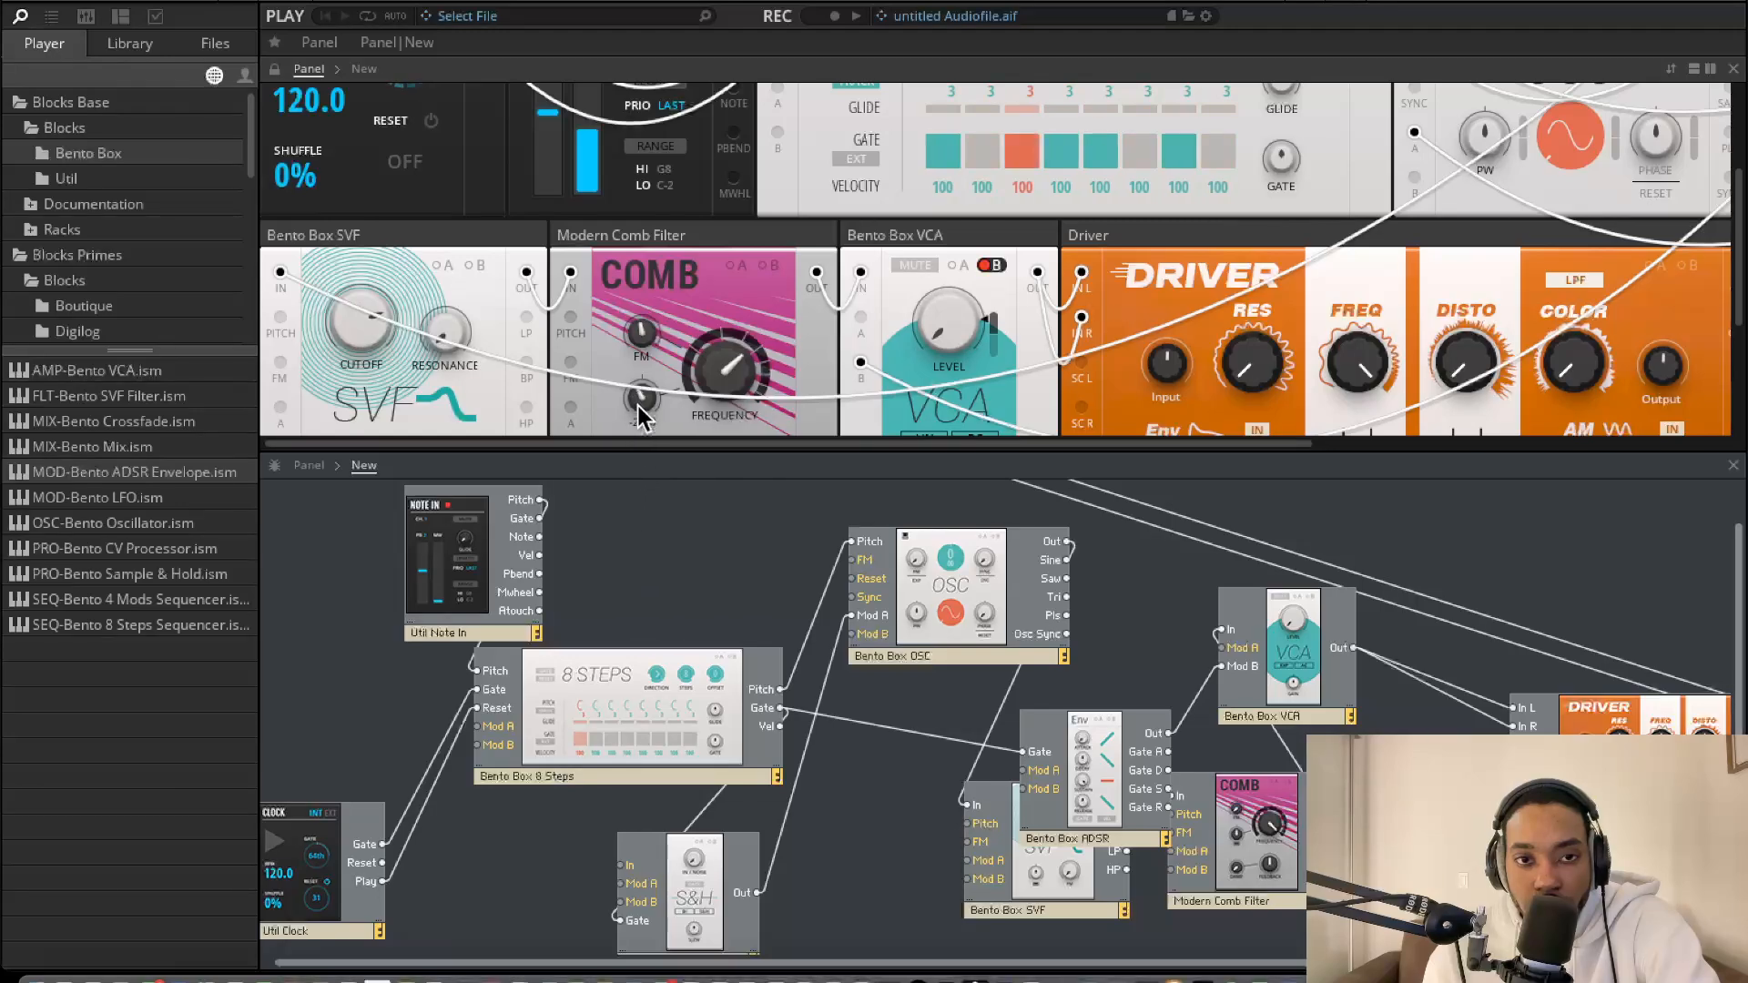
# Sweep the Driver's Res amount up and bring it back down to minimum
pyautogui.scroll(2, 917, 284)
pyautogui.hscroll(3, 919, 286)
pyautogui.scroll(-3, 928, 290)
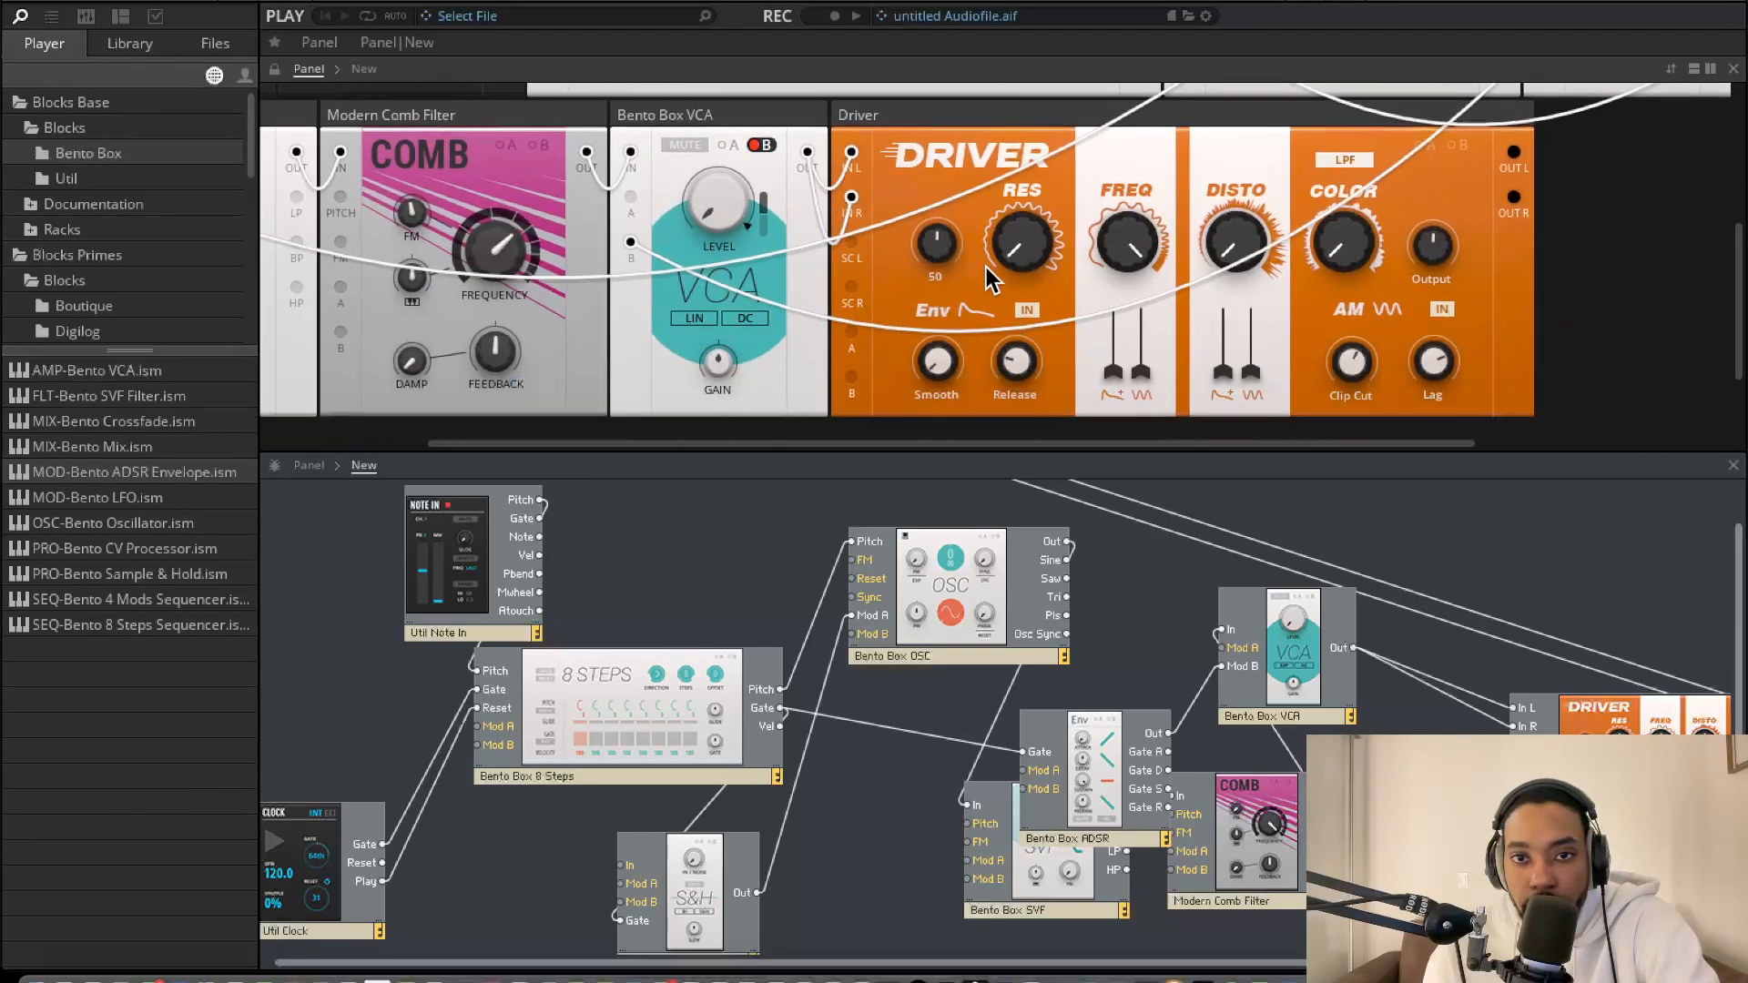
pyautogui.moveTo(1026, 240); pyautogui.dragTo(997, 4)
pyautogui.moveTo(1012, 91); pyautogui.dragTo(1017, 592)
pyautogui.scroll(3, 1034, 251)
pyautogui.scroll(-3, 1106, 264)
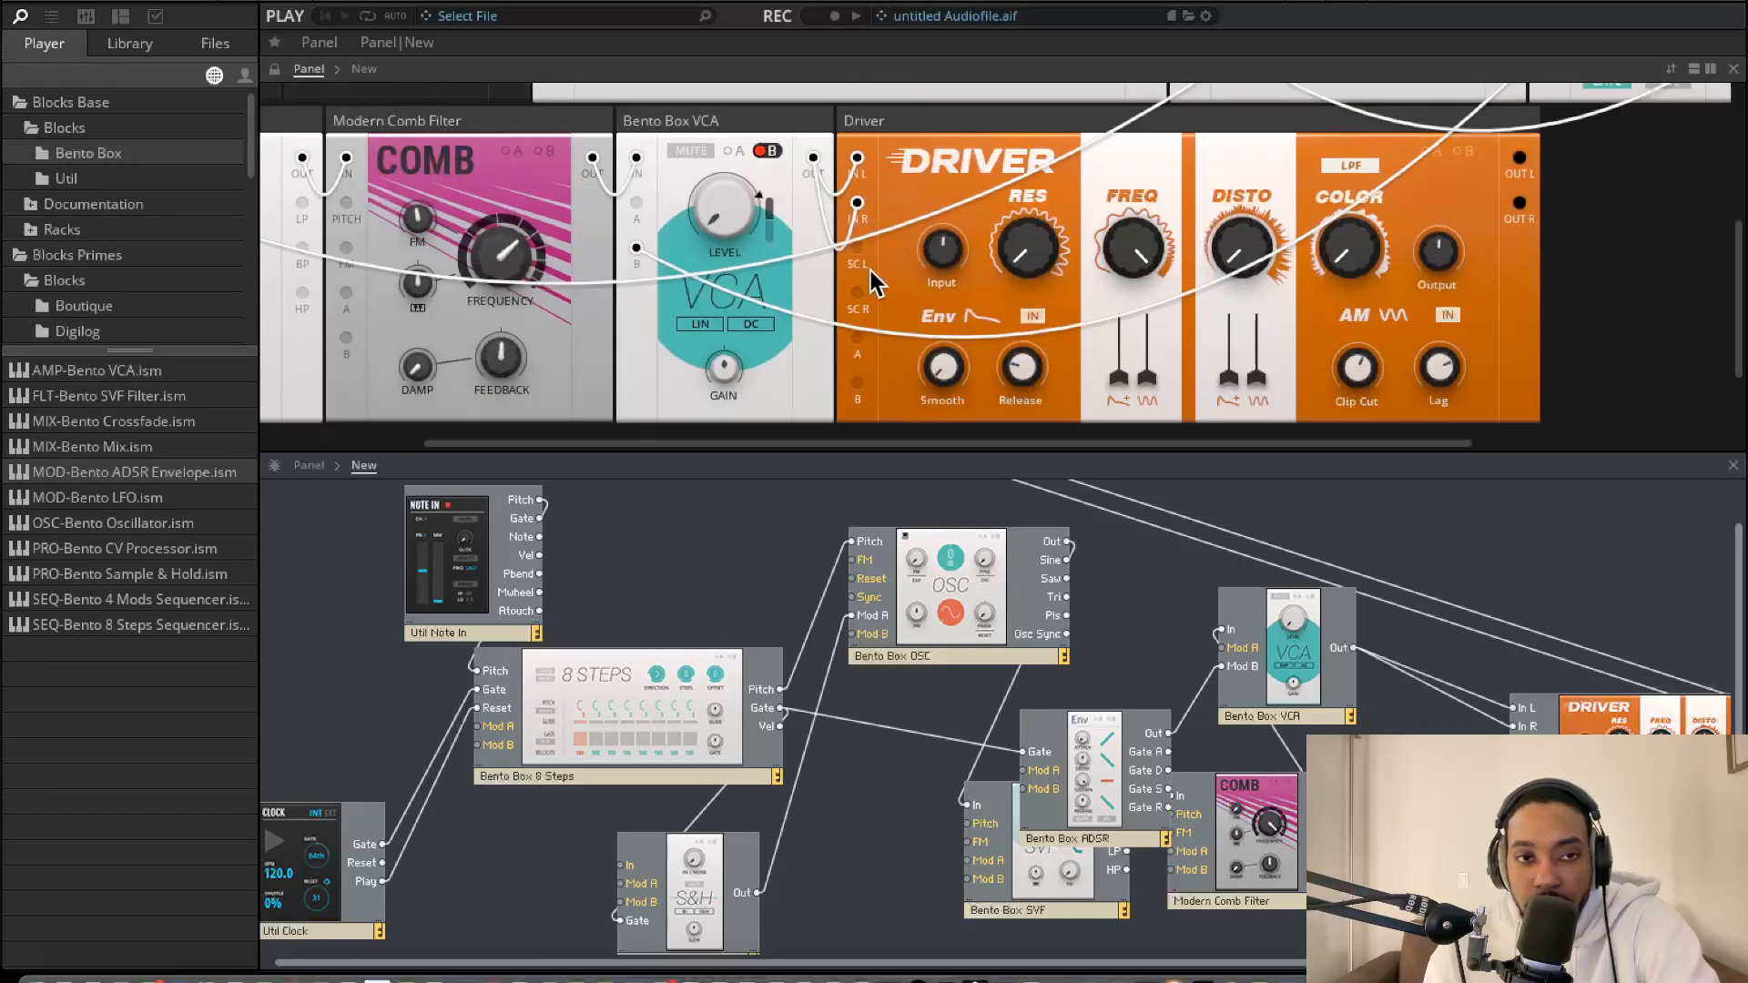
# Sweep the Modern Comb Filter's Frequency down, and raise it to 19.9 kHz
pyautogui.hscroll(-1, 856, 280)
pyautogui.moveTo(574, 264); pyautogui.dragTo(597, 99)
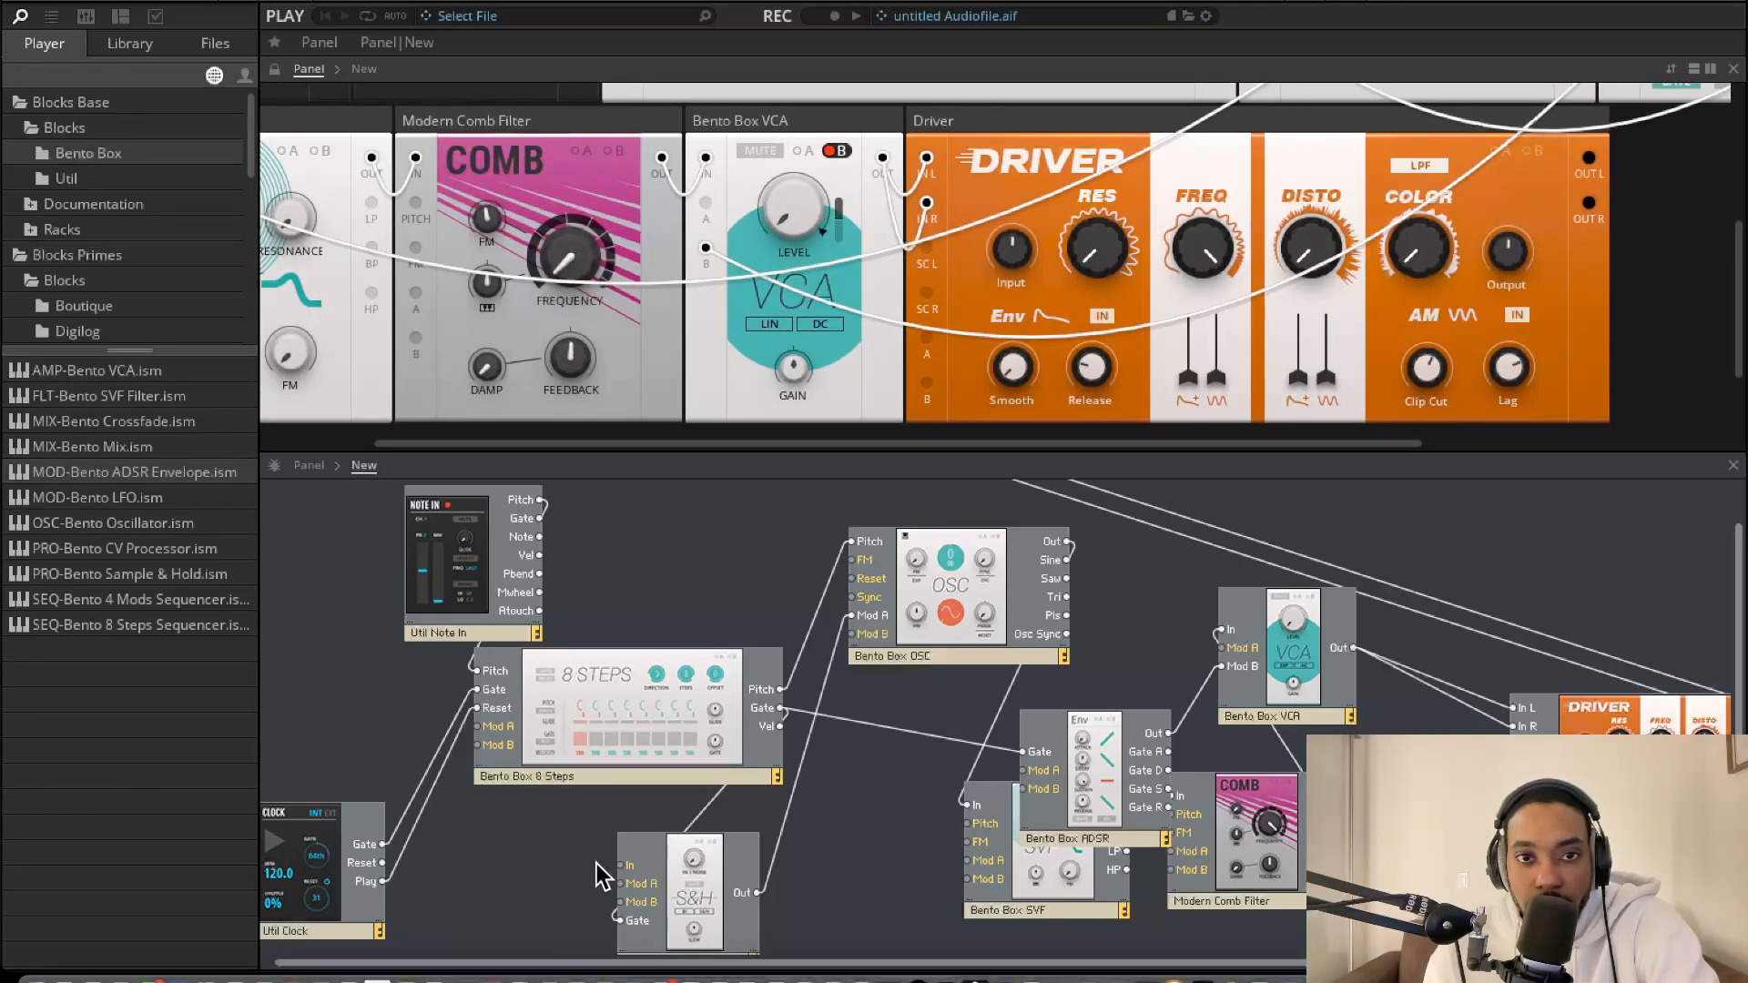
pyautogui.moveTo(596, 862); pyautogui.dragTo(700, 276)
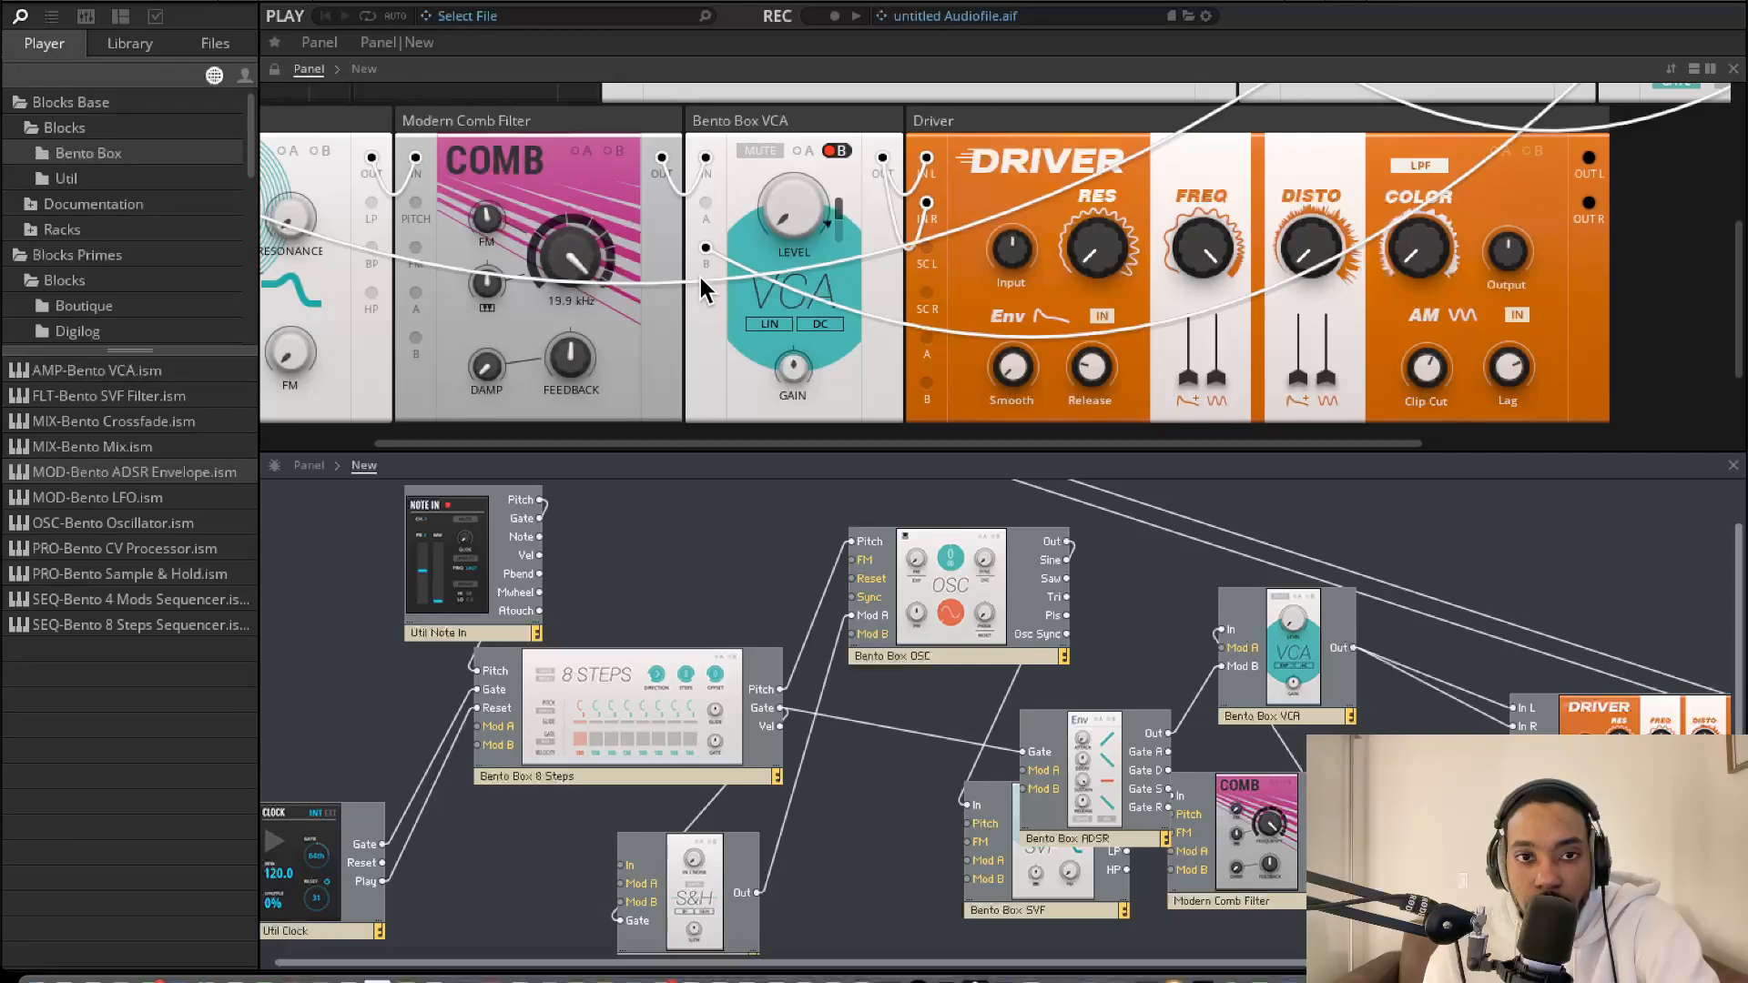
# Adjust the S&H's Slew, and set the eighth step in 8 Steps to E4 with its gate on
pyautogui.scroll(2, 637, 270)
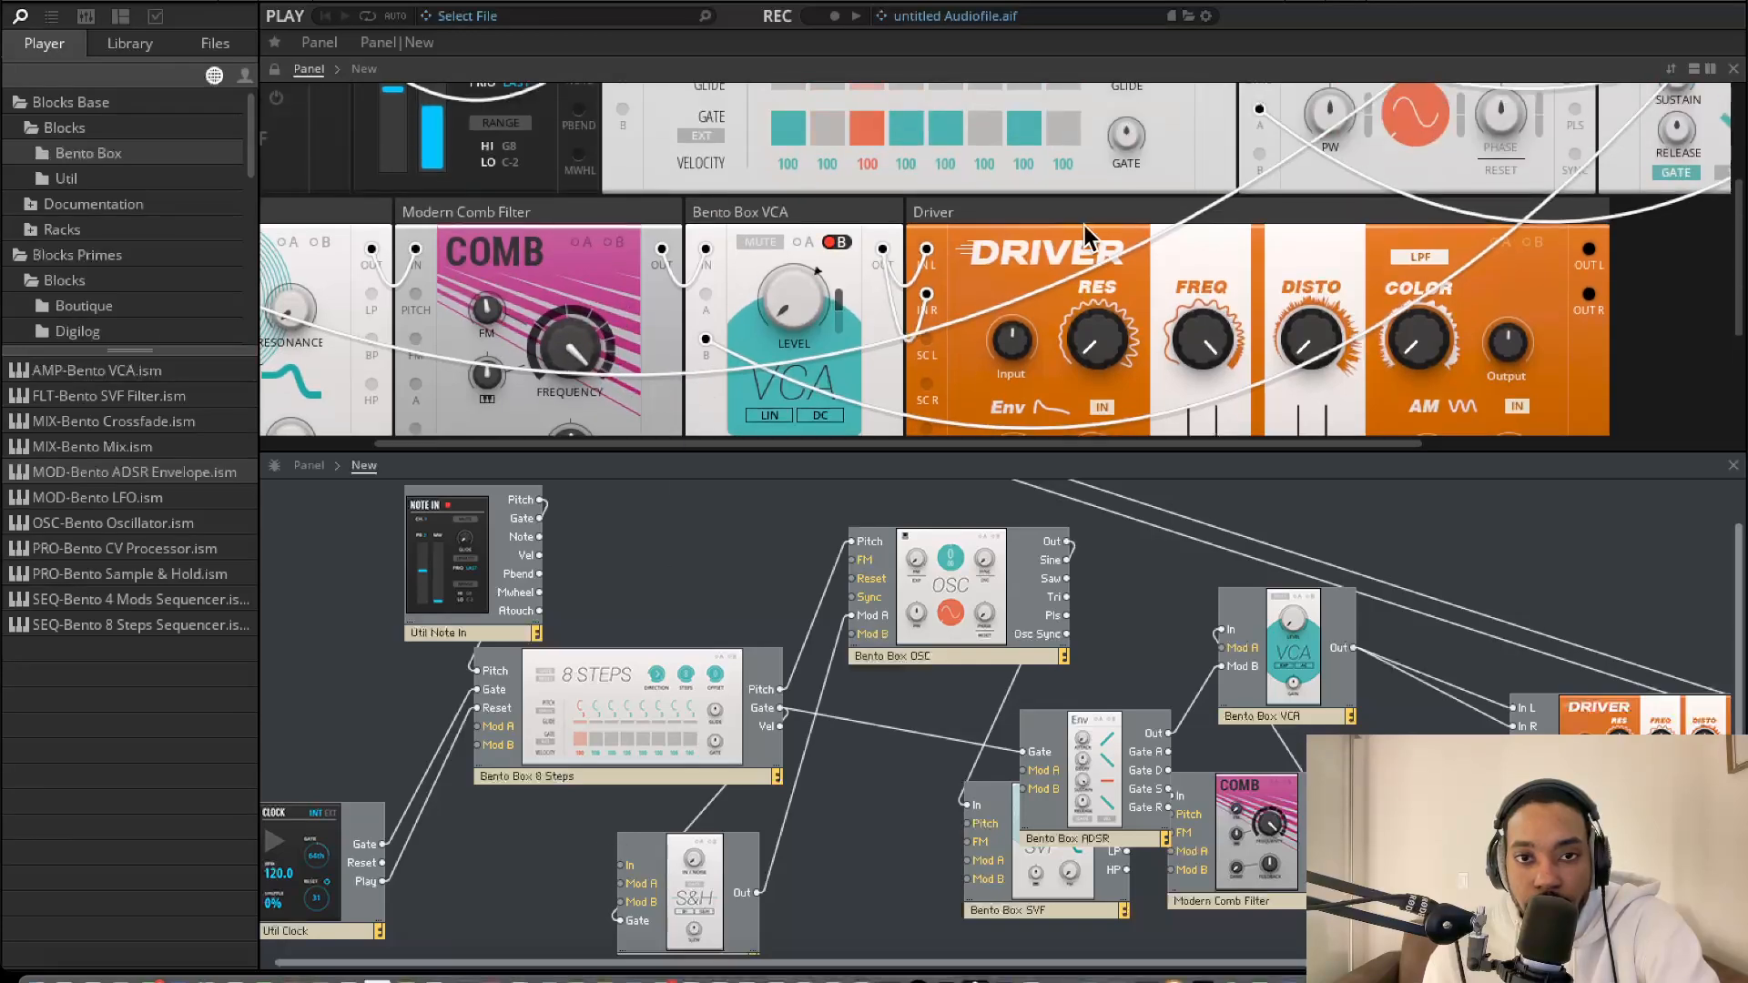
pyautogui.scroll(-1, 1002, 291)
pyautogui.scroll(3, 1257, 273)
pyautogui.hscroll(3, 1329, 260)
pyautogui.hscroll(4, 1383, 246)
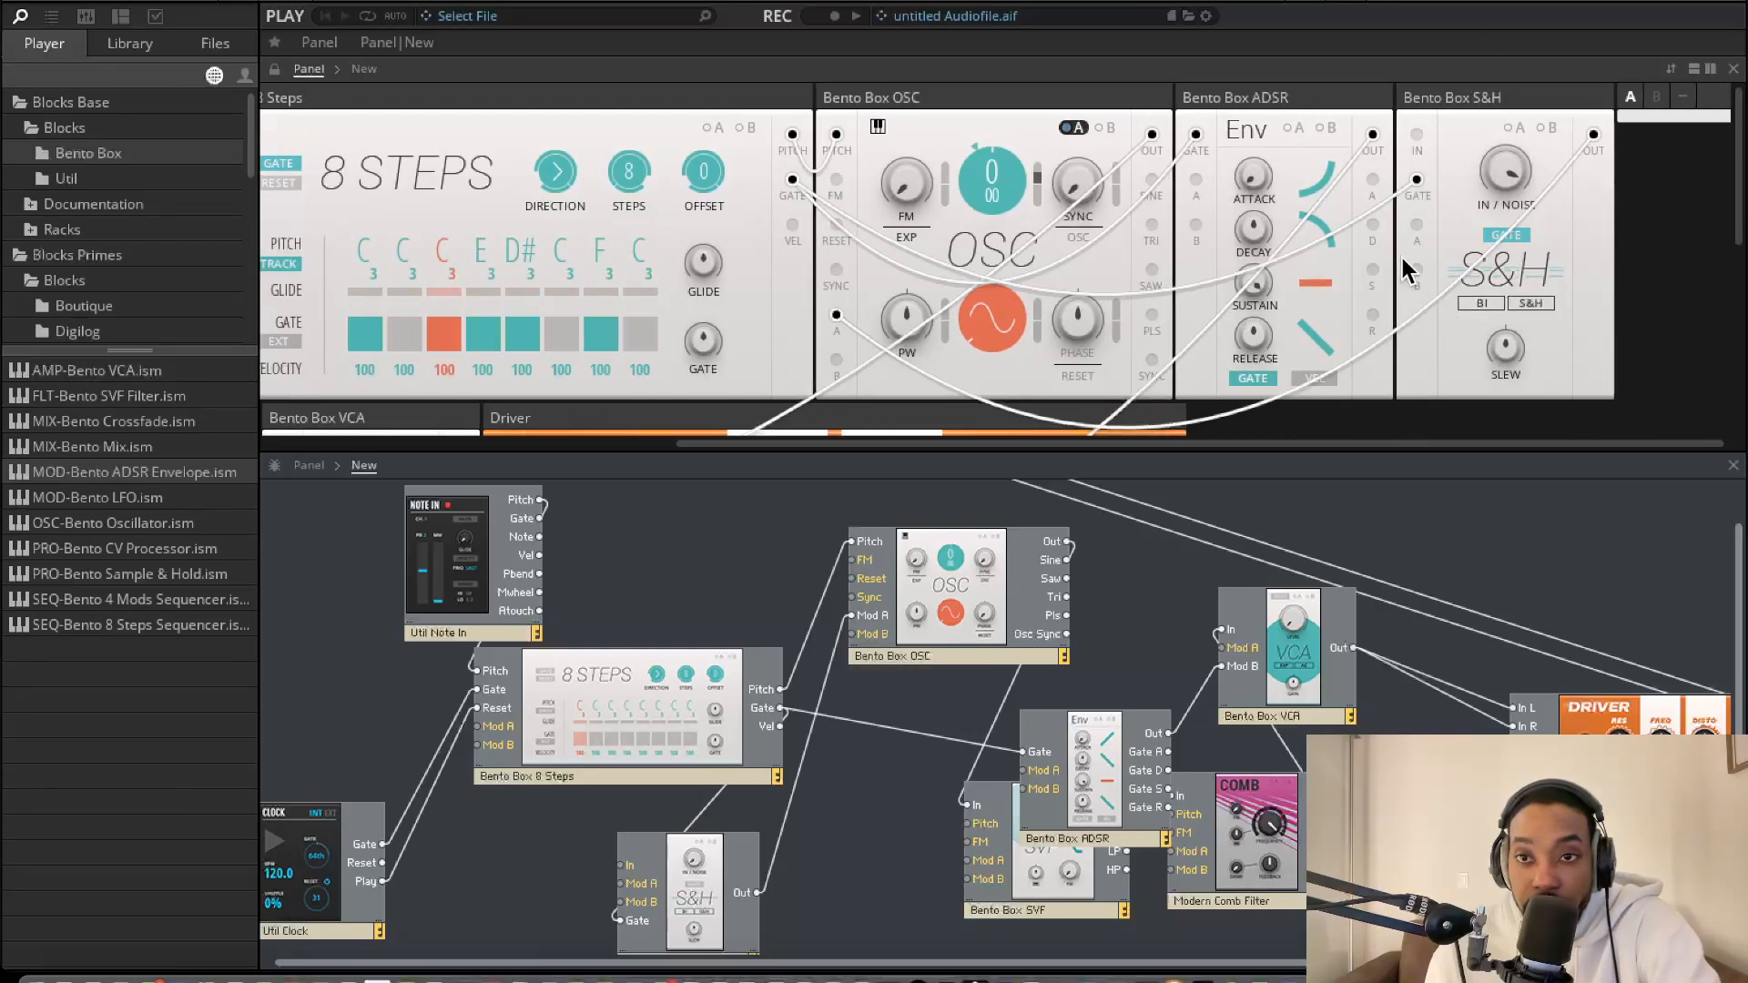
pyautogui.scroll(-1, 1529, 269)
pyautogui.moveTo(1500, 345)
pyautogui.mouseDown()
pyautogui.moveTo(1499, 76)
pyautogui.moveTo(1526, 326)
pyautogui.mouseUp()
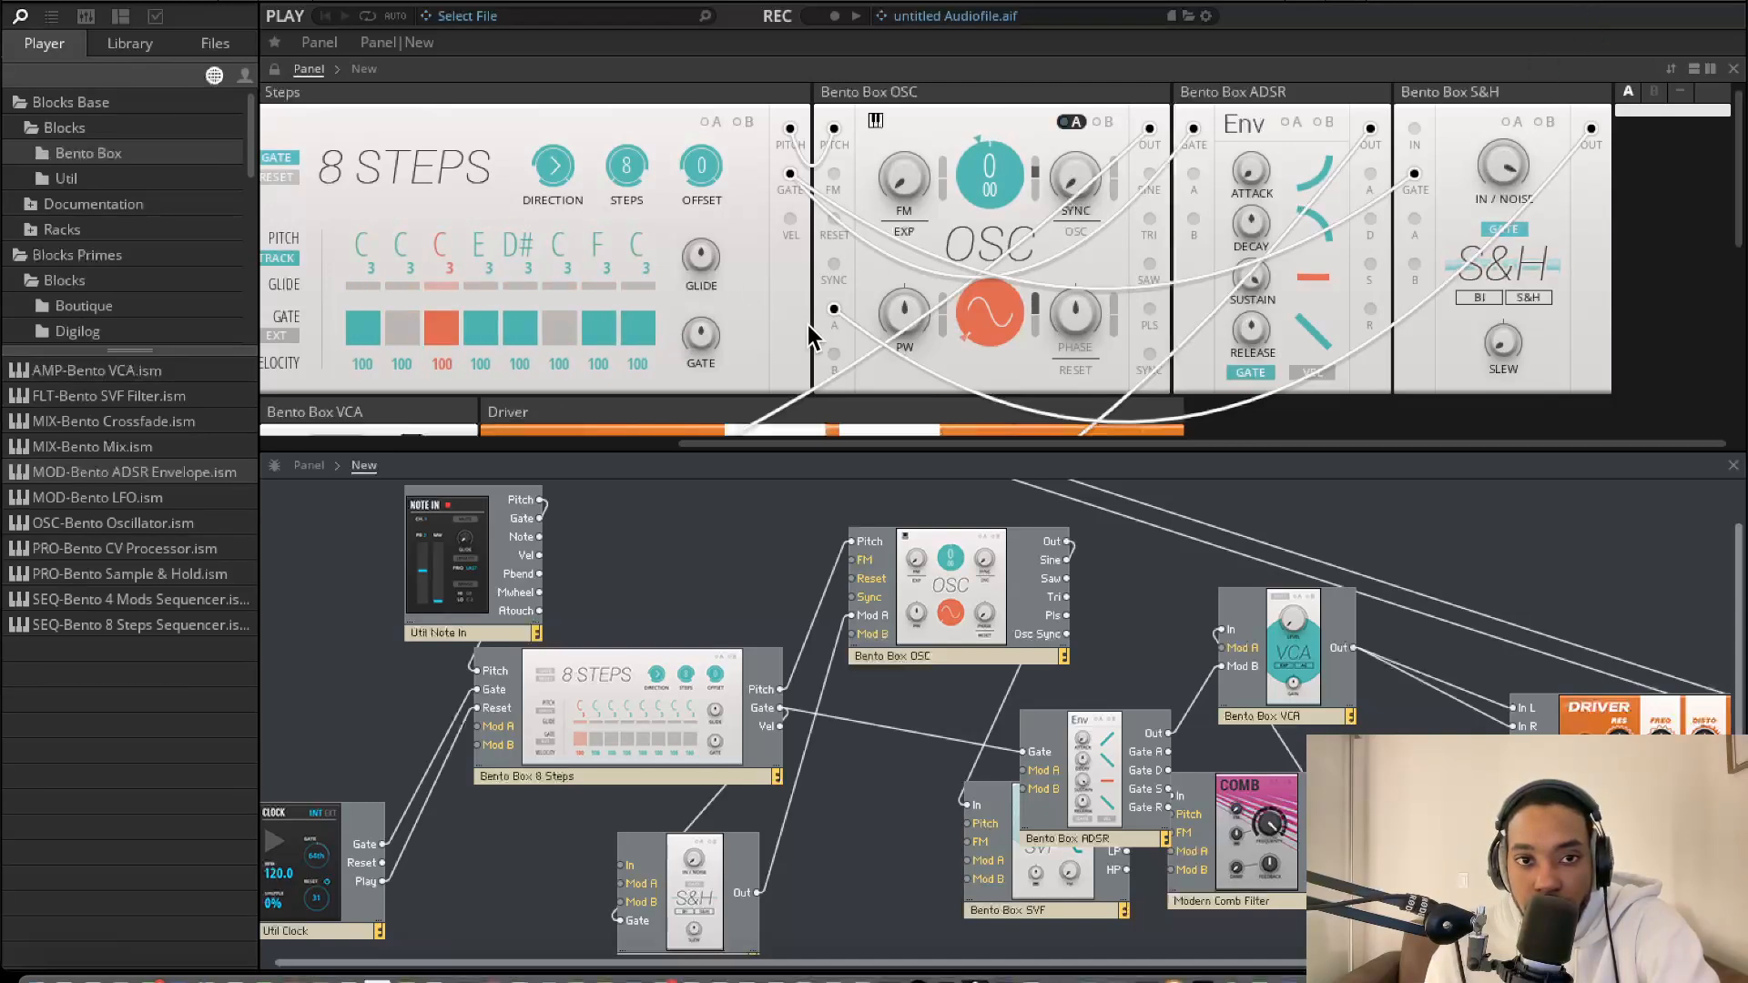
pyautogui.moveTo(639, 244); pyautogui.dragTo(648, 156)
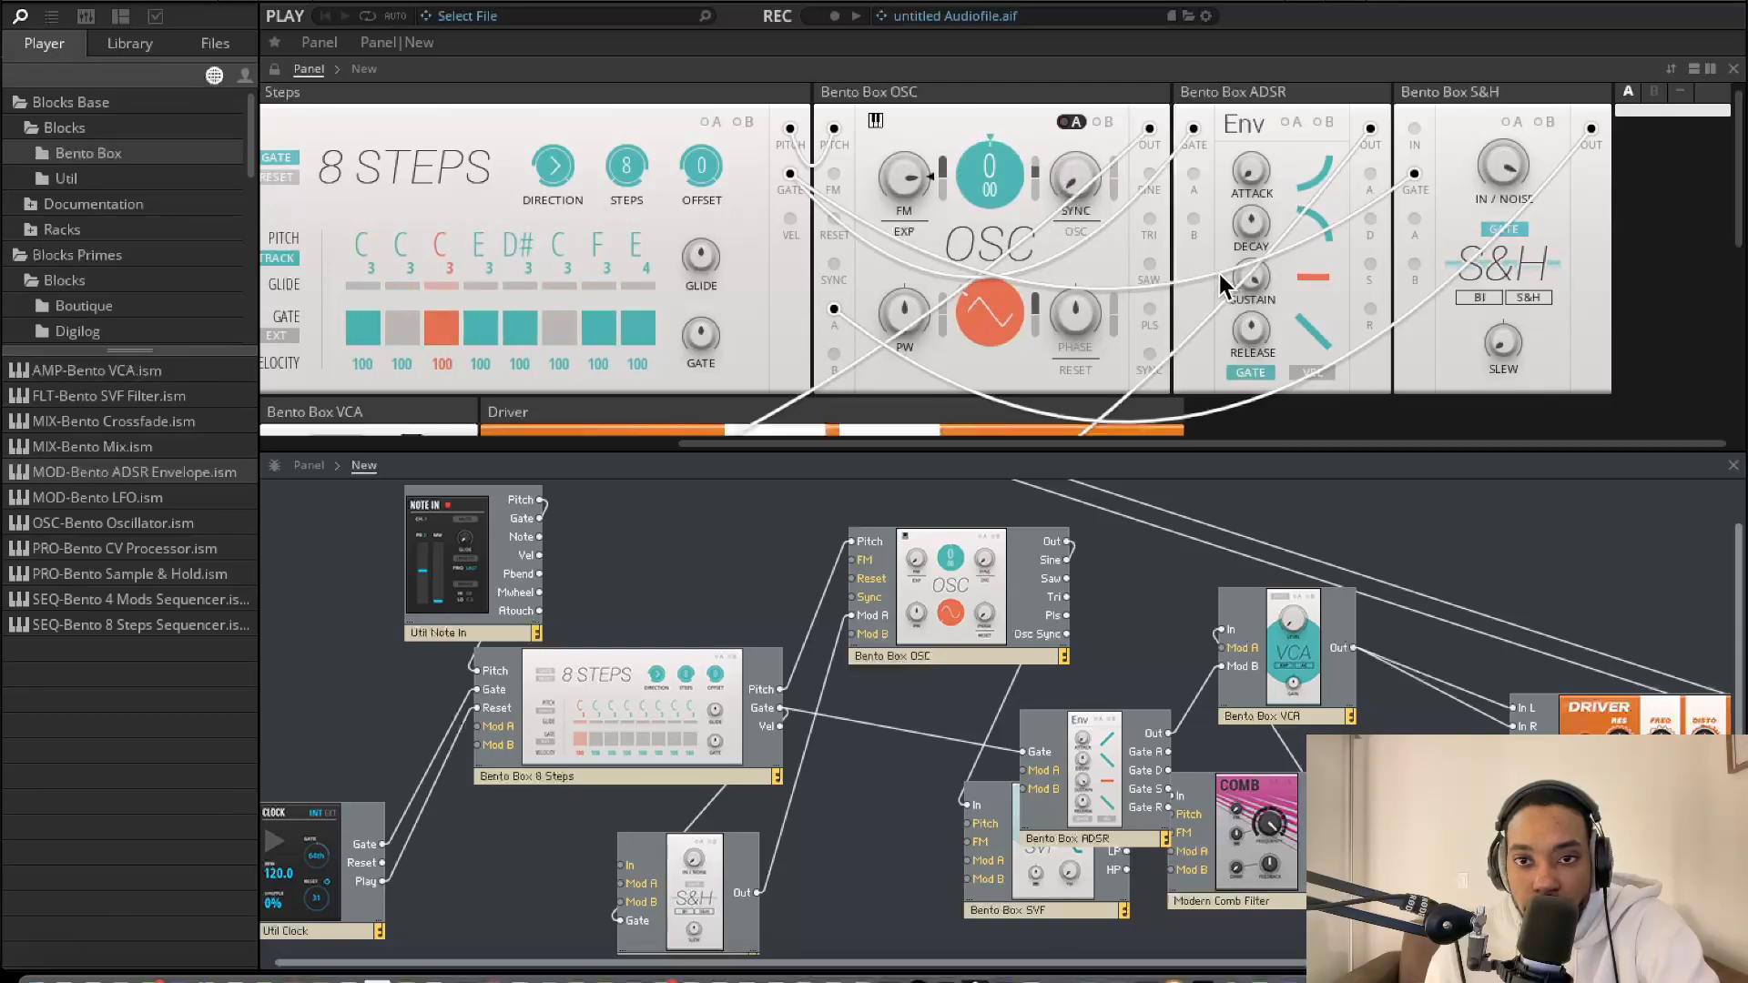
# Give the ADSR envelope a short Decay and adjust its Sustain level
pyautogui.scroll(-1, 1242, 285)
pyautogui.scroll(1, 1244, 274)
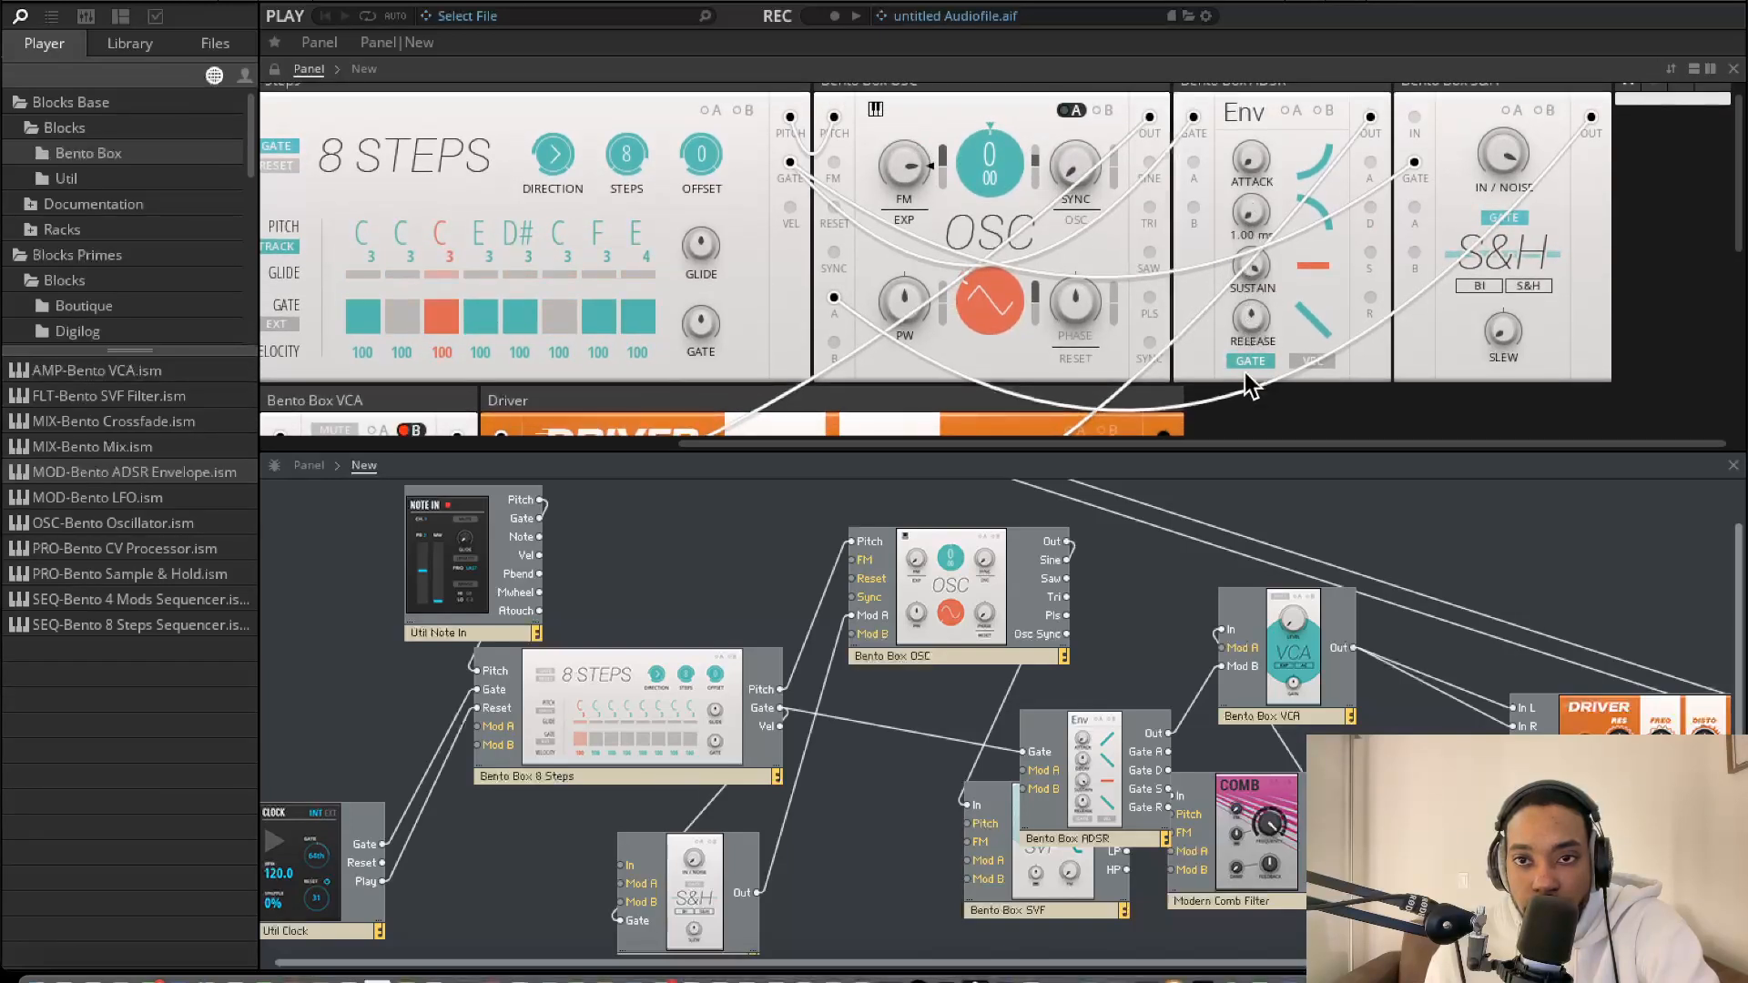
pyautogui.scroll(1, 1253, 319)
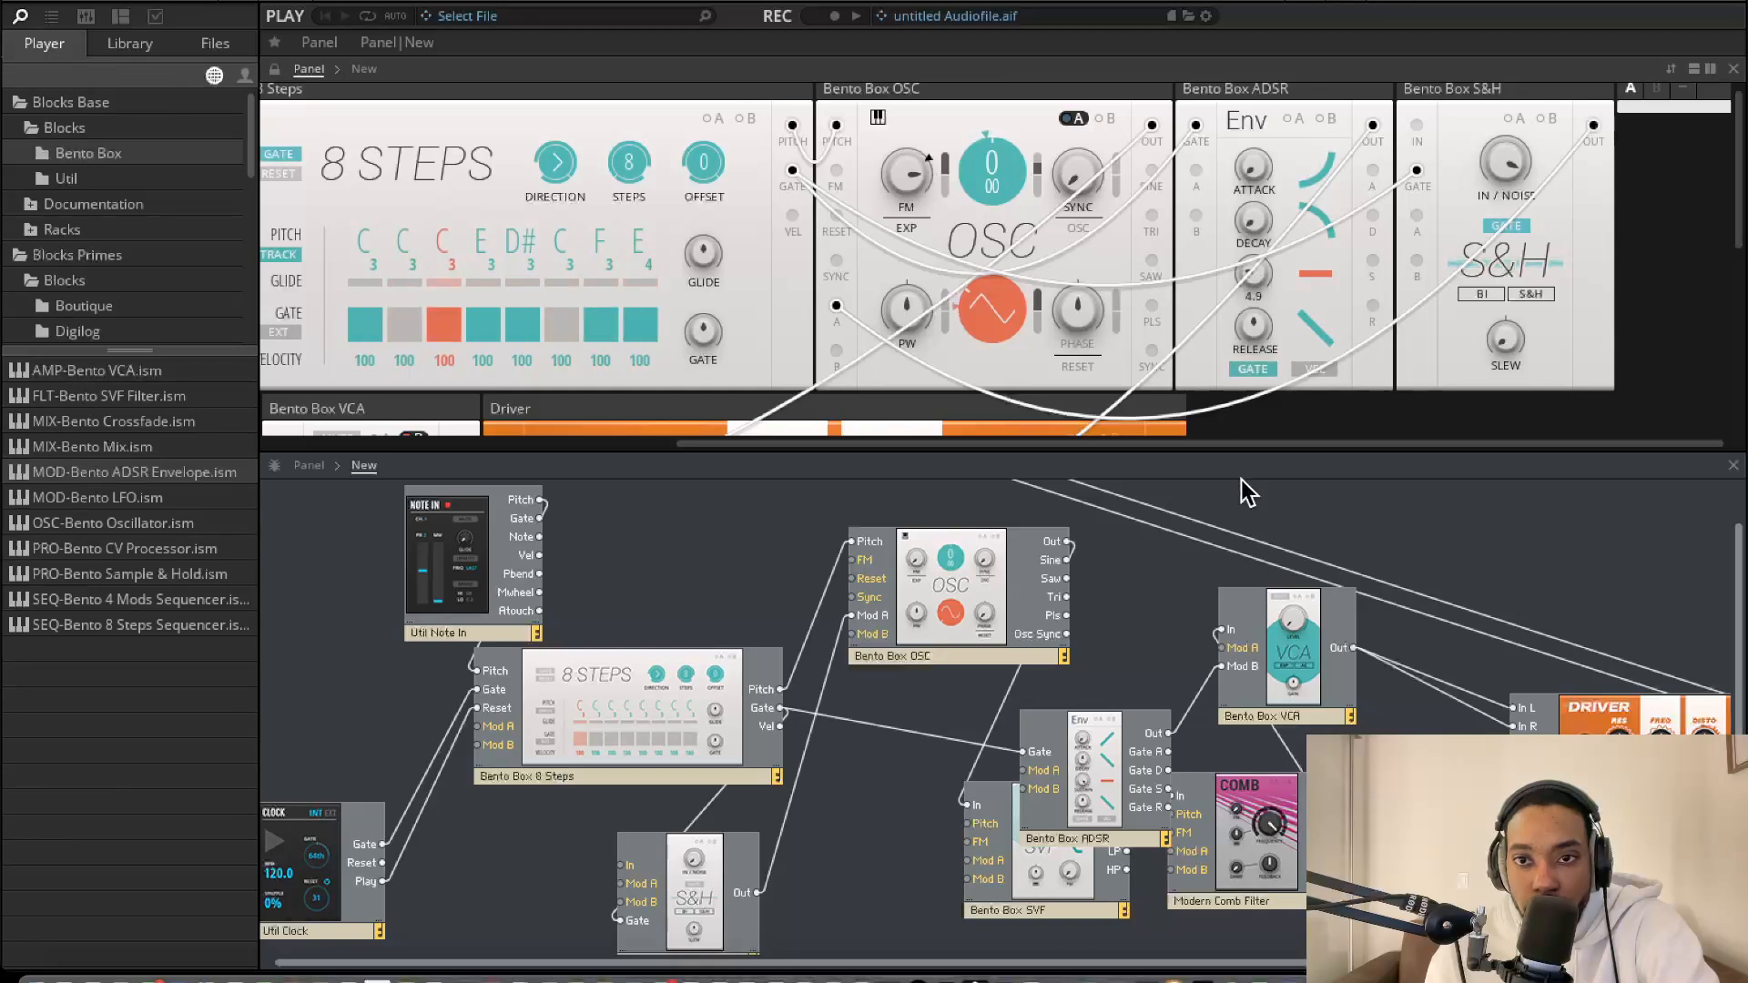
pyautogui.scroll(1, 1244, 264)
pyautogui.moveTo(1249, 271); pyautogui.dragTo(1248, 128)
pyautogui.scroll(-1, 1245, 273)
pyautogui.scroll(1, 1245, 272)
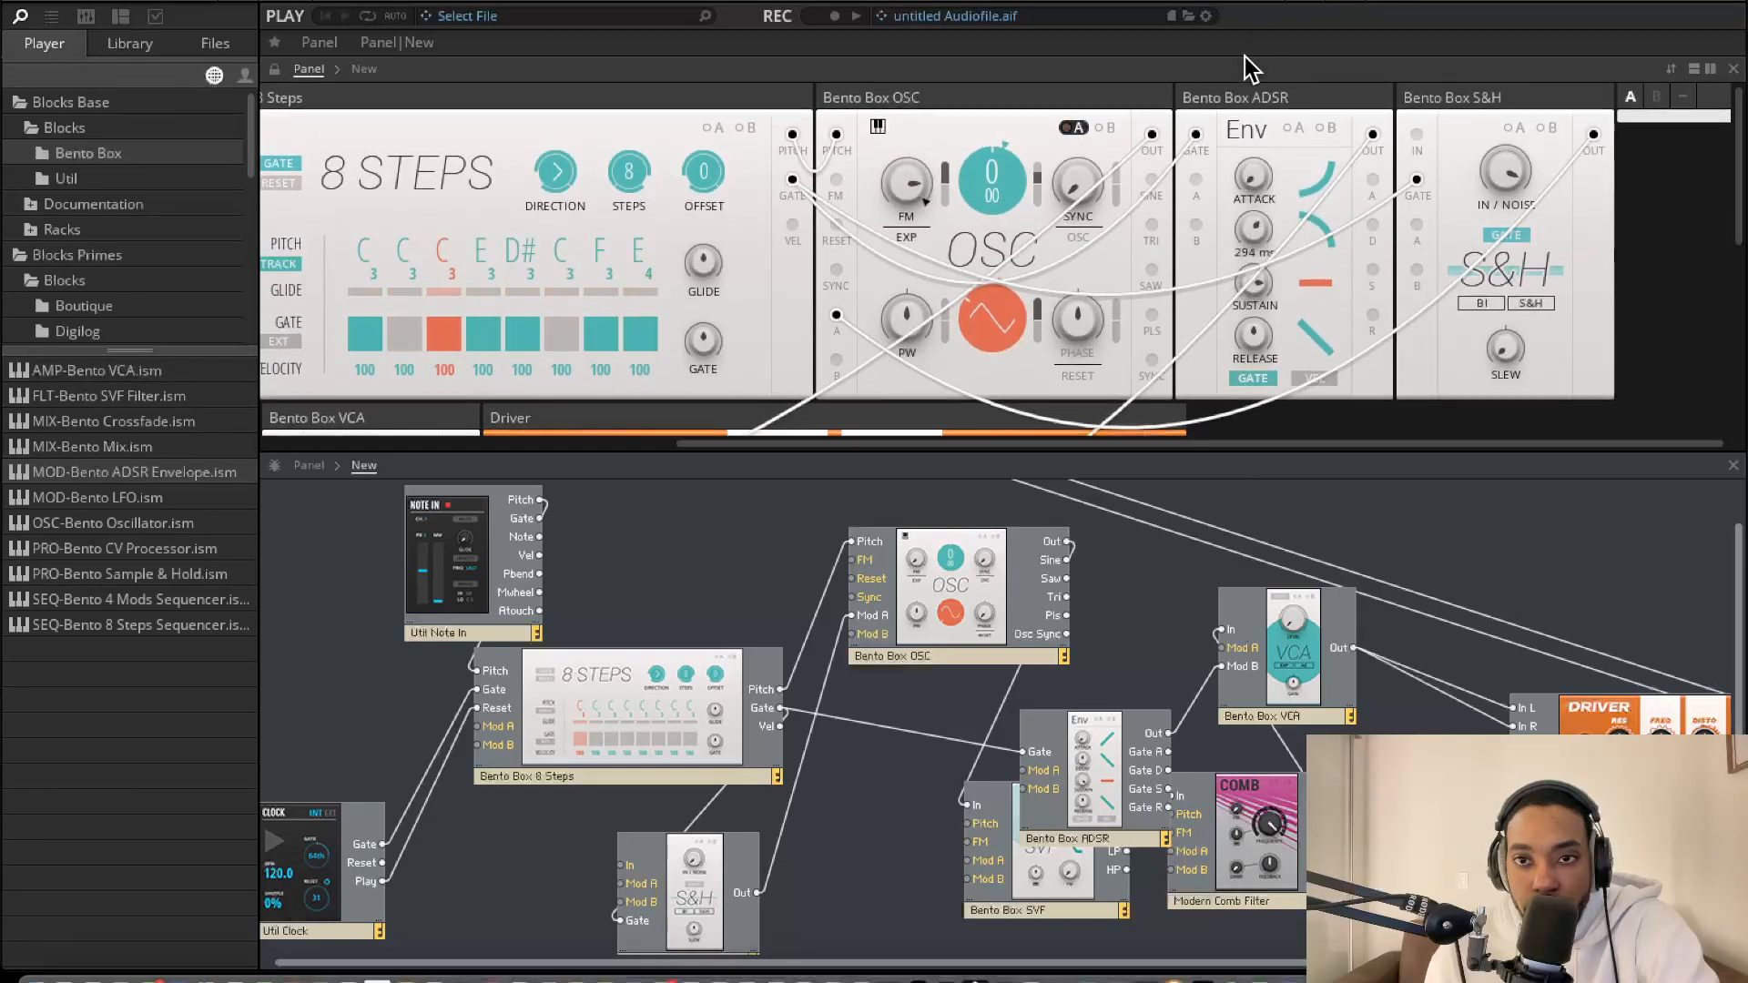
pyautogui.scroll(-1, 1243, 111)
pyautogui.moveTo(1245, 54); pyautogui.dragTo(1250, 95)
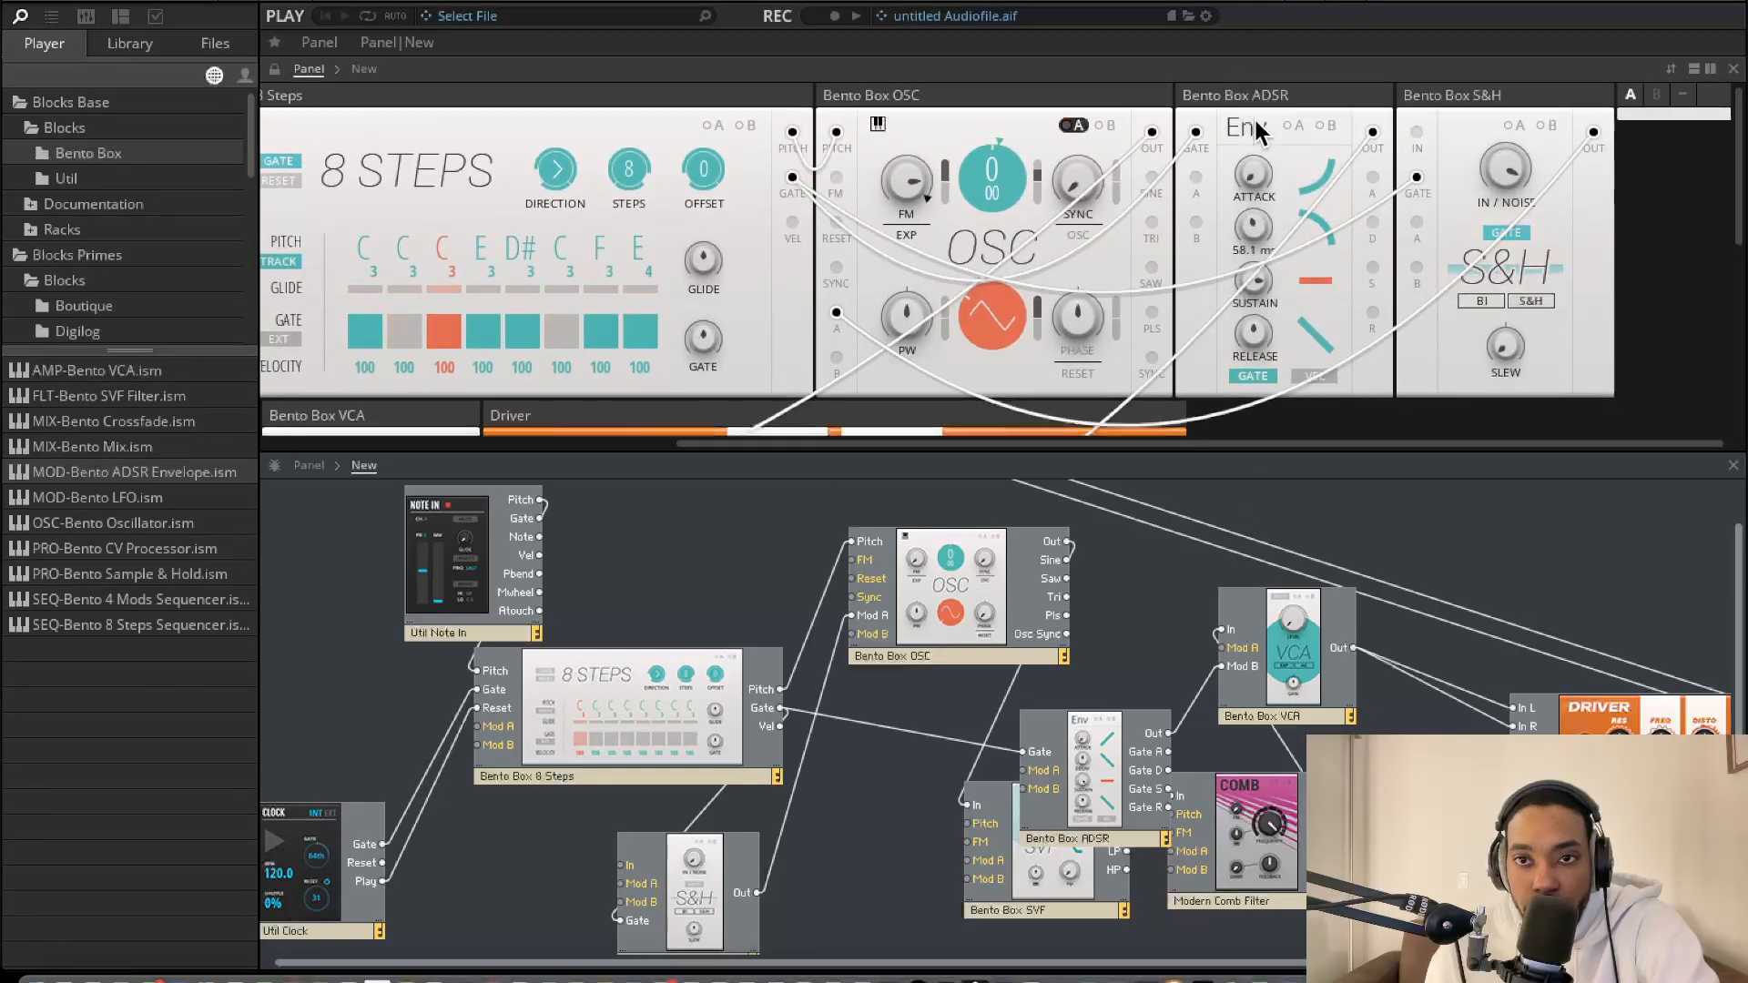
pyautogui.scroll(-1, 1255, 239)
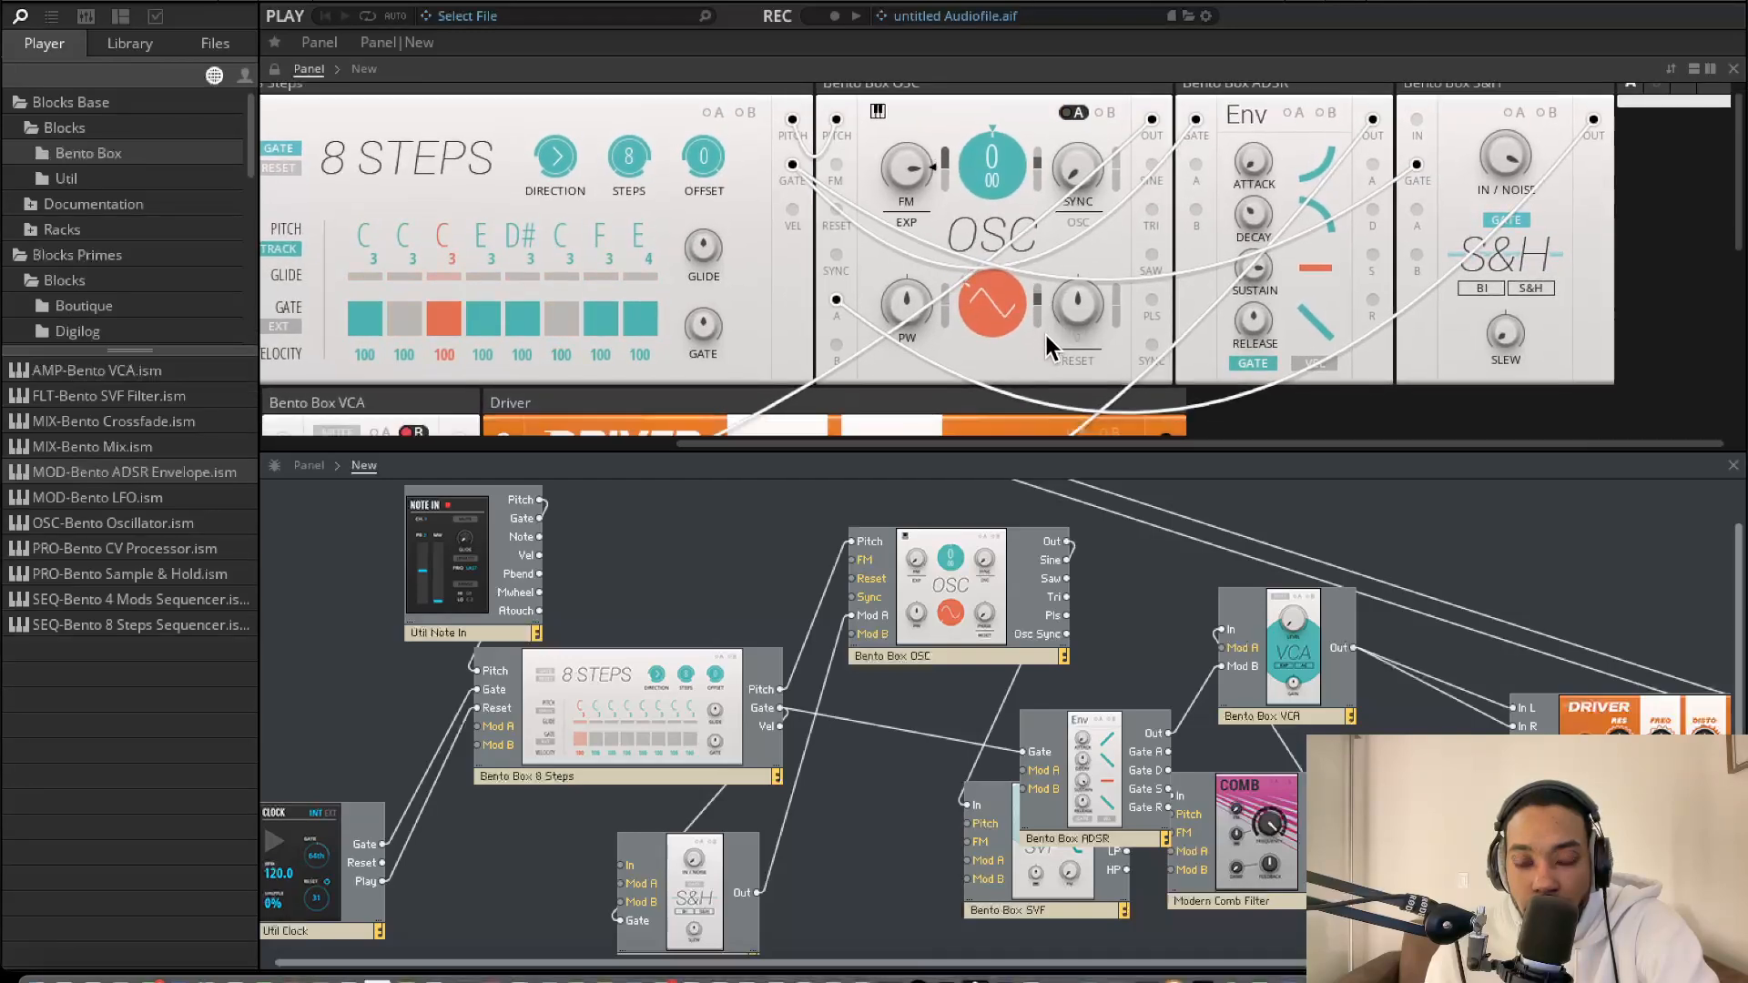
# Readjust the Modern Comb Filter's Frequency and lower the SVF's Cutoff to about 667 Hz
pyautogui.scroll(-5, 1047, 346)
pyautogui.hscroll(-5, 983, 291)
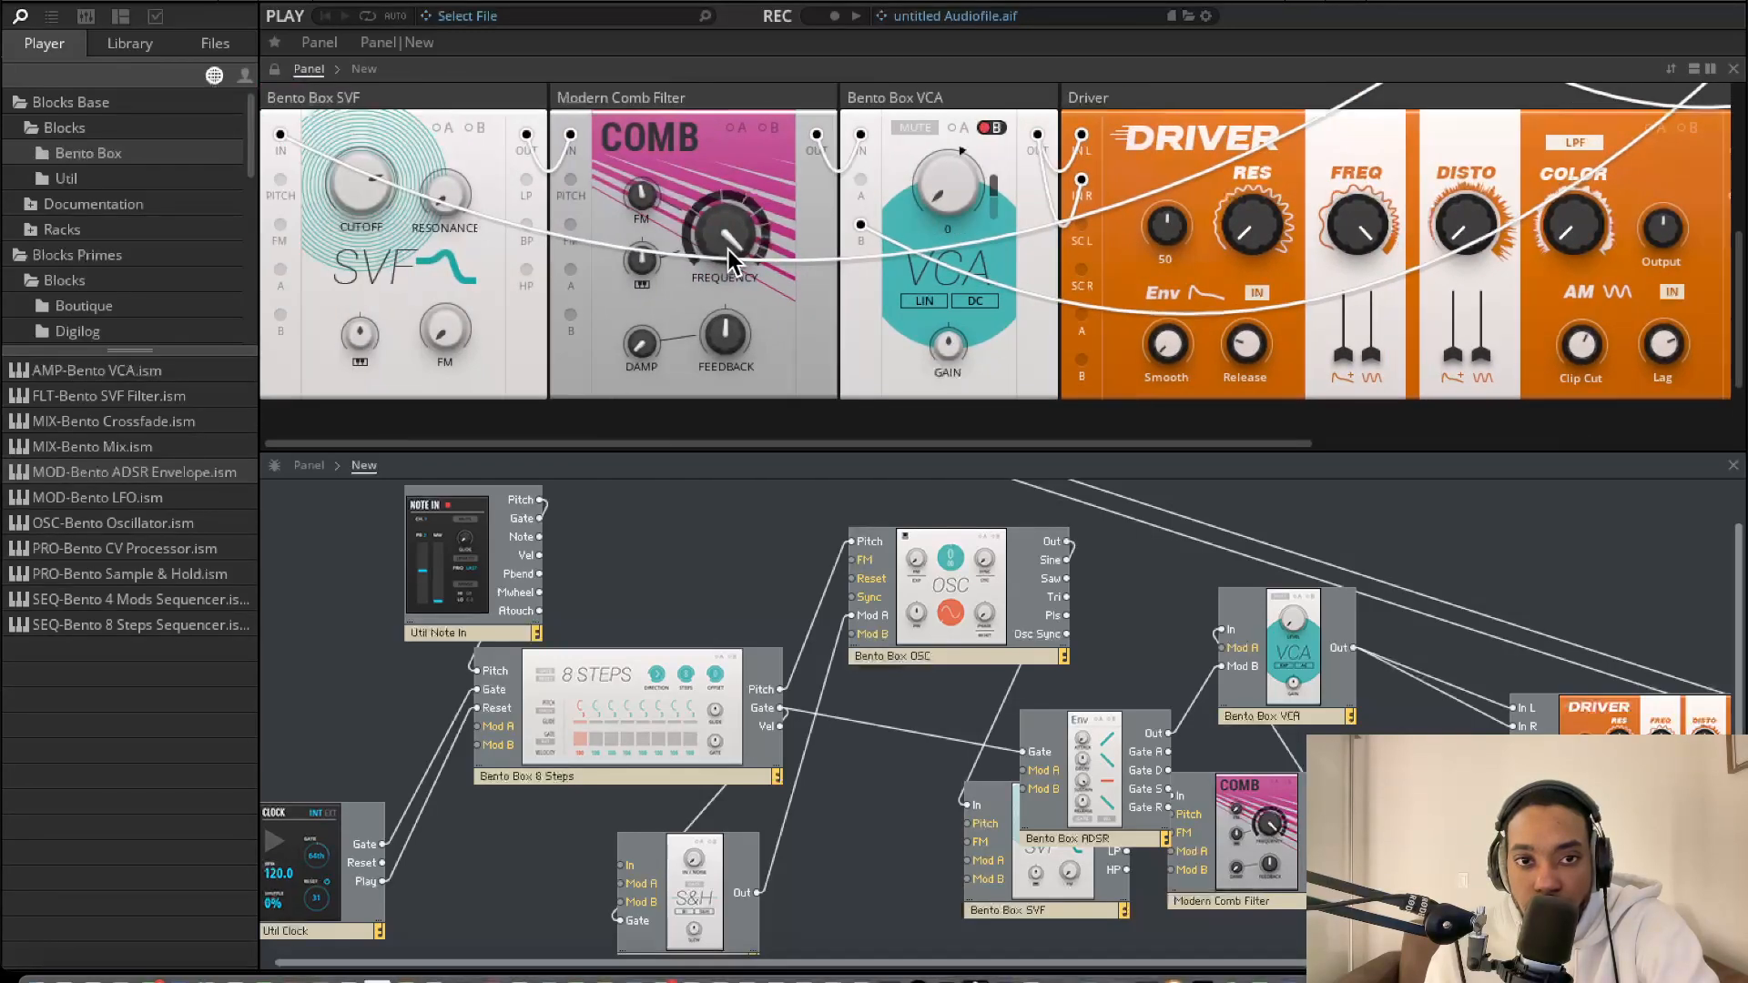
pyautogui.scroll(3, 382, 383)
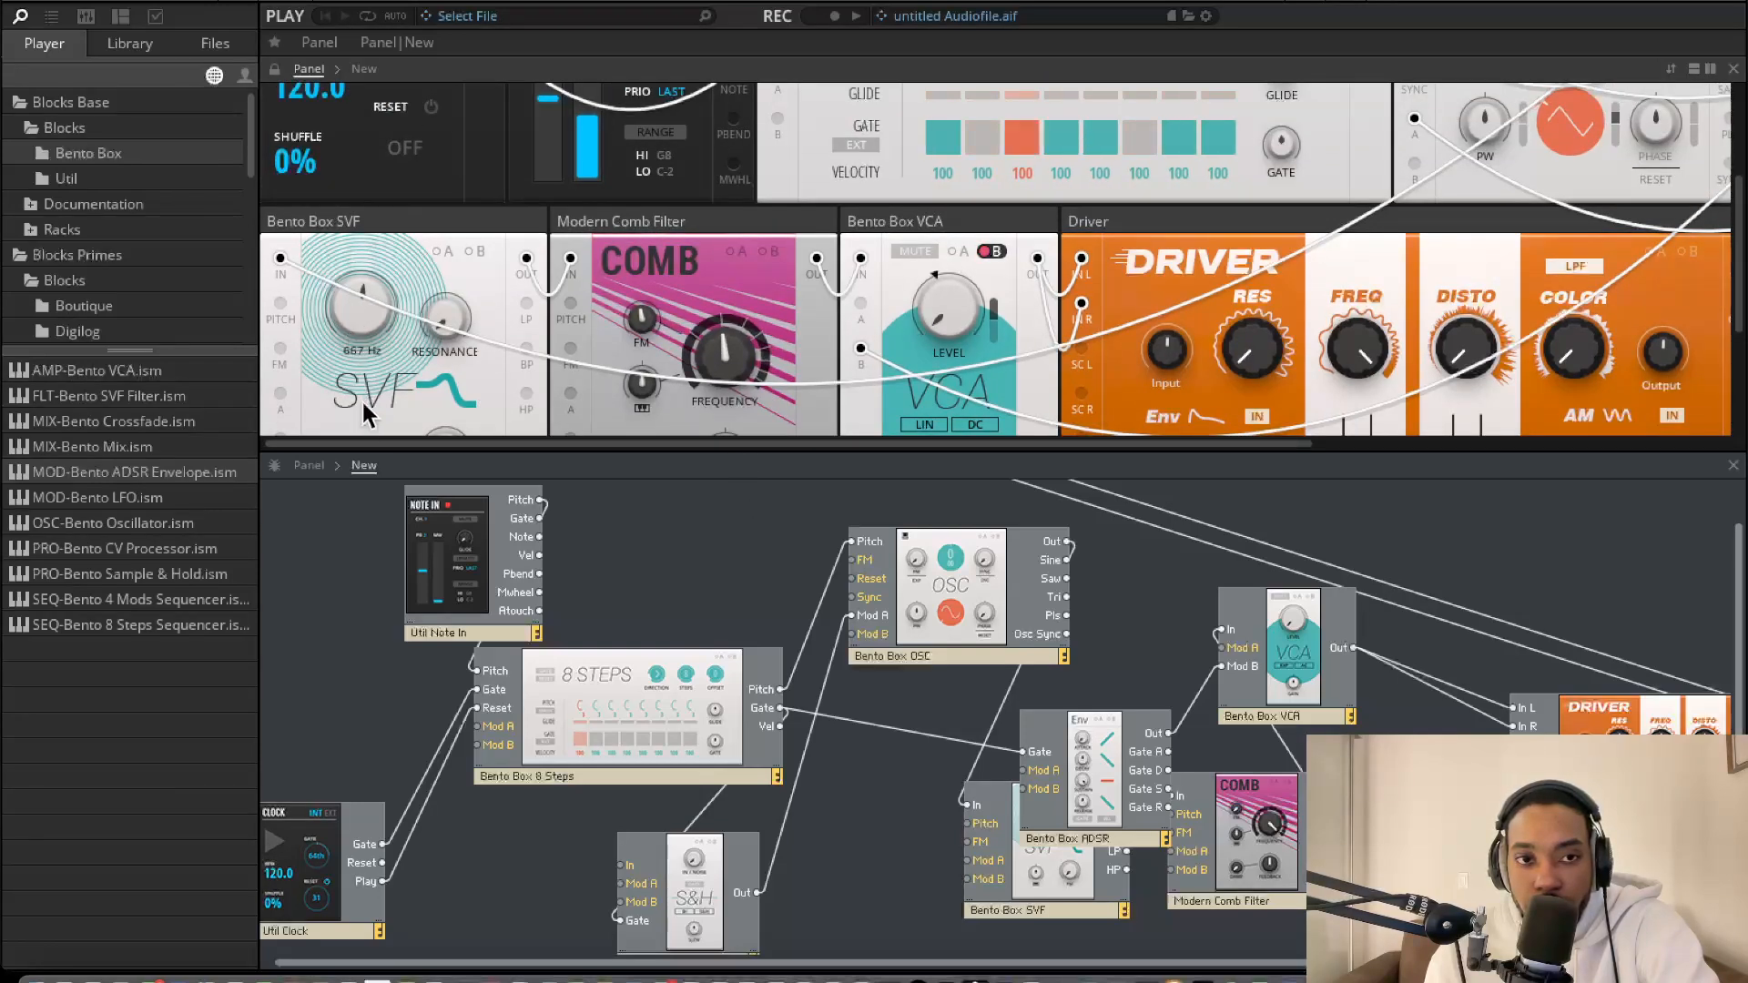
pyautogui.scroll(-5, 357, 369)
pyautogui.scroll(-1, 741, 368)
pyautogui.scroll(5, 747, 359)
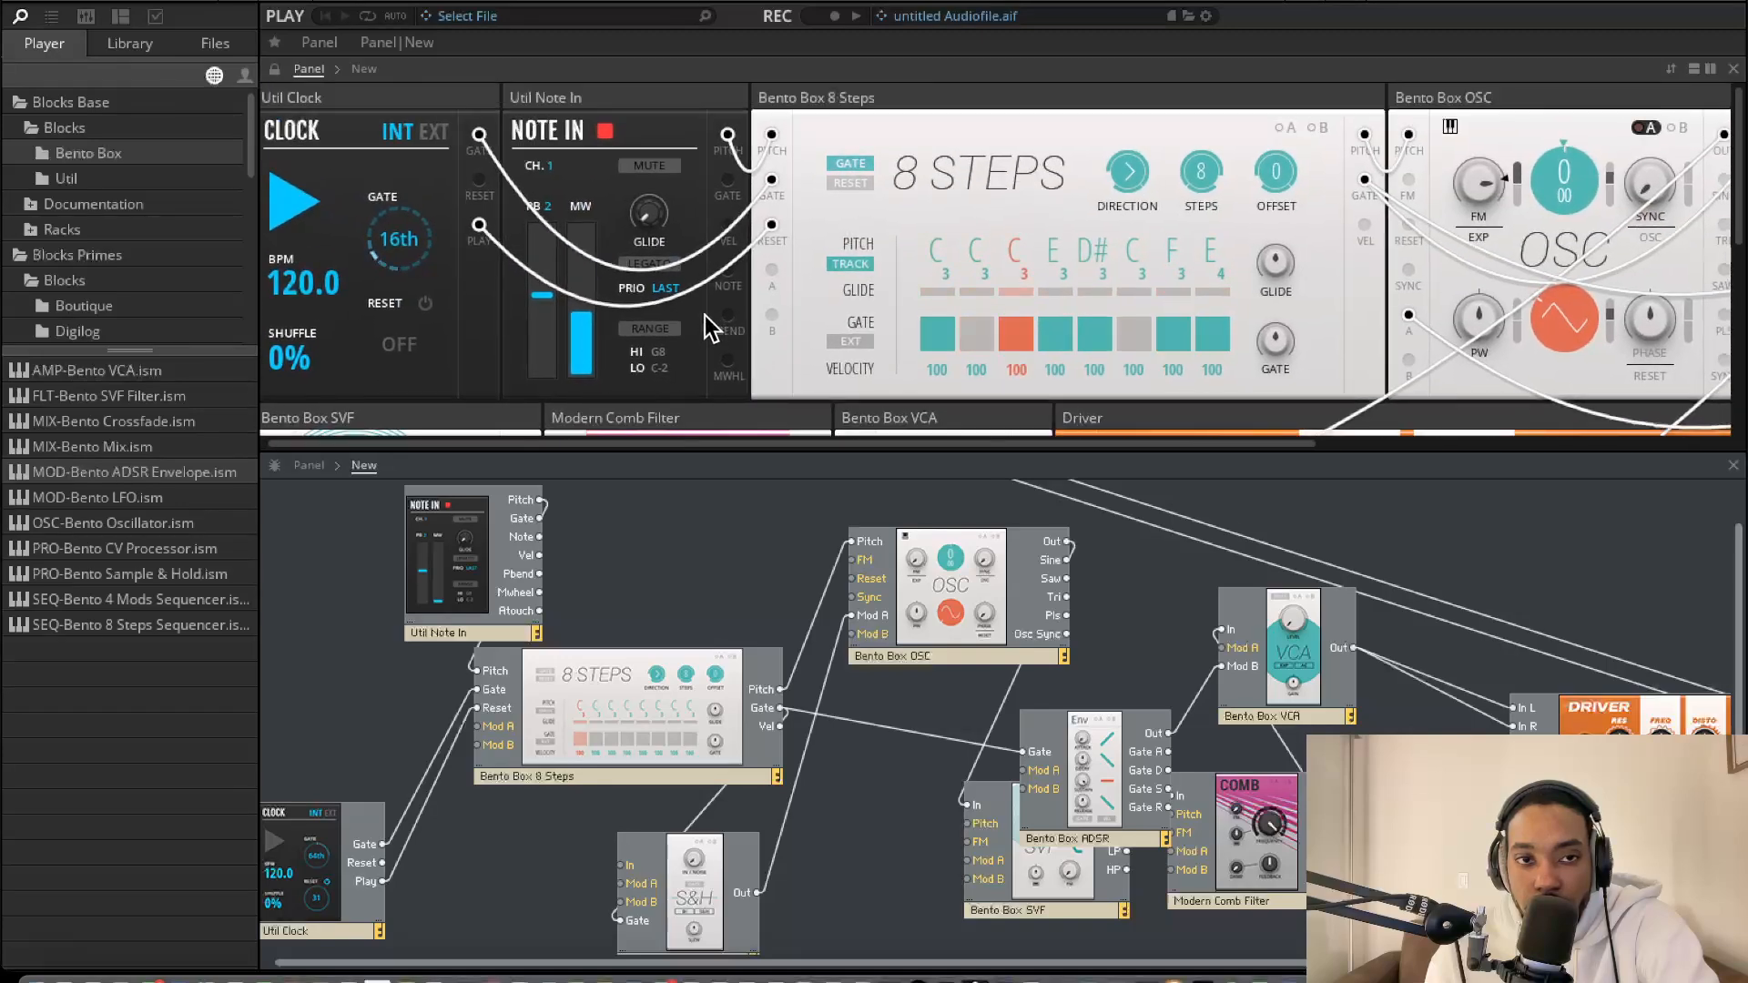
# Enable Legato on the Note In block and raise its Glide time
pyautogui.hscroll(4, 811, 237)
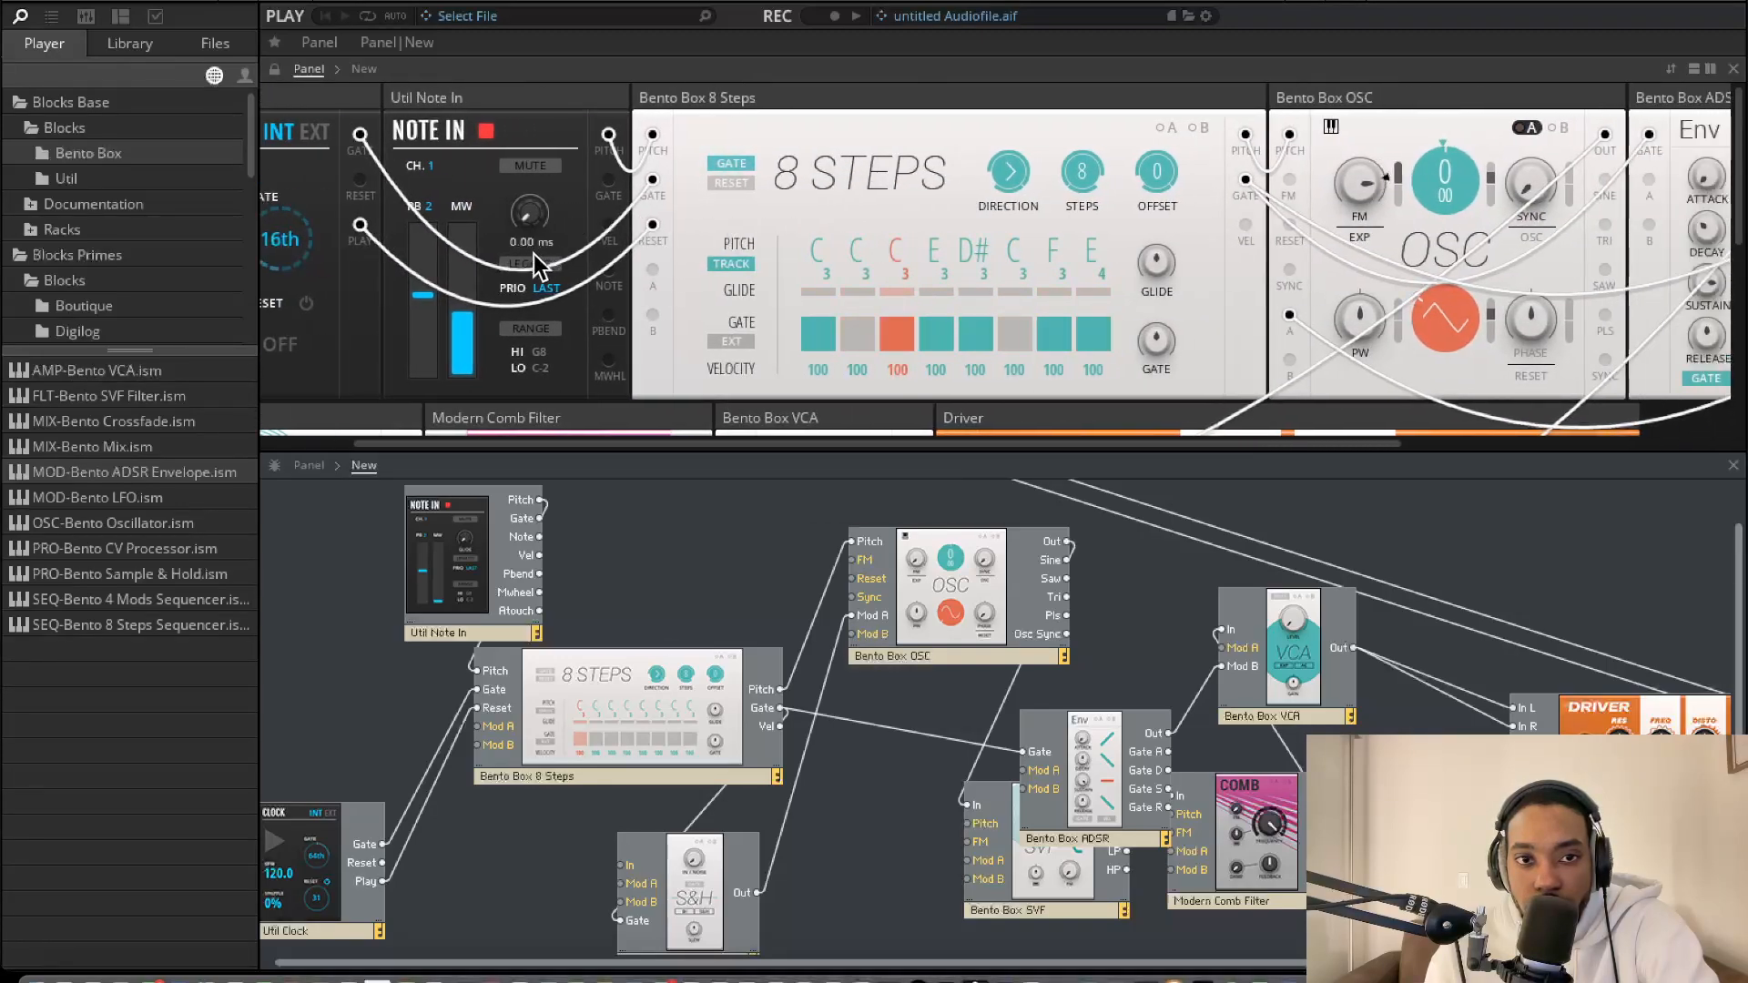
pyautogui.click(534, 262)
pyautogui.moveTo(537, 218); pyautogui.dragTo(526, 9)
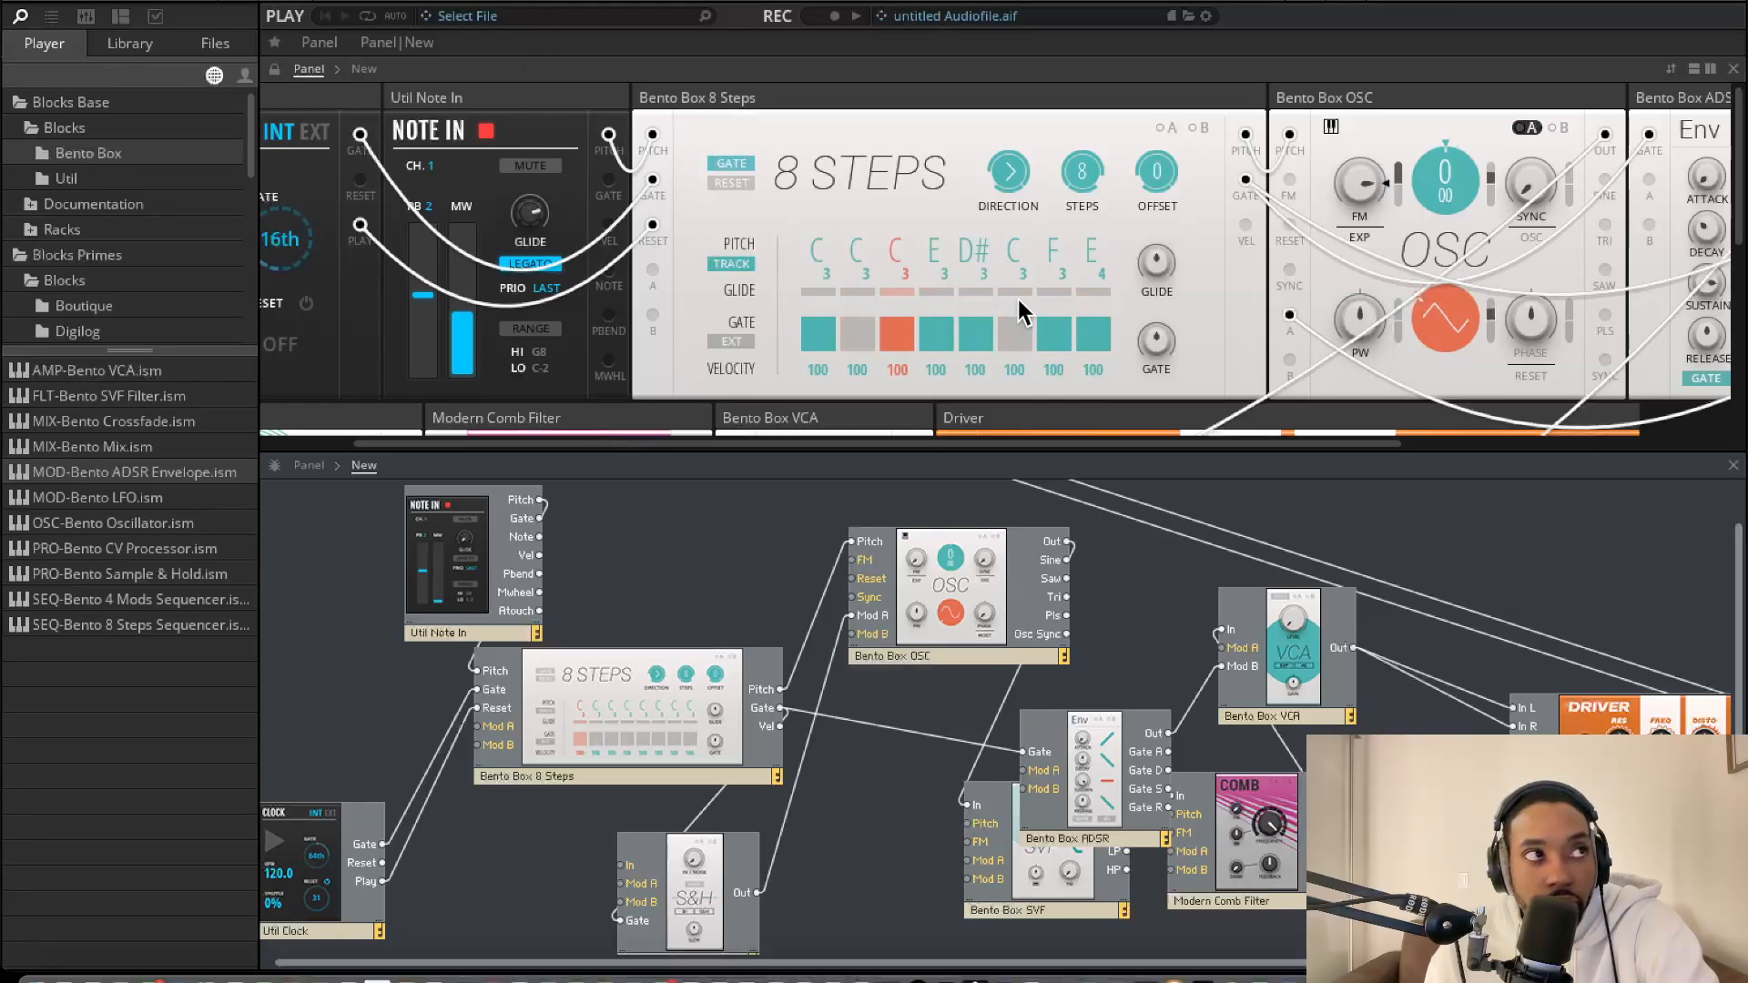
# Set the ADSR envelope's Attack to 69.8 ms
pyautogui.hscroll(5, 1018, 310)
pyautogui.scroll(-2, 1018, 309)
pyautogui.scroll(2, 1010, 303)
pyautogui.hscroll(4, 1010, 303)
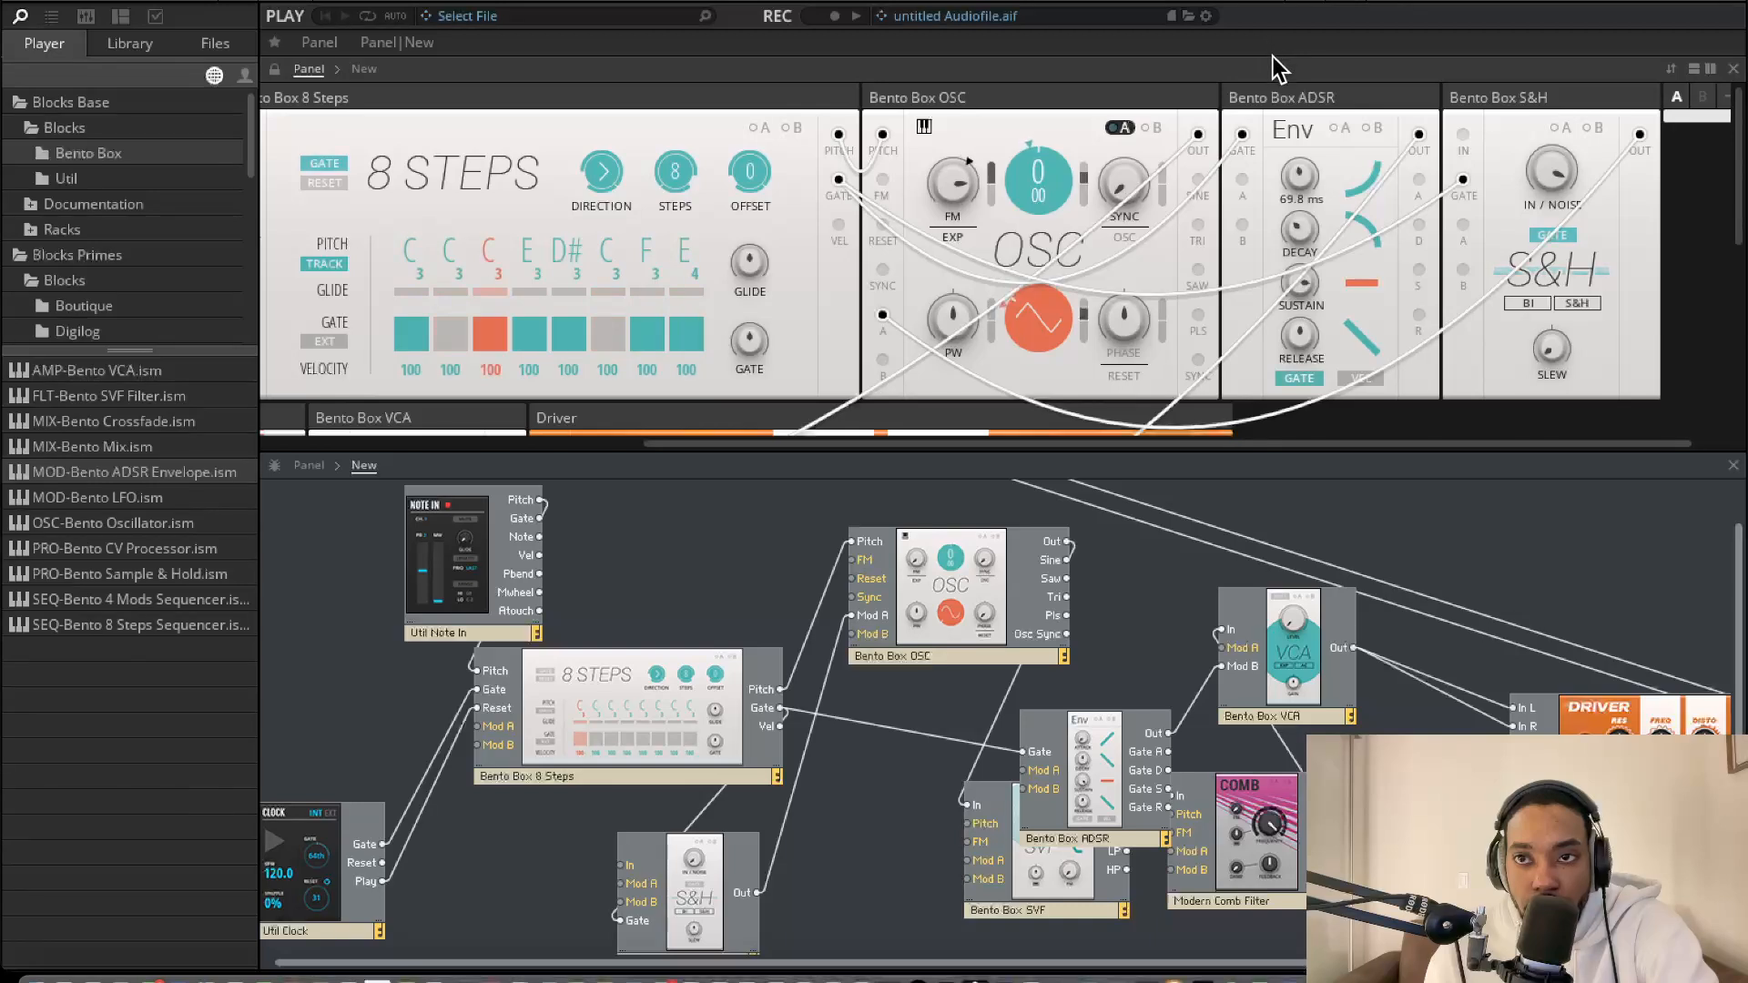
pyautogui.scroll(-1, 1366, 173)
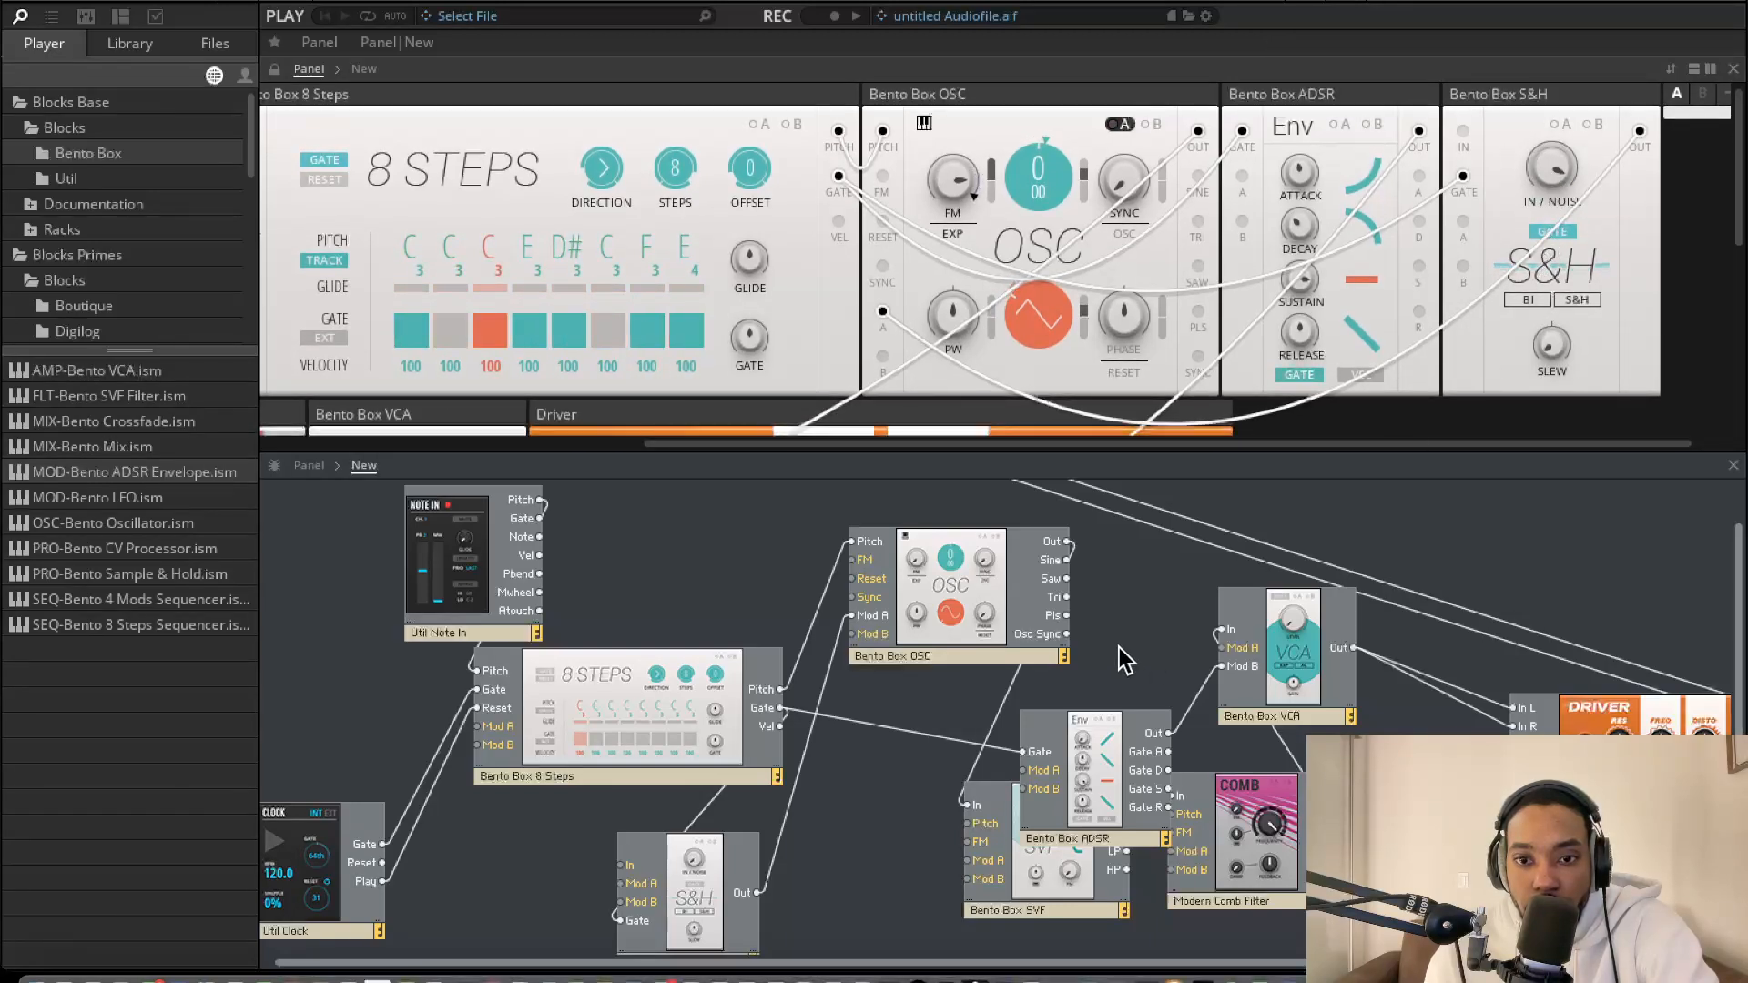
# Move the ADSR block up between the OSC and VCA, and place the SVF clear below it
pyautogui.scroll(-1, 1119, 647)
pyautogui.moveTo(1100, 785); pyautogui.dragTo(1140, 715)
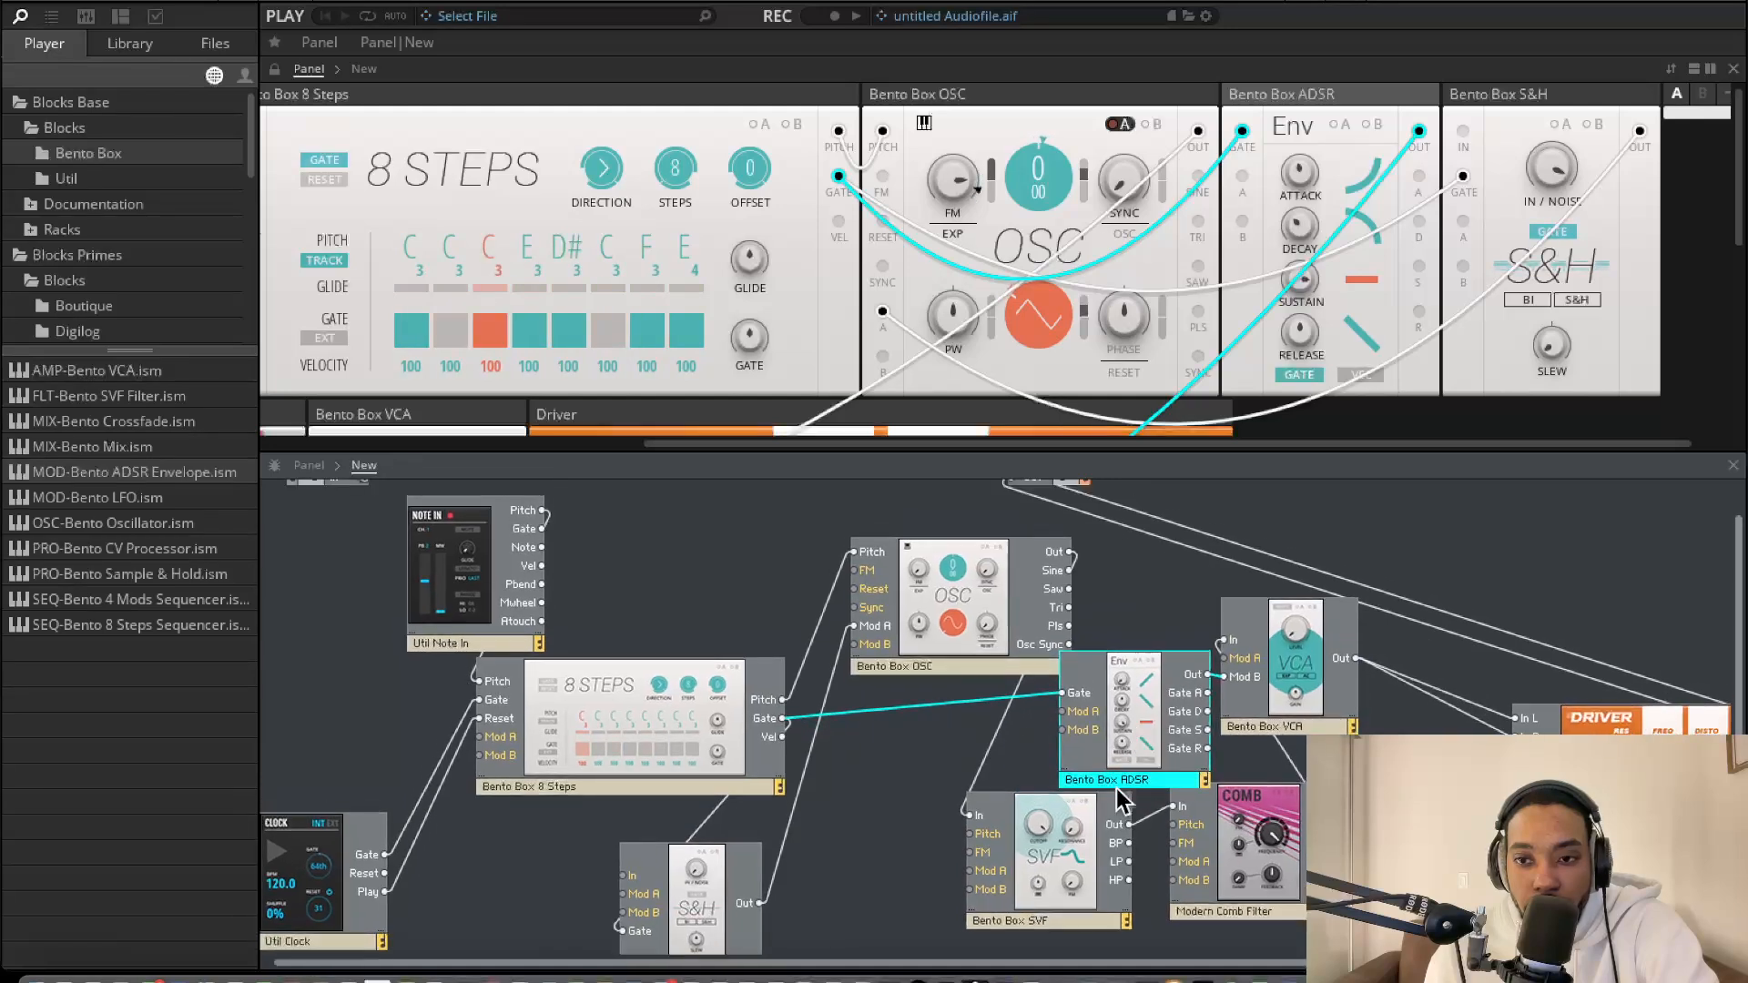
pyautogui.moveTo(1074, 836); pyautogui.dragTo(1082, 898)
# Try feeding the Clock's Gate output into the S&H's In input, and delete that cable
pyautogui.moveTo(724, 881); pyautogui.dragTo(565, 803)
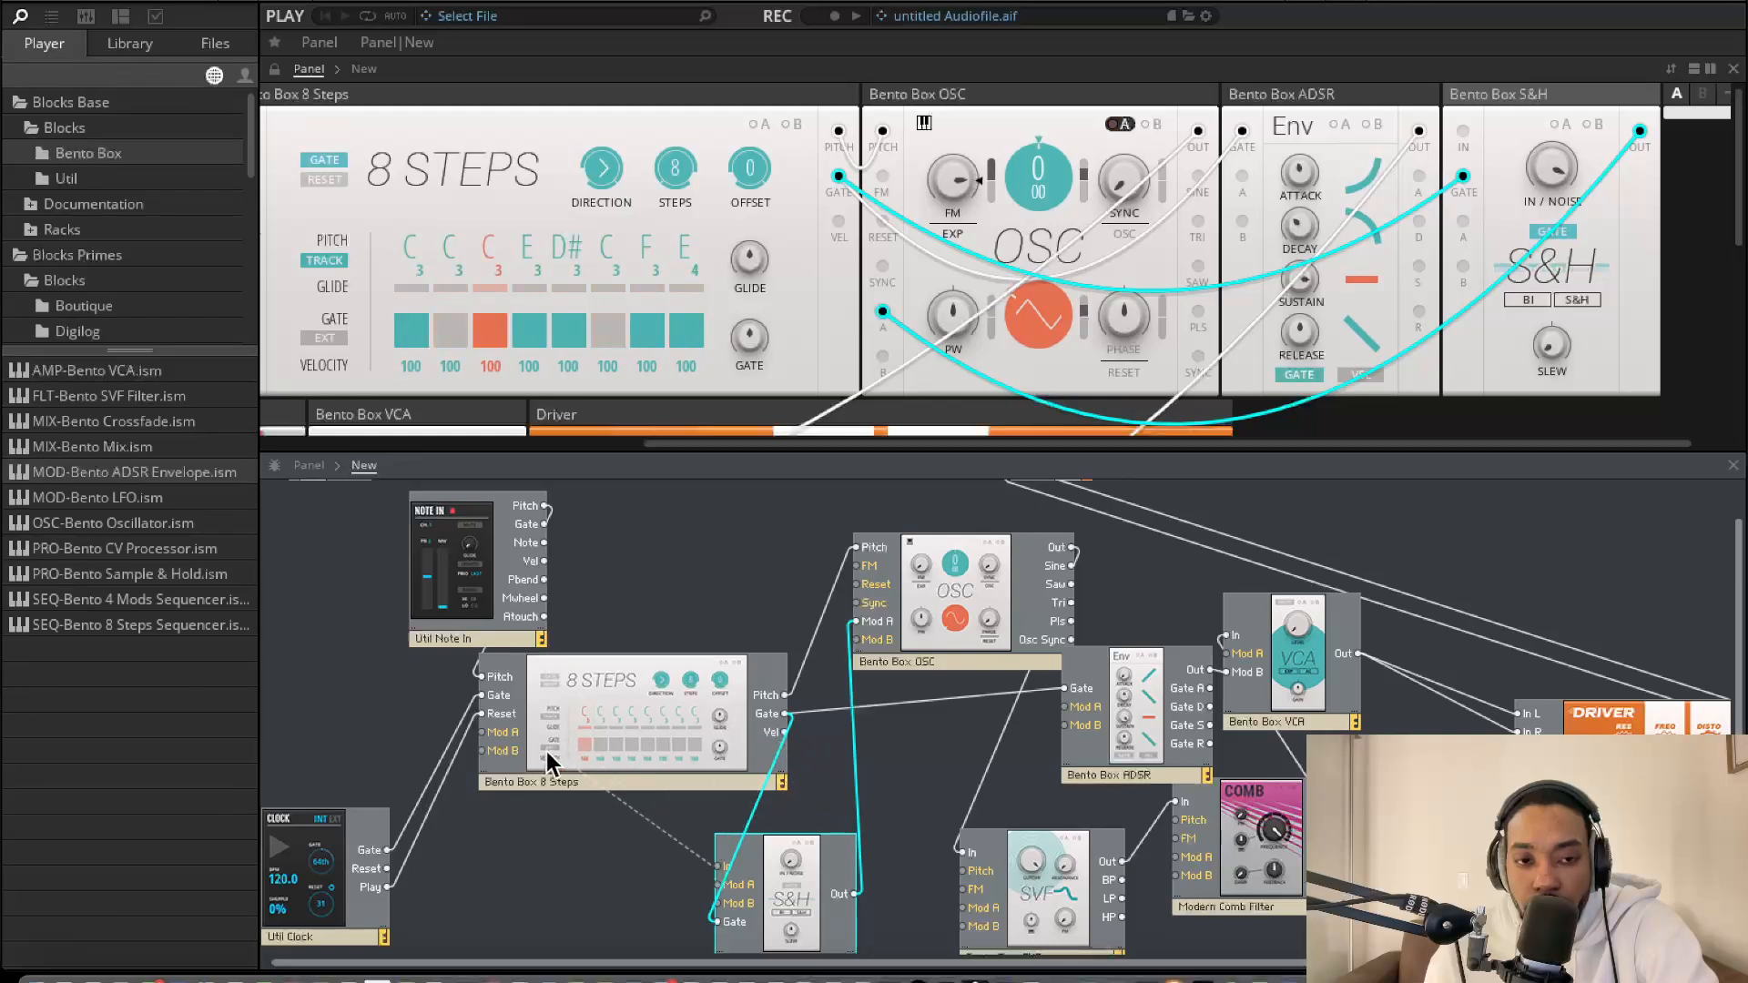
pyautogui.moveTo(549, 763); pyautogui.dragTo(387, 850)
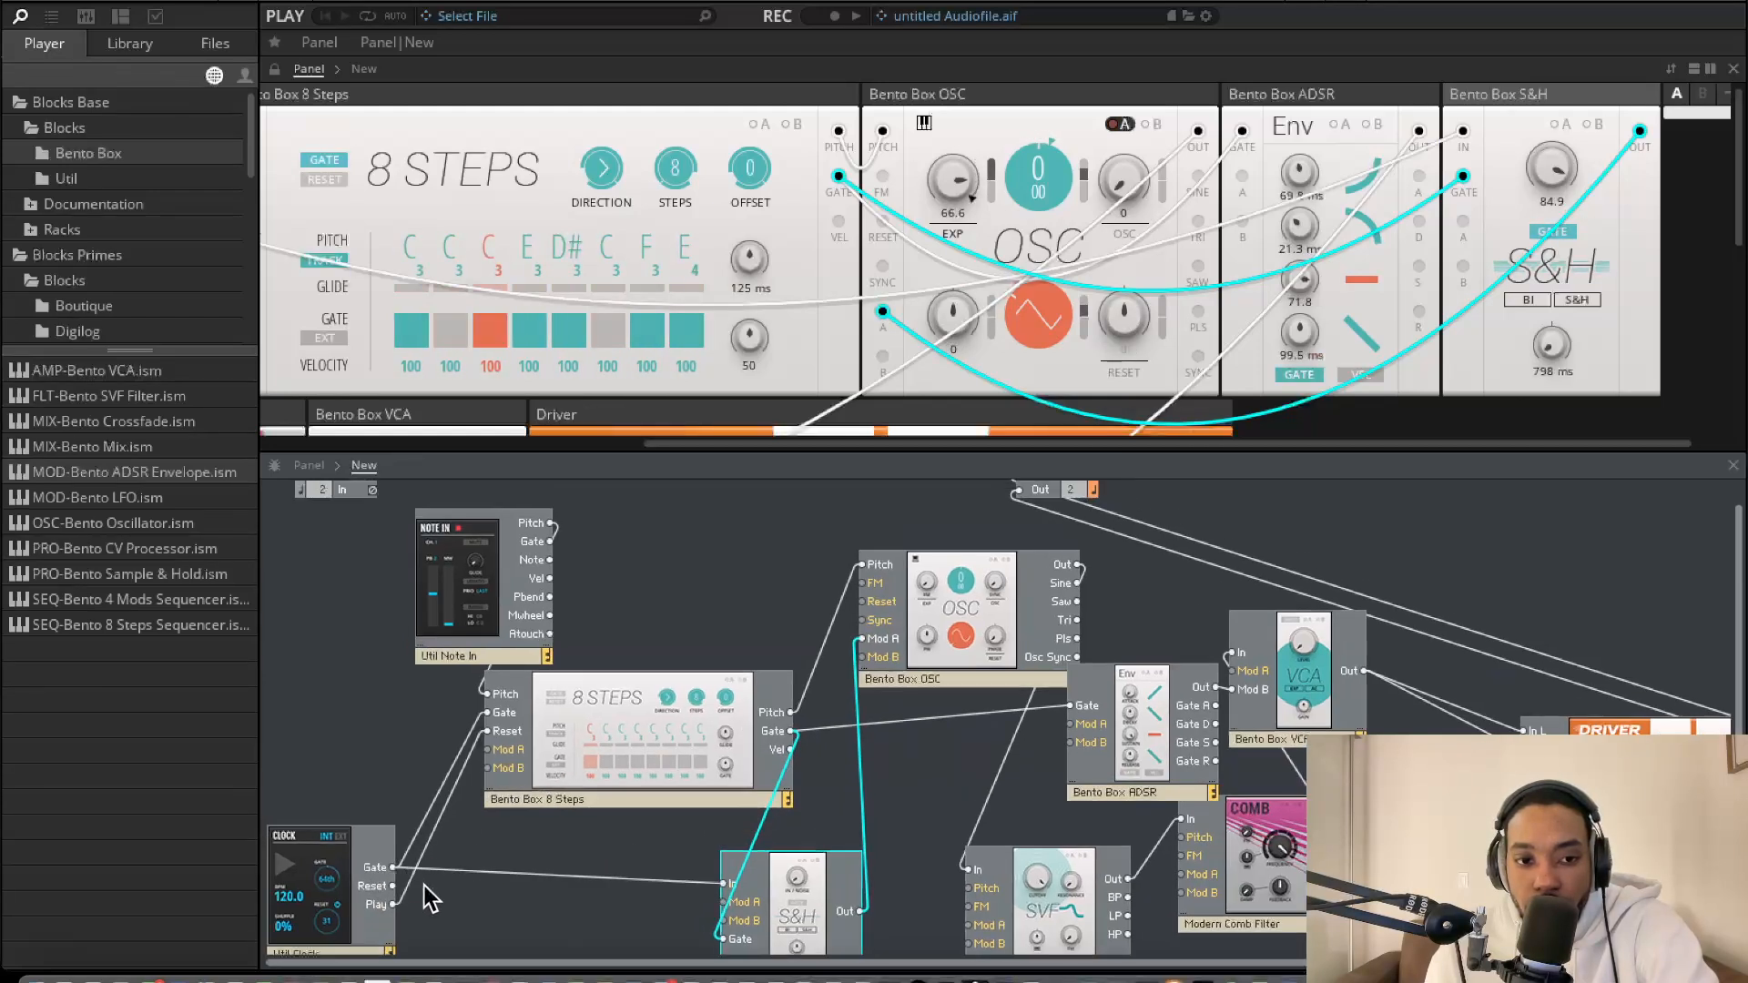
pyautogui.click(496, 874)
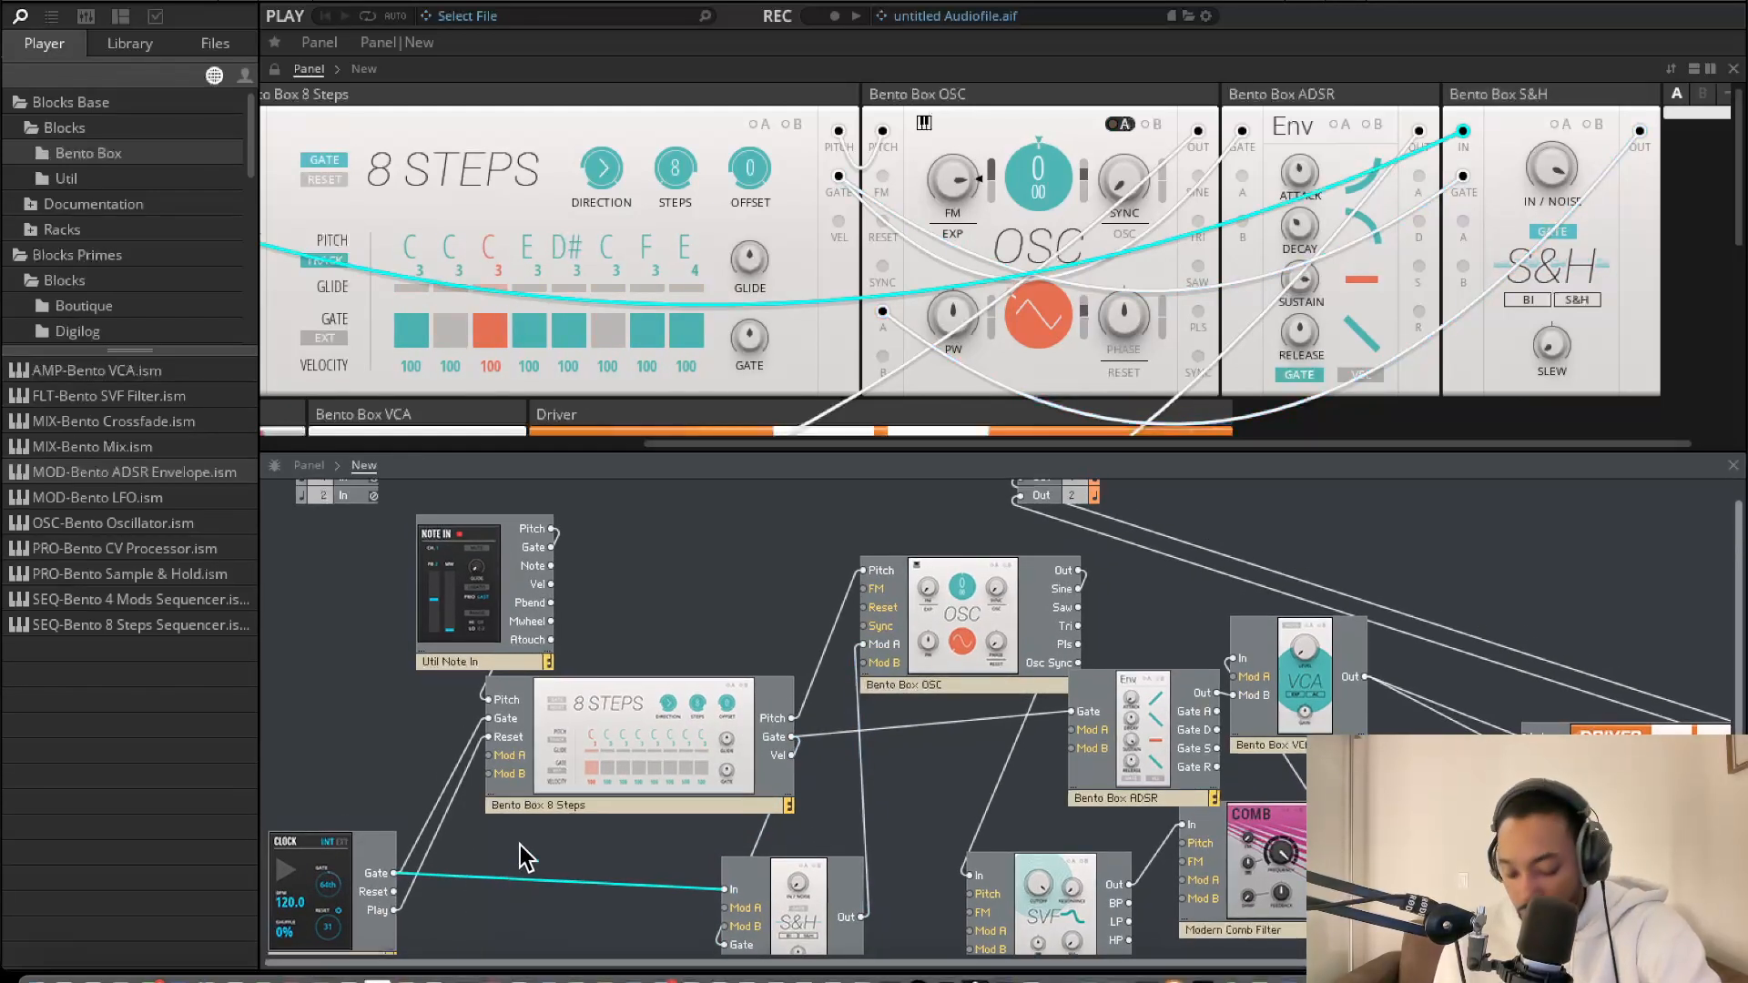
pyautogui.press('Delete')
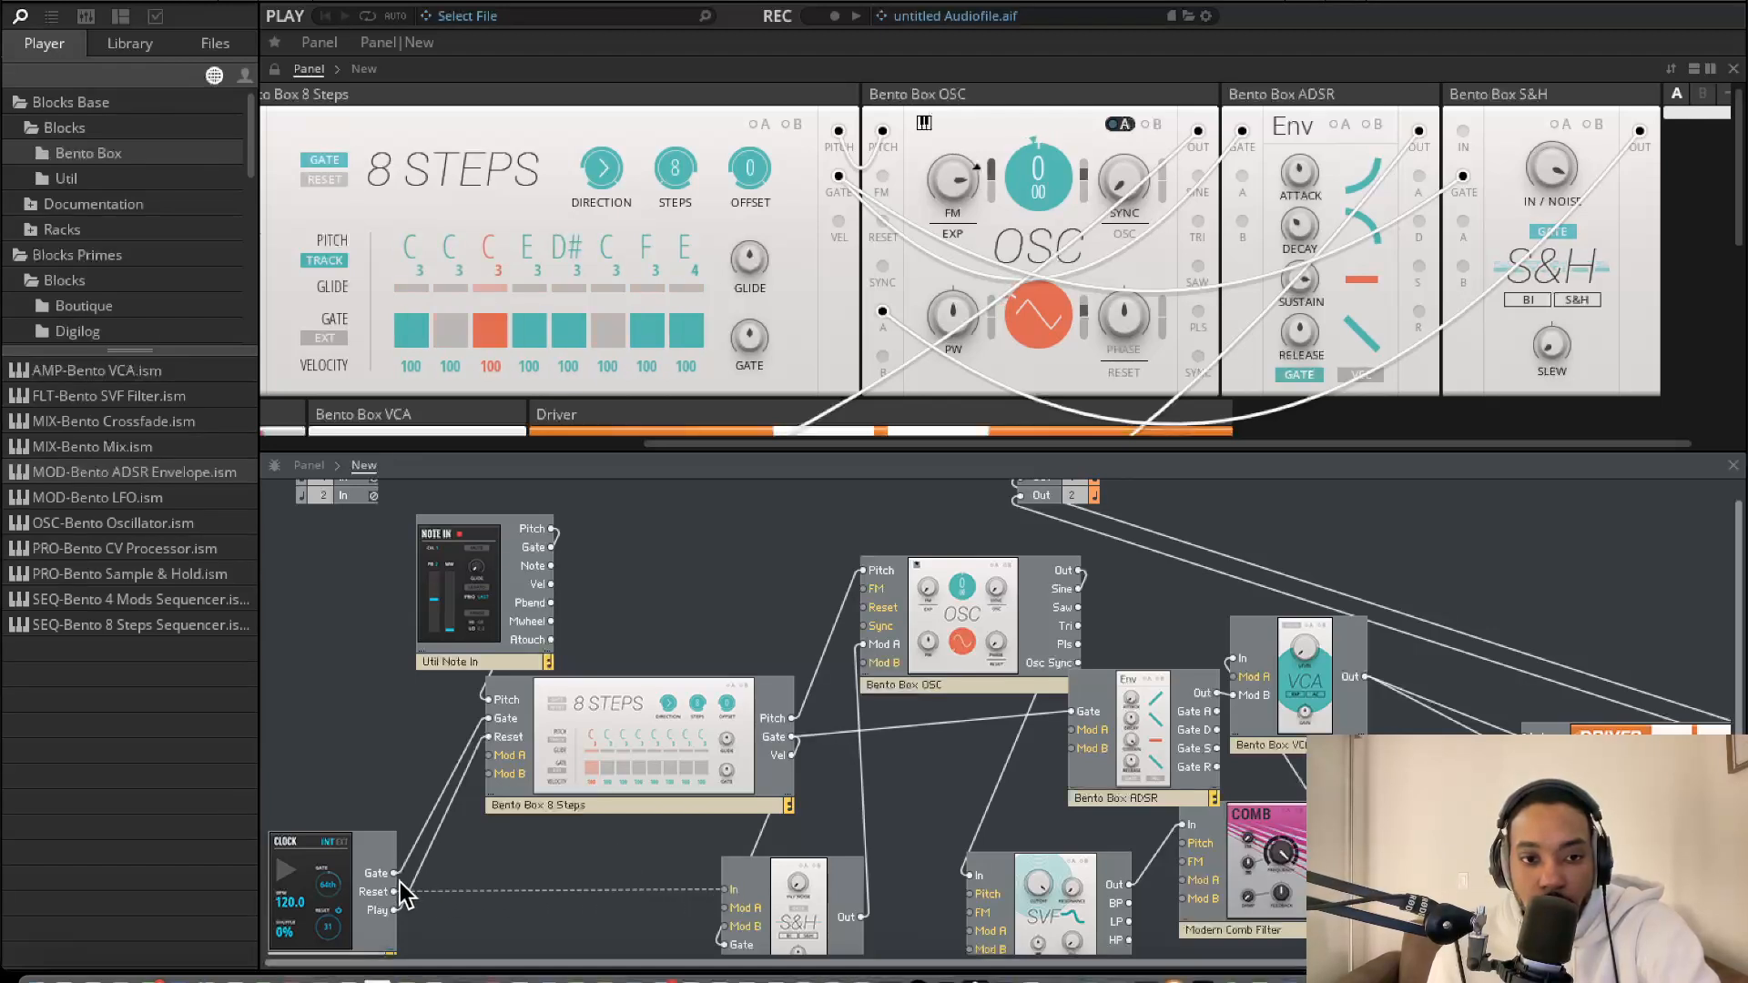
# Try feeding the Clock's Reset output into the S&H's In input, and delete that cable
pyautogui.moveTo(401, 893); pyautogui.dragTo(395, 892)
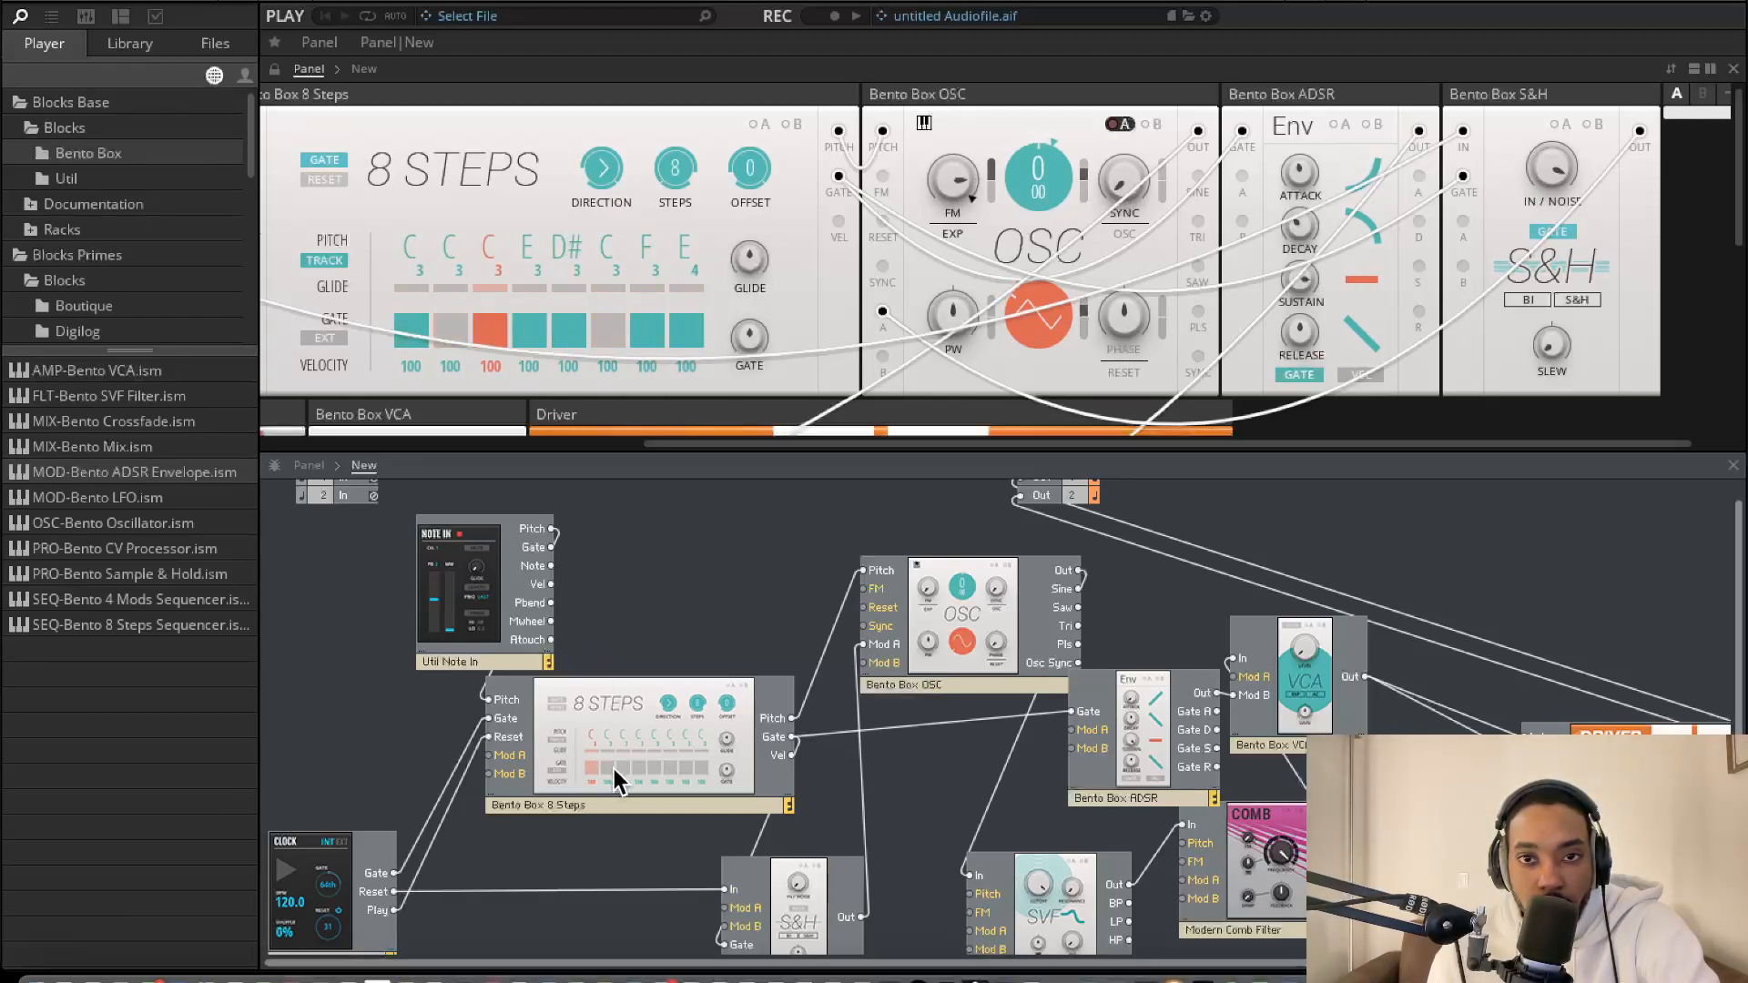
pyautogui.click(547, 889)
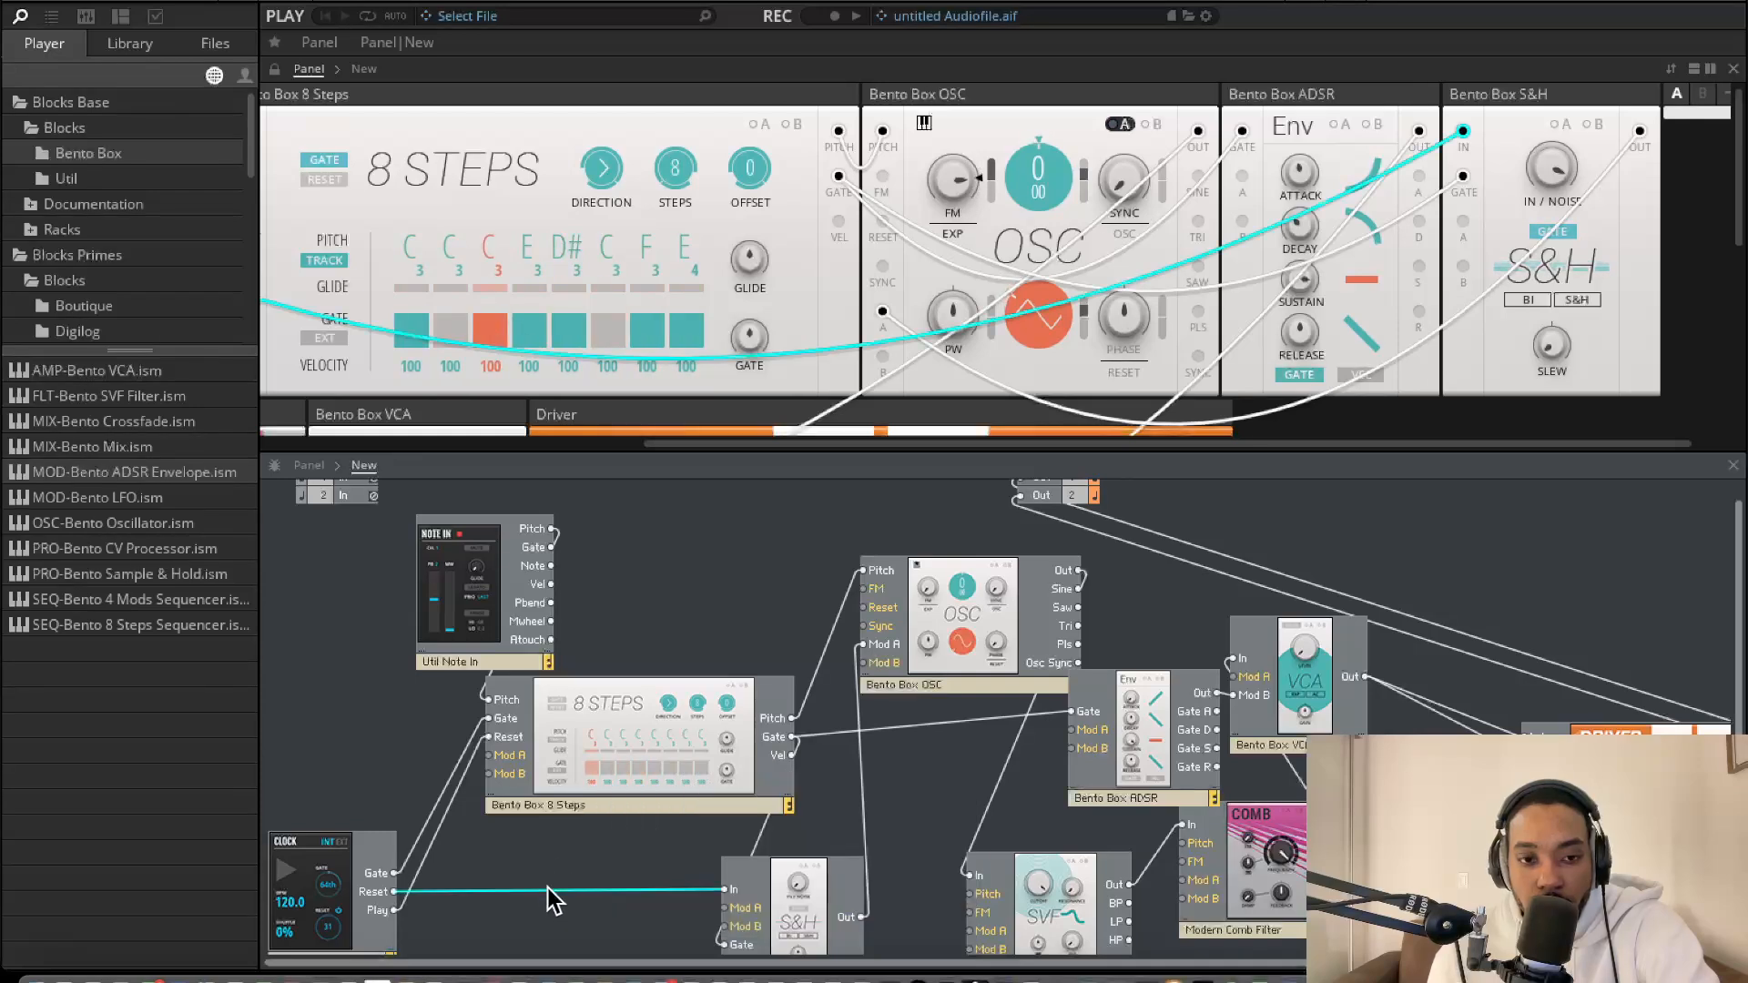
pyautogui.press('Delete')
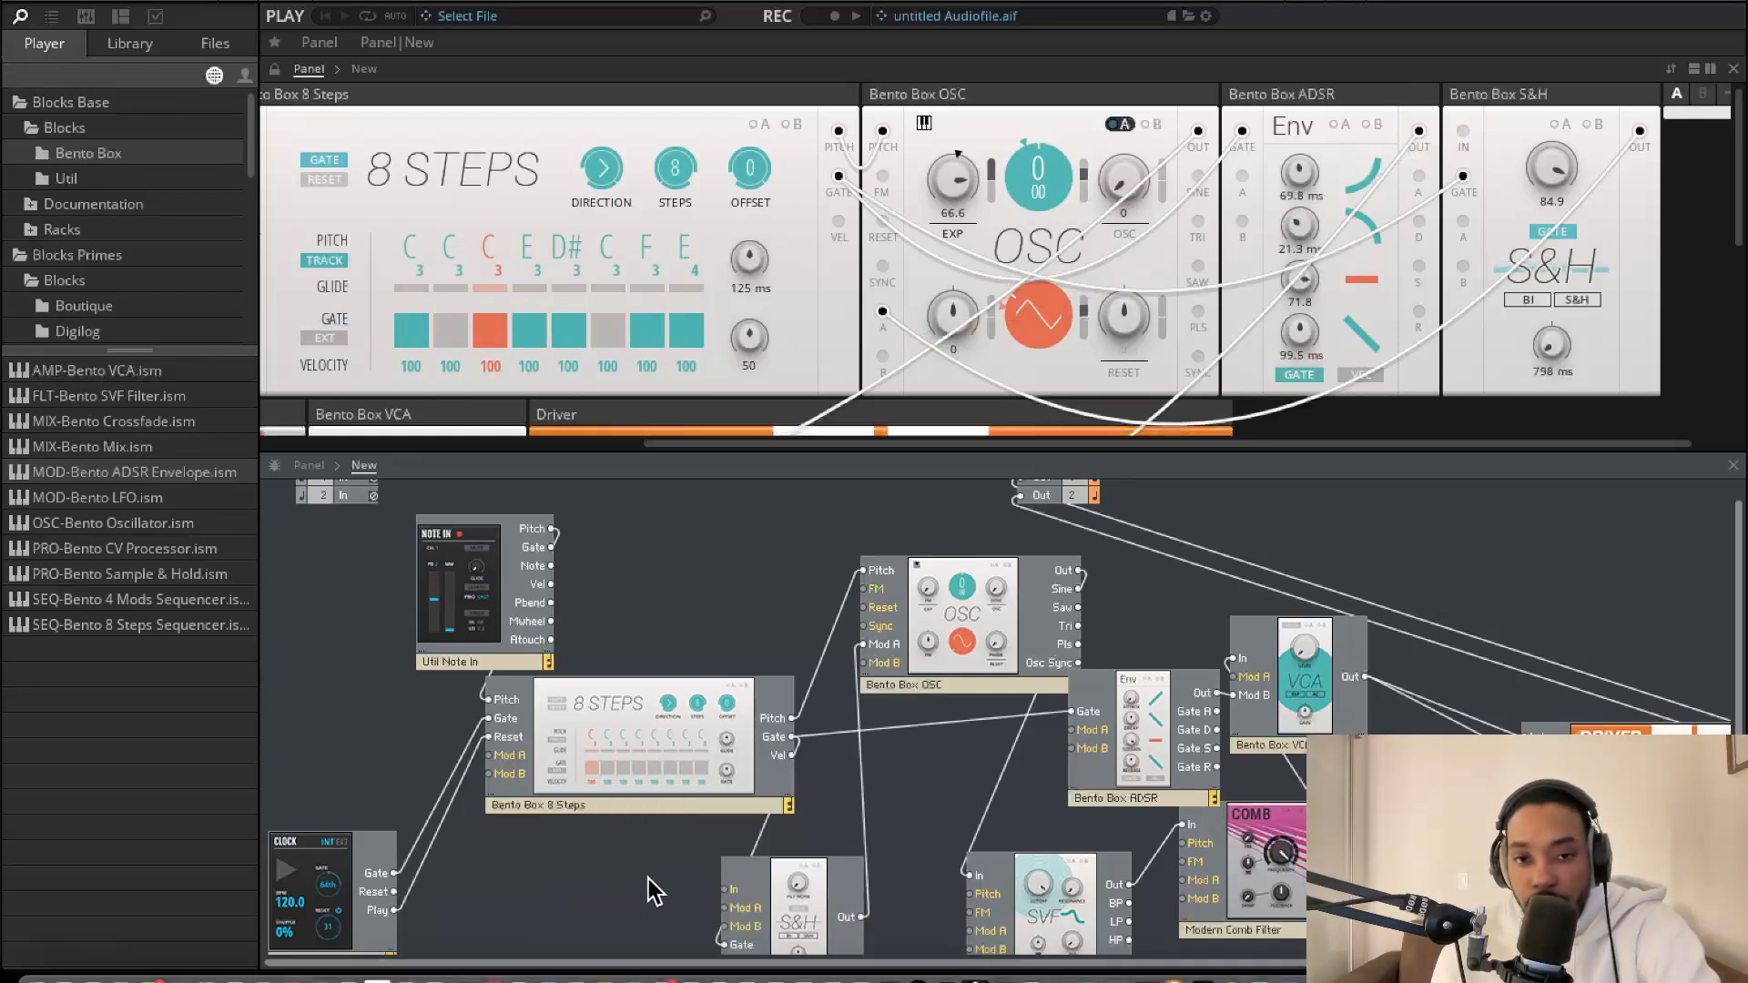
pyautogui.click(1045, 297)
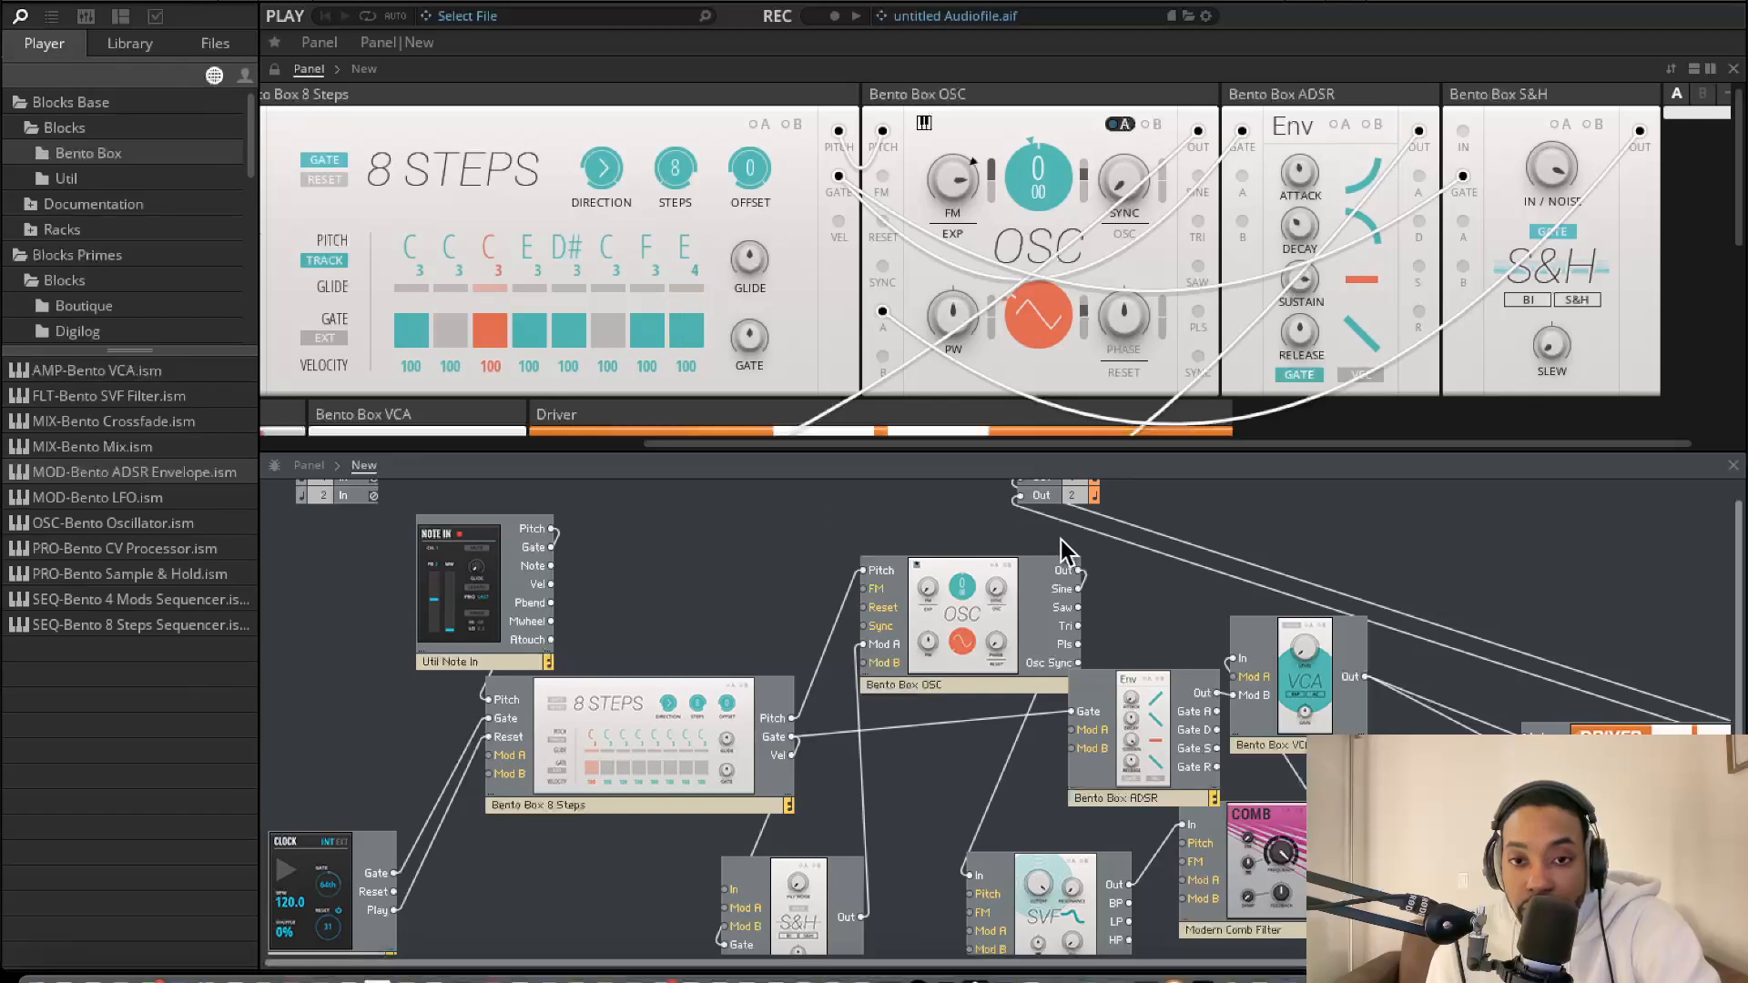
pyautogui.scroll(-2, 1078, 882)
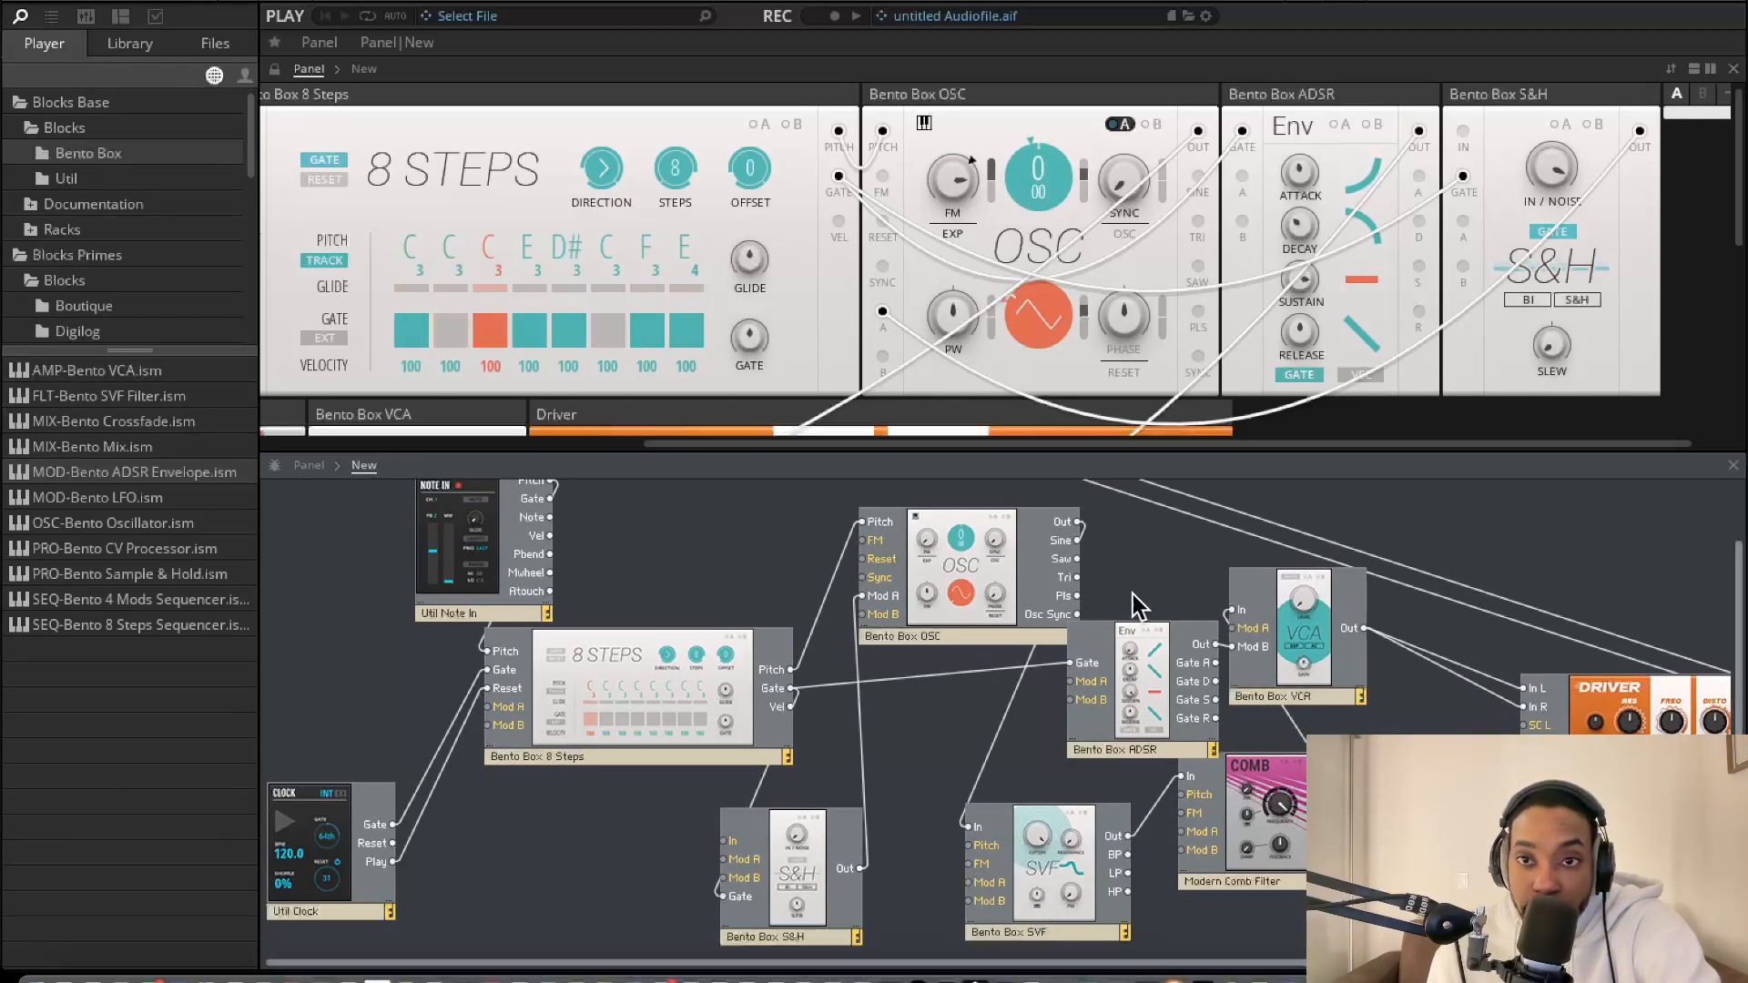
pyautogui.hscroll(3, 1527, 705)
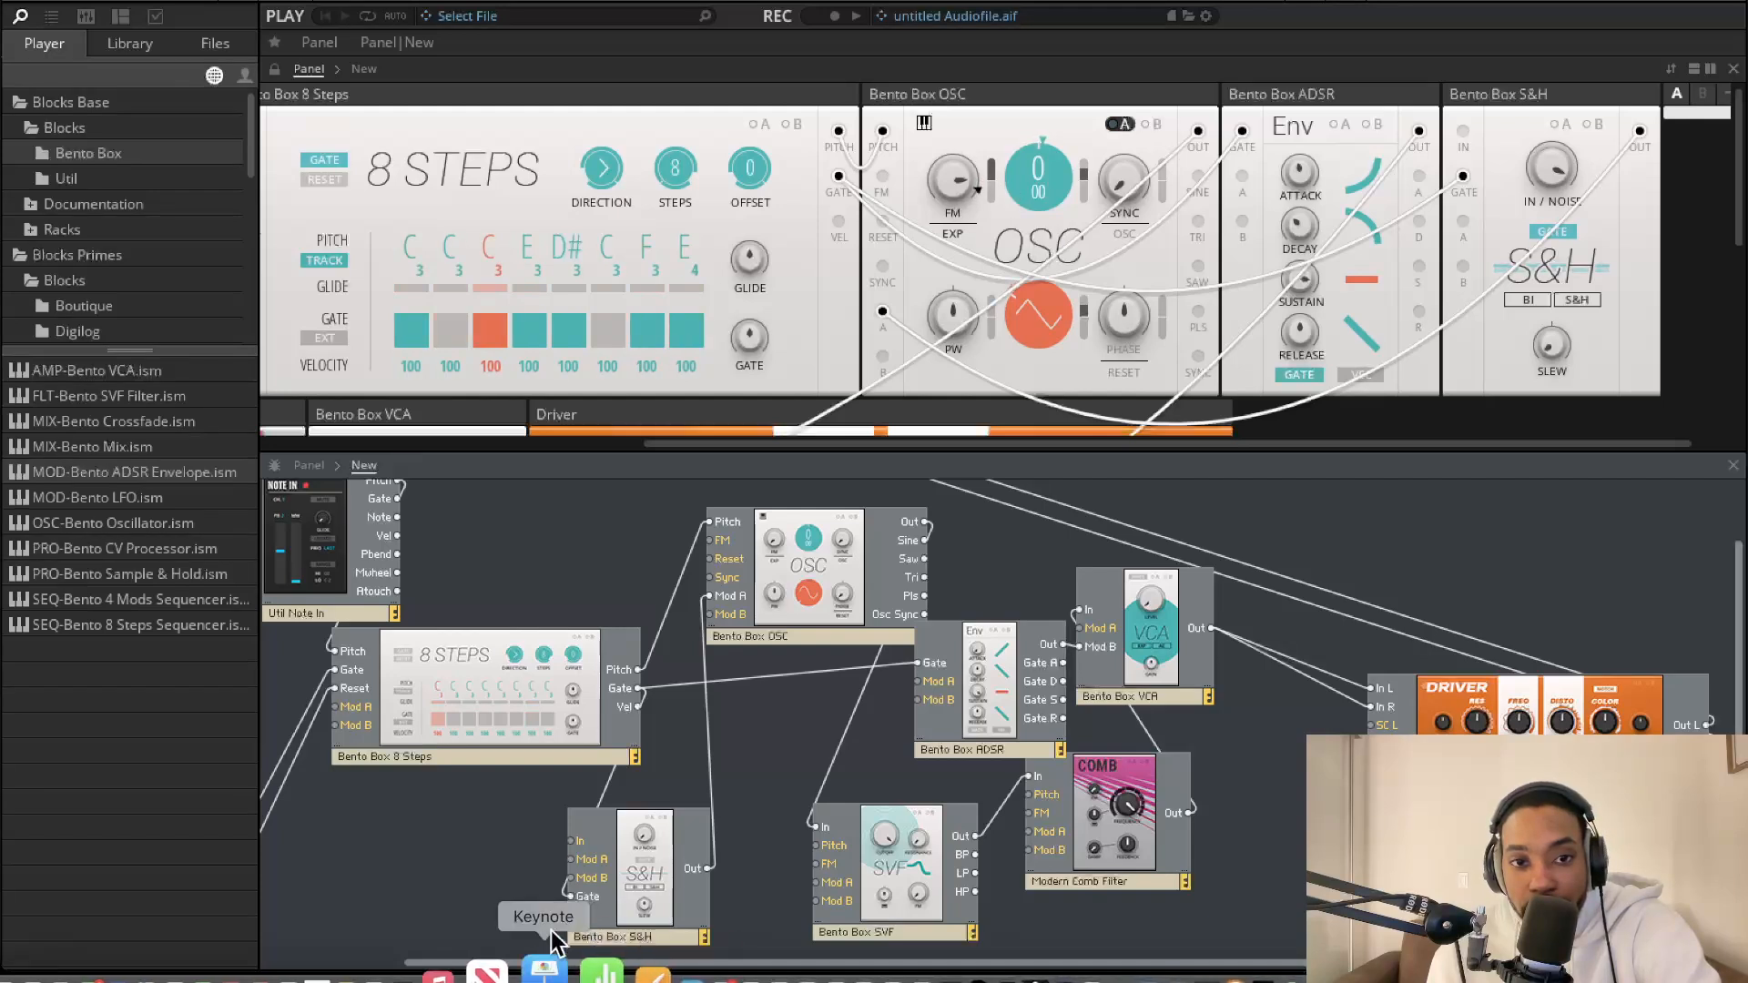
pyautogui.hscroll(-1, 583, 735)
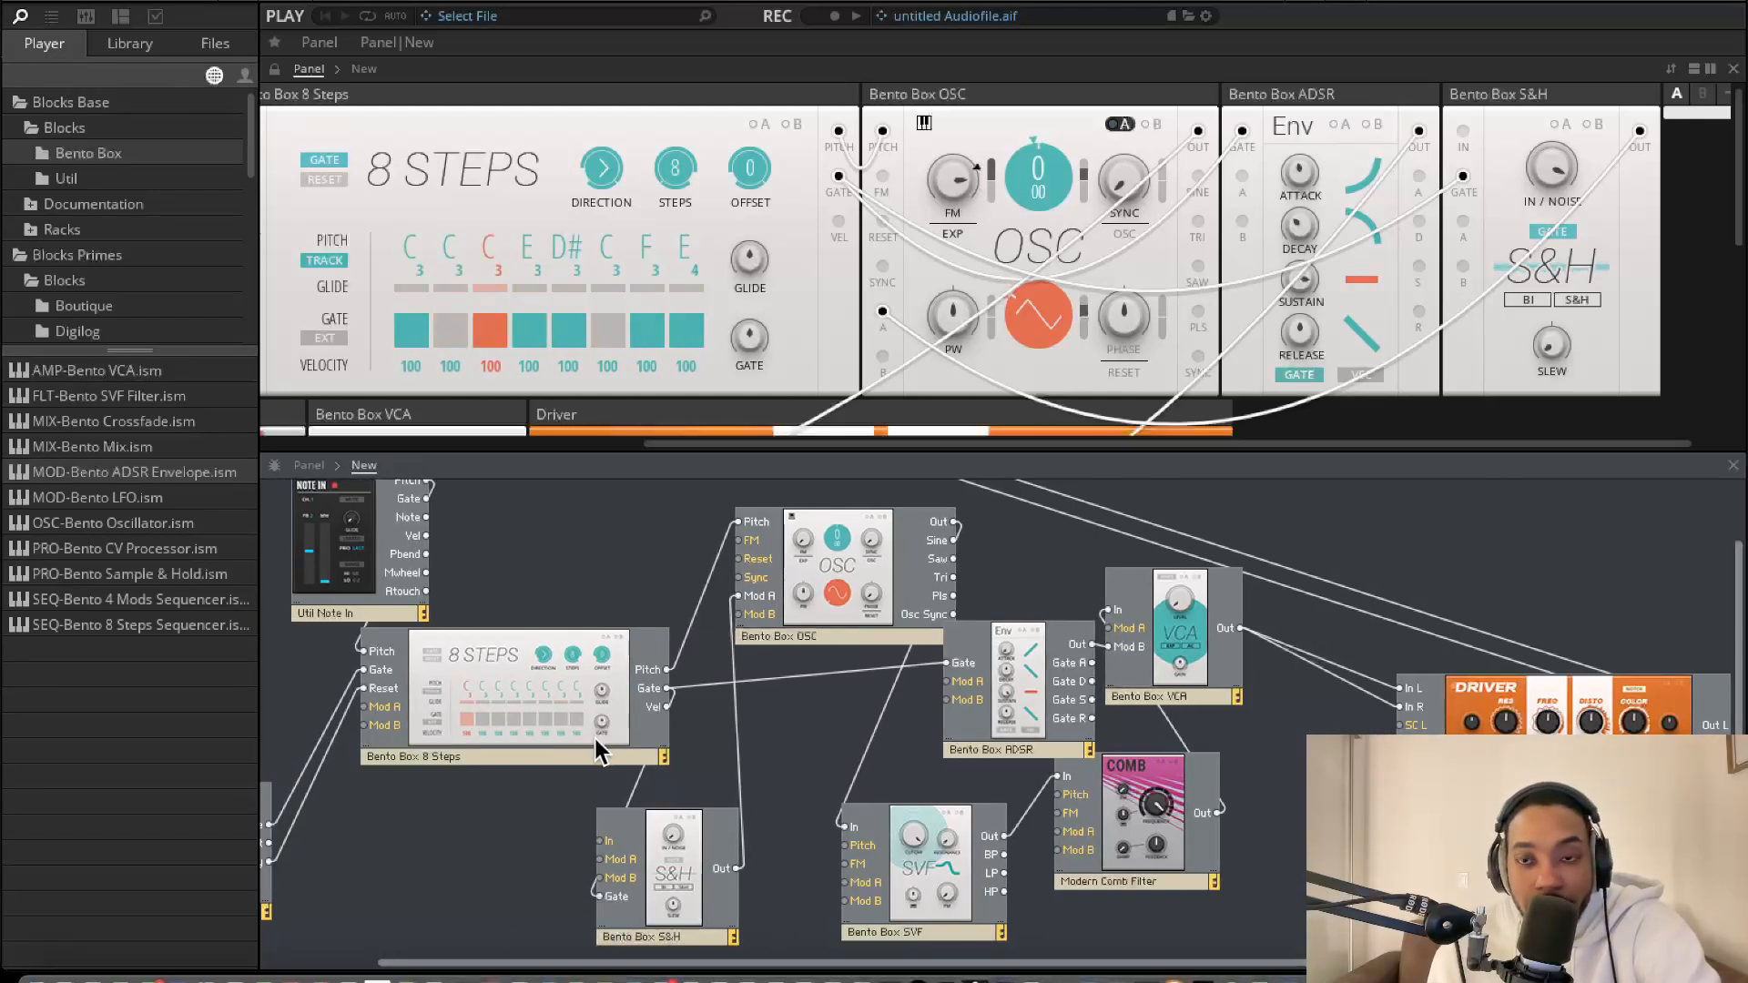